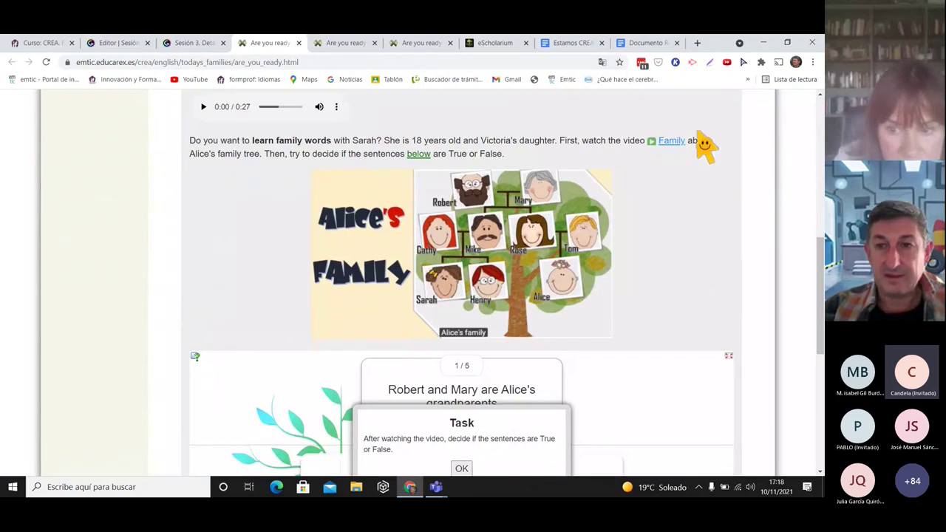
Preview the Family video in Task 1 and close the two duplicate "Are you ready?" pages.
{"action": "left_click", "coordinate": [672, 142]}
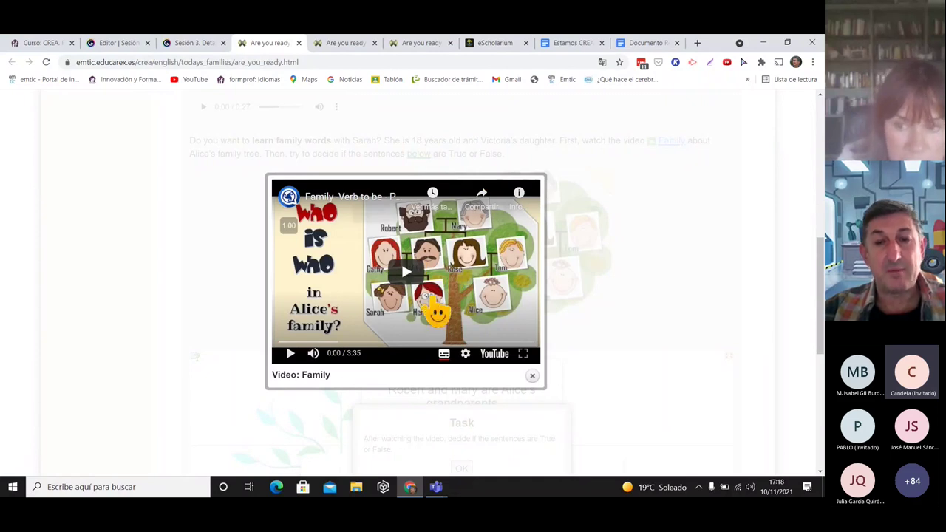
{"action": "left_click", "coordinate": [532, 377]}
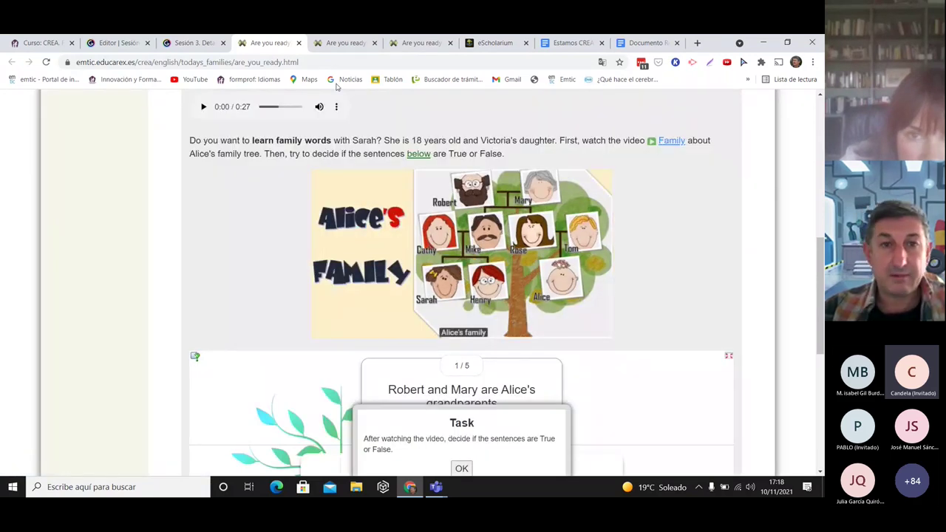
{"action": "left_click", "coordinate": [373, 43]}
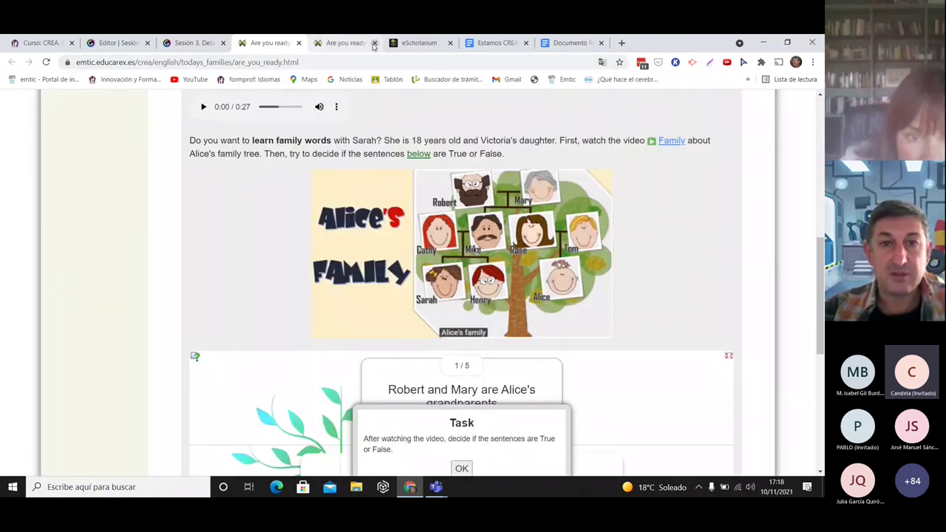
{"action": "left_click", "coordinate": [374, 43]}
{"action": "left_click", "coordinate": [195, 43]}
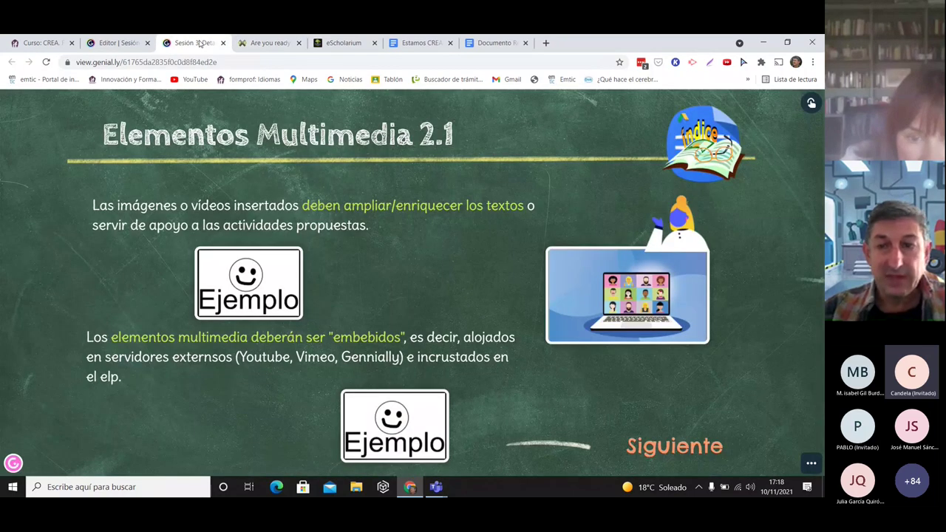
{"action": "left_click", "coordinate": [266, 43]}
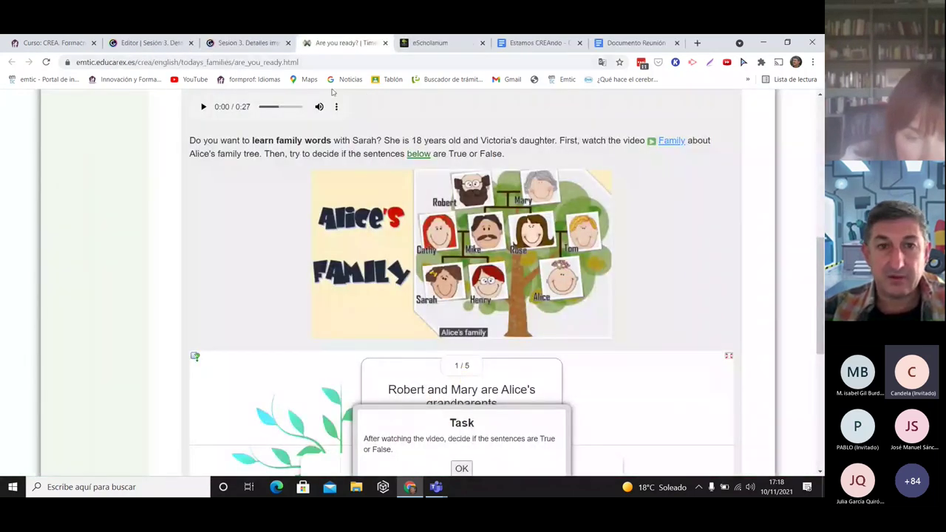
Show Task 2 of the example page and examine its embedded My Family listening activity.
{"action": "scroll", "coordinate": [820, 260], "scroll_direction": "up", "scroll_amount": 3}
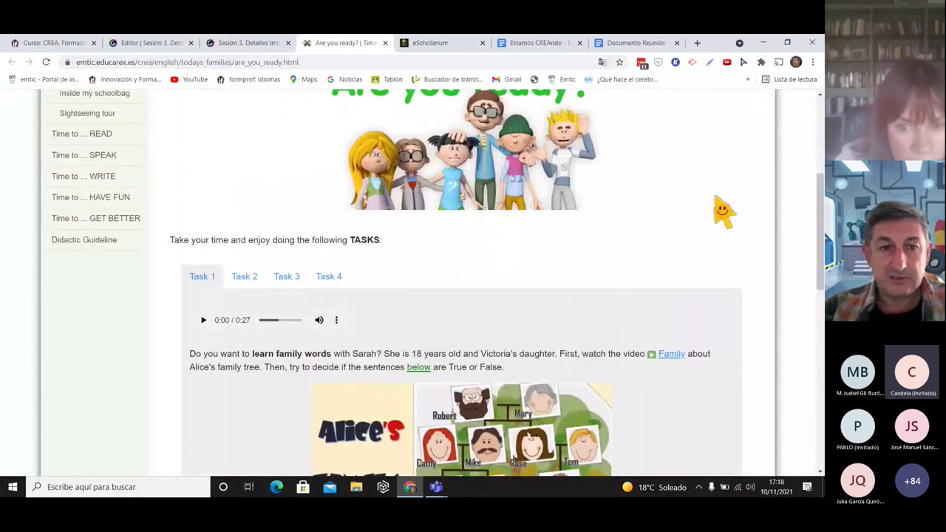
{"action": "left_click", "coordinate": [245, 276]}
{"action": "scroll", "coordinate": [574, 443], "scroll_direction": "down", "scroll_amount": 5}
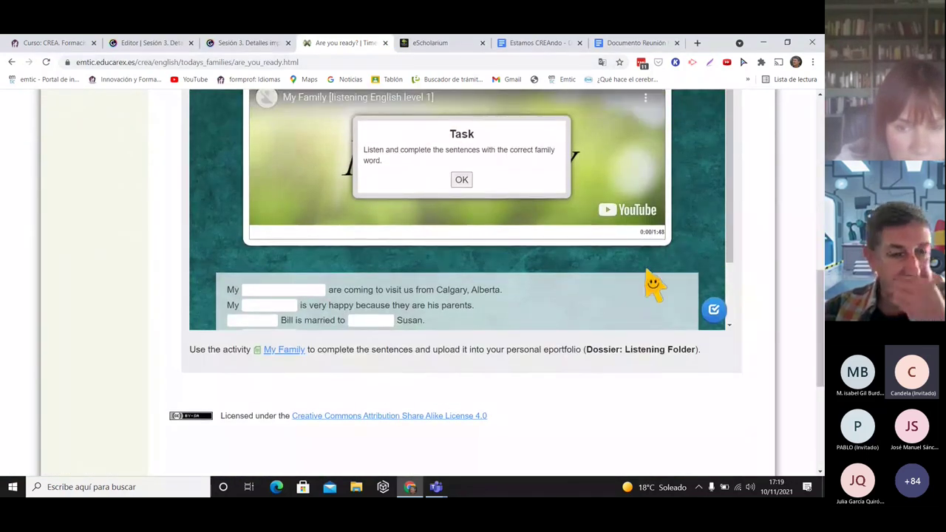
{"action": "left_click_drag", "start_coordinate": [821, 281], "coordinate": [818, 261]}
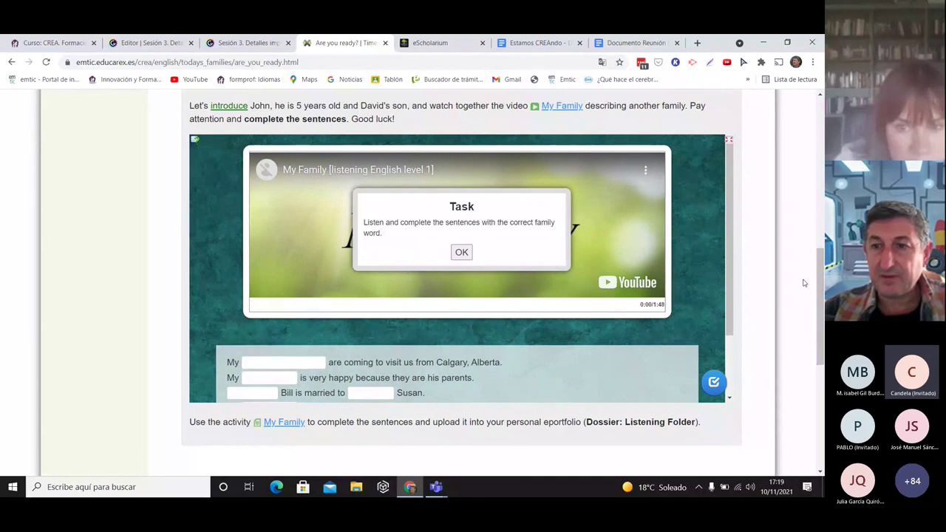
Try to preview the "talking about his family" video in Task 3, and close the page it loads.
{"action": "scroll", "coordinate": [804, 283], "scroll_direction": "up", "scroll_amount": 3}
{"action": "left_click", "coordinate": [287, 226]}
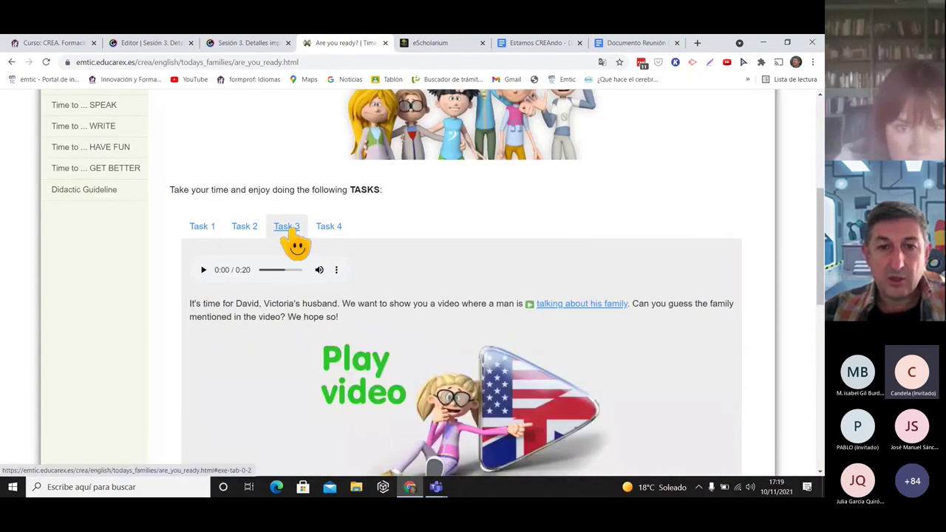
{"action": "scroll", "coordinate": [768, 295], "scroll_direction": "down", "scroll_amount": 1}
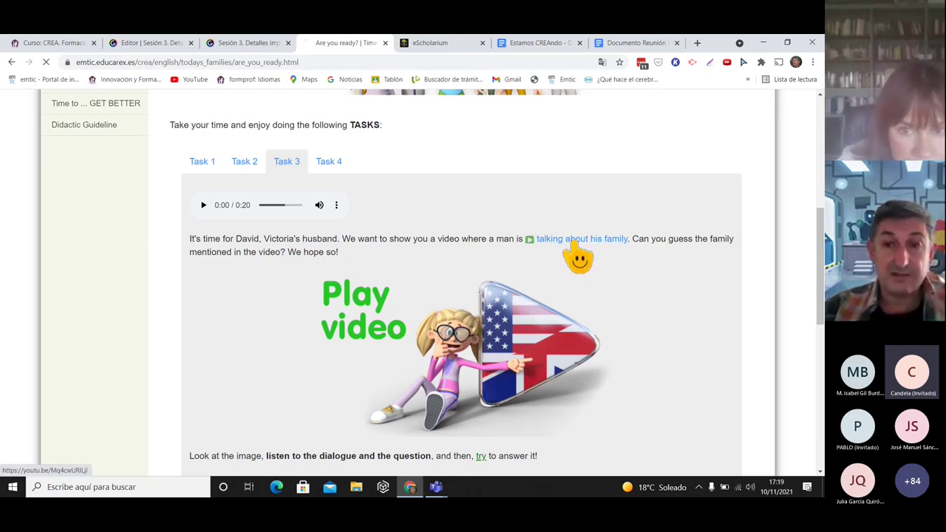
{"action": "left_click", "coordinate": [574, 245]}
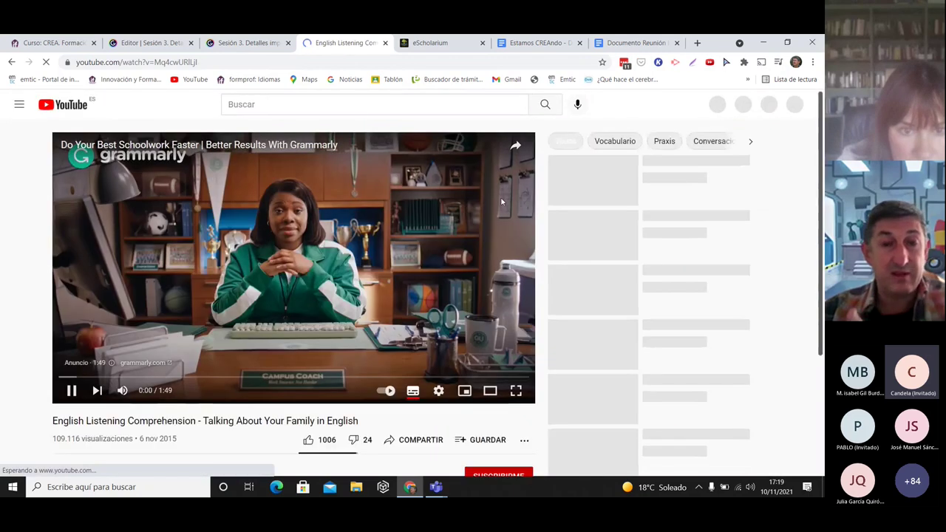
{"action": "key", "text": "ctrl+w"}
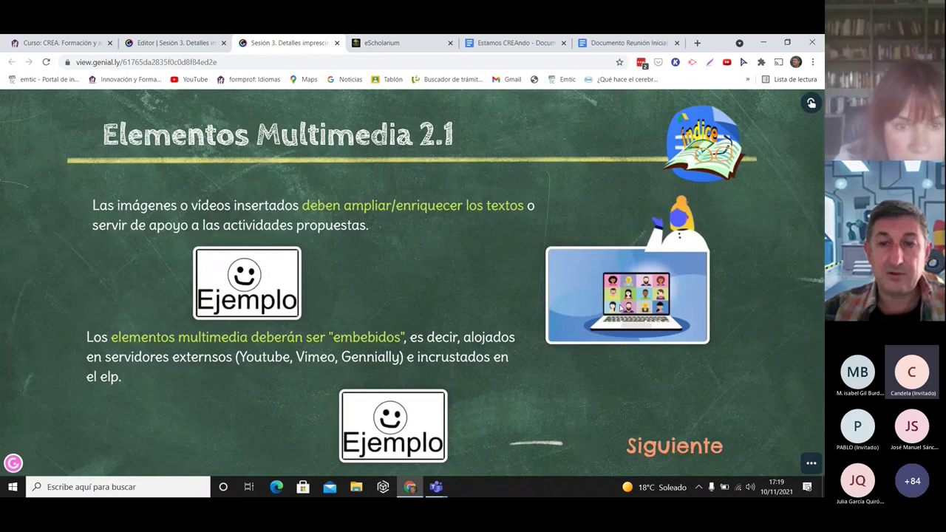
Reopen the example page from the Elementos Multimedia 2.1 slide and preview Task 3's "Talking about your family" video.
{"action": "left_click", "coordinate": [625, 327]}
{"action": "left_click_drag", "start_coordinate": [820, 205], "coordinate": [820, 289]}
{"action": "left_click", "coordinate": [284, 244]}
{"action": "left_click_drag", "start_coordinate": [818, 218], "coordinate": [818, 258]}
{"action": "left_click", "coordinate": [505, 288]}
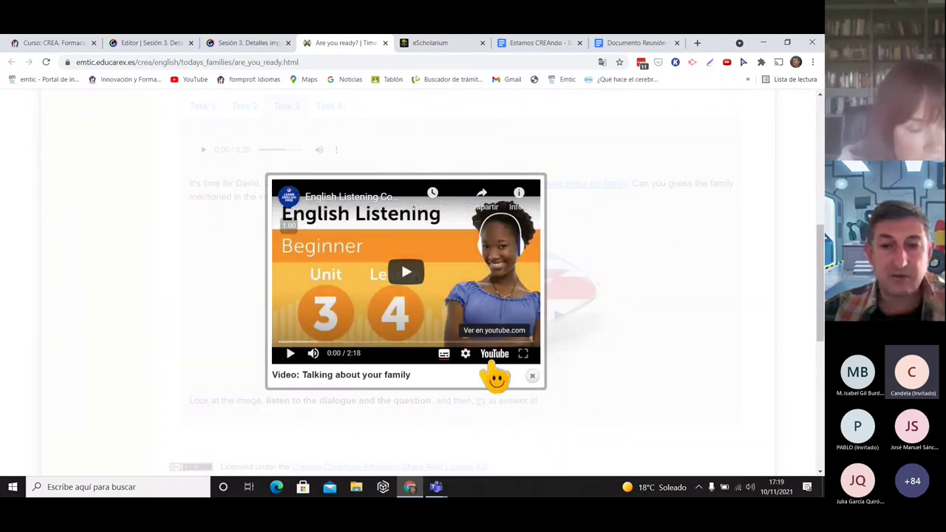
{"action": "left_click", "coordinate": [531, 376]}
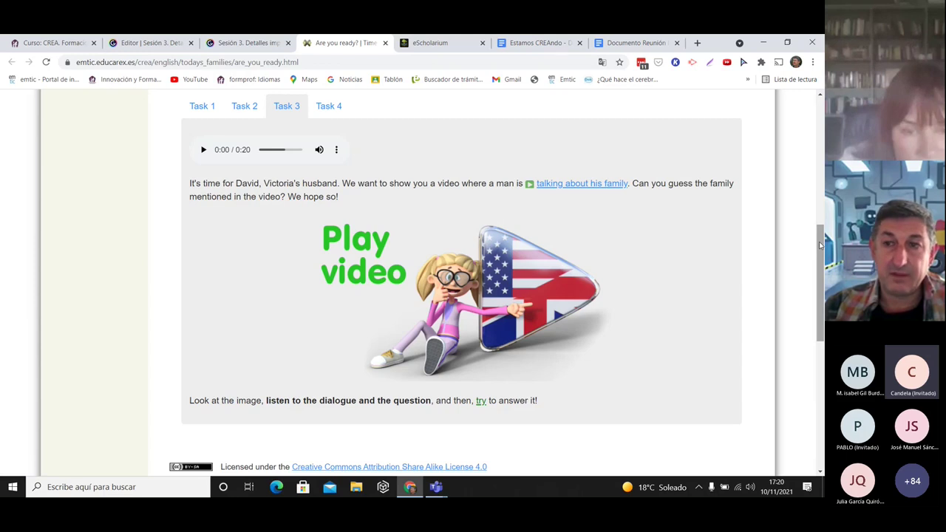
Close the example page and advance the presentation to the Elementos Multimedia 2.2 slide.
{"action": "scroll", "coordinate": [819, 245], "scroll_direction": "up", "scroll_amount": 3}
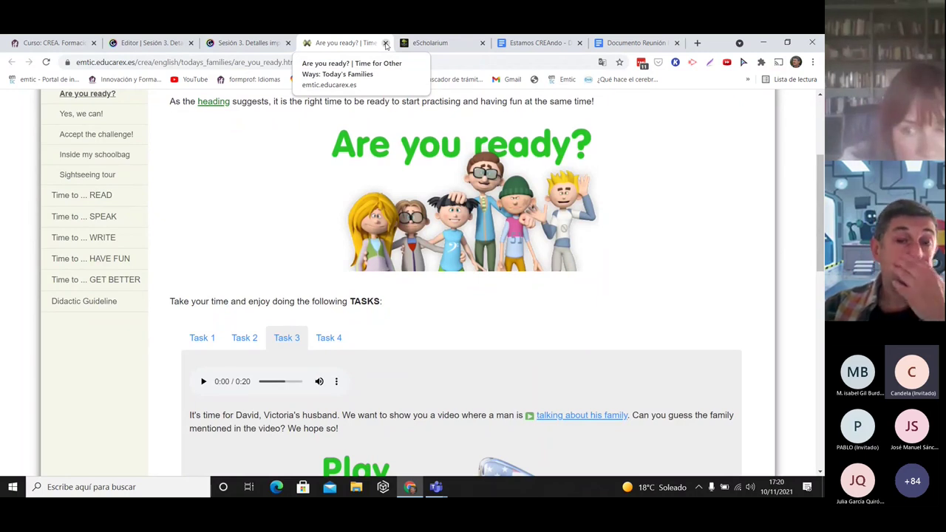
{"action": "left_click", "coordinate": [384, 43]}
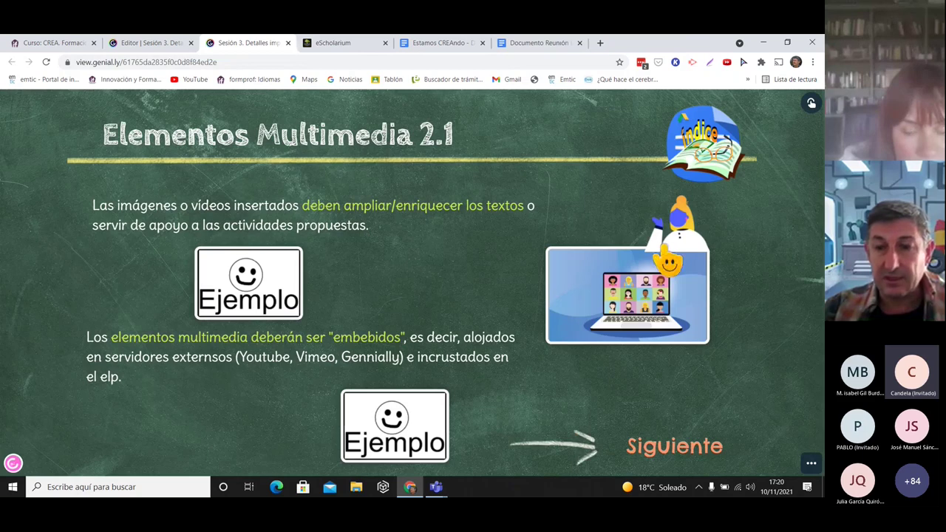
{"action": "left_click", "coordinate": [680, 452]}
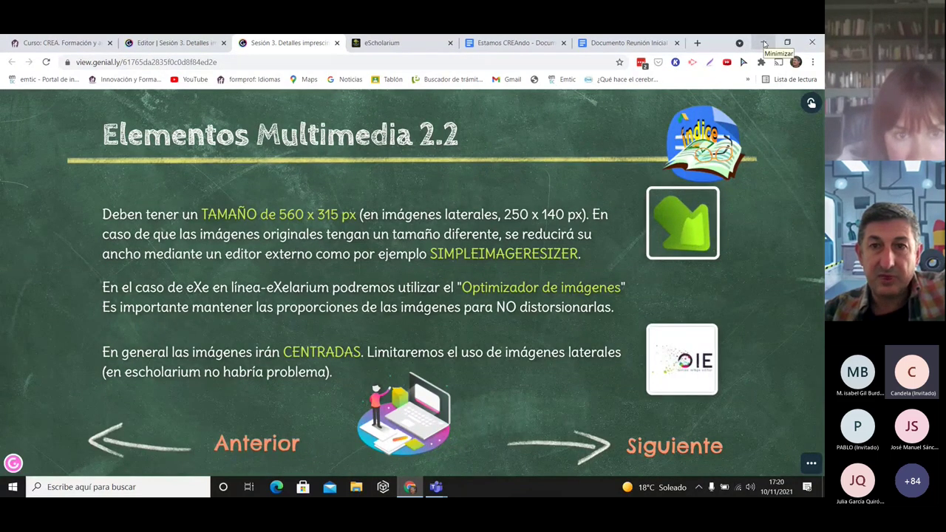
Switch to eScholarium and log in with the saved username and account password.
{"action": "left_click", "coordinate": [418, 45]}
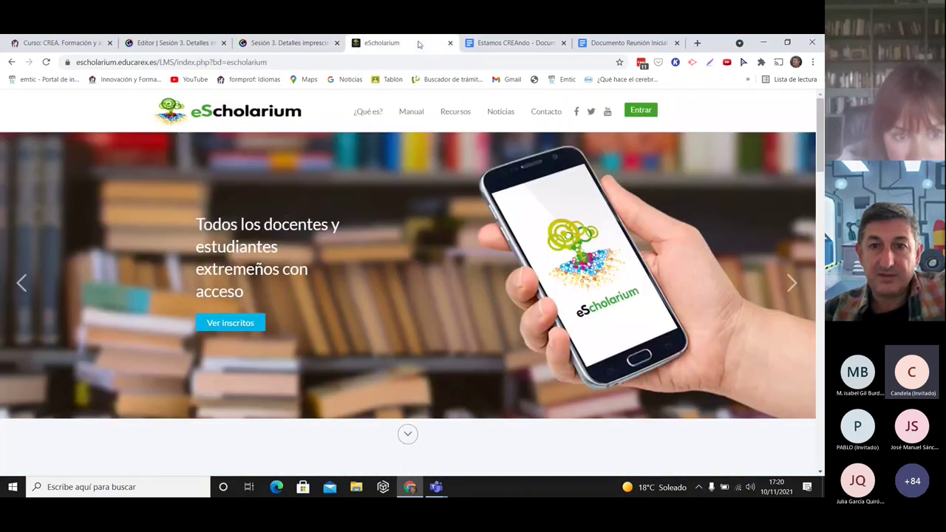
{"action": "left_click", "coordinate": [637, 109]}
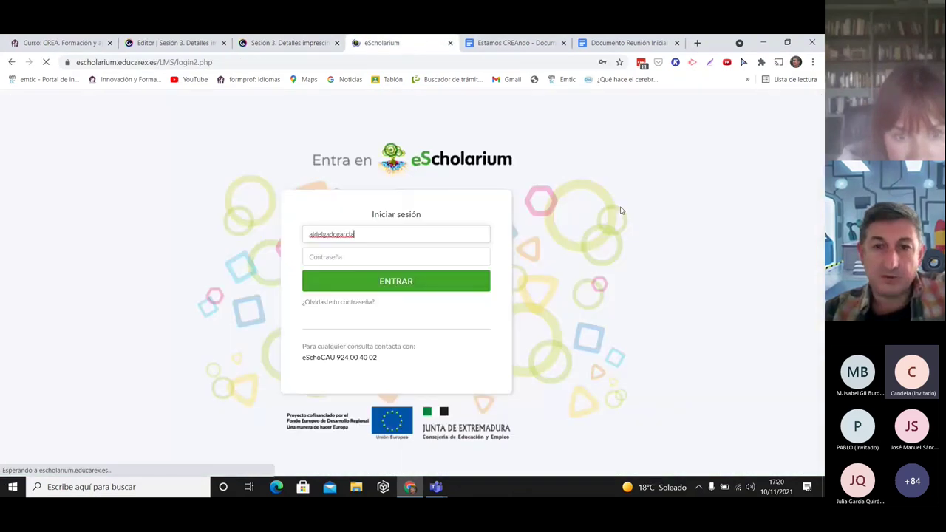
{"action": "left_click", "coordinate": [447, 235]}
{"action": "left_click", "coordinate": [363, 267]}
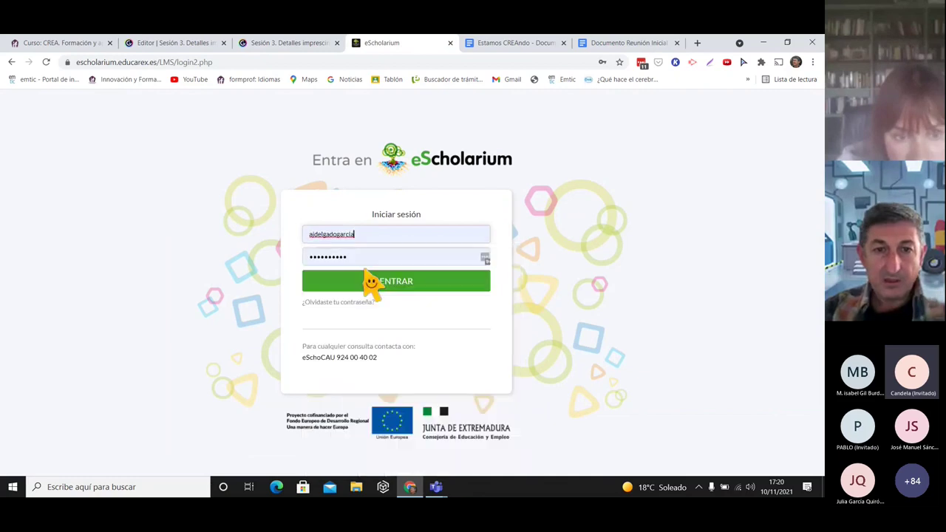
{"action": "left_click", "coordinate": [362, 281]}
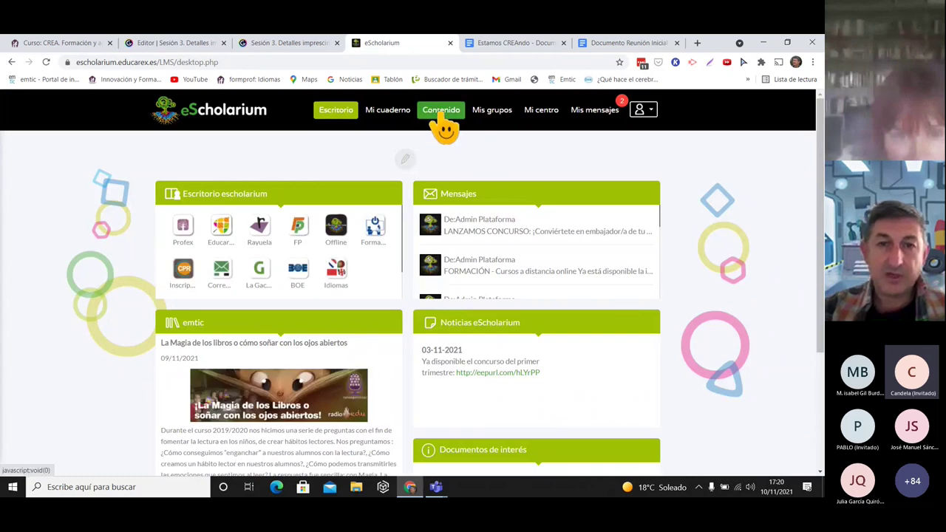
Create new book content in eScholarium with eXeLearning as the editing tool.
{"action": "left_click", "coordinate": [442, 119]}
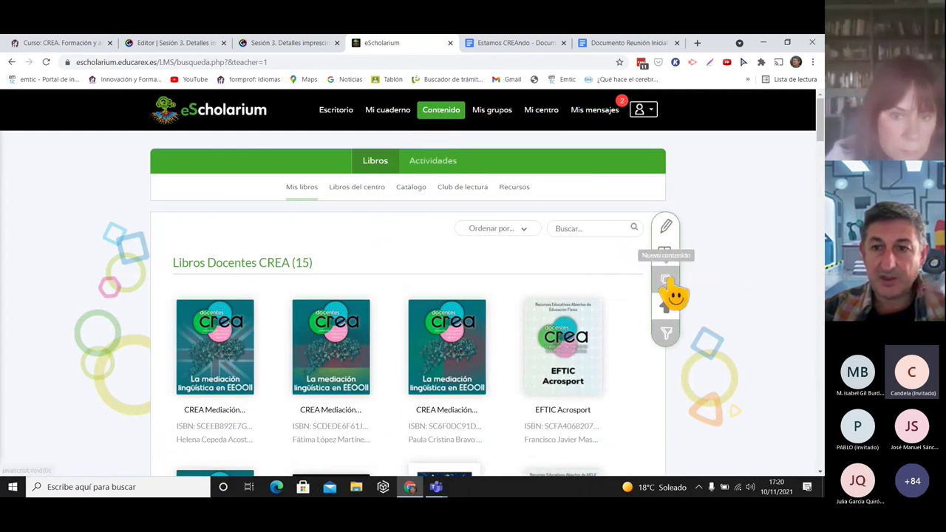
{"action": "left_click", "coordinate": [666, 281]}
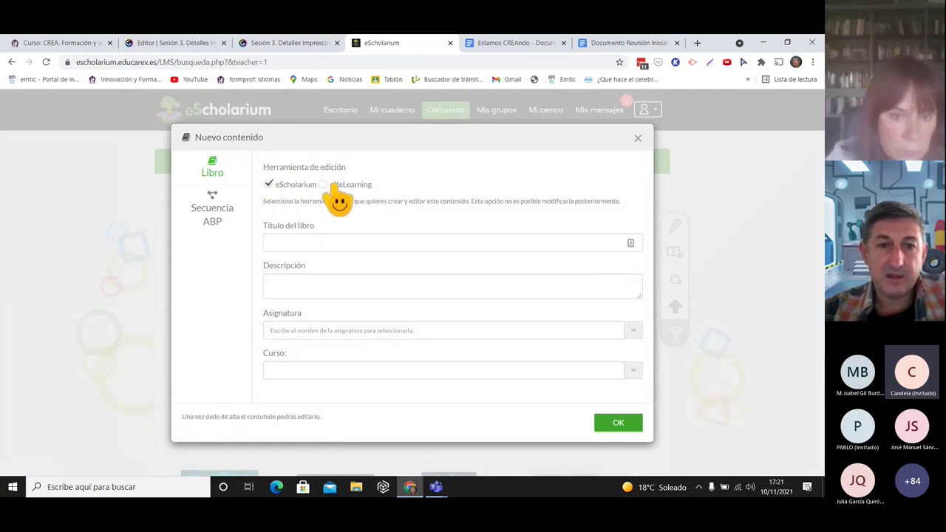
{"action": "left_click", "coordinate": [337, 186]}
{"action": "left_click", "coordinate": [603, 427]}
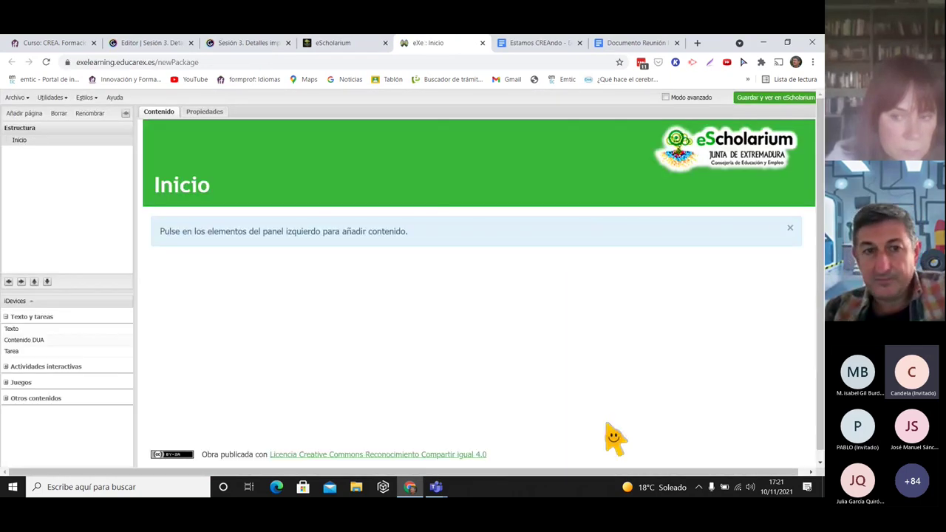
Add a Texto iDevice to the Inicio page and check the options for inserting an image and embedded media.
{"action": "left_click", "coordinate": [22, 329]}
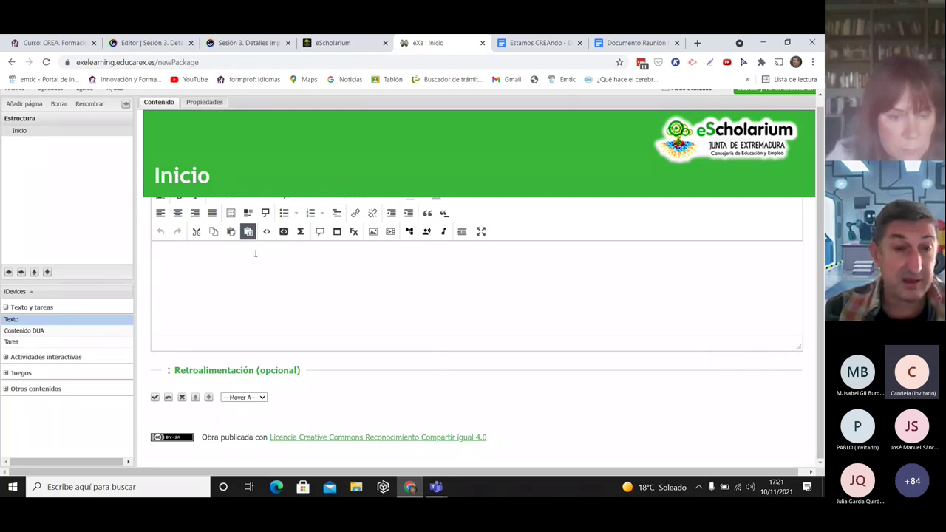
{"action": "left_click", "coordinate": [373, 232]}
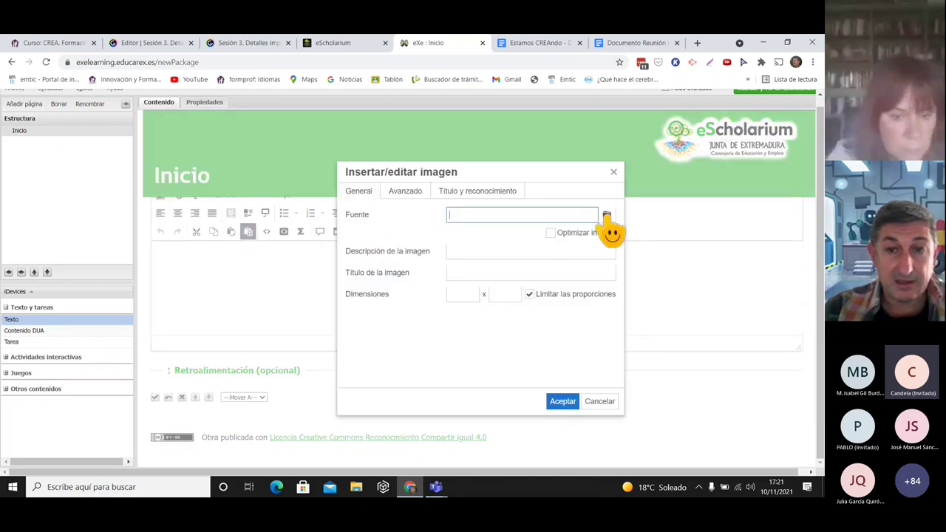
{"action": "left_click", "coordinate": [615, 175]}
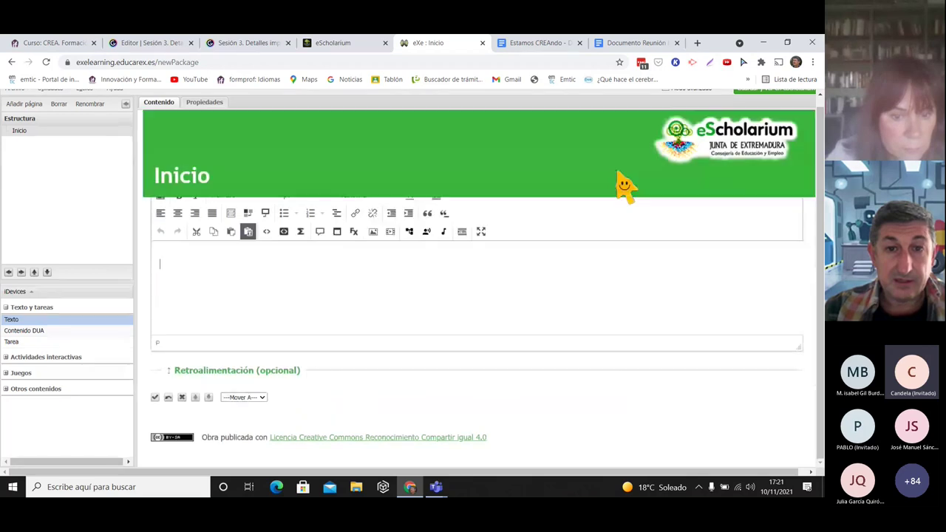
{"action": "left_click", "coordinate": [390, 231]}
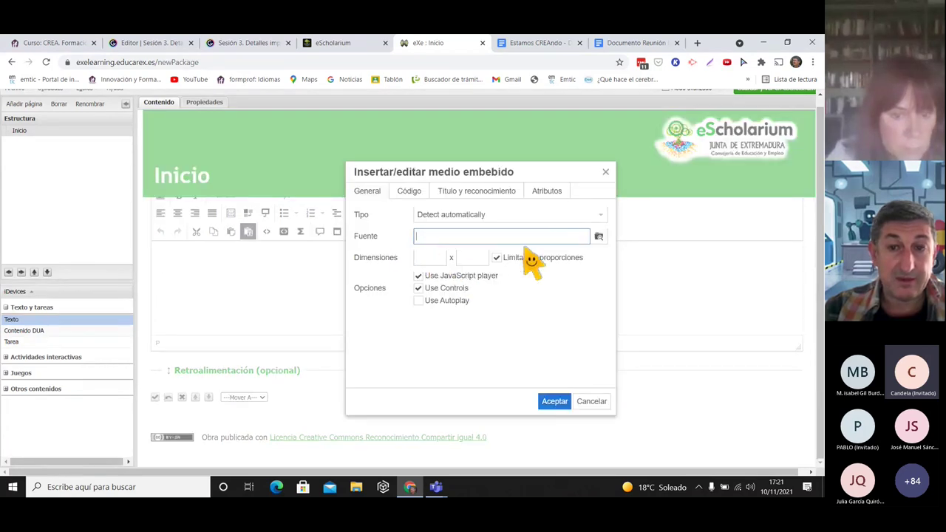
{"action": "left_click", "coordinate": [606, 174]}
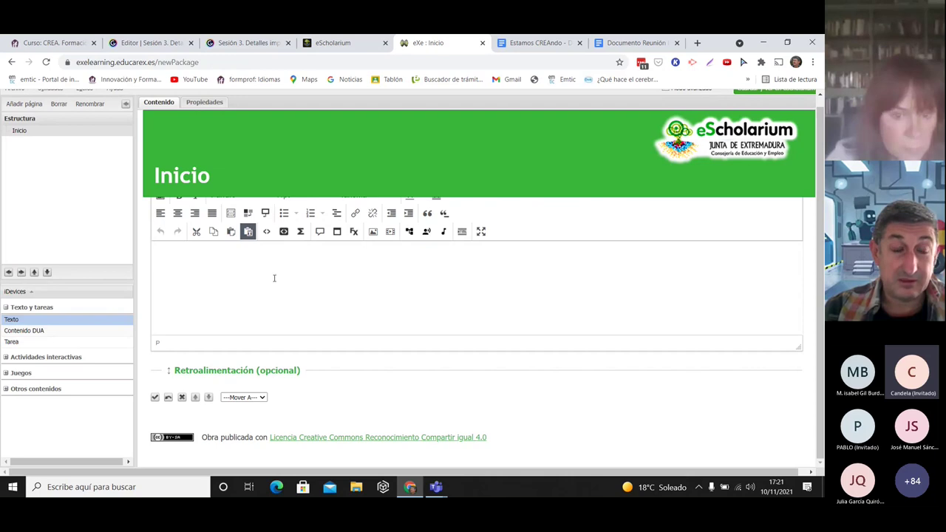
Write "Hola, este es el vídeo de la casa." in the Texto iDevice.
{"action": "type", "text": "H"}
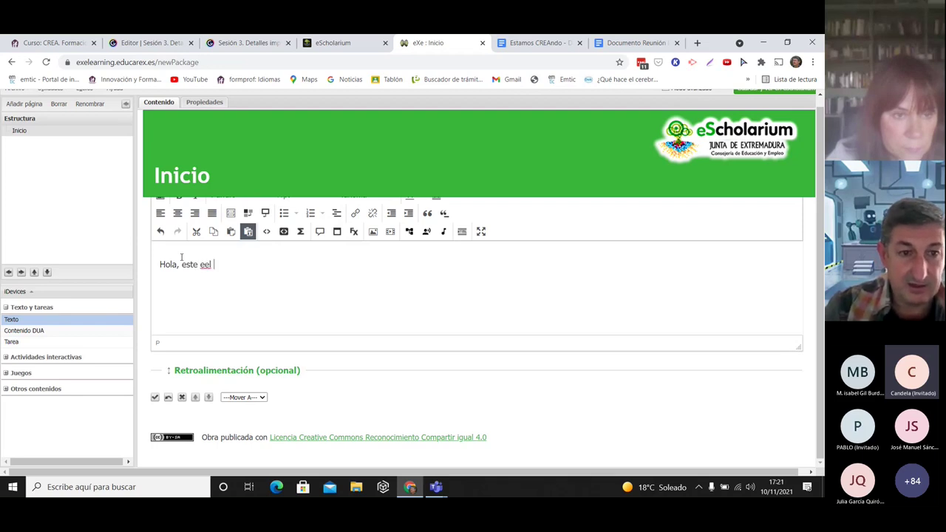
{"action": "type", "text": "ola, este es el vídeo d"}
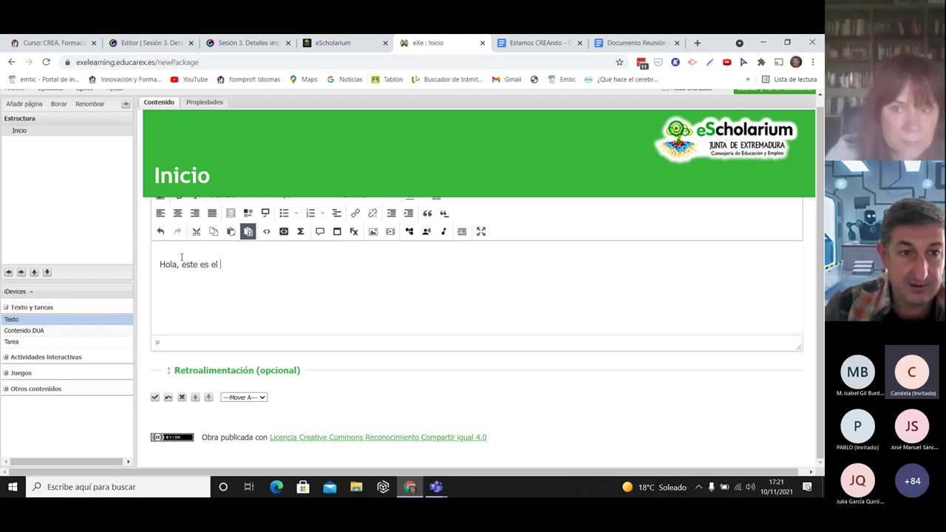
{"action": "type", "text": "e la "}
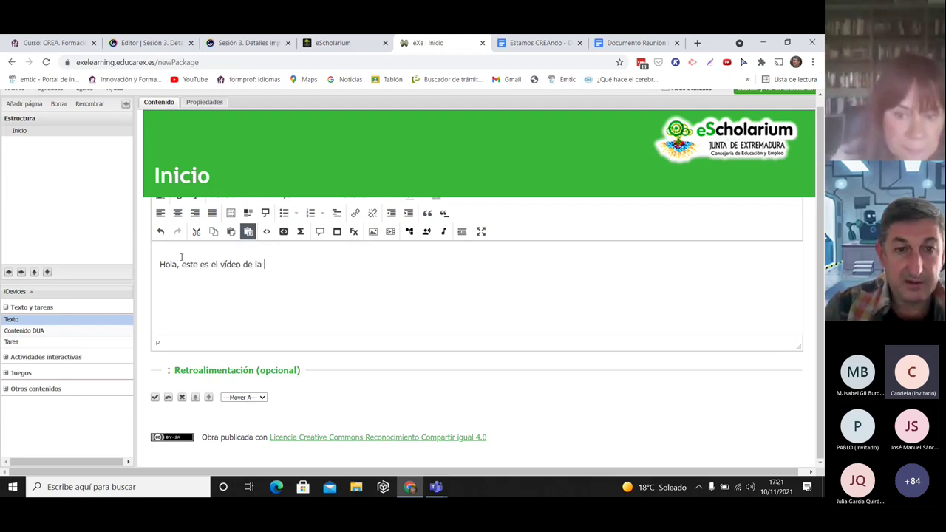
{"action": "type", "text": "casa."}
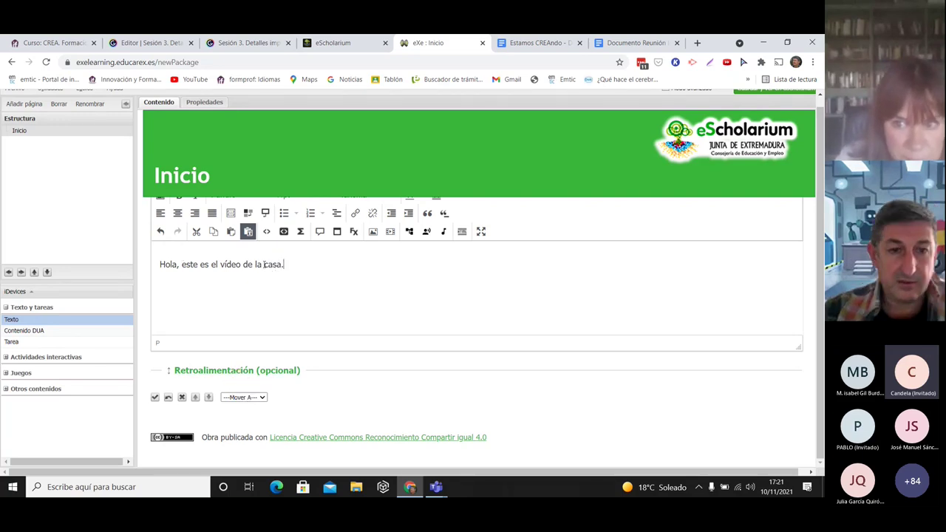
Find YouTube through a web search in a new browser tab and open the site.
{"action": "left_click", "coordinate": [696, 42]}
{"action": "type", "text": "yu"}
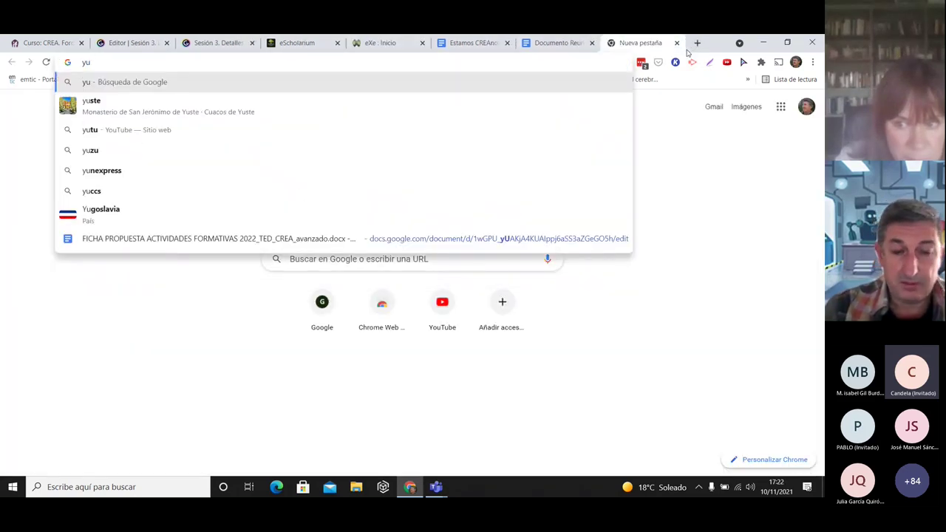
{"action": "key", "text": "BackSpace"}
{"action": "type", "text": "oyu"}
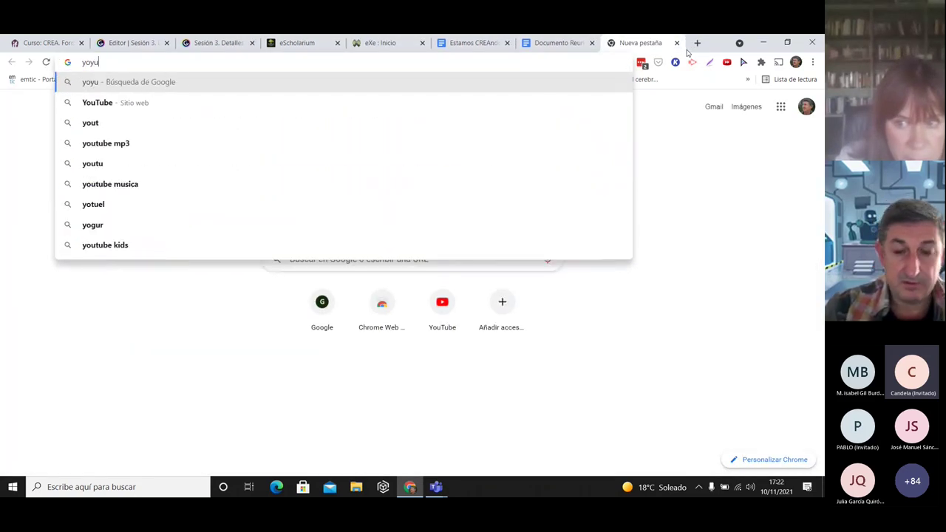
{"action": "key", "text": "BackSpace"}
{"action": "key", "text": "BackSpace"}
{"action": "type", "text": "ut"}
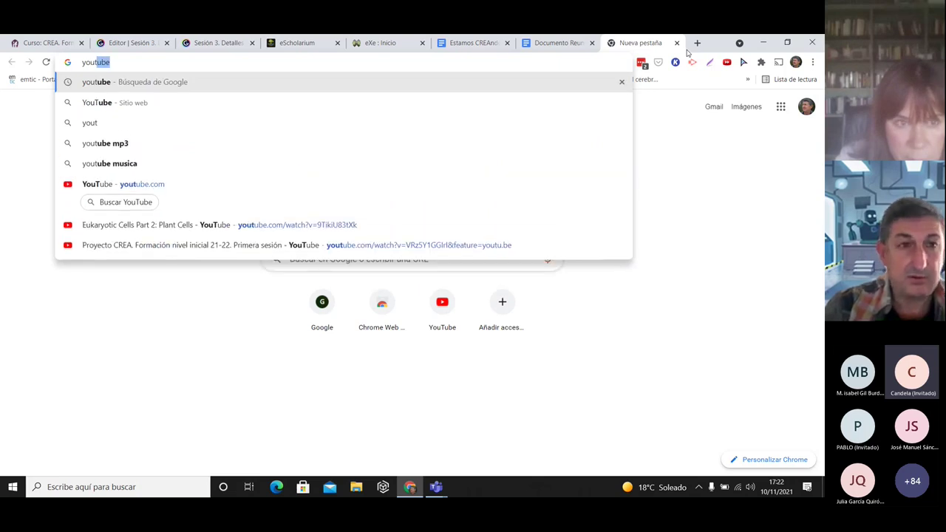
{"action": "key", "text": "Return"}
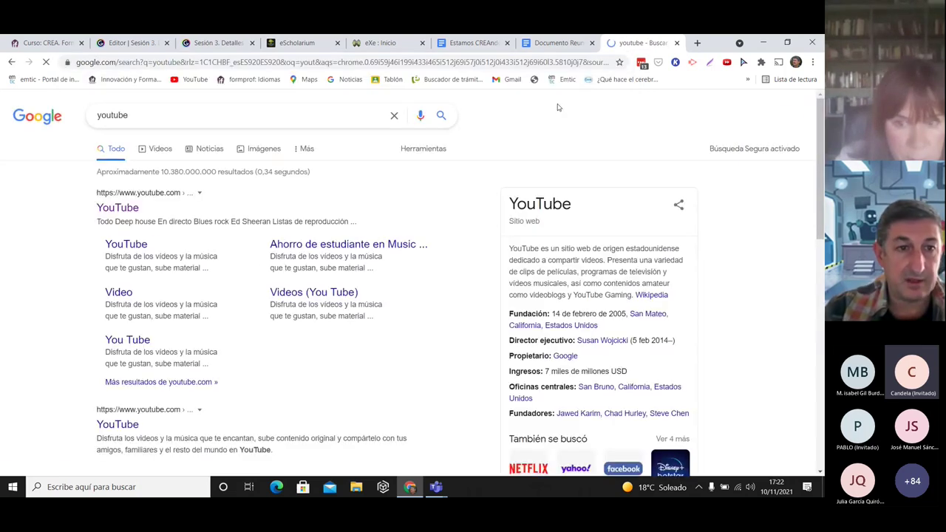
{"action": "left_click", "coordinate": [131, 212]}
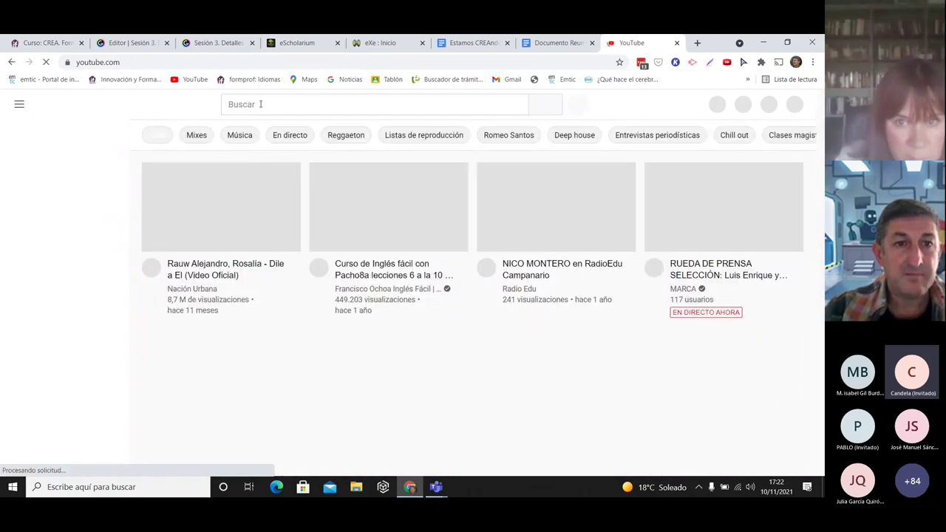
Search YouTube for "casa" and open the video "Hermosa Casa con ALBERCA Y DOBLE ALTURA".
{"action": "left_click", "coordinate": [260, 105]}
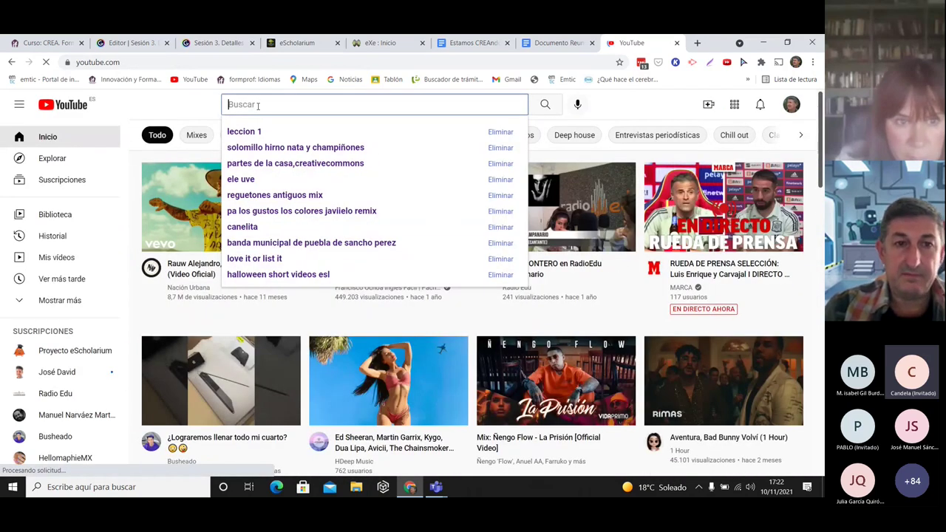
{"action": "type", "text": "casa"}
{"action": "key", "text": "Return"}
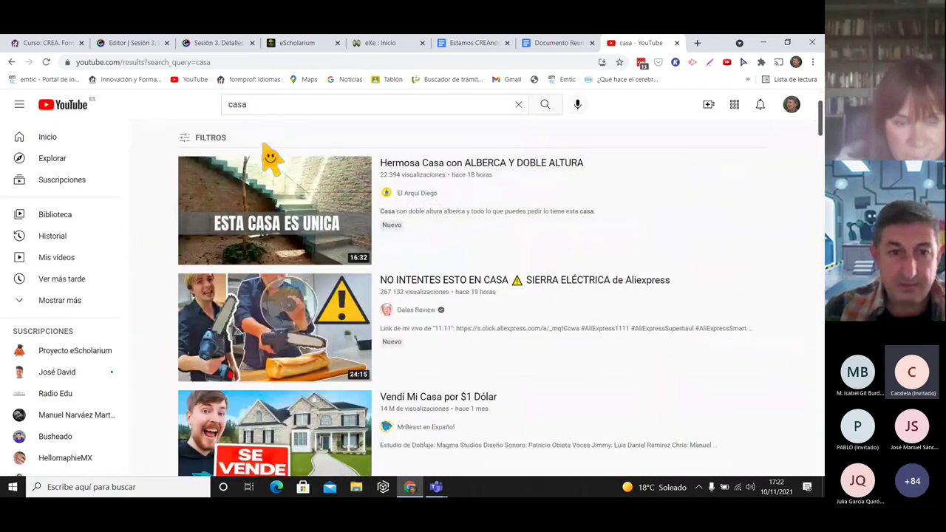
{"action": "left_click", "coordinate": [450, 179]}
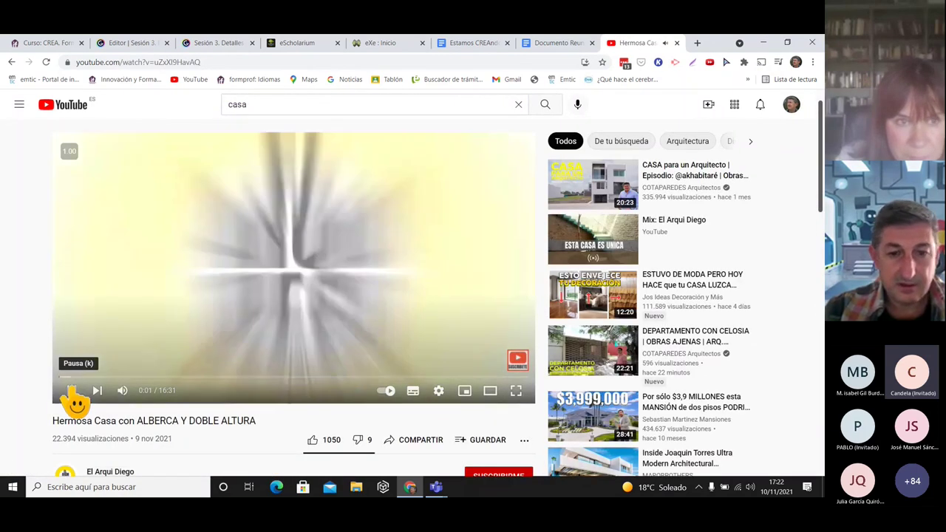
Pause the video and copy its share link.
{"action": "left_click", "coordinate": [72, 391]}
{"action": "left_click", "coordinate": [415, 443]}
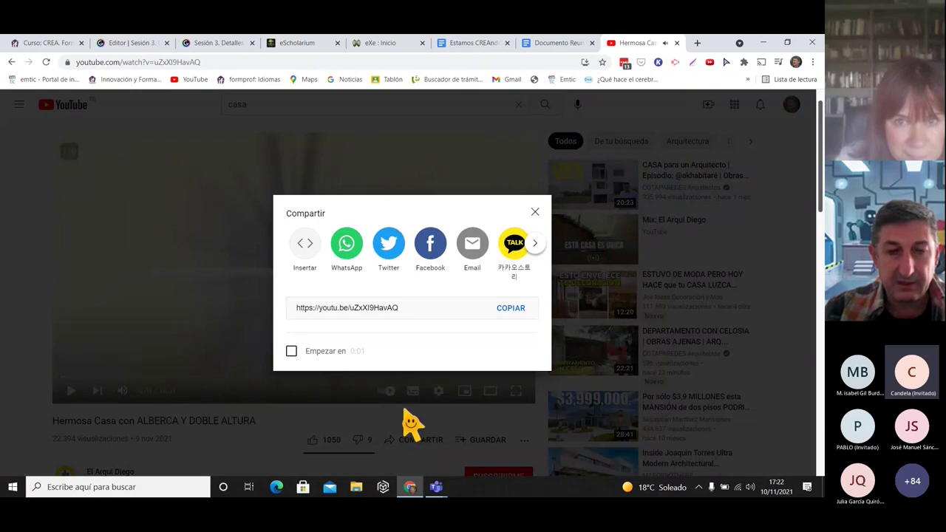
{"action": "left_click", "coordinate": [518, 316]}
{"action": "key", "text": "ctrl+c"}
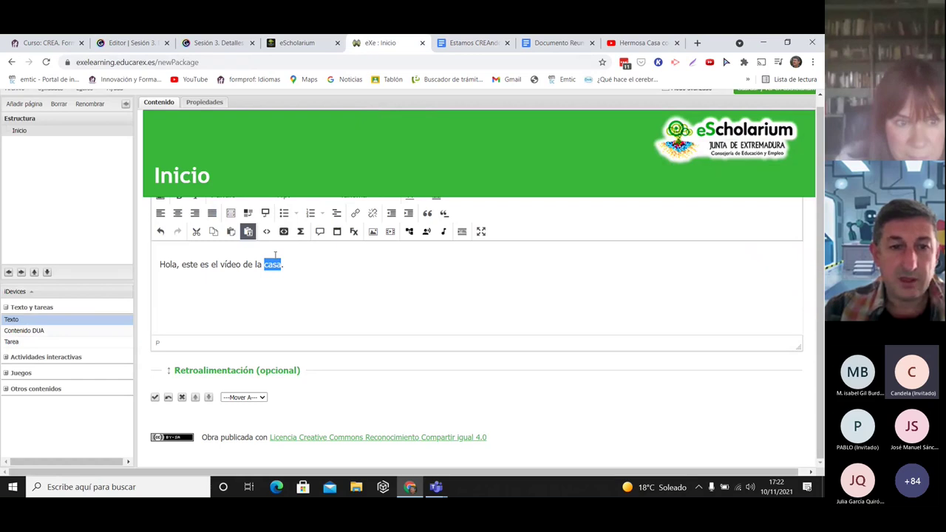
Back in eXeLearning, link the word "casa" to the copied video address with the title "Cada. Abrir en nueva ventana".
{"action": "left_click", "coordinate": [380, 43]}
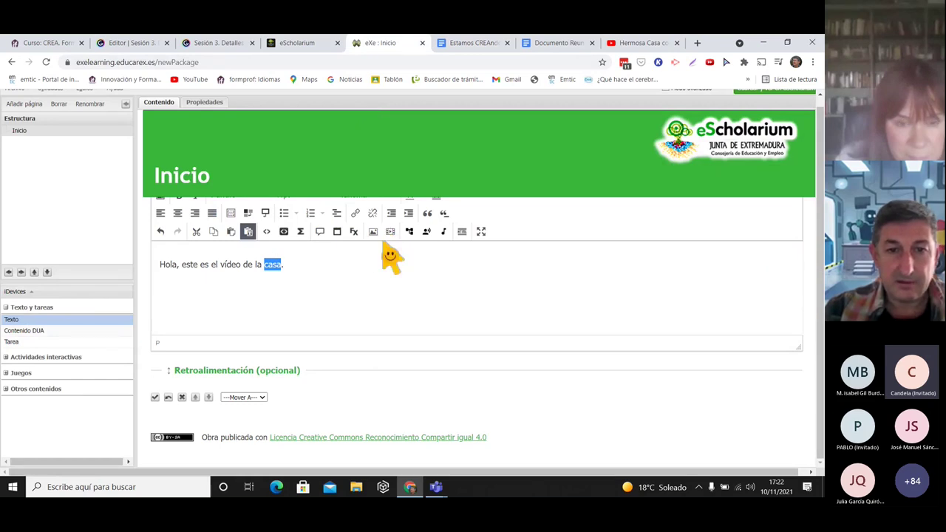
{"action": "left_click", "coordinate": [356, 214]}
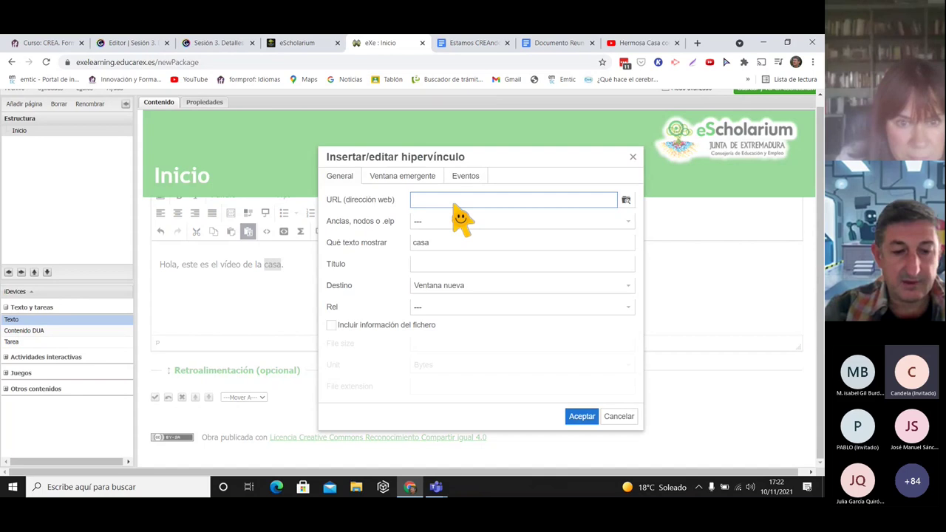
{"action": "key", "text": "ctrl+v"}
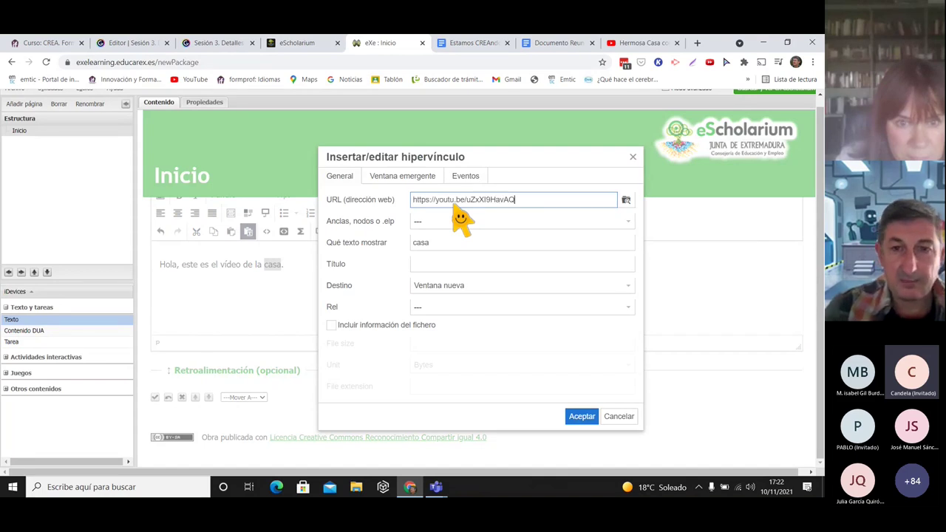
{"action": "left_click", "coordinate": [435, 268]}
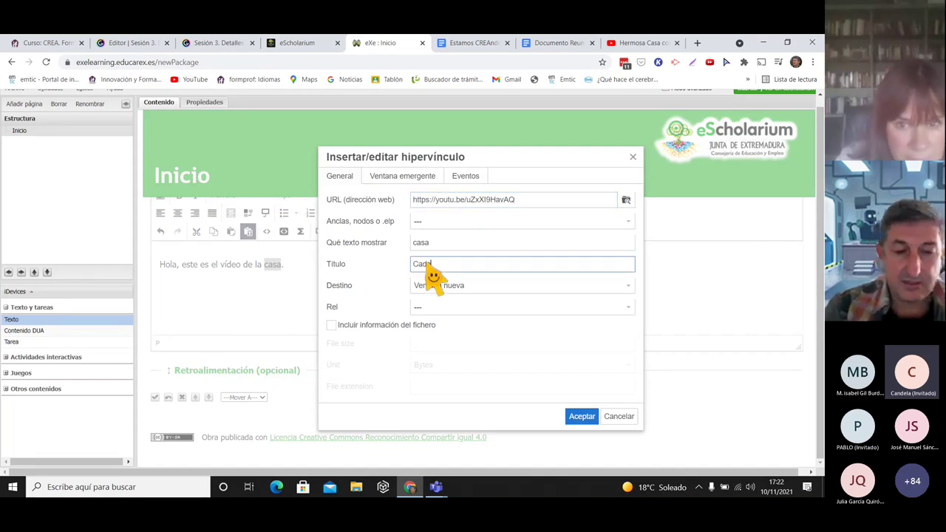
{"action": "key", "text": "BackSpace"}
{"action": "key", "text": "BackSpace"}
{"action": "type", "text": ". Abrir en nueva ventana"}
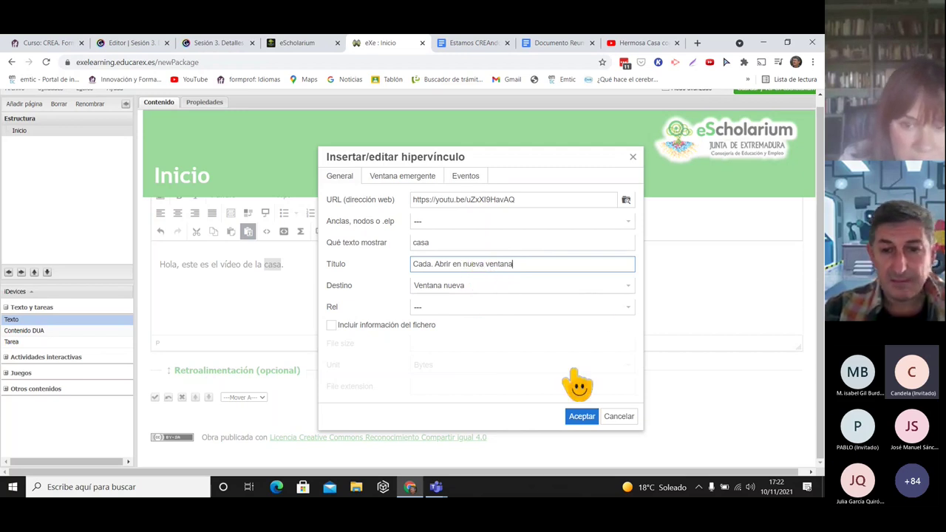
{"action": "left_click", "coordinate": [582, 417]}
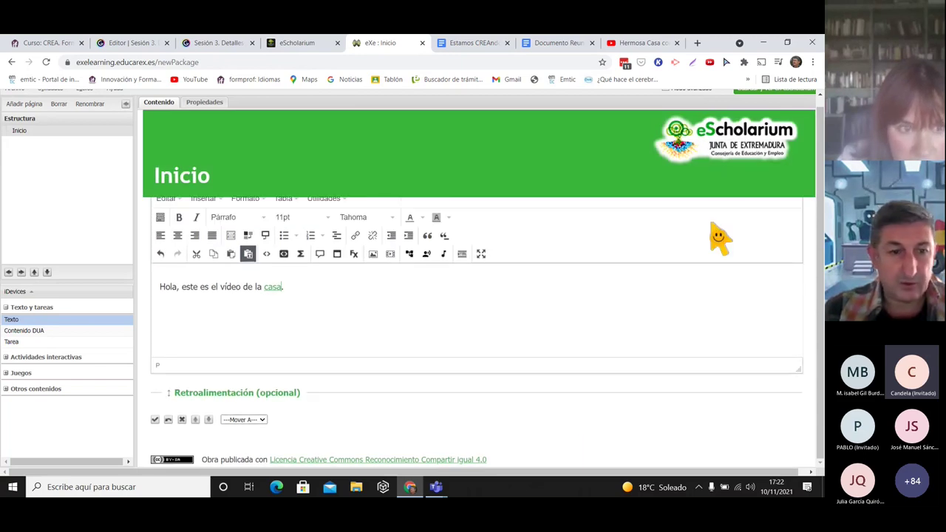
Save the Texto iDevice and test the "casa" link, closing the video tab it opens.
{"action": "left_click", "coordinate": [155, 396]}
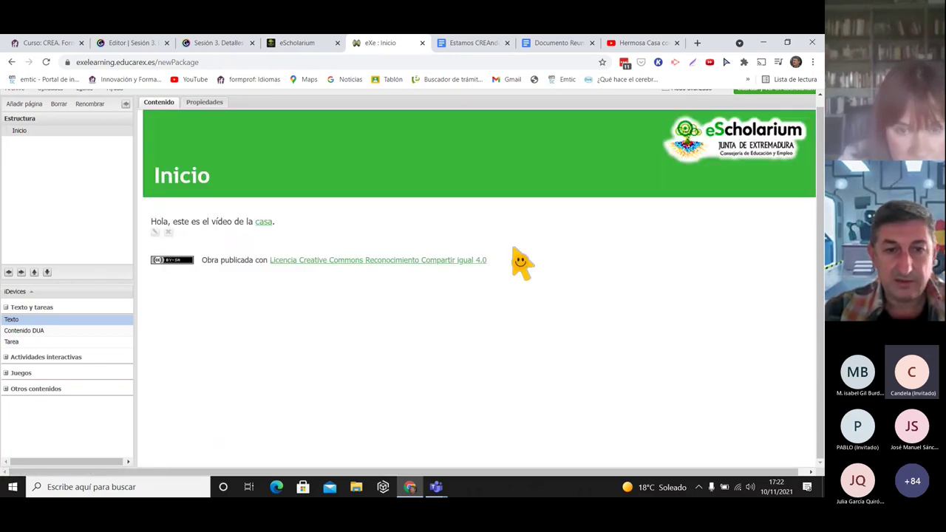
{"action": "left_click", "coordinate": [264, 222]}
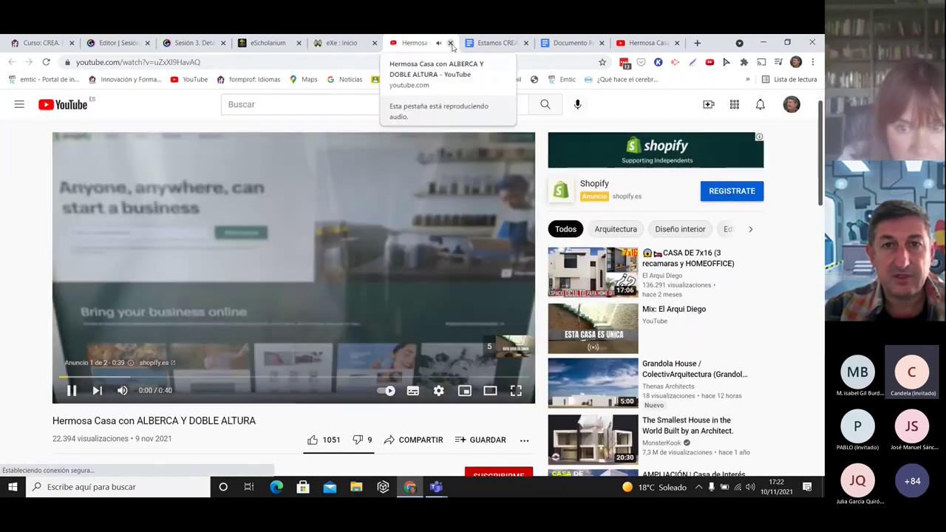
{"action": "left_click", "coordinate": [449, 42]}
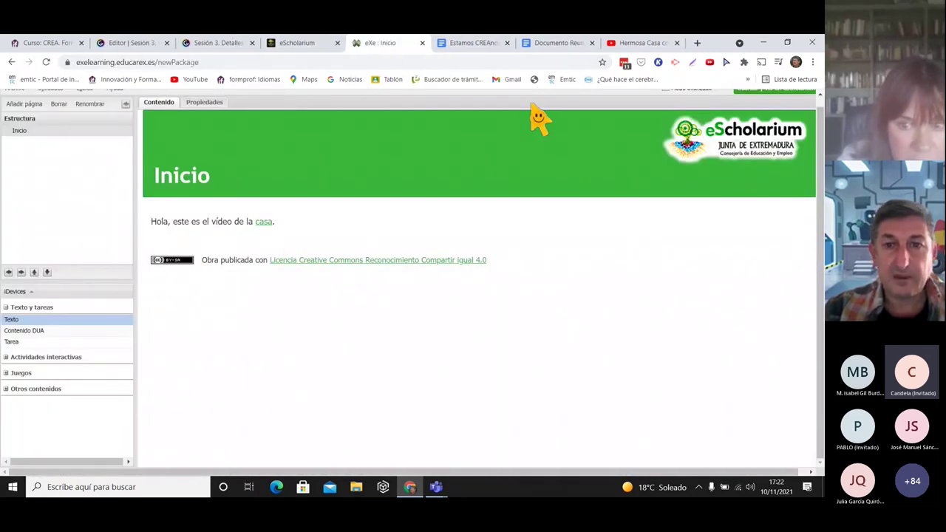
Reopen the Texto iDevice for editing and insert the image mip_p on a new line below the sentence, without a description.
{"action": "left_click_drag", "start_coordinate": [178, 260], "coordinate": [153, 234]}
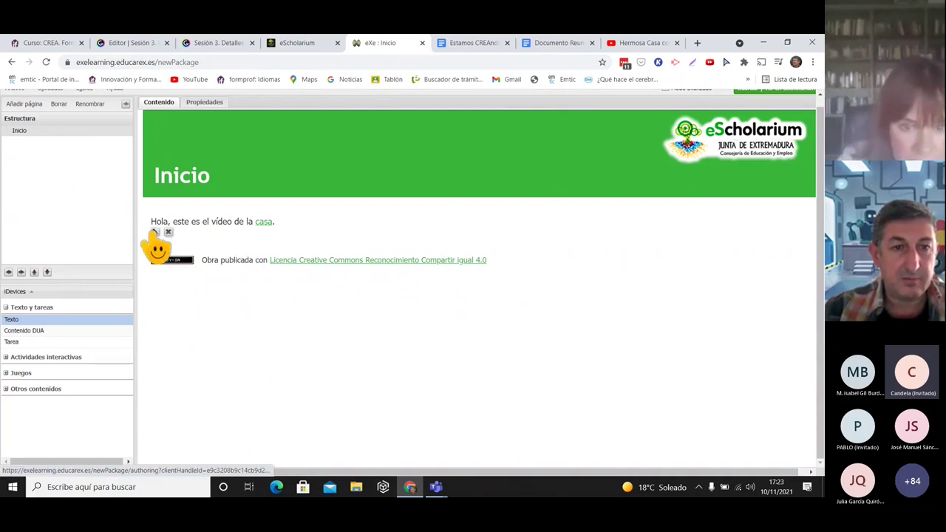
{"action": "left_click", "coordinate": [153, 234]}
{"action": "left_click", "coordinate": [303, 263]}
{"action": "key", "text": "Return"}
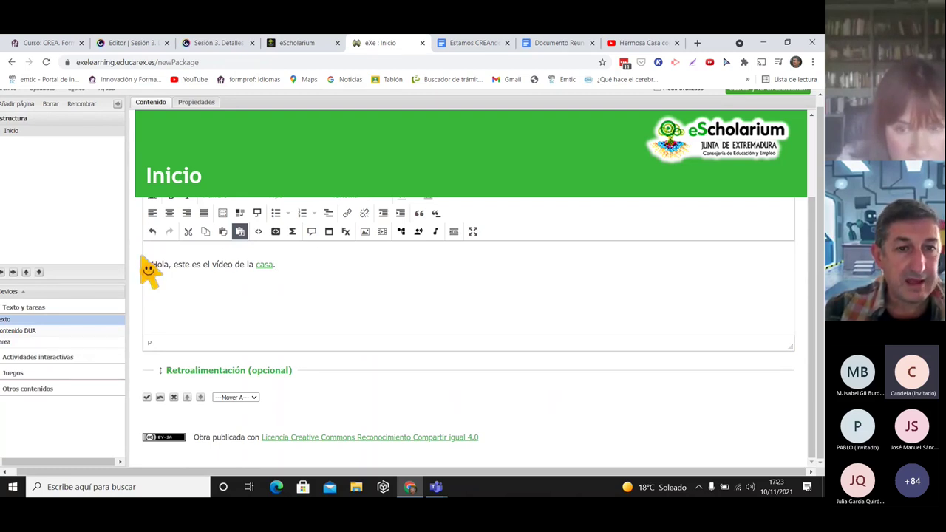
{"action": "left_click", "coordinate": [364, 231]}
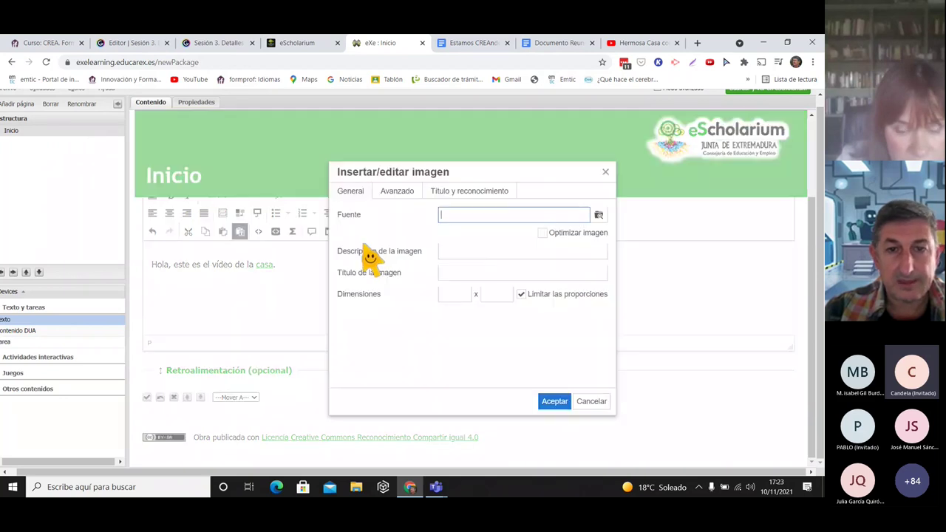
{"action": "left_click", "coordinate": [598, 215]}
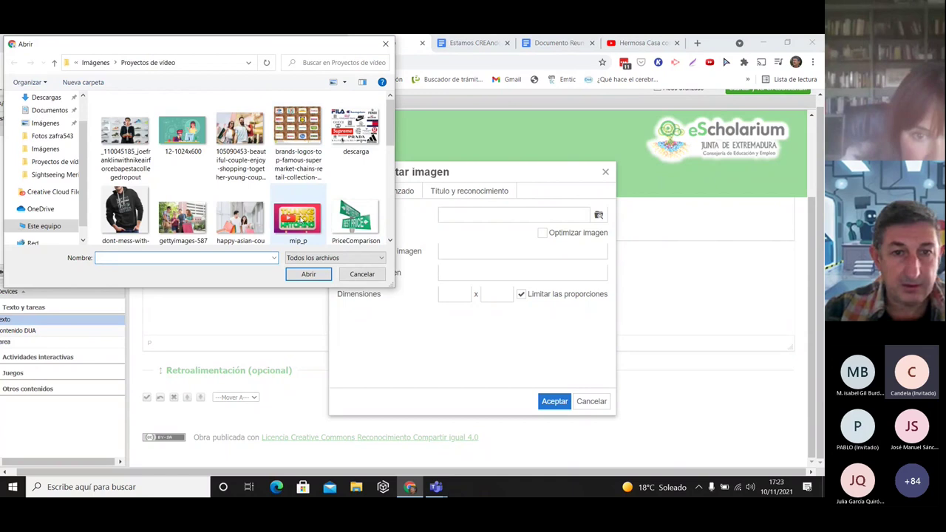
{"action": "left_click", "coordinate": [299, 218]}
{"action": "left_click", "coordinate": [308, 274]}
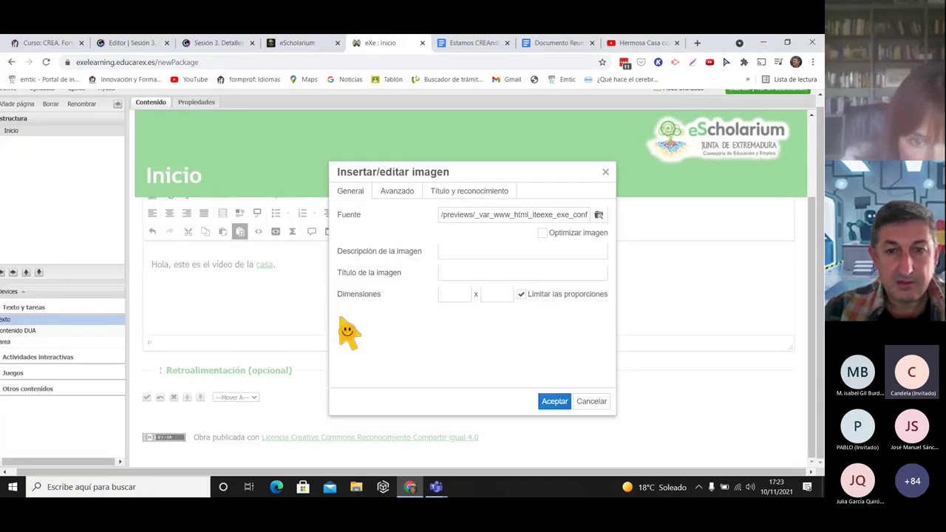
{"action": "left_click", "coordinate": [550, 402]}
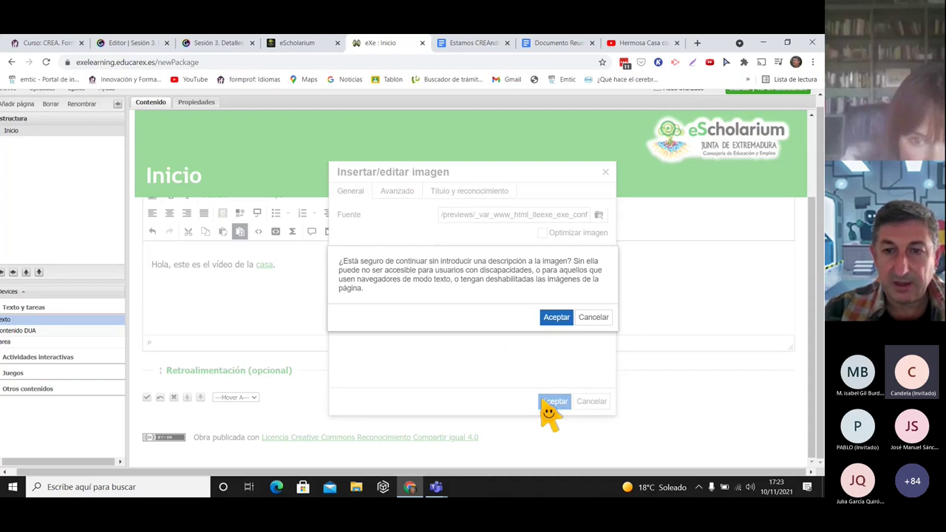
{"action": "left_click", "coordinate": [557, 317]}
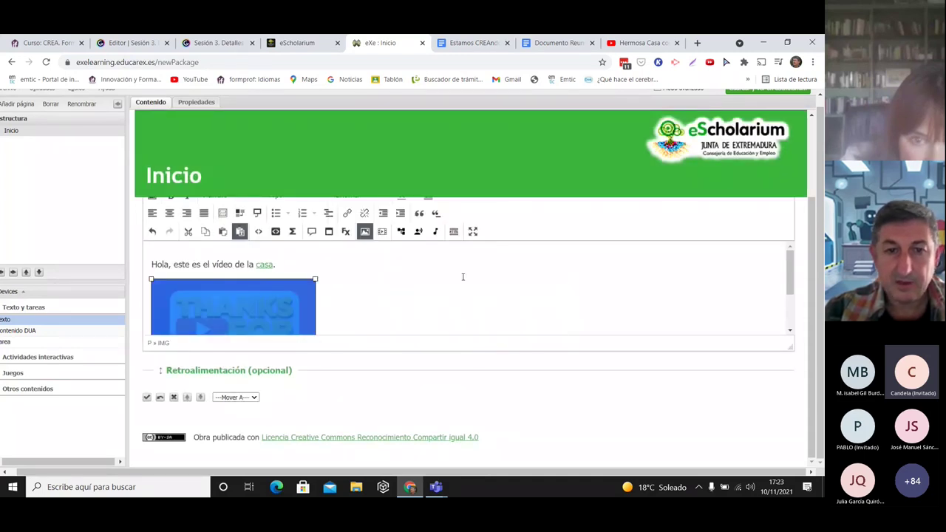
{"action": "left_click", "coordinate": [402, 290]}
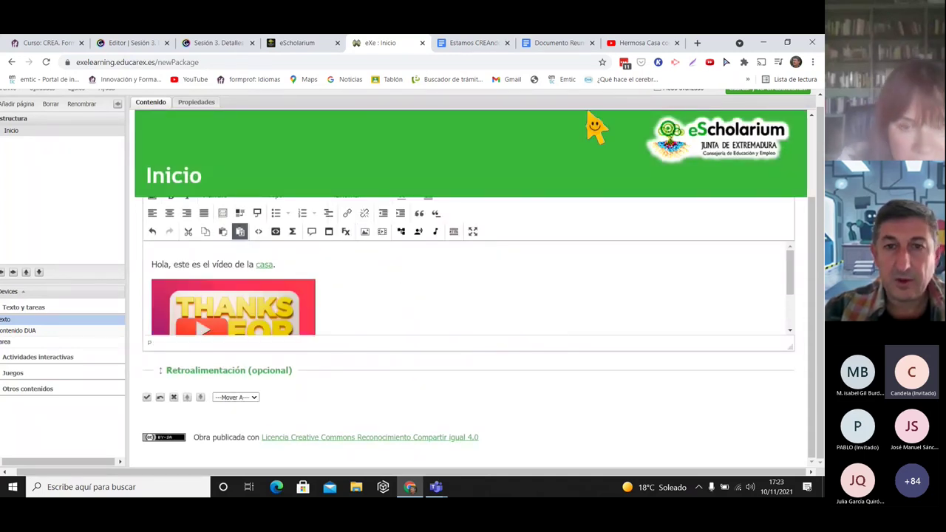
Copy the share link of the YouTube house video again and return to the eXeLearning editor.
{"action": "left_click", "coordinate": [626, 45]}
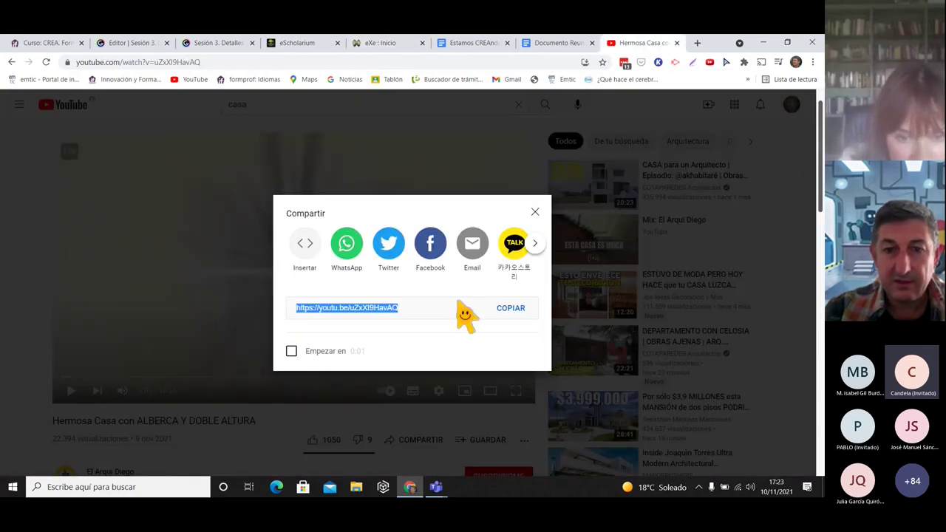
{"action": "left_click", "coordinate": [509, 309]}
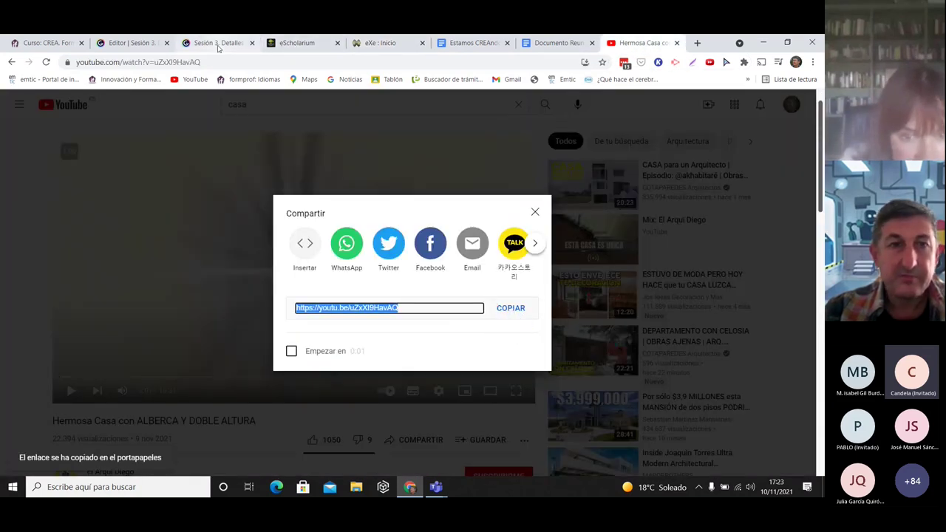
{"action": "left_click", "coordinate": [293, 45]}
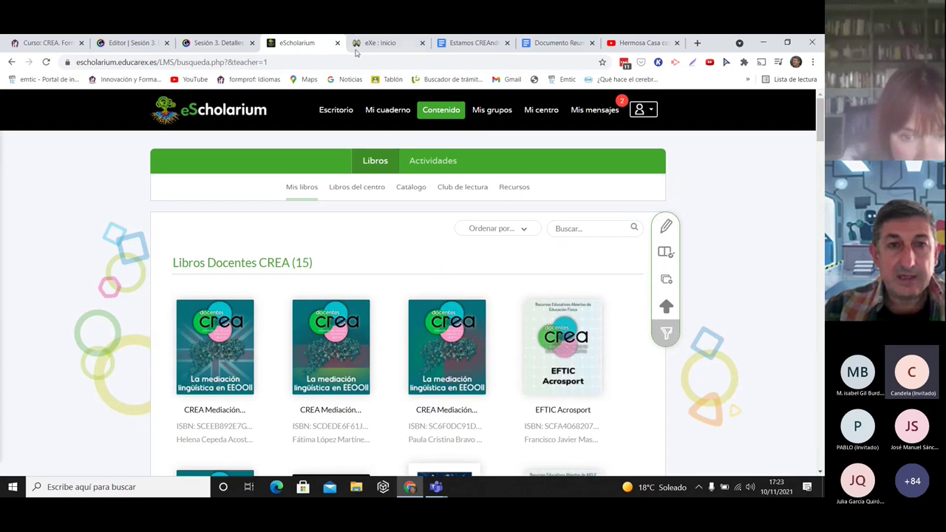
{"action": "left_click", "coordinate": [377, 43]}
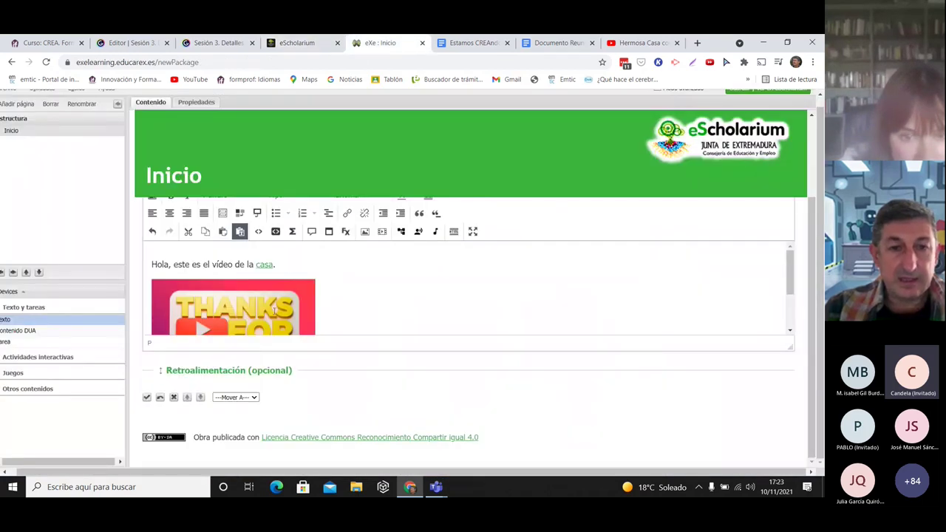
In the full-screen editor, link the inserted image to the copied YouTube address with title "Casa" and Rel set to lightbox.
{"action": "left_click", "coordinate": [473, 231]}
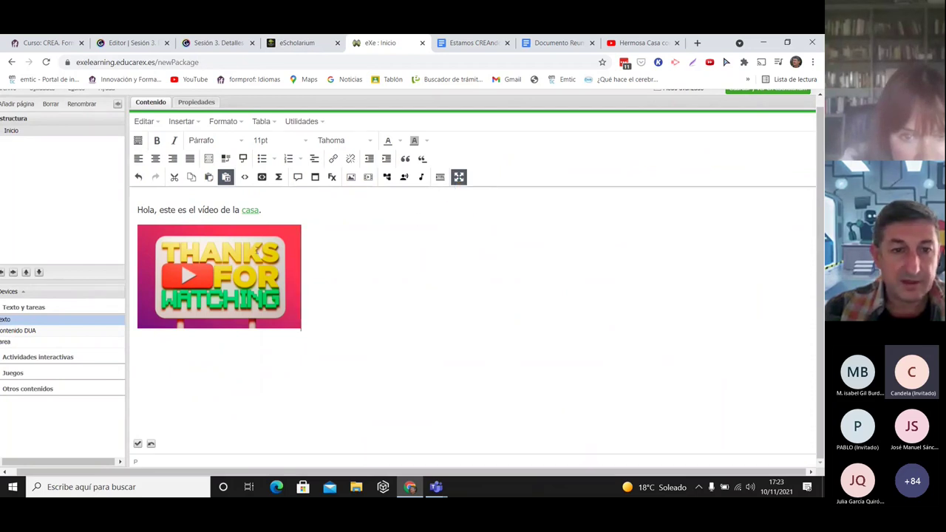
{"action": "left_click", "coordinate": [219, 276]}
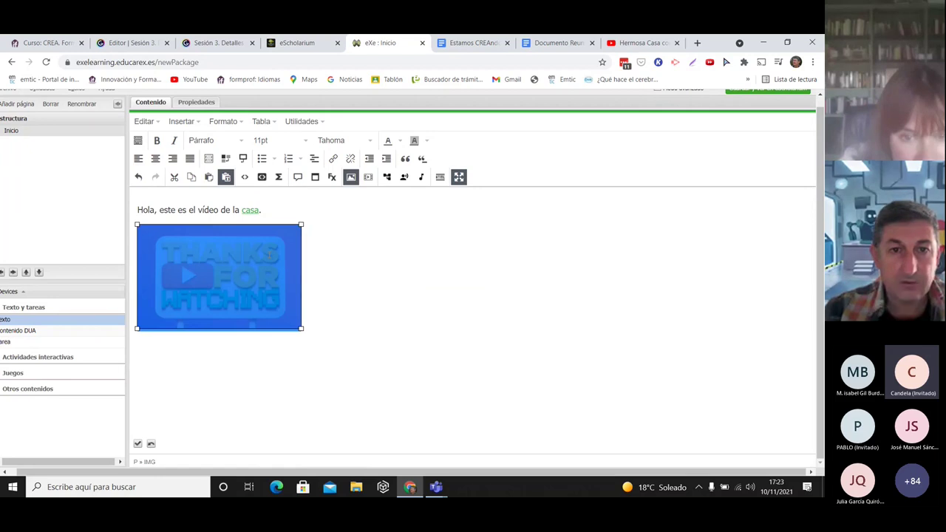
{"action": "key", "text": "ctrl+k"}
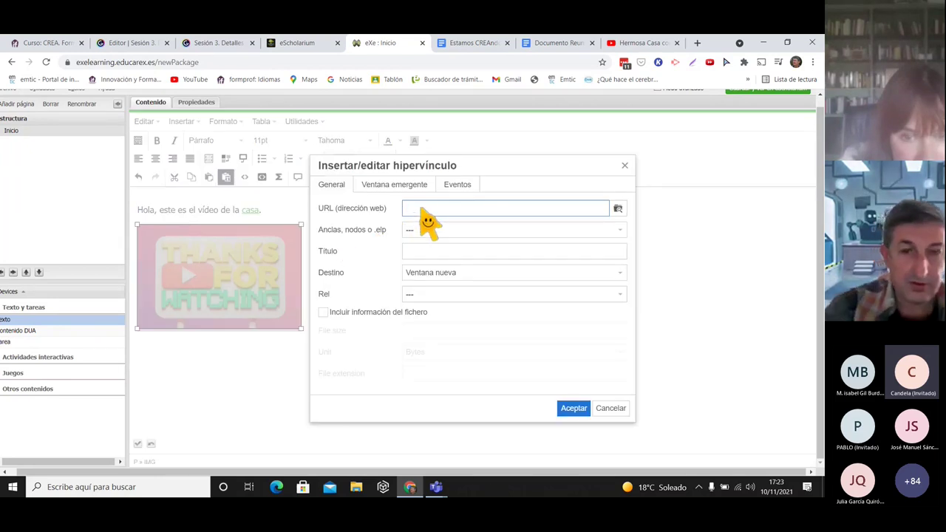
{"action": "key", "text": "ctrl+v"}
{"action": "left_click", "coordinate": [433, 253]}
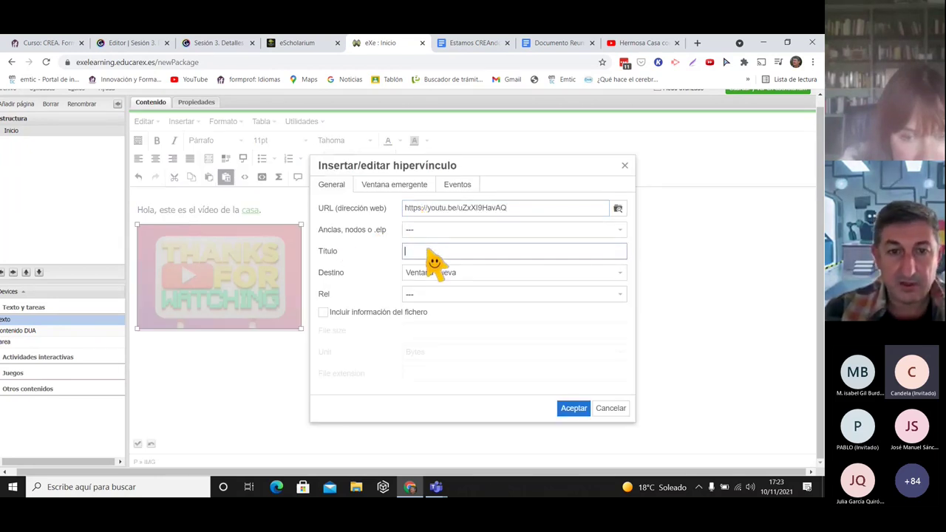
{"action": "type", "text": "Casa"}
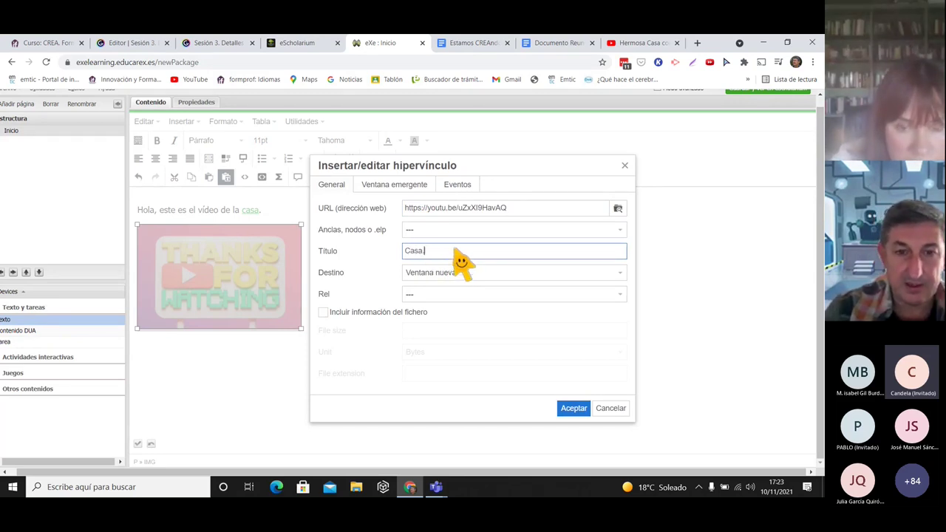
{"action": "key", "text": "BackSpace"}
{"action": "left_click", "coordinate": [469, 295]}
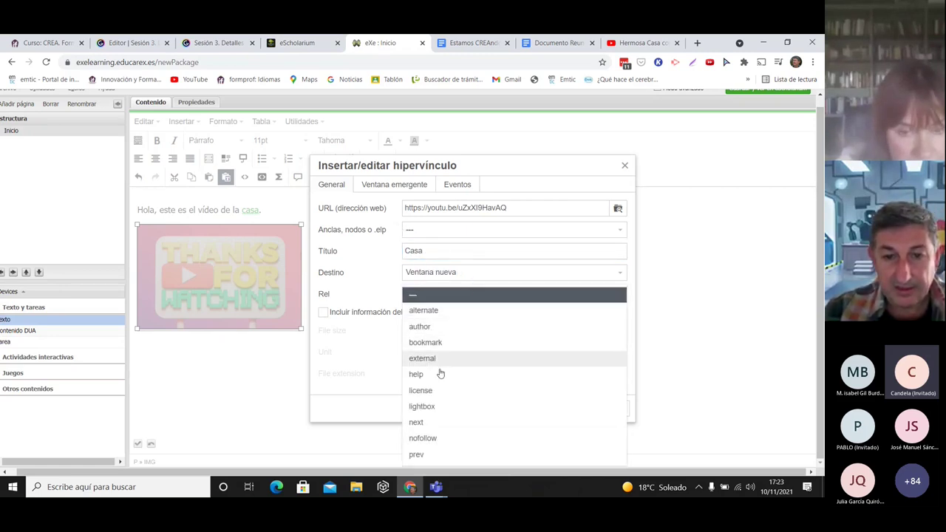
{"action": "left_click", "coordinate": [430, 408]}
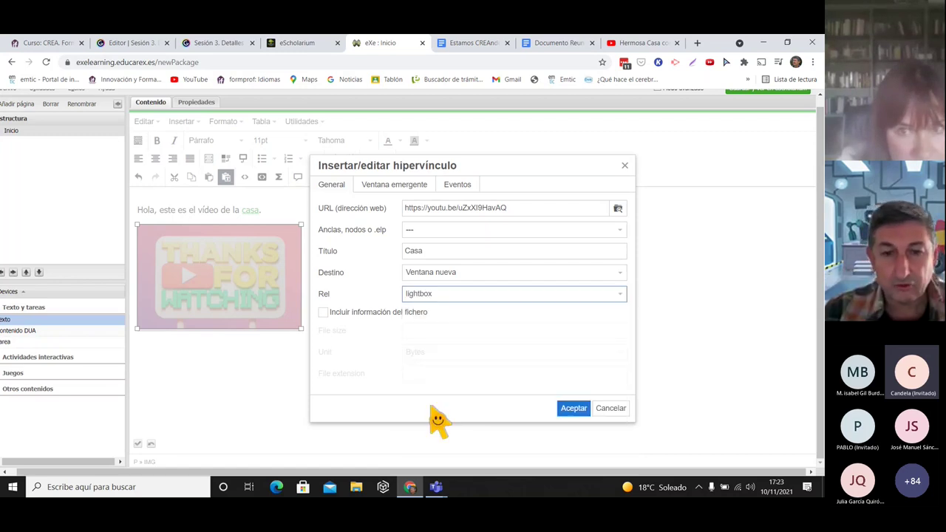
{"action": "left_click", "coordinate": [573, 407]}
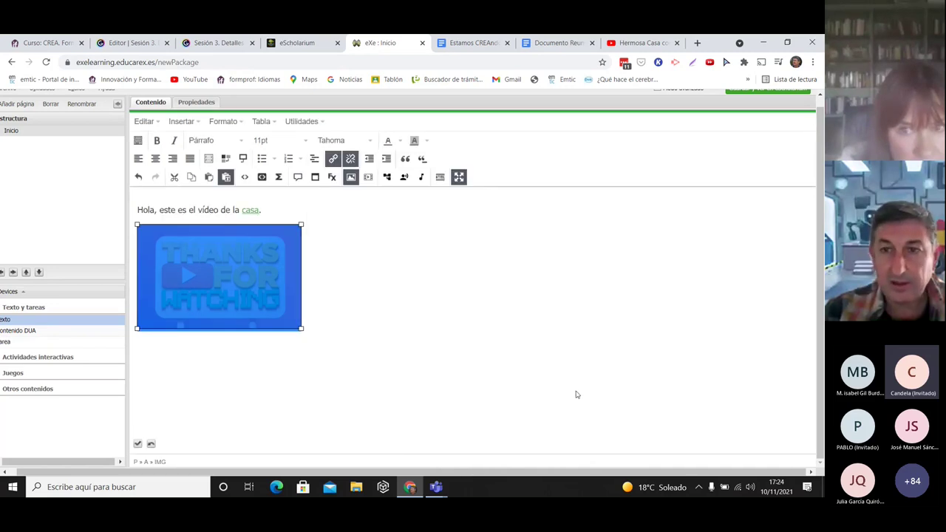
Save the Texto iDevice, test the image link and close the video lightbox.
{"action": "left_click", "coordinate": [138, 442]}
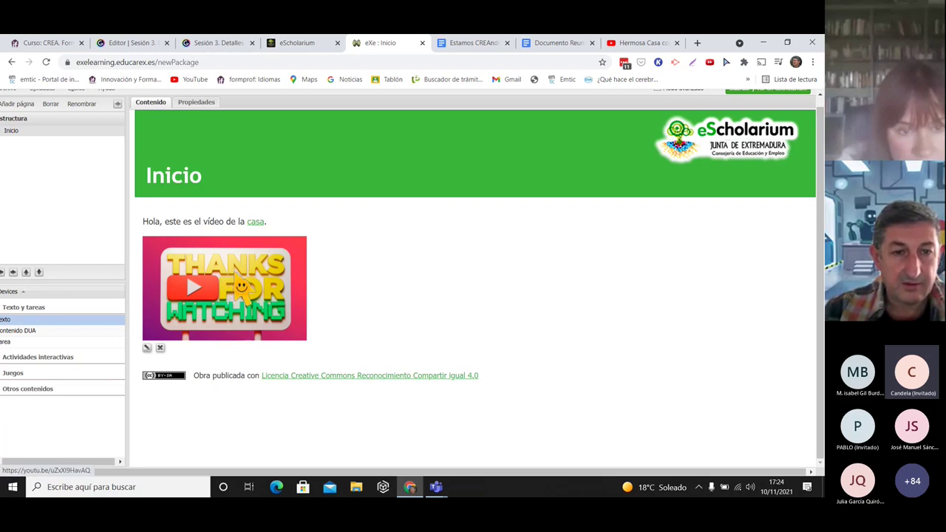
{"action": "left_click", "coordinate": [236, 285]}
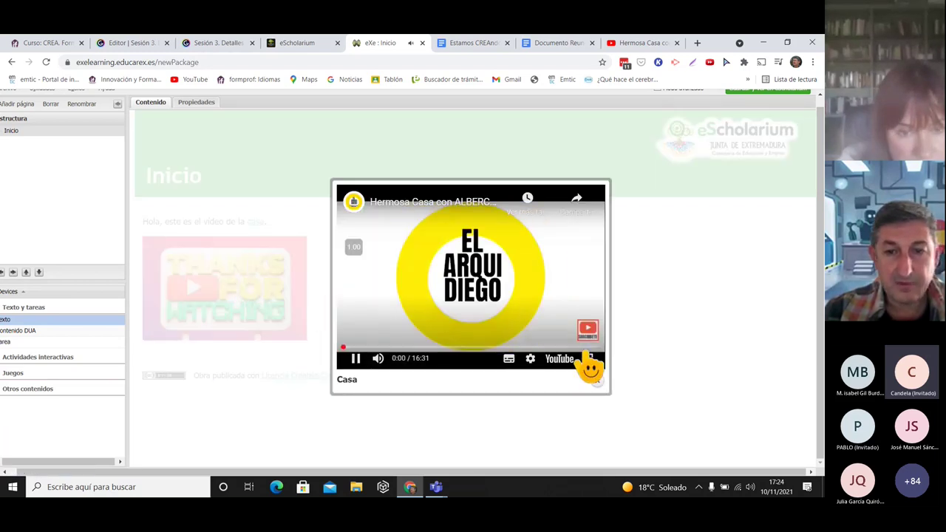
{"action": "left_click", "coordinate": [597, 380]}
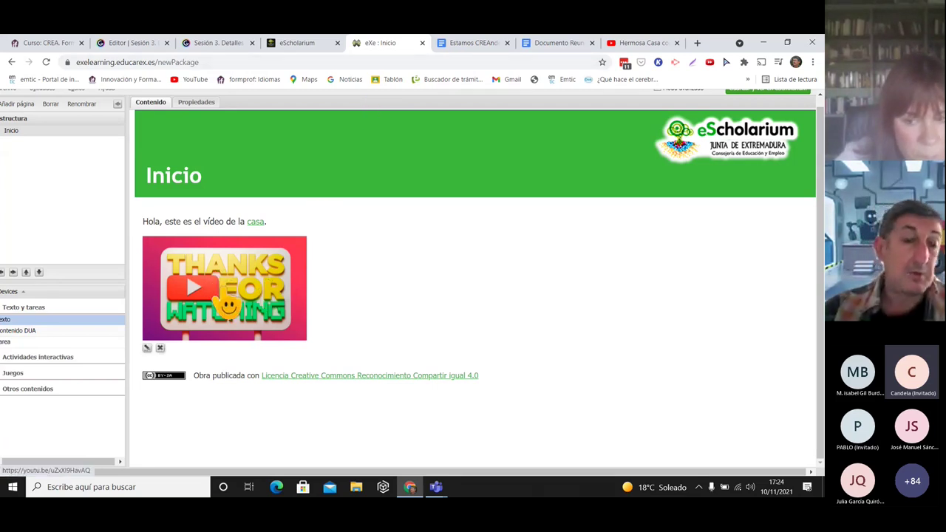
Close the eXeLearning editor and return to the Genially slide "Elementos Multimedia 2.2" to show the required image size.
{"action": "left_click", "coordinate": [422, 43]}
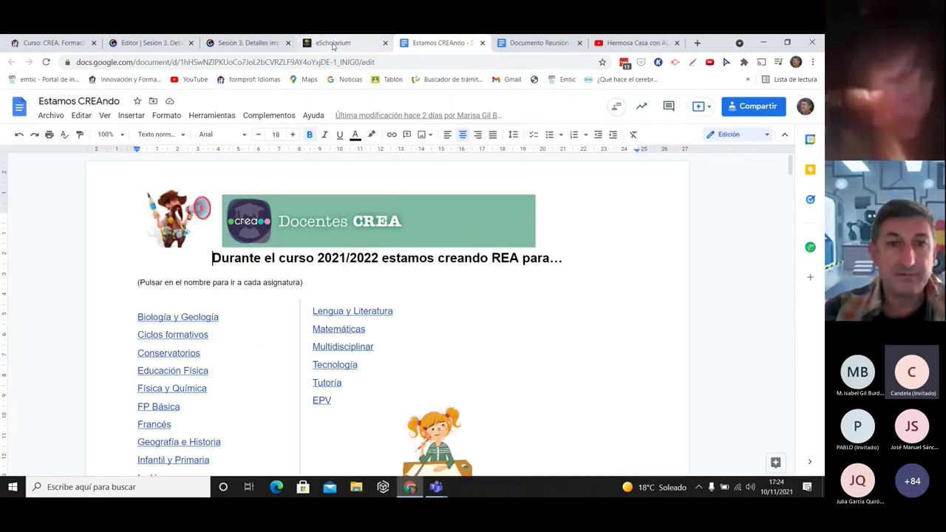
{"action": "left_click", "coordinate": [338, 44]}
{"action": "left_click", "coordinate": [260, 44]}
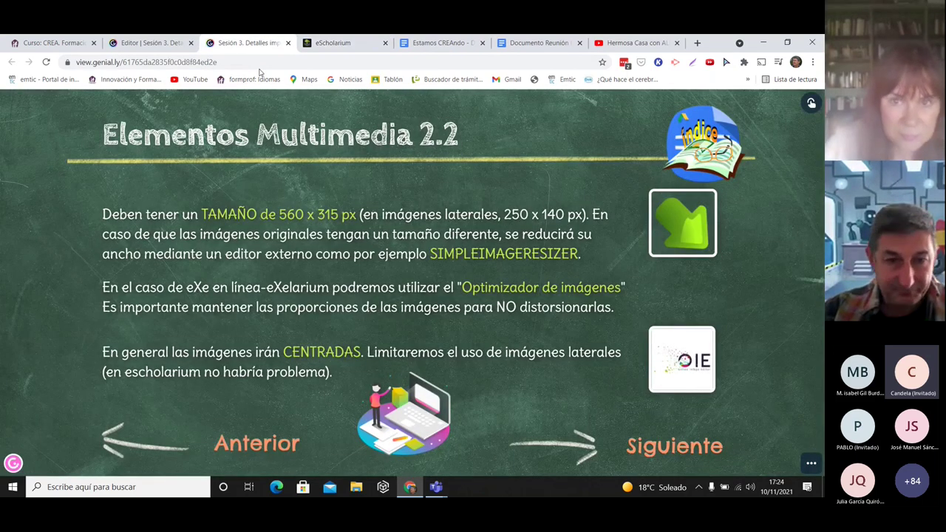
{"action": "mouse_move", "coordinate": [296, 229]}
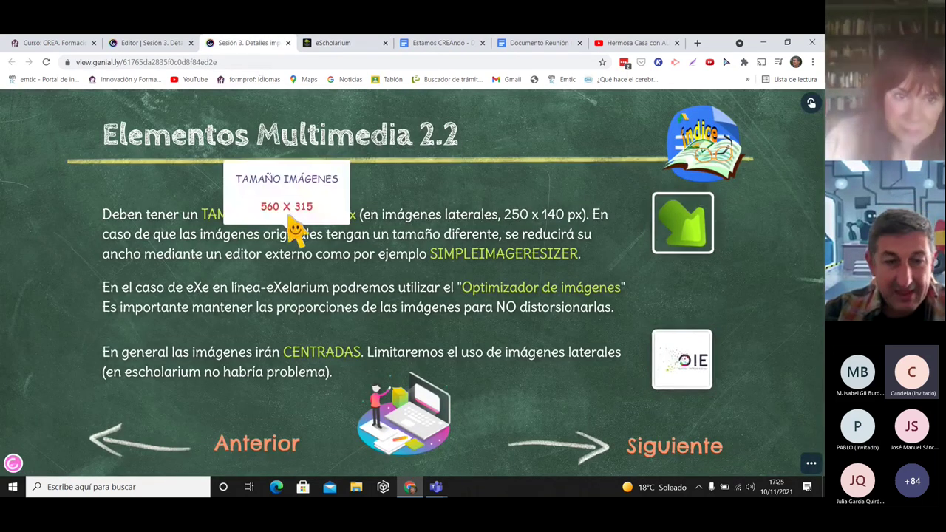
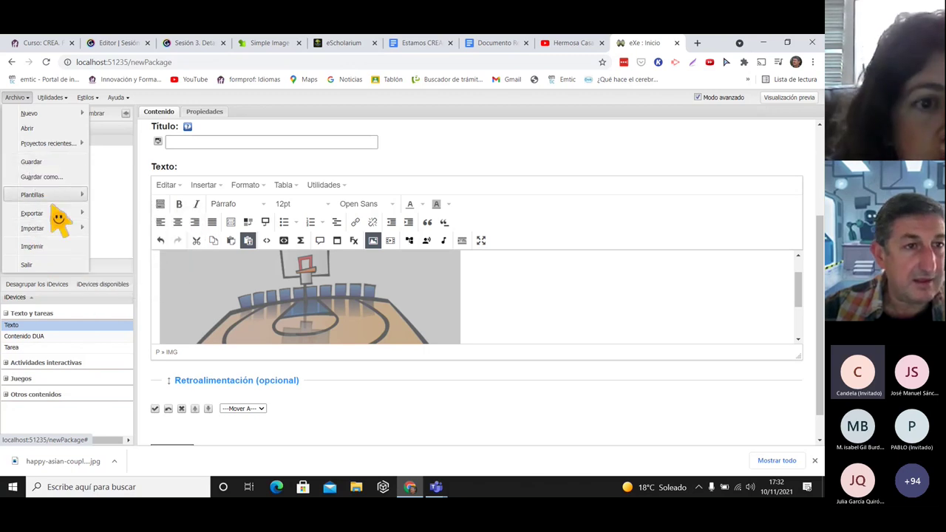
Save the basketball court package in the Descargas folder under the name prueba4.
{"action": "left_click", "coordinate": [42, 177]}
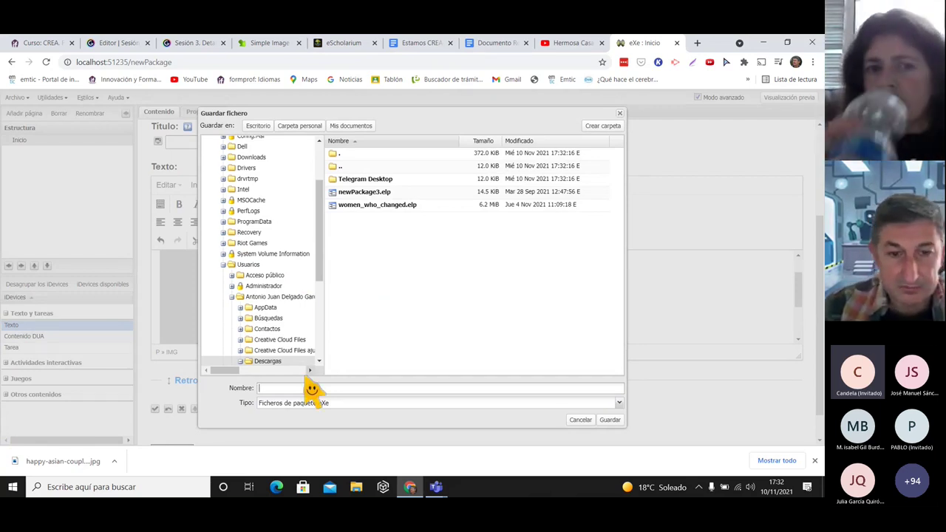
{"action": "type", "text": "prueba4"}
{"action": "key", "text": "Return"}
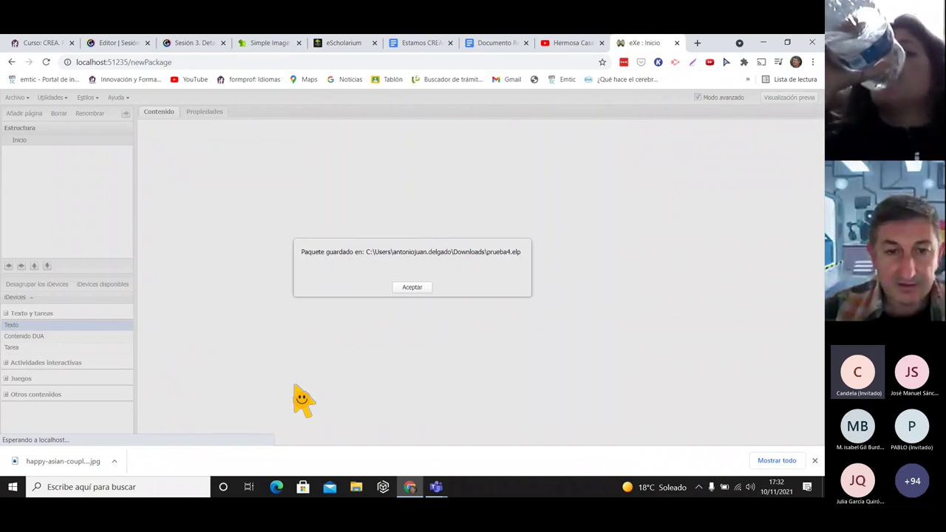
{"action": "left_click", "coordinate": [411, 287]}
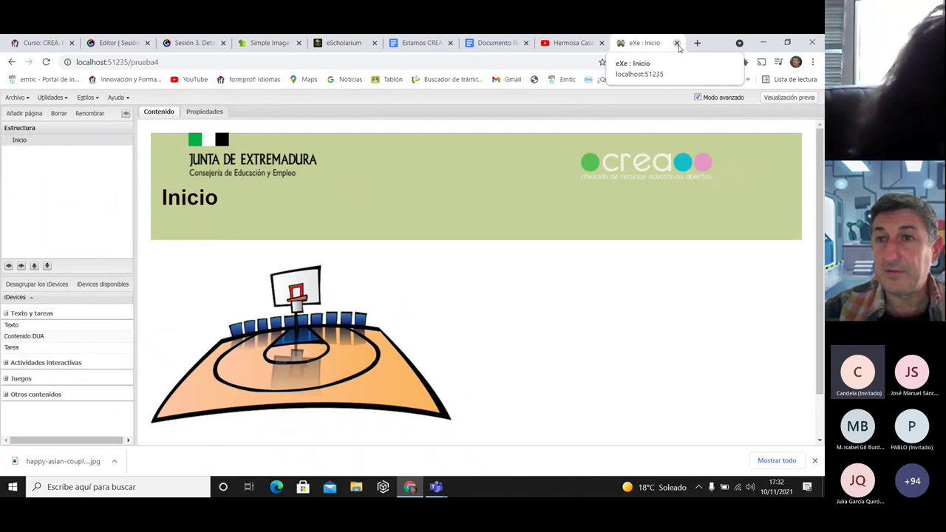
{"action": "left_click", "coordinate": [764, 43]}
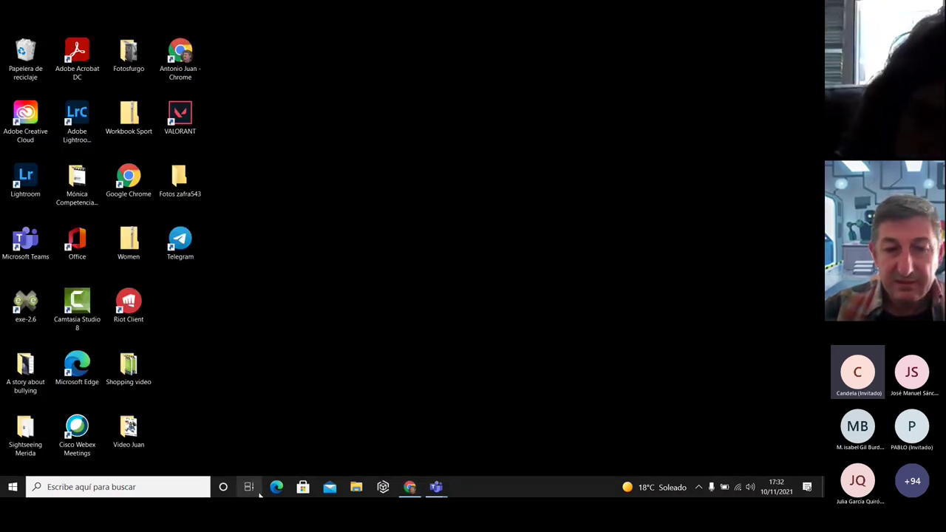
{"action": "left_click", "coordinate": [410, 486]}
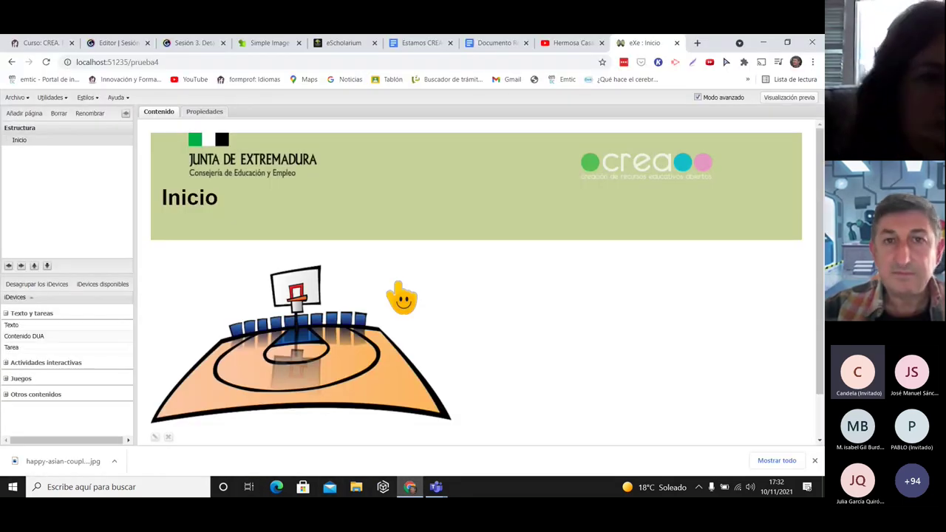
Switch to eScholarium and create a new book with eXeLearning as its editing tool.
{"action": "left_click", "coordinate": [359, 46]}
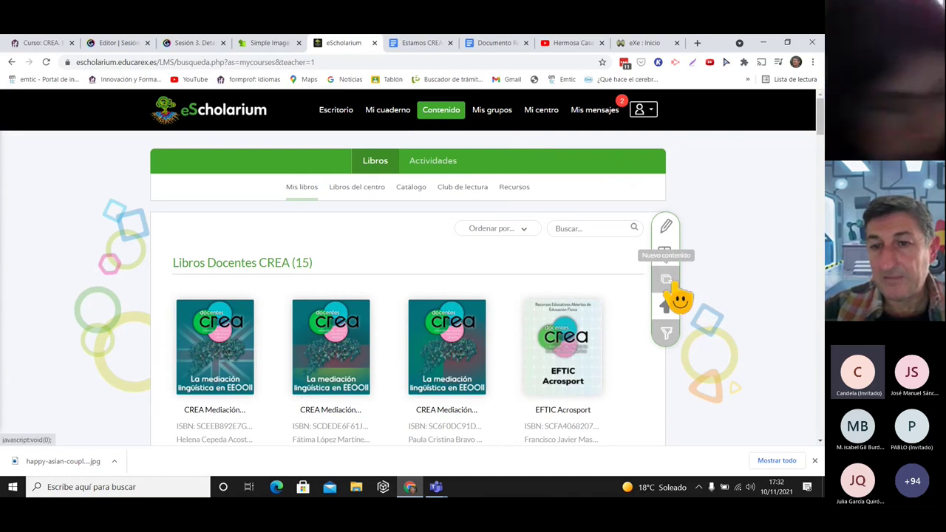
{"action": "left_click", "coordinate": [669, 280]}
{"action": "left_click", "coordinate": [339, 170]}
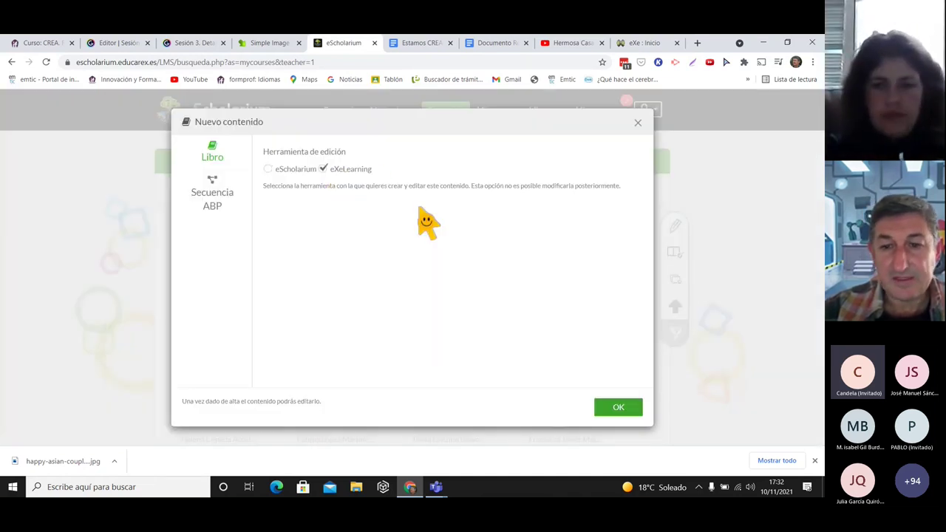
{"action": "left_click", "coordinate": [618, 411]}
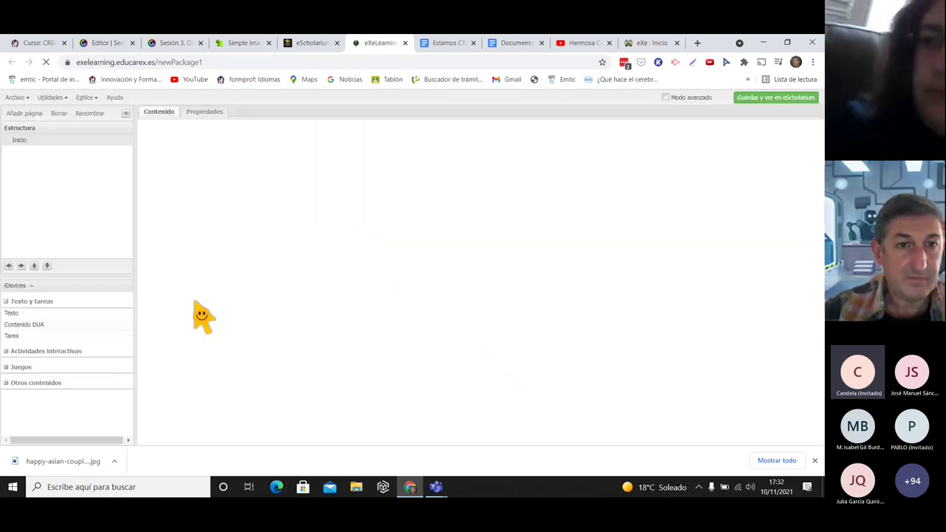
{"action": "left_click", "coordinate": [17, 97]}
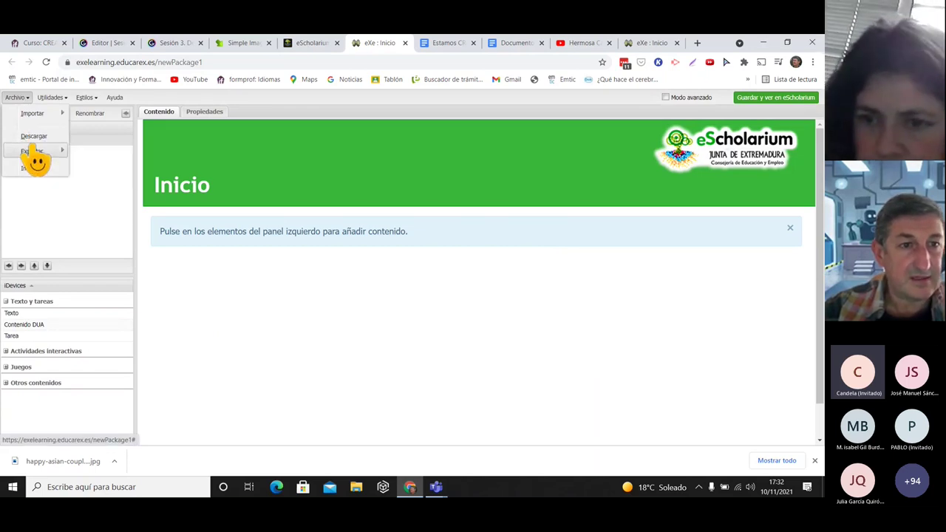
{"action": "mouse_move", "coordinate": [31, 150]}
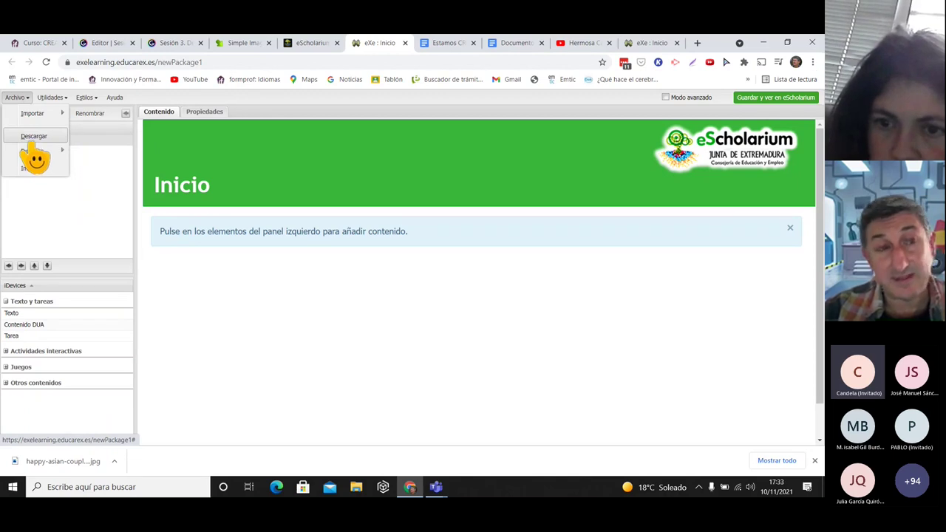
{"action": "left_click", "coordinate": [385, 310]}
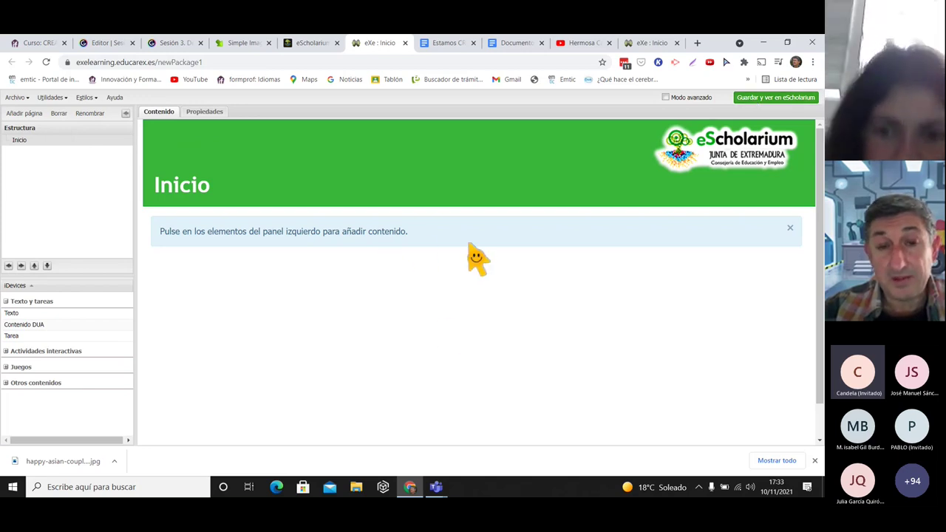
Add a Texto iDevice titled "Ejemplo" with the text "gfhfhh" and save it.
{"action": "left_click", "coordinate": [16, 313]}
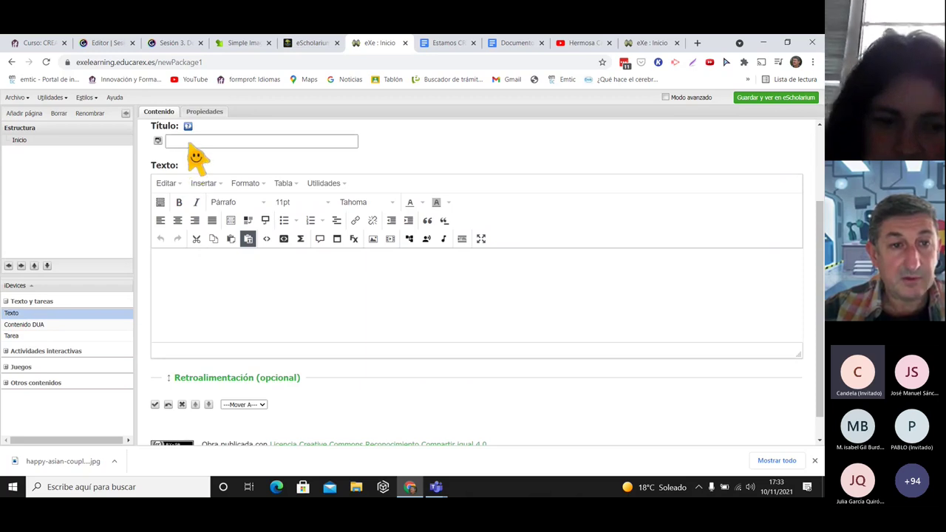
{"action": "left_click", "coordinate": [196, 142]}
{"action": "left_click", "coordinate": [185, 163]}
{"action": "left_click", "coordinate": [187, 270]}
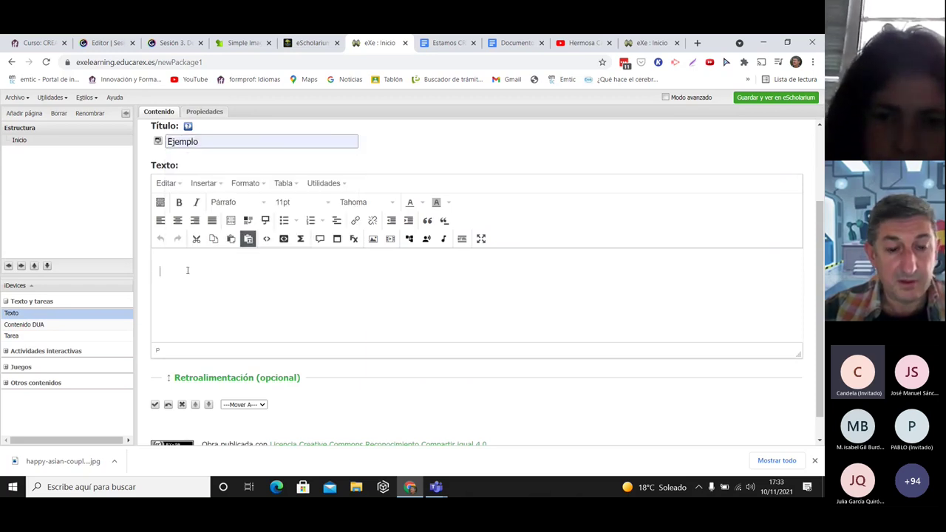
{"action": "left_click", "coordinate": [155, 404]}
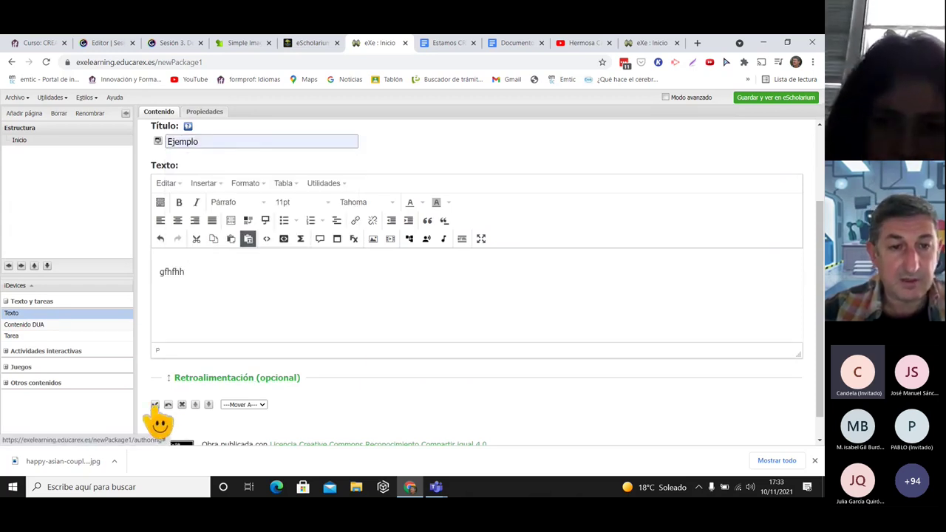
Download the online package as an .elp file, open it in the locally installed eXeLearning and close the tab it opens.
{"action": "left_click", "coordinate": [15, 97]}
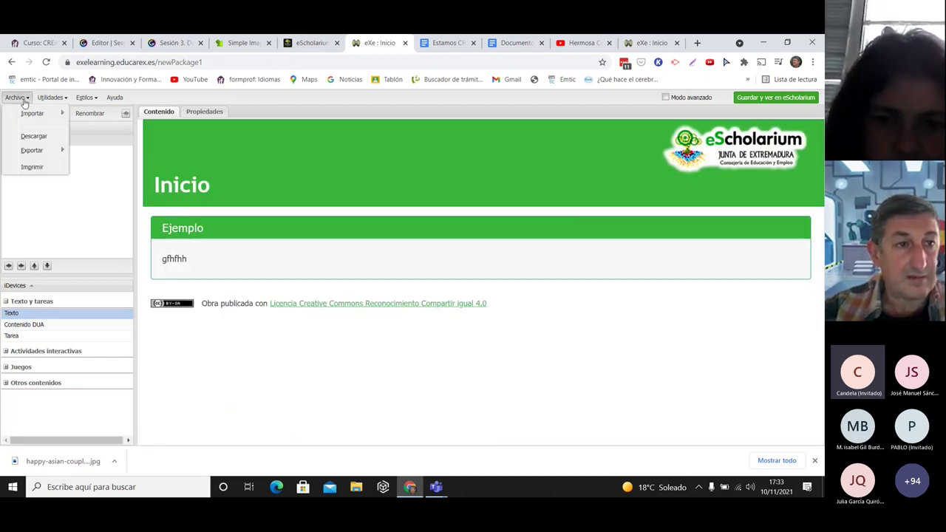
{"action": "left_click", "coordinate": [41, 151]}
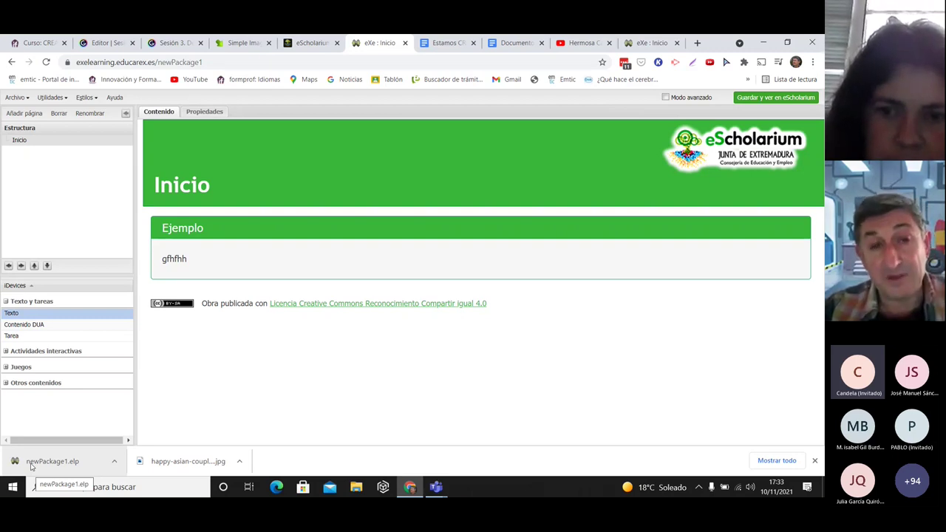
{"action": "left_click", "coordinate": [31, 465]}
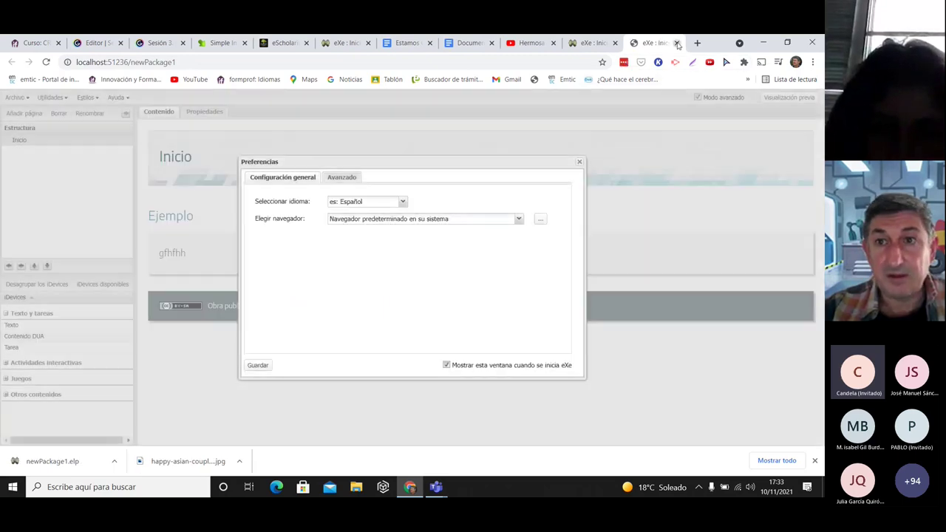
{"action": "left_click", "coordinate": [676, 42]}
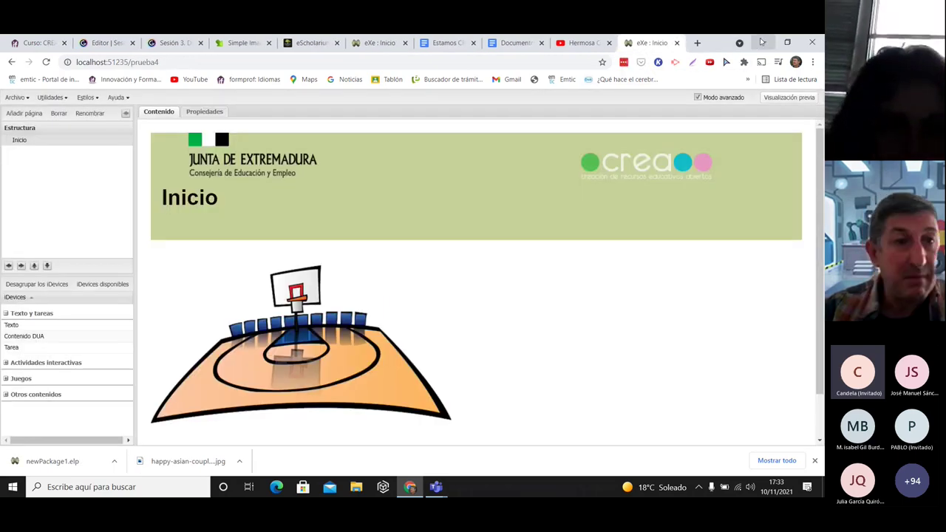
Examine the file properties of newPackage1 in the Descargas folder using File Explorer, then close its window.
{"action": "left_click", "coordinate": [762, 42]}
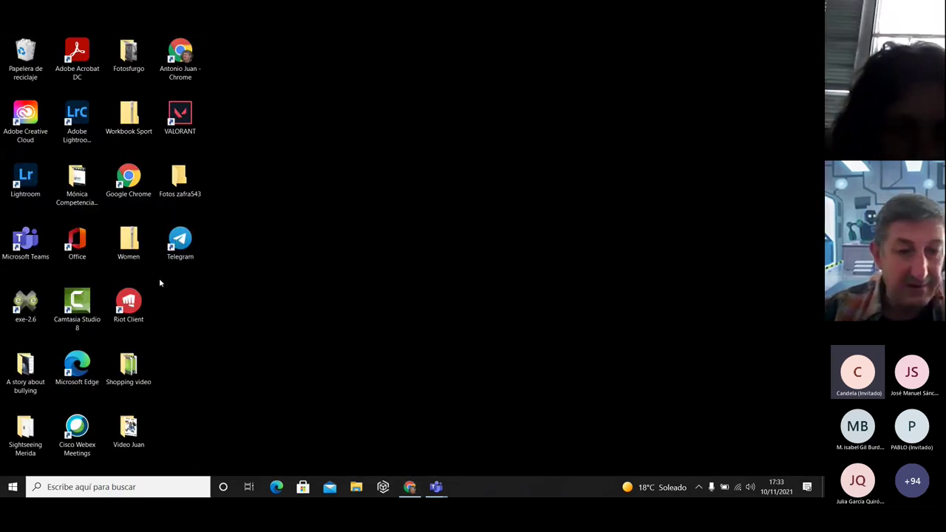
{"action": "left_click", "coordinate": [356, 487]}
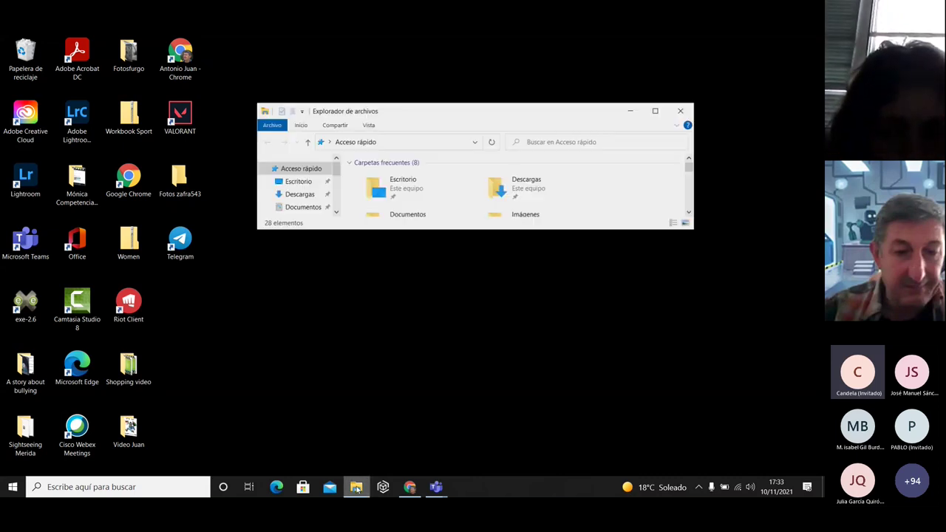
{"action": "left_click", "coordinate": [655, 111]}
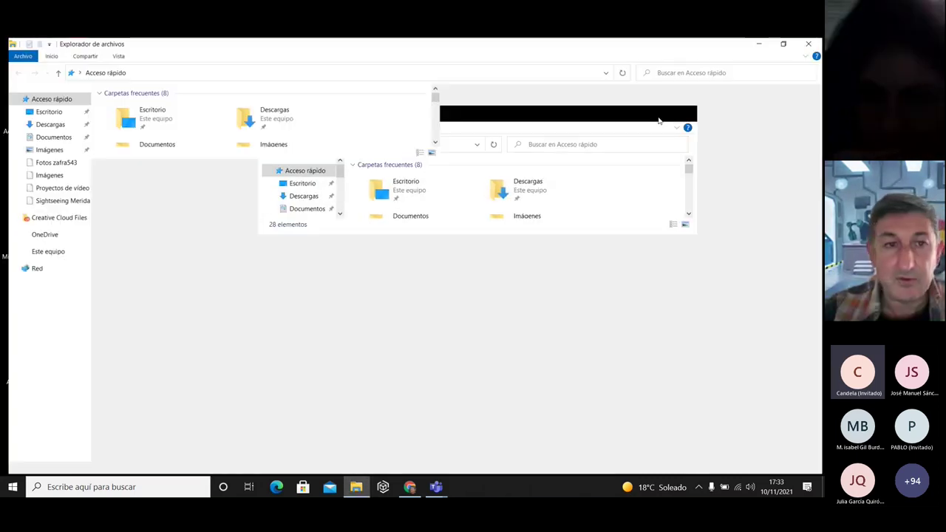
{"action": "left_click", "coordinate": [56, 121]}
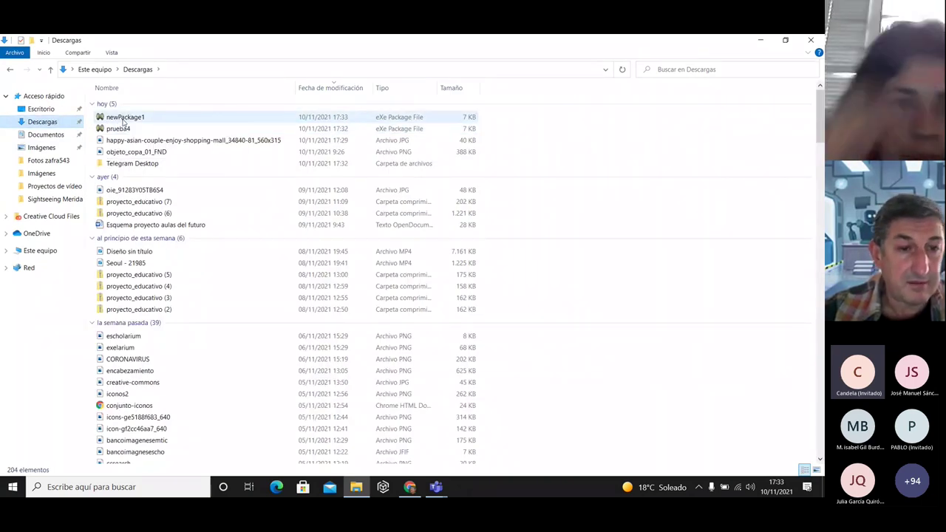
{"action": "right_click", "coordinate": [124, 121]}
{"action": "left_click", "coordinate": [167, 321]}
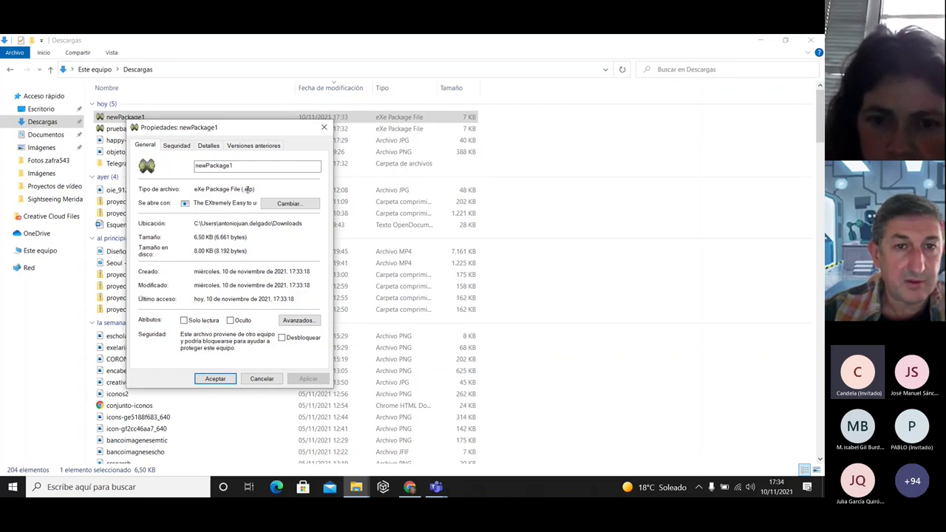
{"action": "key", "text": "Escape"}
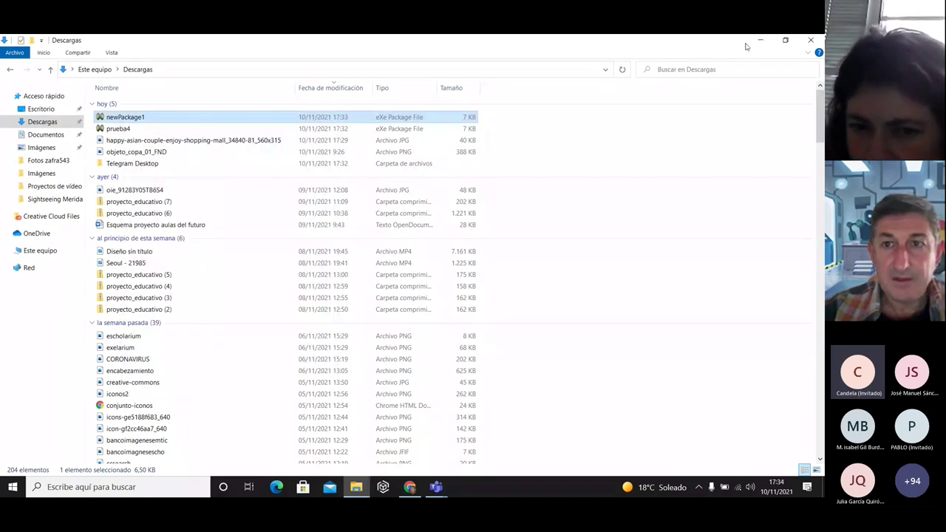
{"action": "left_click", "coordinate": [809, 42]}
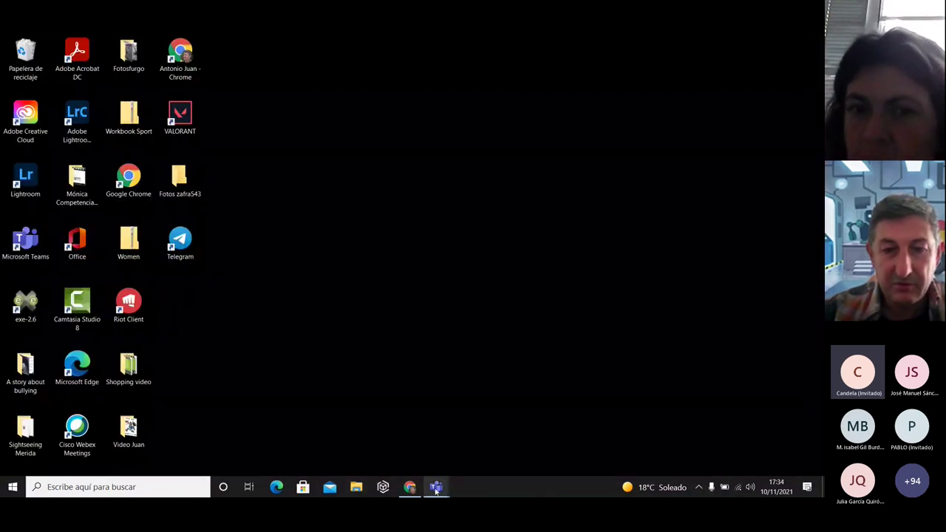
Return to Chrome after viewing the Teams meeting and close the online eXeLearning and Simple Image Resizer tabs.
{"action": "mouse_move", "coordinate": [438, 488]}
{"action": "left_click", "coordinate": [381, 438]}
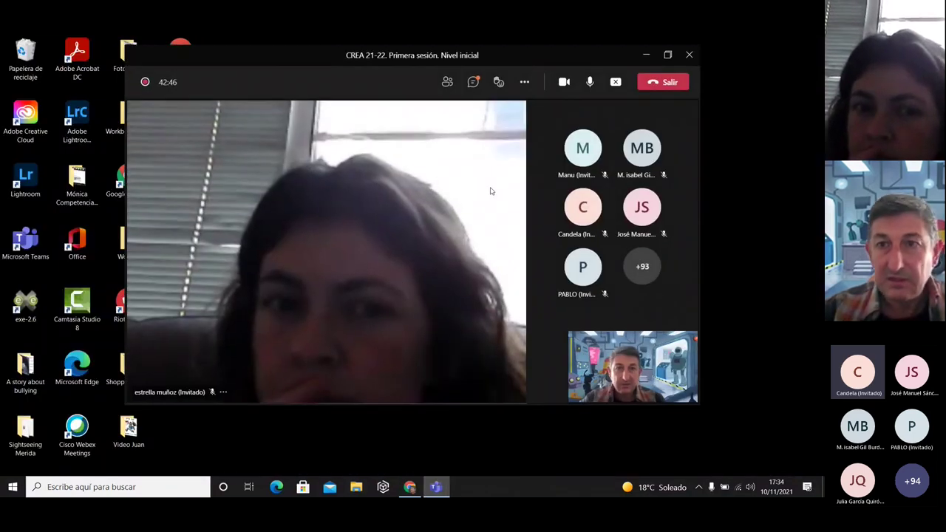
{"action": "left_click", "coordinate": [411, 487]}
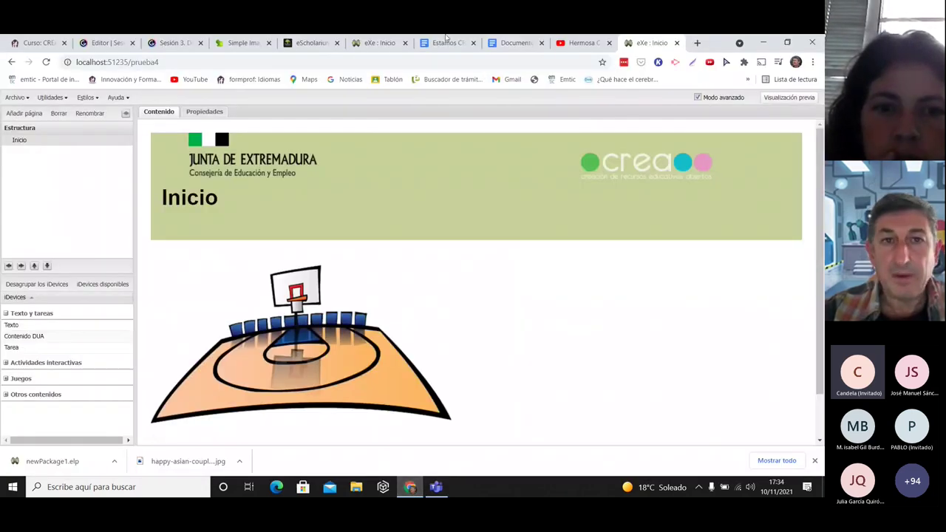
{"action": "left_click", "coordinate": [382, 44]}
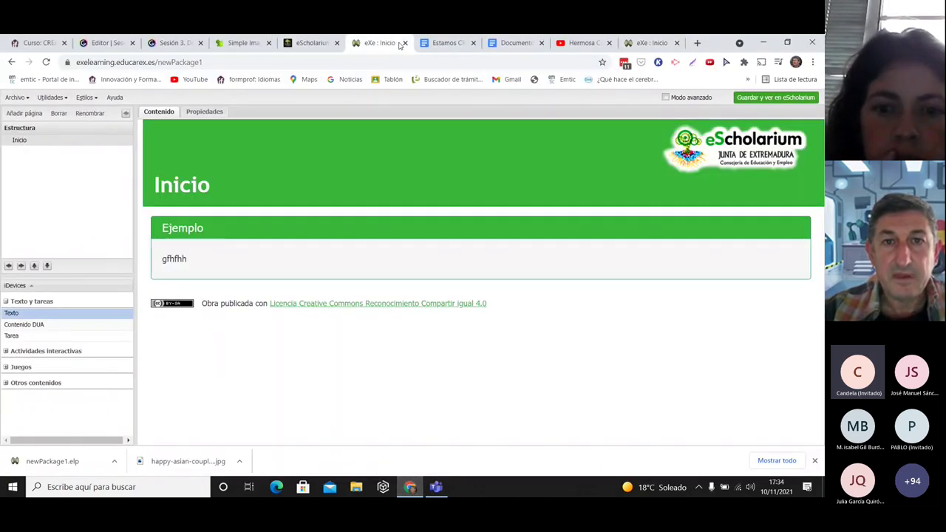
{"action": "left_click", "coordinate": [404, 43]}
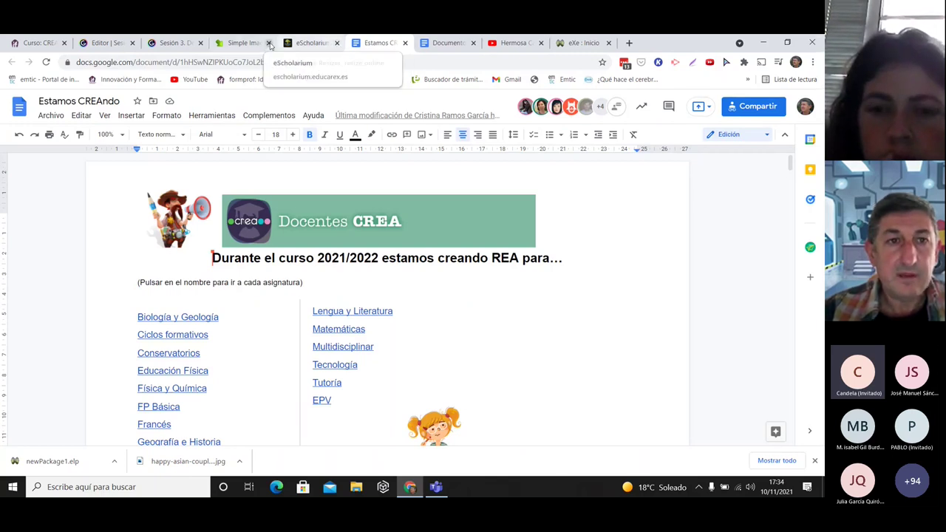
{"action": "left_click", "coordinate": [255, 44]}
{"action": "left_click", "coordinate": [268, 43]}
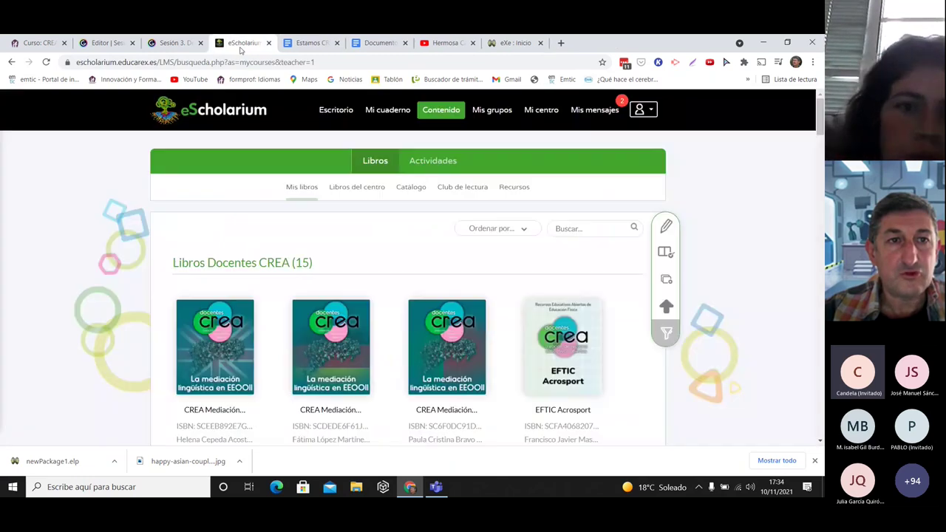
Review the image size and image optimizer notes on the Elementos Multimedia 2.2 slide of the Genially presentation.
{"action": "left_click", "coordinate": [173, 43]}
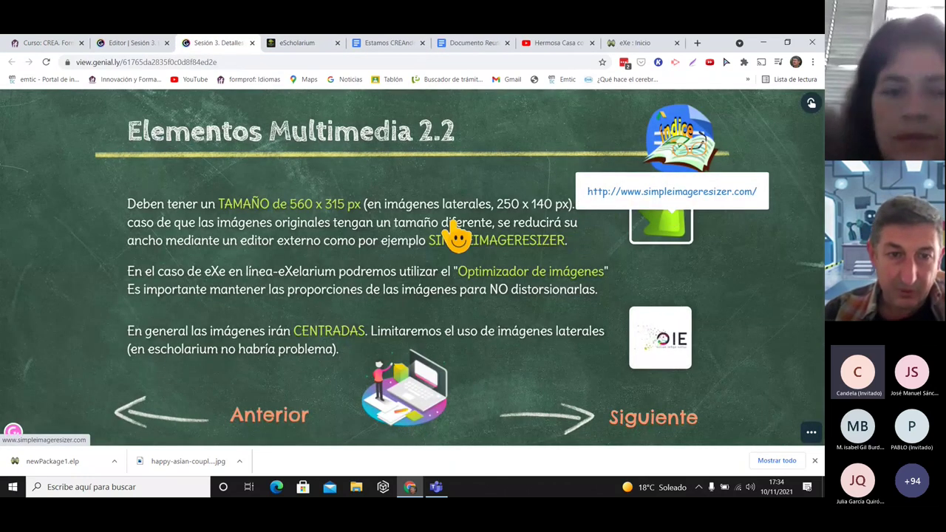
{"action": "left_click", "coordinate": [249, 216]}
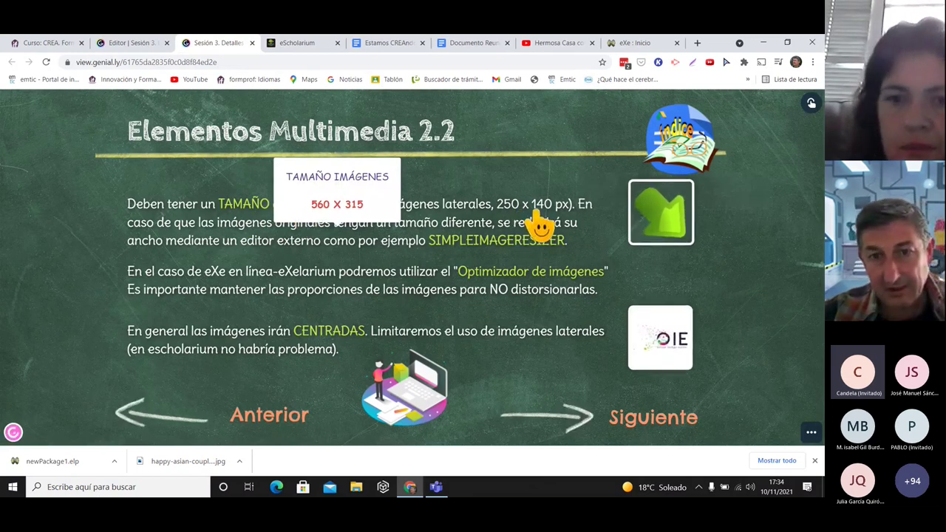
{"action": "left_click", "coordinate": [556, 298]}
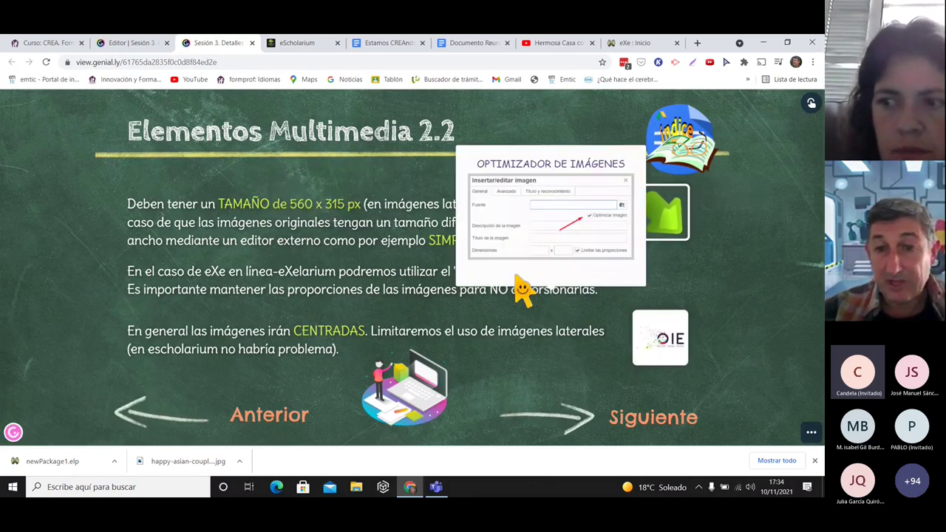
Create another new book in eScholarium with eXeLearning as its editing tool.
{"action": "left_click", "coordinate": [310, 45]}
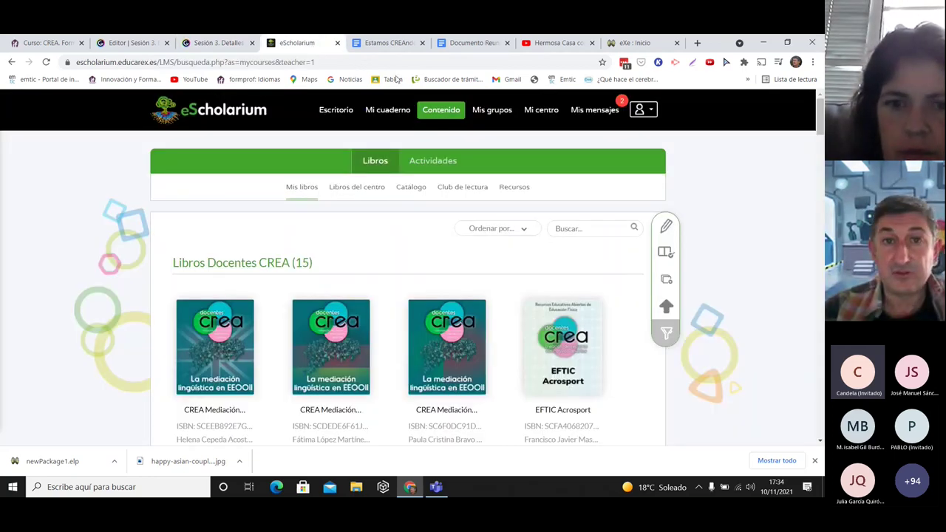
{"action": "left_click", "coordinate": [666, 279]}
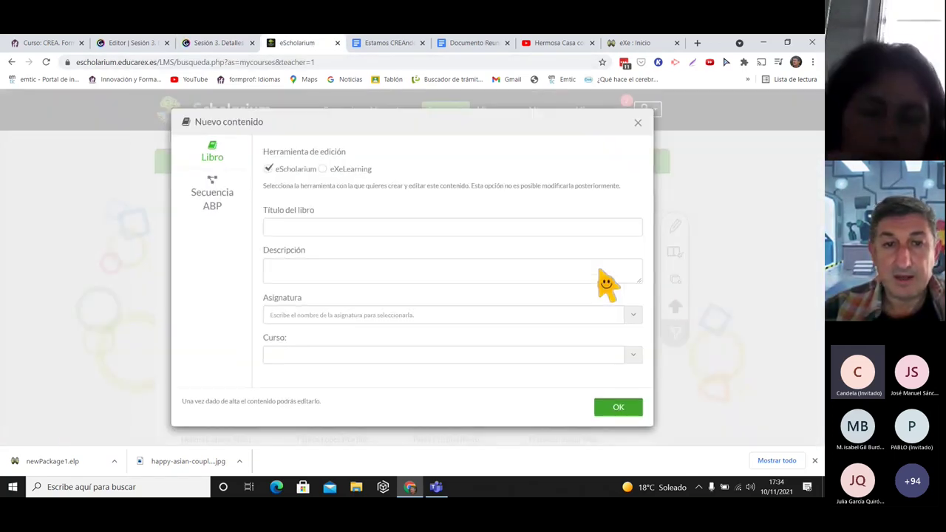
{"action": "left_click", "coordinate": [331, 169]}
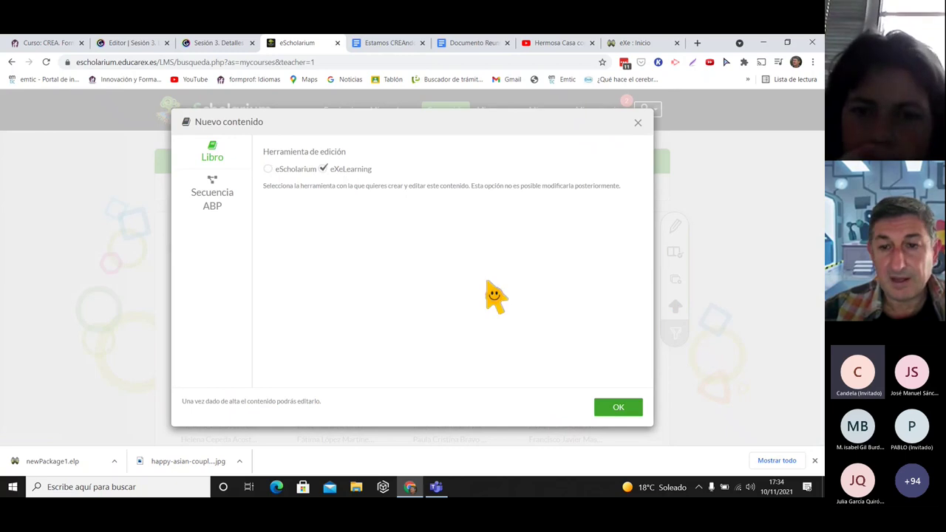
{"action": "left_click", "coordinate": [617, 407]}
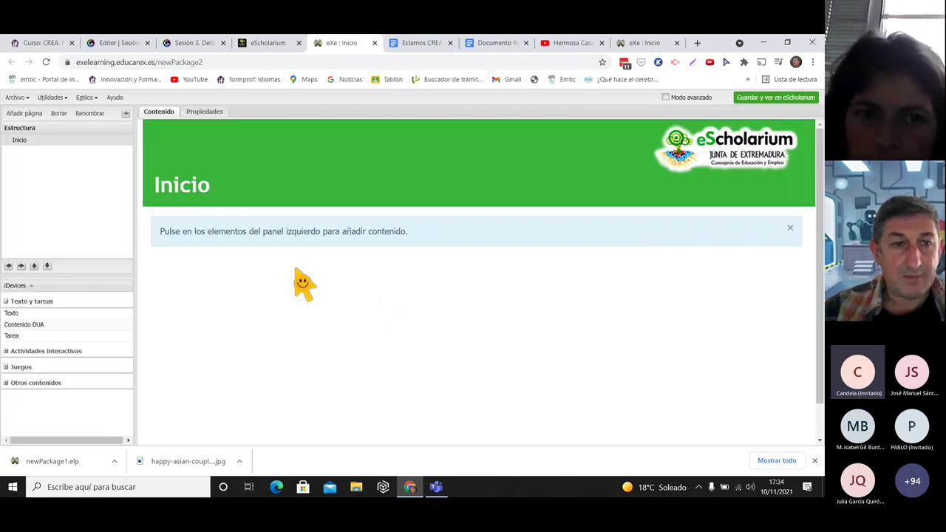
Add a Texto iDevice and load the image 12-1024x600 from Proyectos de vídeo into its image optimizer.
{"action": "left_click", "coordinate": [23, 313]}
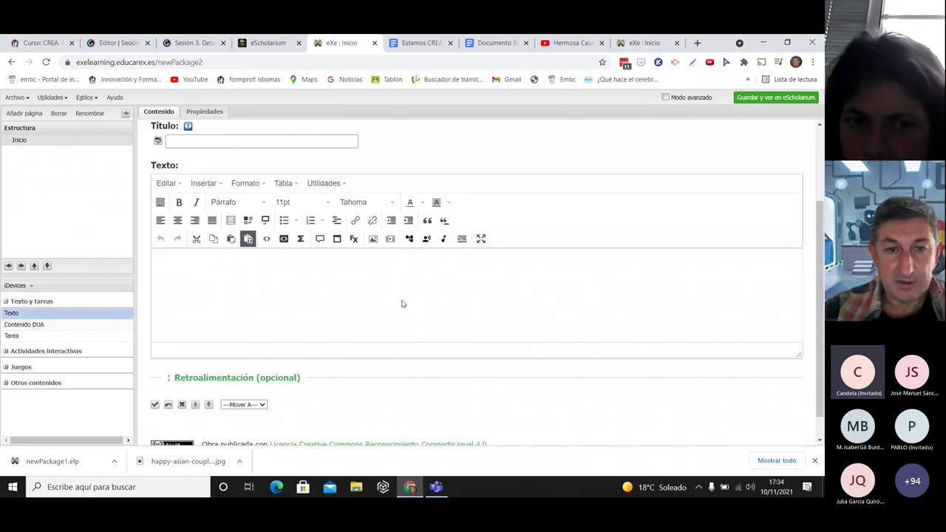
{"action": "left_click", "coordinate": [373, 239]}
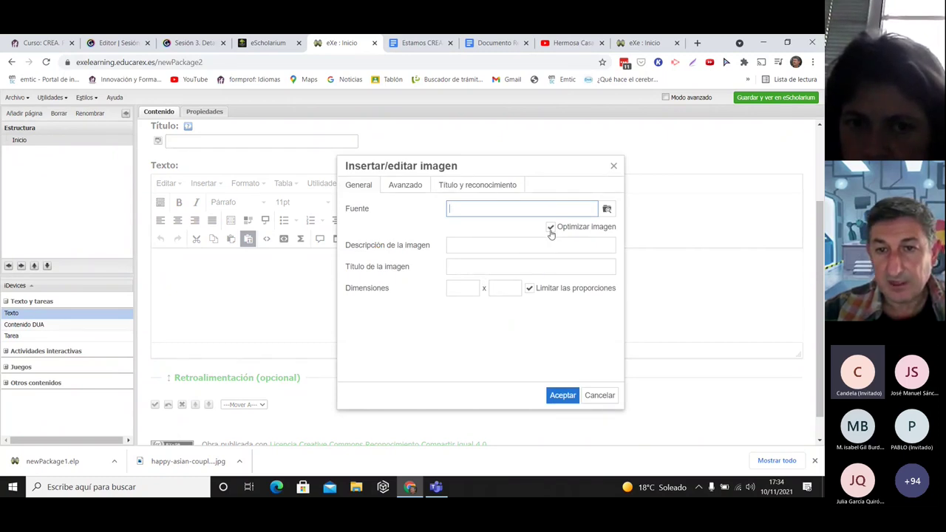
{"action": "left_click", "coordinate": [607, 209]}
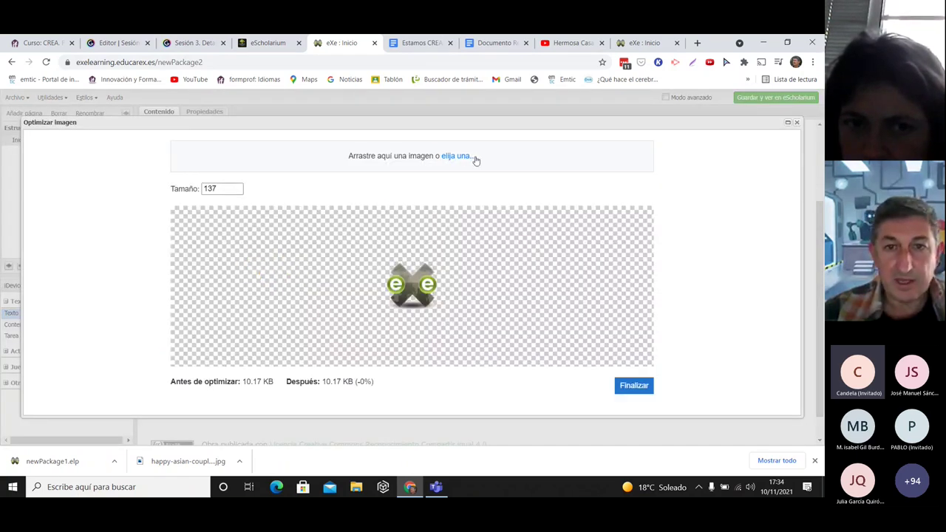
{"action": "left_click", "coordinate": [458, 156]}
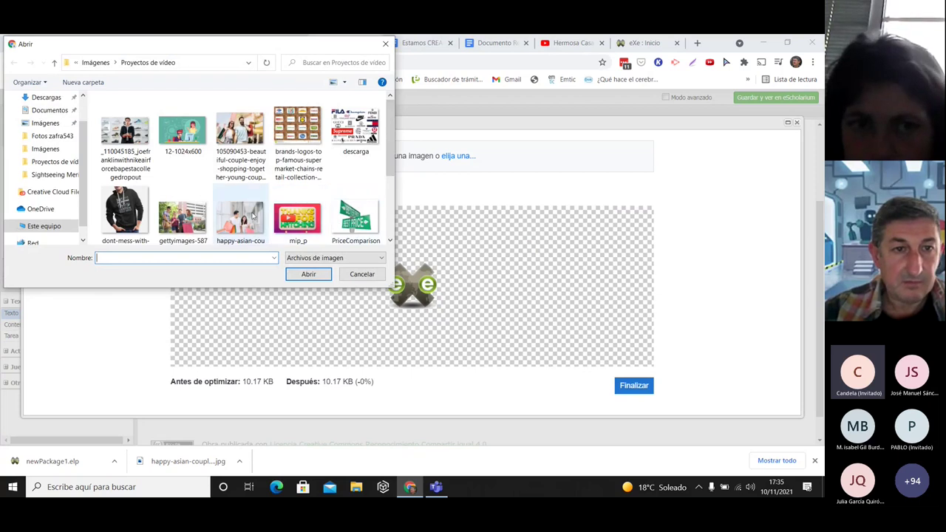
{"action": "left_click", "coordinate": [183, 133]}
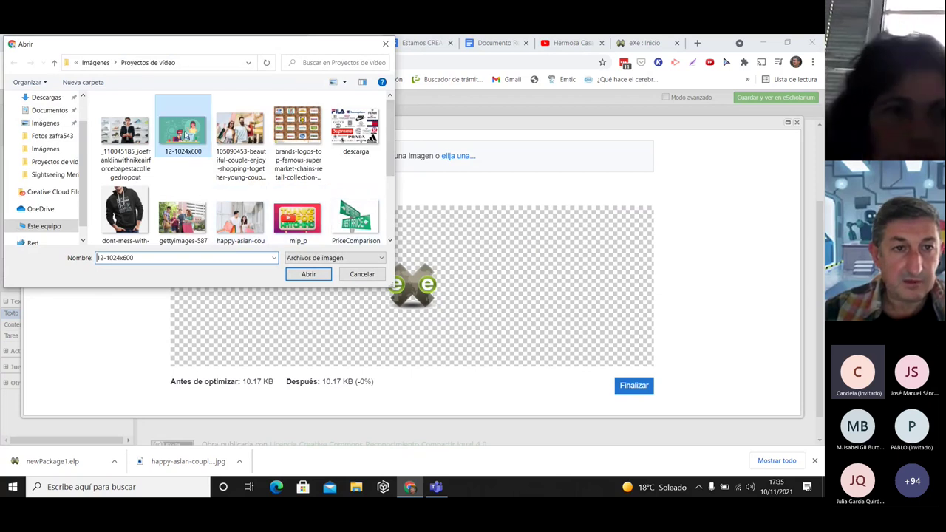
{"action": "left_click", "coordinate": [308, 274]}
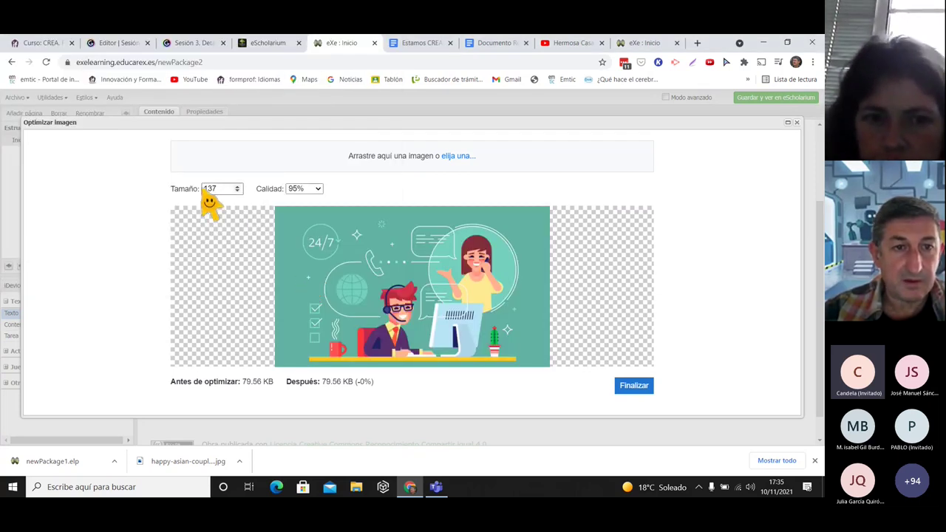
Lower the quality of the image in the optimizer to 75% and to 50%.
{"action": "left_click", "coordinate": [311, 190]}
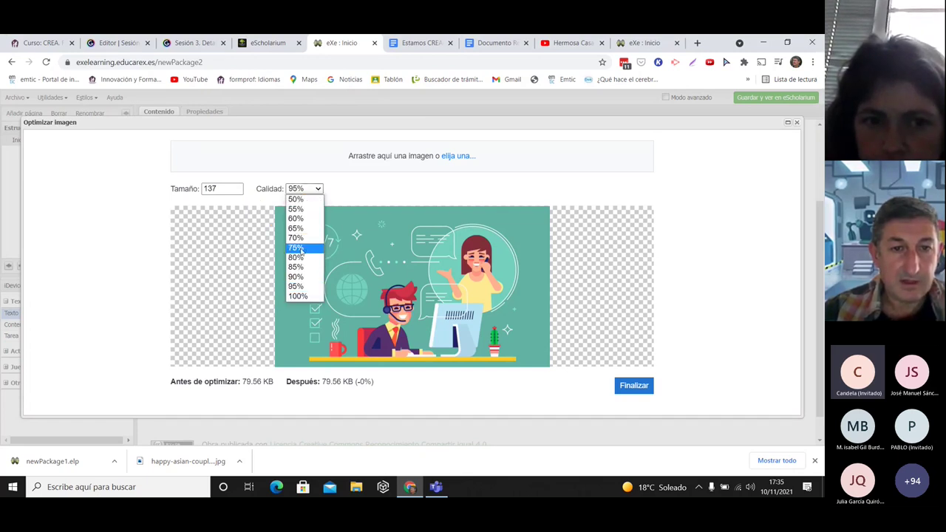
{"action": "left_click", "coordinate": [304, 248]}
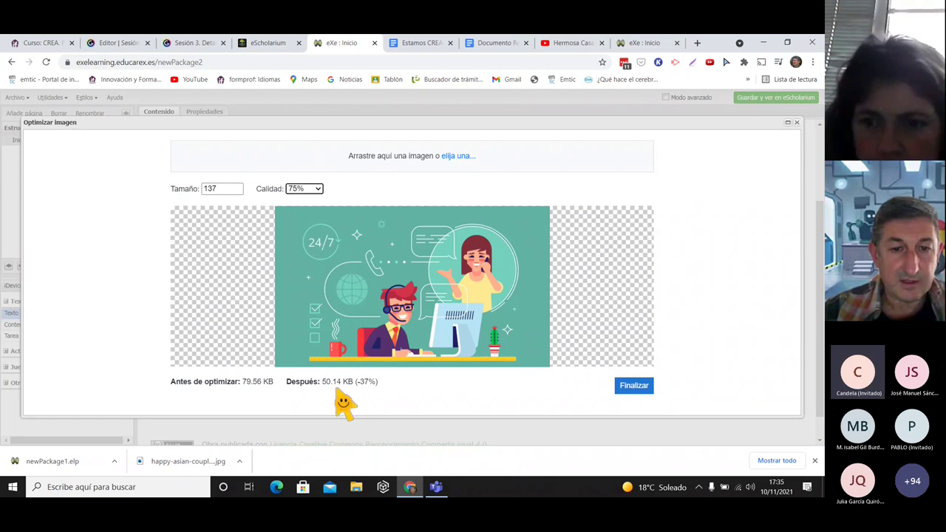
{"action": "left_click", "coordinate": [316, 191]}
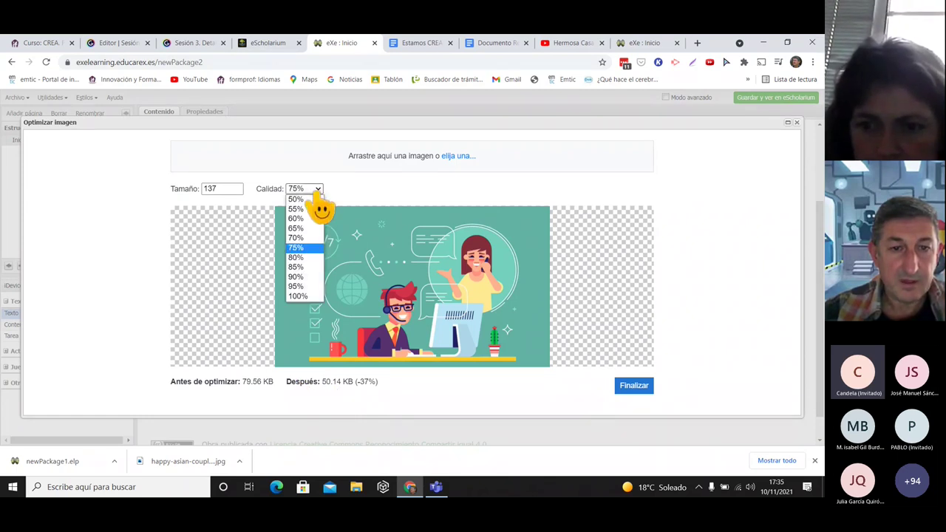
{"action": "left_click", "coordinate": [296, 199]}
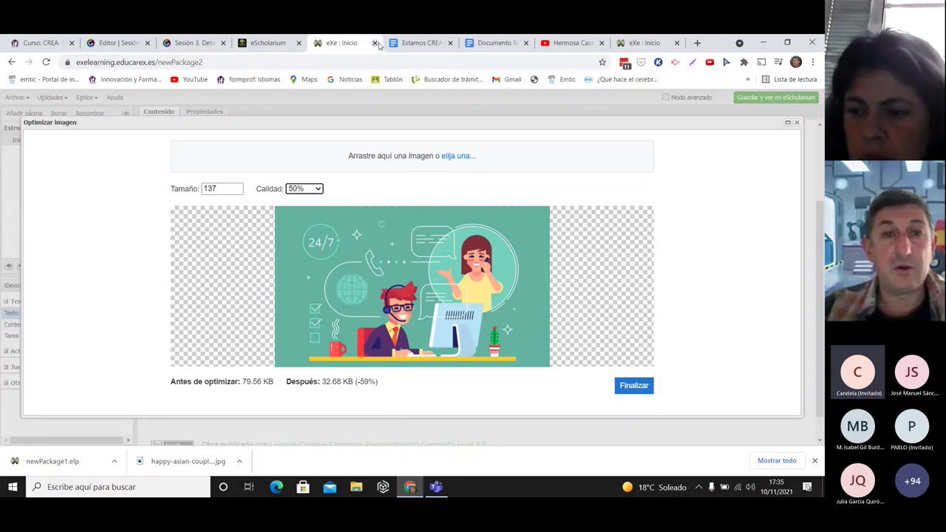
Close the online eXeLearning tab and open the OIE online image editor linked on the Elementos Multimedia 2.2 slide.
{"action": "left_click", "coordinate": [376, 45]}
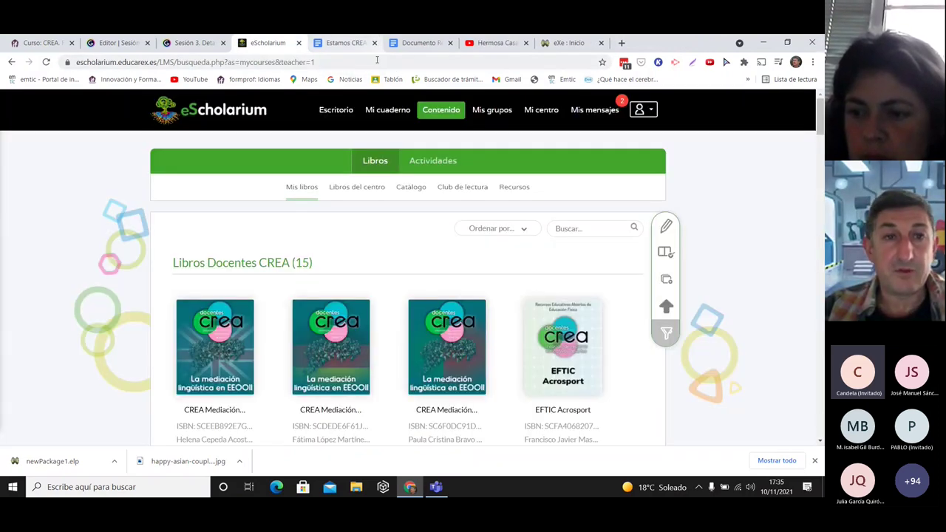
{"action": "left_click", "coordinate": [229, 45]}
{"action": "mouse_move", "coordinate": [569, 285]}
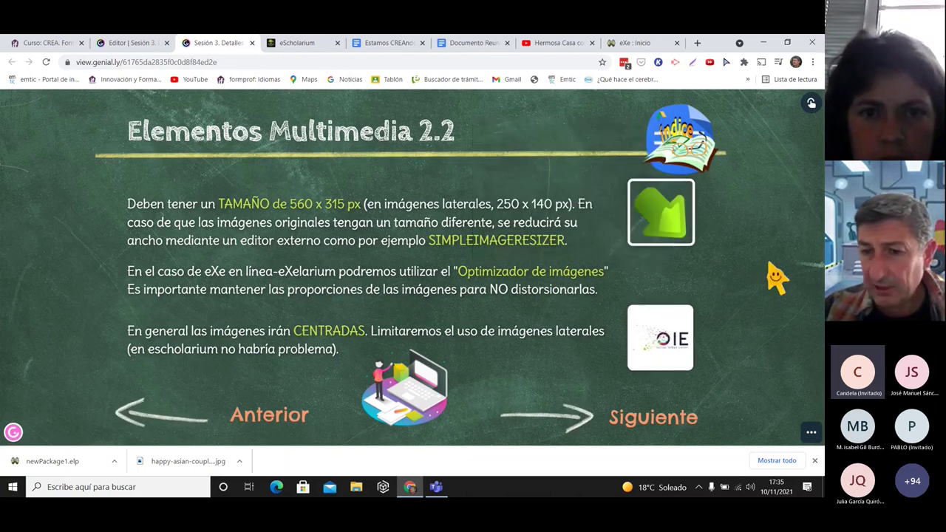
{"action": "left_click", "coordinate": [669, 346]}
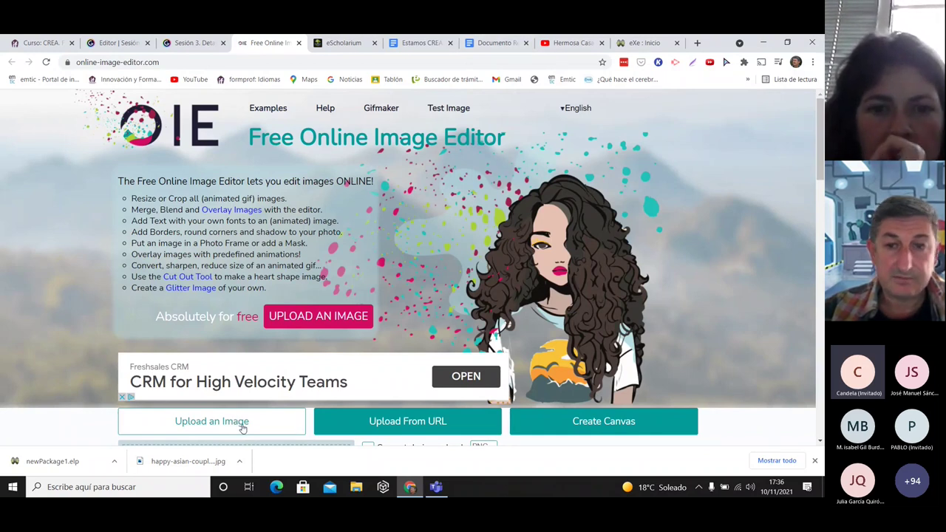
Upload the dont-mess-with-me-my-brother hoodie image from Proyectos de vídeo into the online image editor.
{"action": "scroll", "coordinate": [243, 428], "scroll_direction": "down", "scroll_amount": 3}
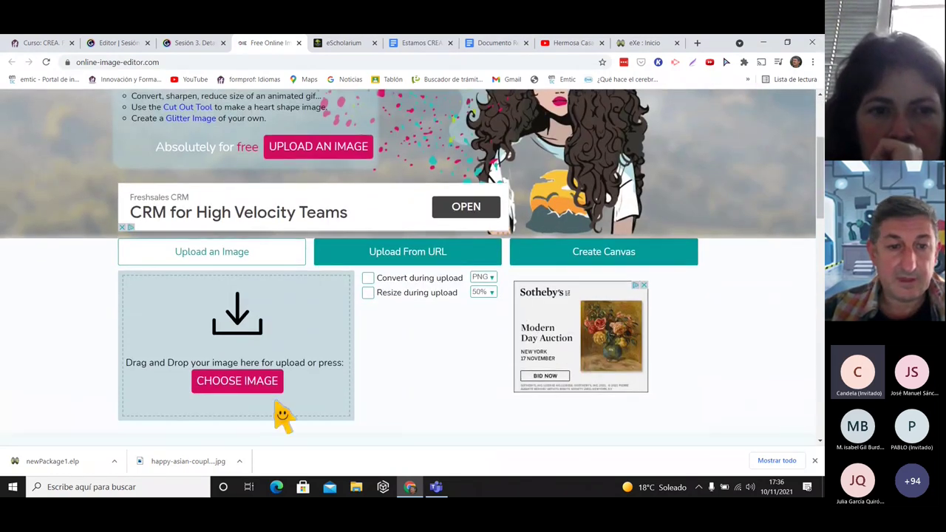
{"action": "left_click", "coordinate": [254, 382]}
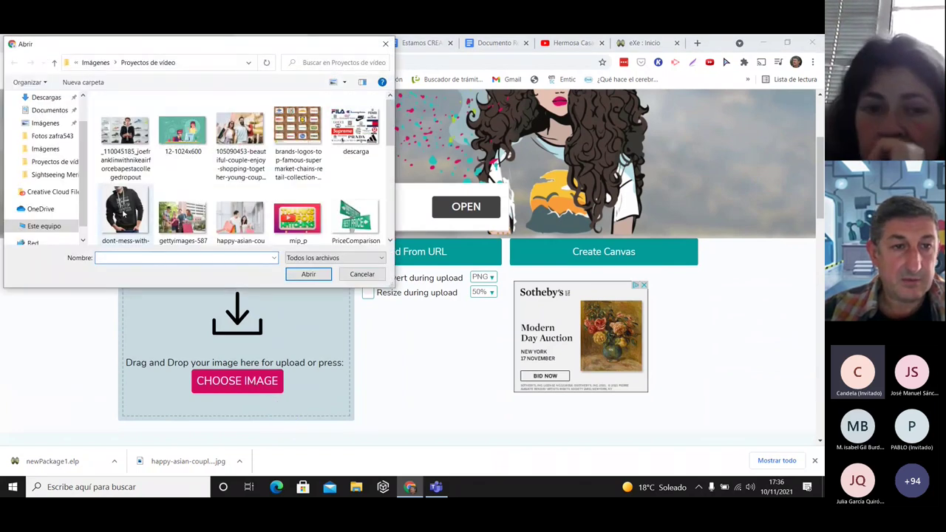
{"action": "left_click", "coordinate": [126, 214]}
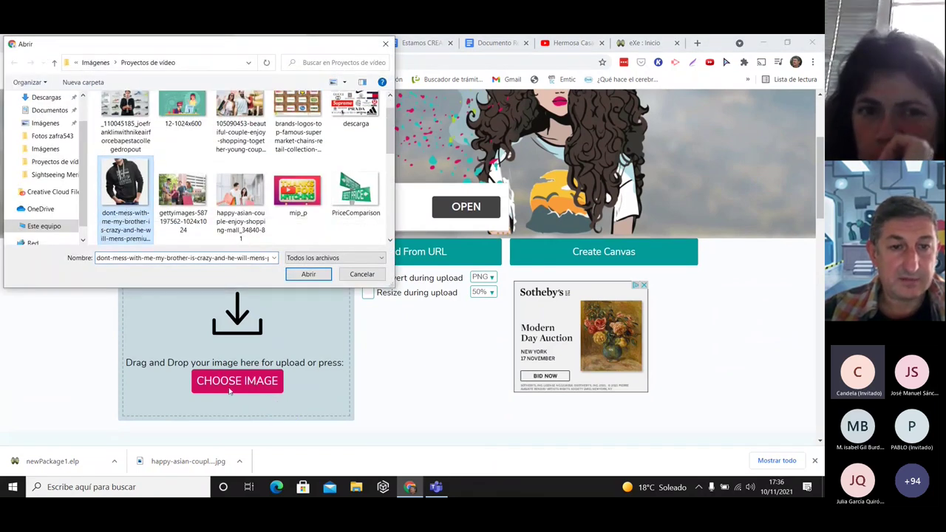
{"action": "left_click", "coordinate": [307, 274]}
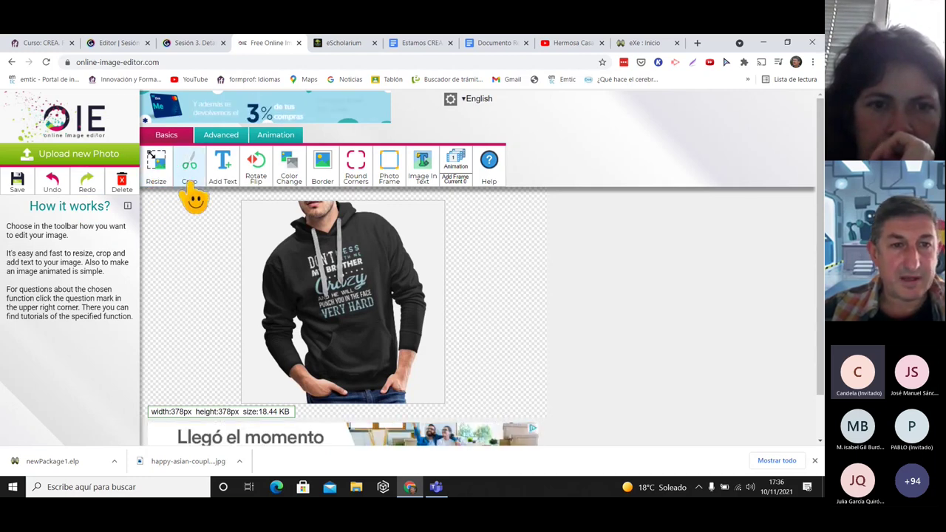
{"action": "left_click", "coordinate": [221, 136]}
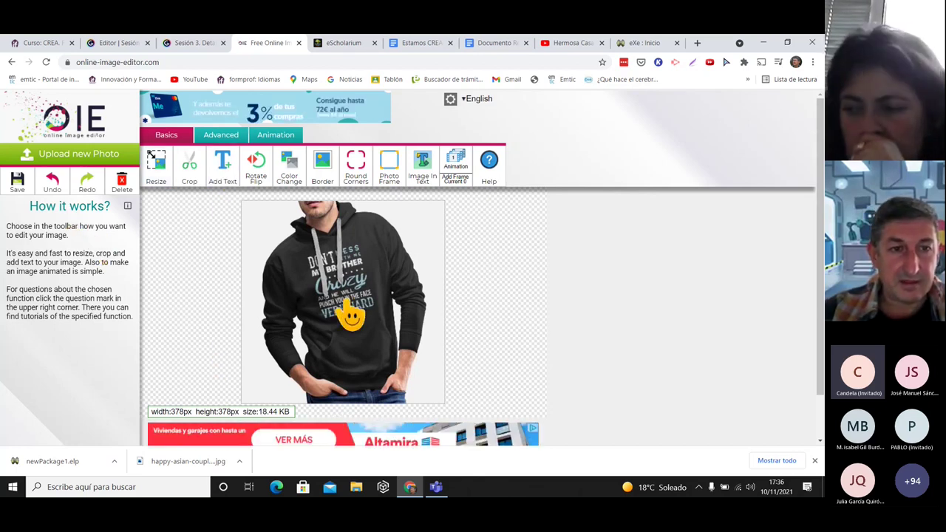
Resize the hoodie image by trying width 650, setting height 315, turning off Aspect Ratio and applying 315 × 315 px.
{"action": "left_click", "coordinate": [156, 166]}
{"action": "double_click", "coordinate": [85, 273]}
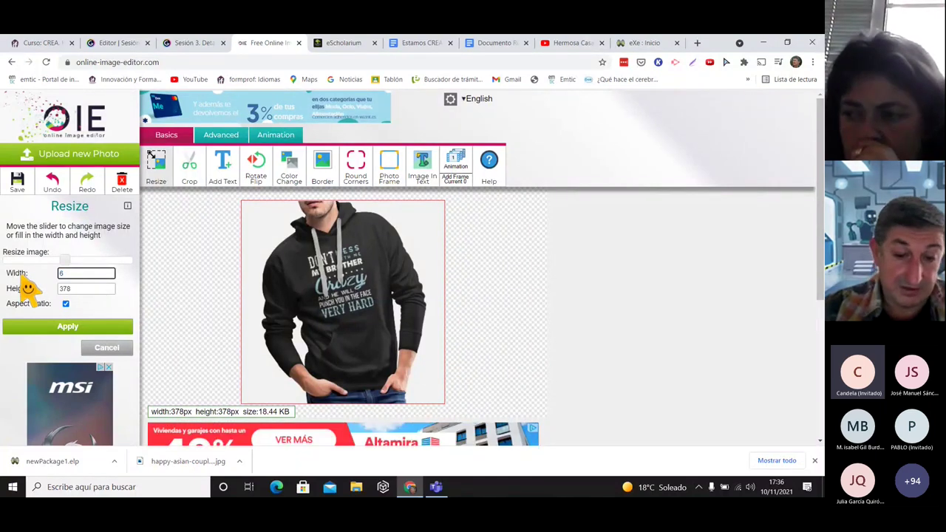
{"action": "type", "text": "650"}
{"action": "key", "text": "Tab"}
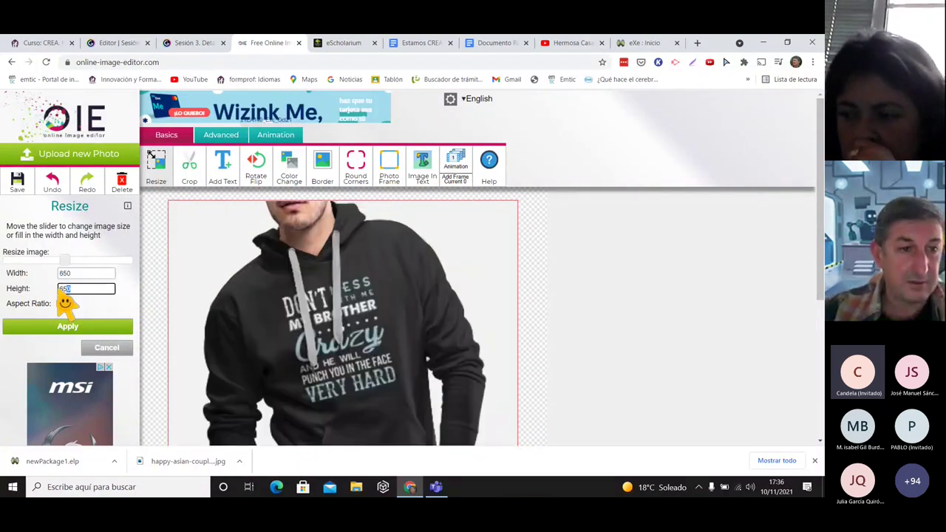
{"action": "type", "text": "315"}
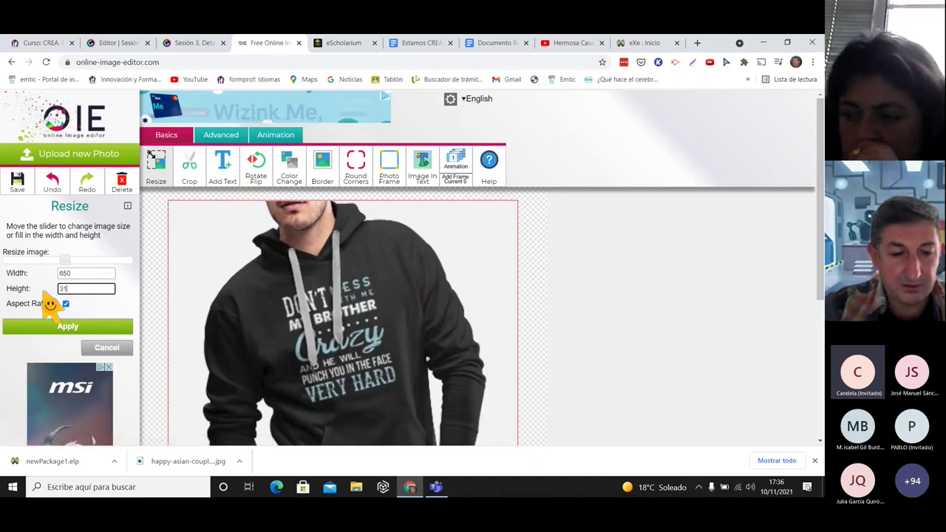
{"action": "left_click", "coordinate": [80, 325]}
{"action": "left_click", "coordinate": [66, 303]}
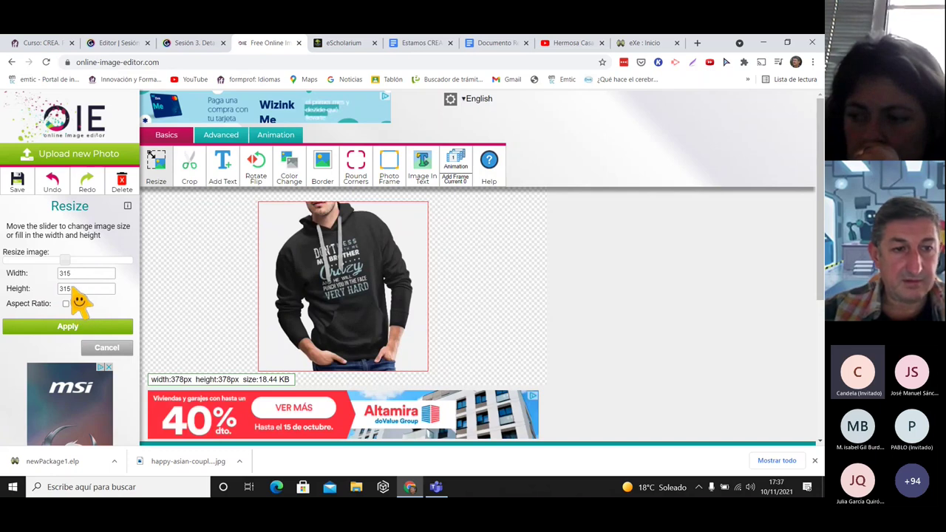
{"action": "left_click", "coordinate": [85, 274]}
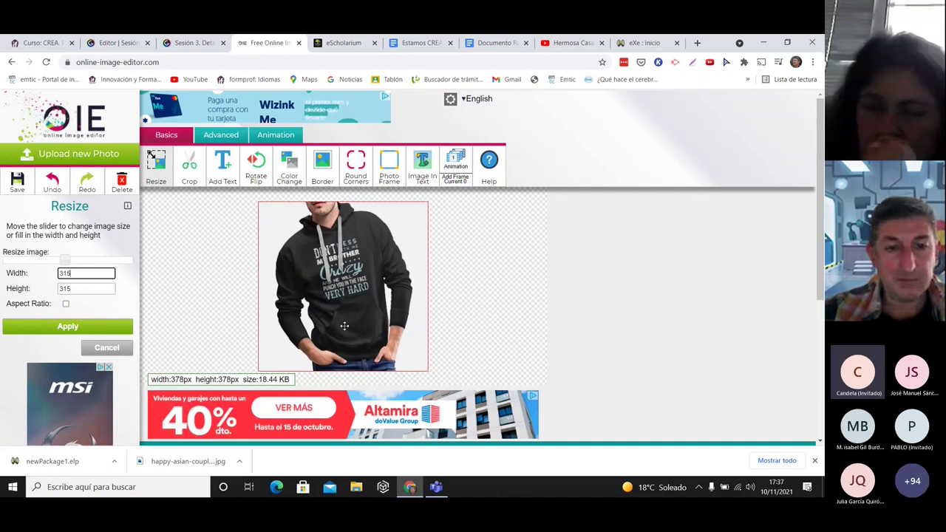
{"action": "left_click", "coordinate": [87, 331]}
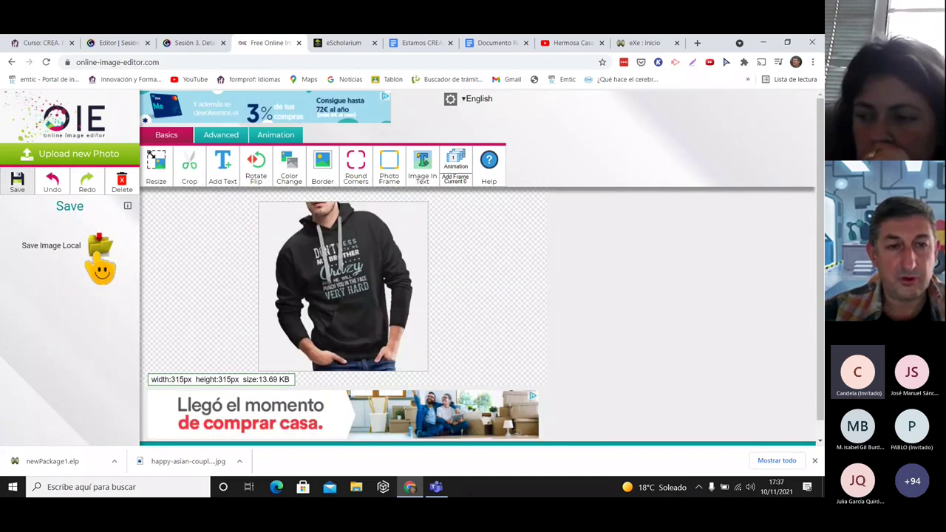
Inspect the Crop settings and the Color Change effects available for the resized hoodie image.
{"action": "left_click", "coordinate": [225, 186]}
{"action": "left_click", "coordinate": [189, 181]}
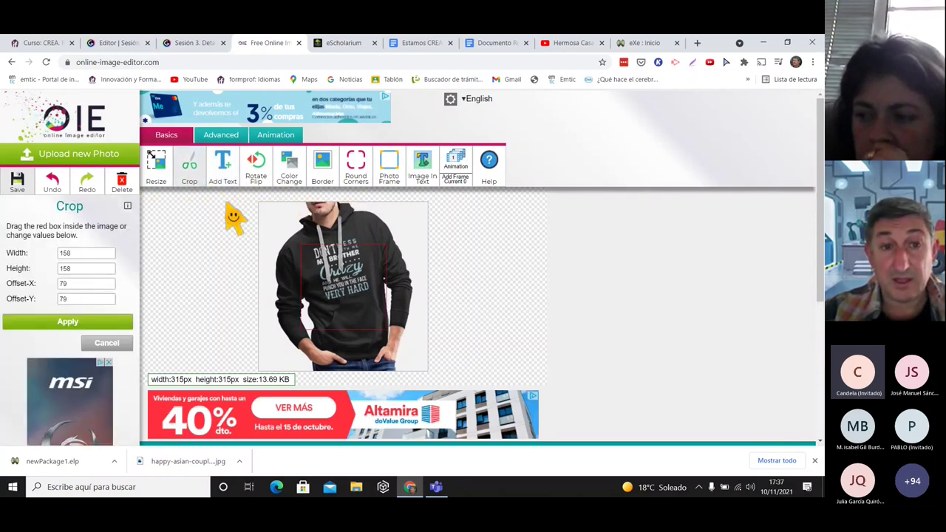
{"action": "left_click", "coordinate": [289, 176]}
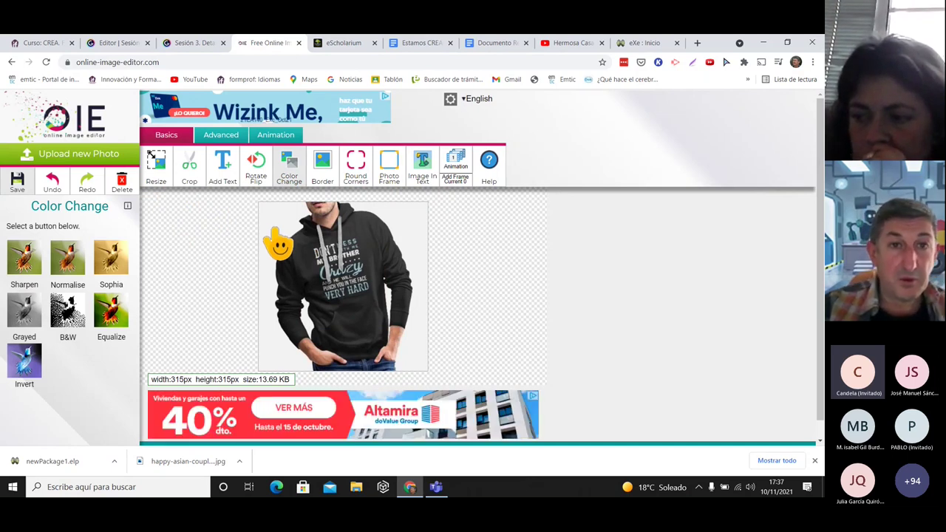
Close the online image editor and view the centred-image example for CENTRADAS on the Elementos Multimedia 2.2 slide.
{"action": "left_click", "coordinate": [299, 43]}
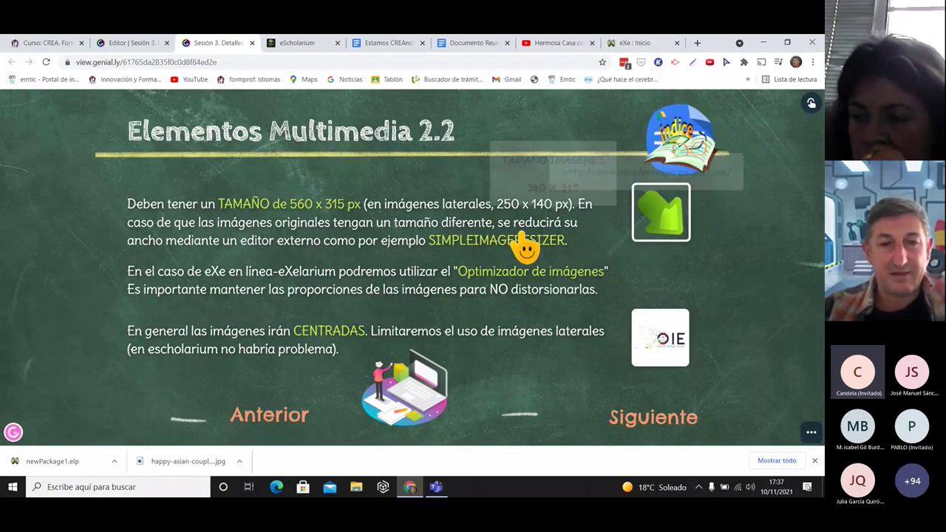
{"action": "mouse_move", "coordinate": [327, 351]}
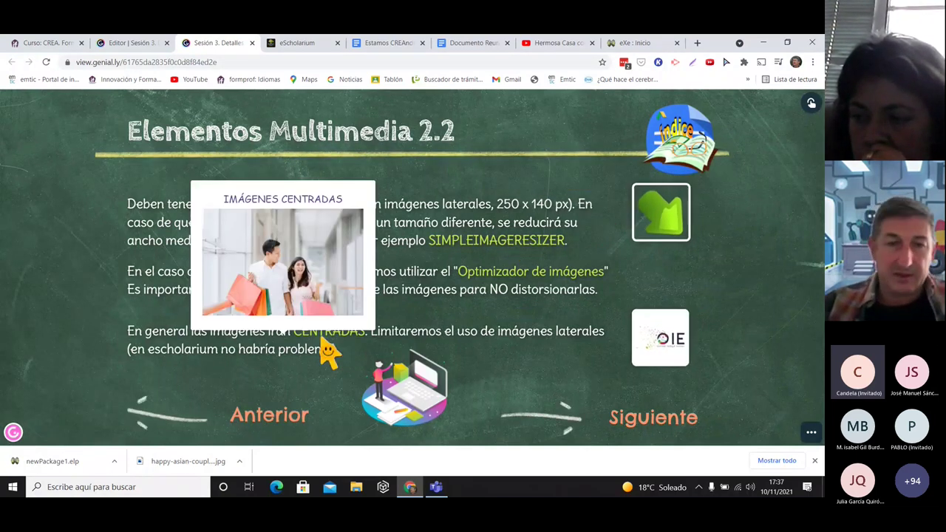
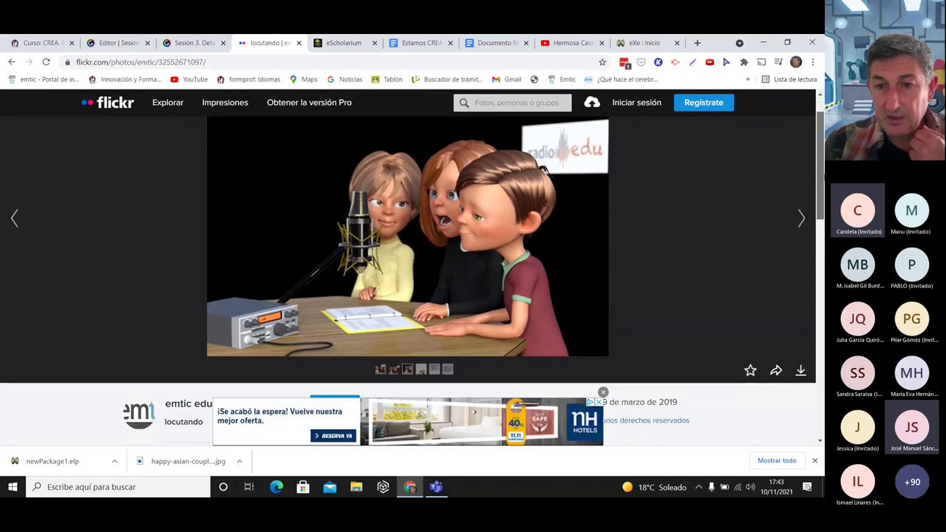
View the Creative Commons licence linked from the locutando photo on Flickr, and close the licence page.
{"action": "left_click_drag", "start_coordinate": [821, 182], "coordinate": [822, 204]}
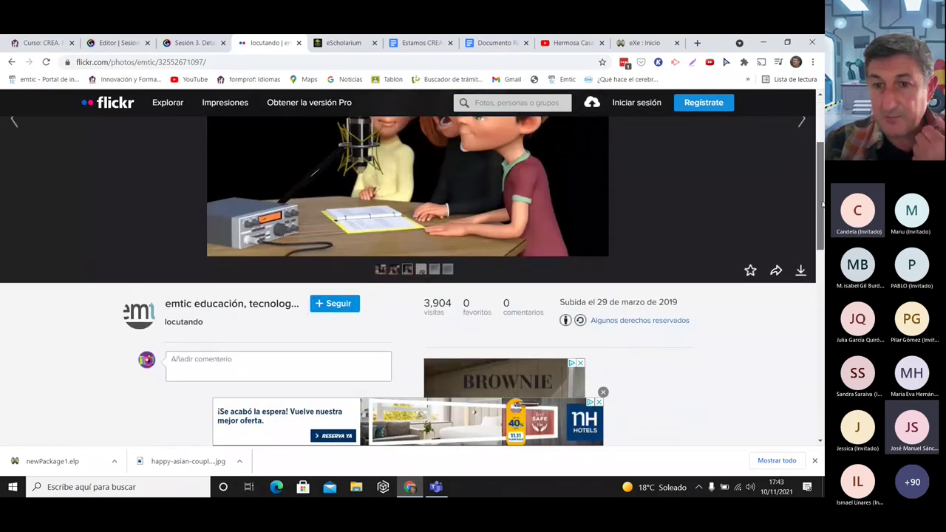
{"action": "scroll", "coordinate": [654, 363], "scroll_direction": "up", "scroll_amount": 1}
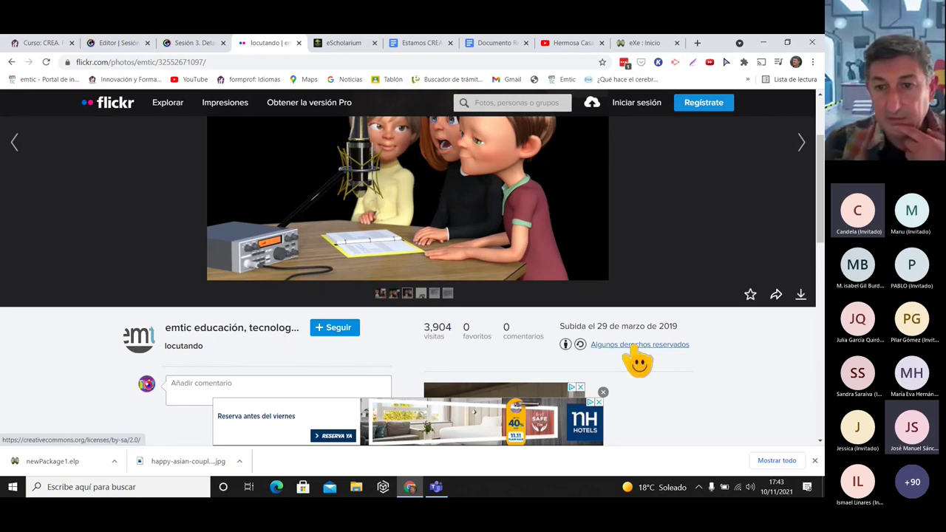
{"action": "left_click", "coordinate": [637, 346]}
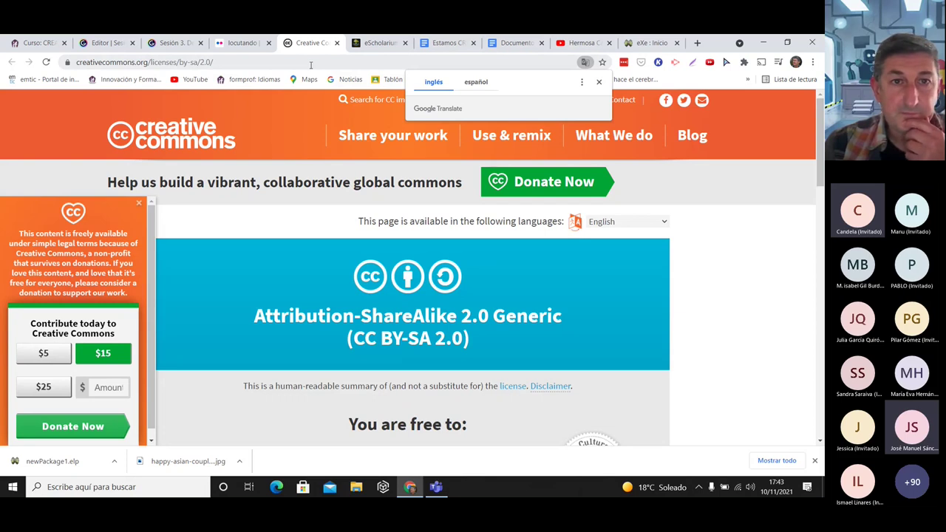
{"action": "left_click", "coordinate": [337, 43]}
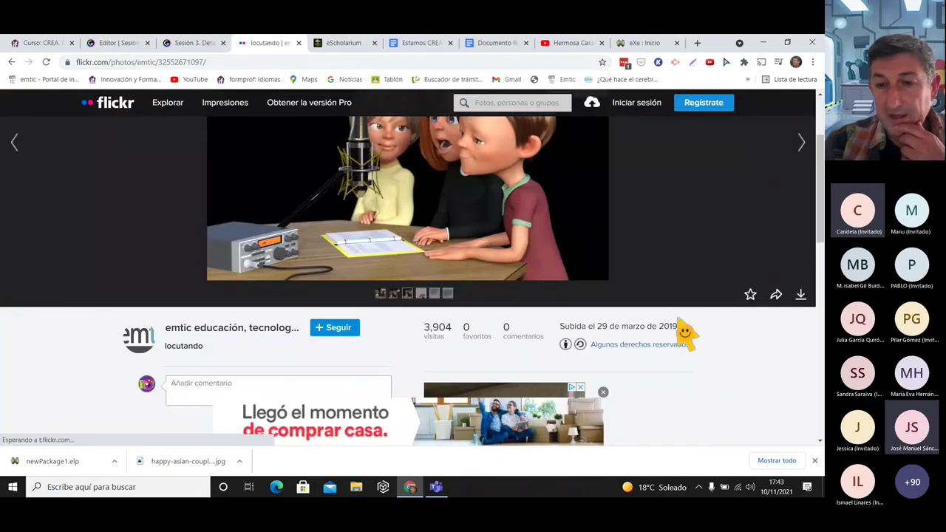
Download the locutando photo in Mediana (800 × 515) size and close its Flickr page.
{"action": "left_click", "coordinate": [800, 295]}
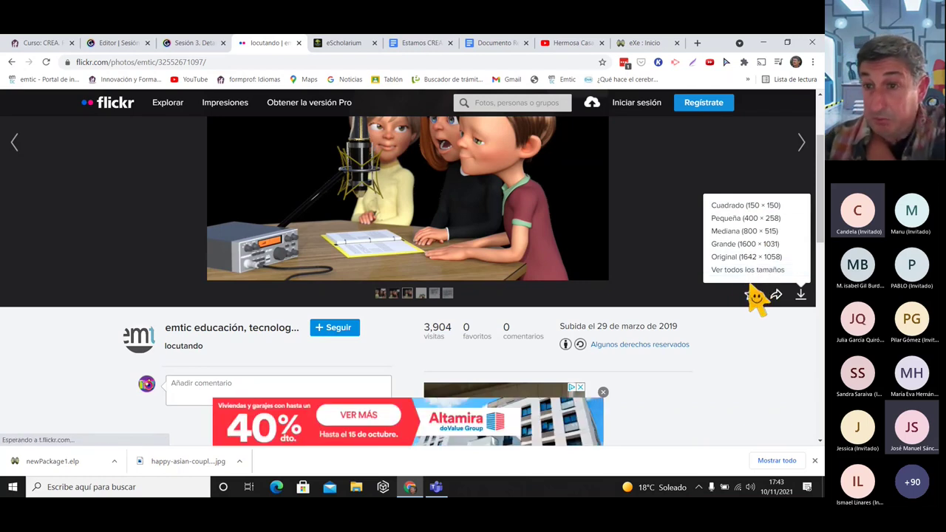
{"action": "left_click", "coordinate": [749, 232]}
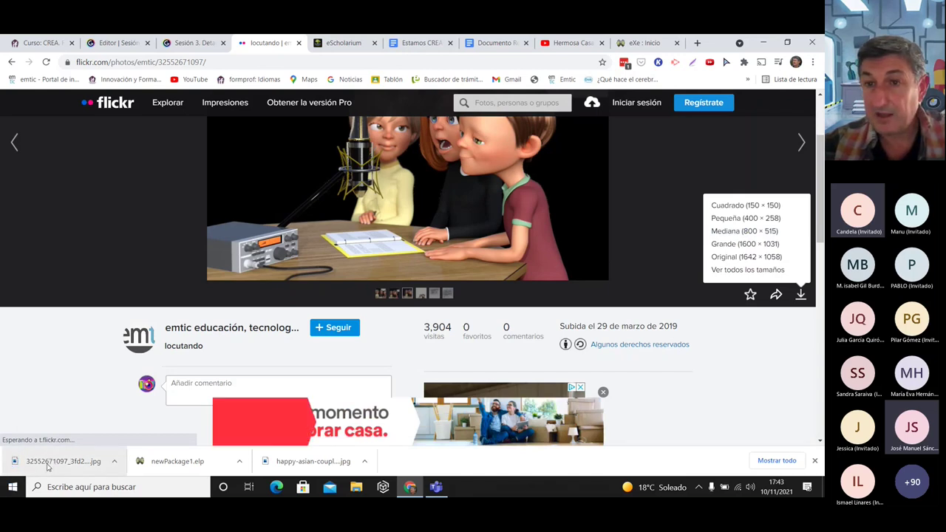
{"action": "left_click", "coordinate": [299, 43]}
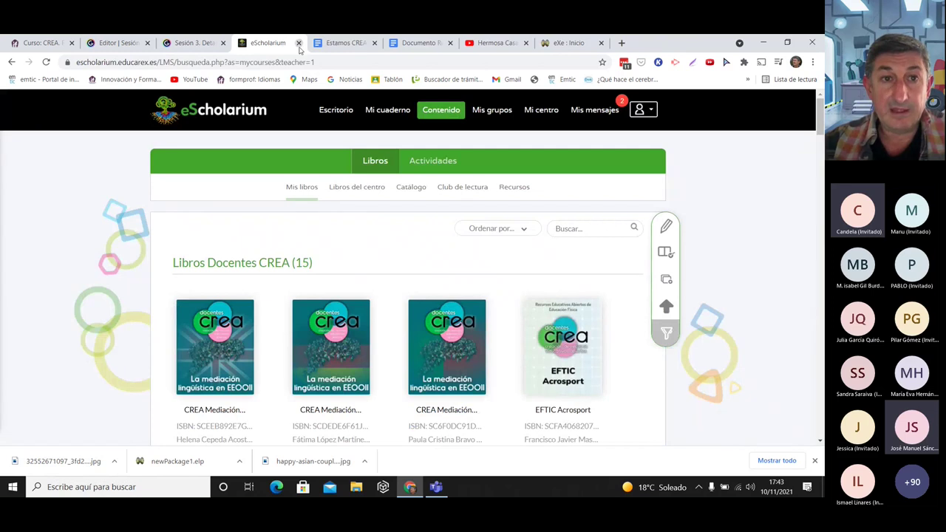
Return to the Sesión 3 presentation, view the CeDeC Flickr albums linked on the Elementos Multimedia 2.4 slide, and close them.
{"action": "left_click", "coordinate": [202, 45]}
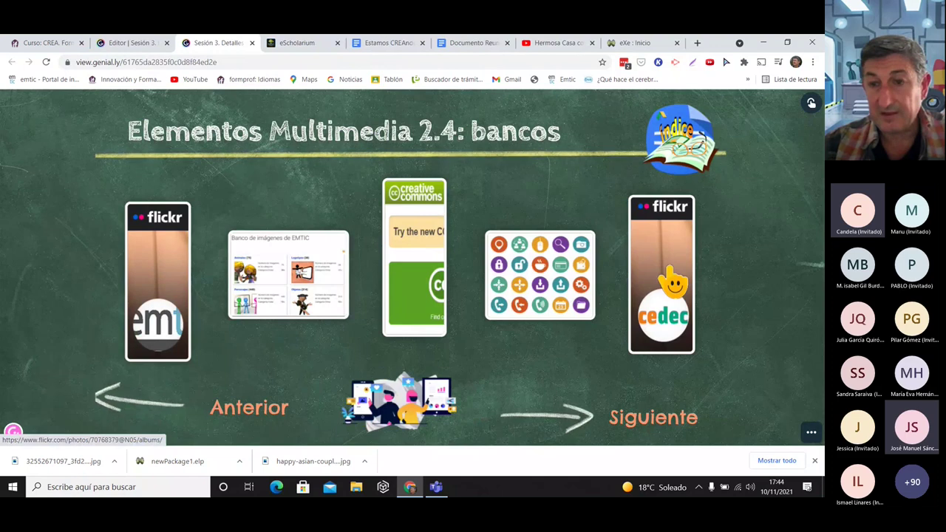
{"action": "left_click", "coordinate": [669, 277]}
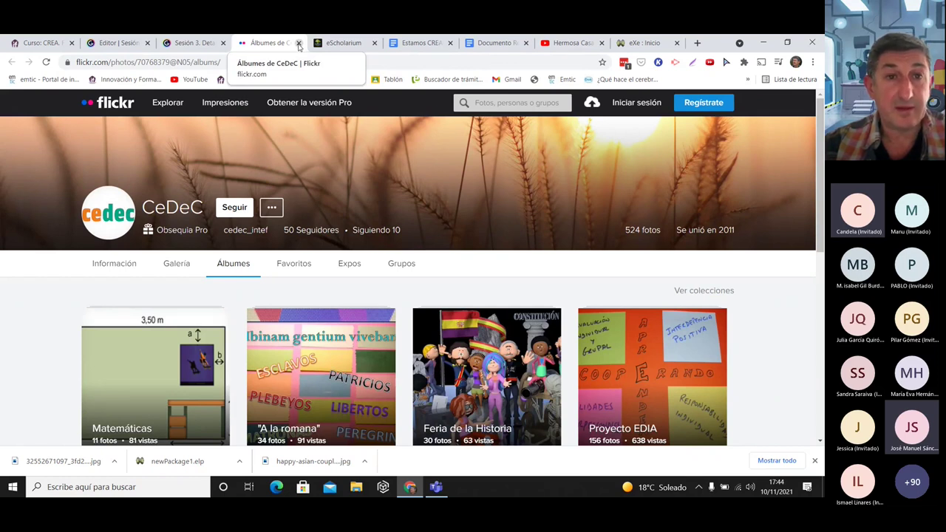
{"action": "left_click", "coordinate": [298, 44]}
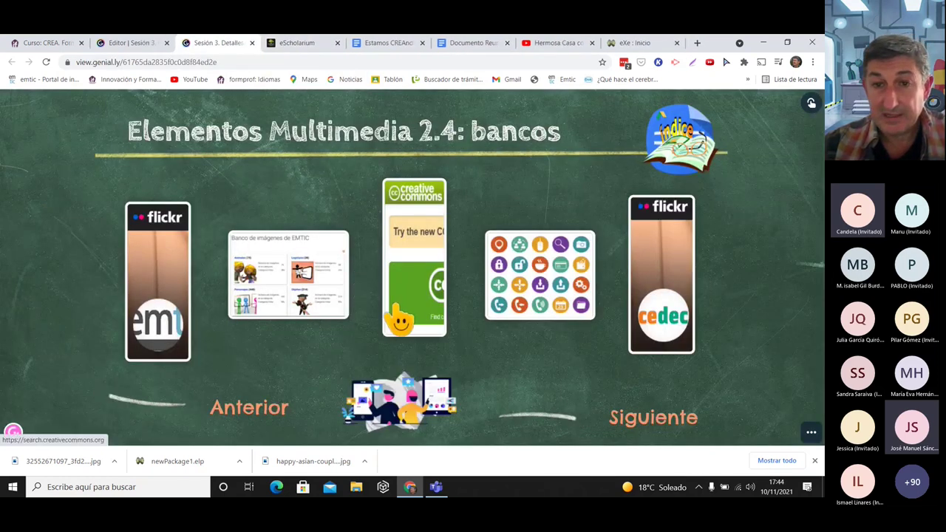
Open the Objetos category of the Banco de imágenes de EMTIC and preview the truck and laptop image.
{"action": "left_click", "coordinate": [342, 316]}
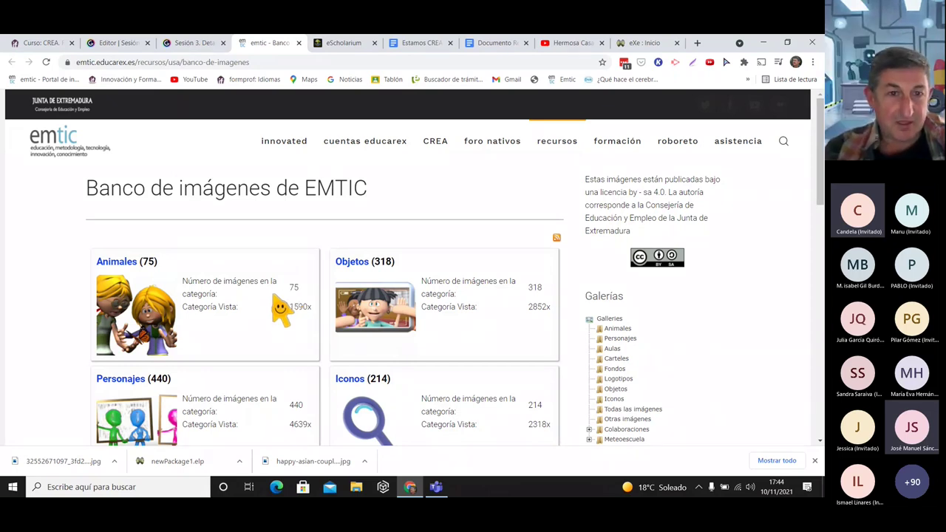
{"action": "left_click", "coordinate": [384, 319]}
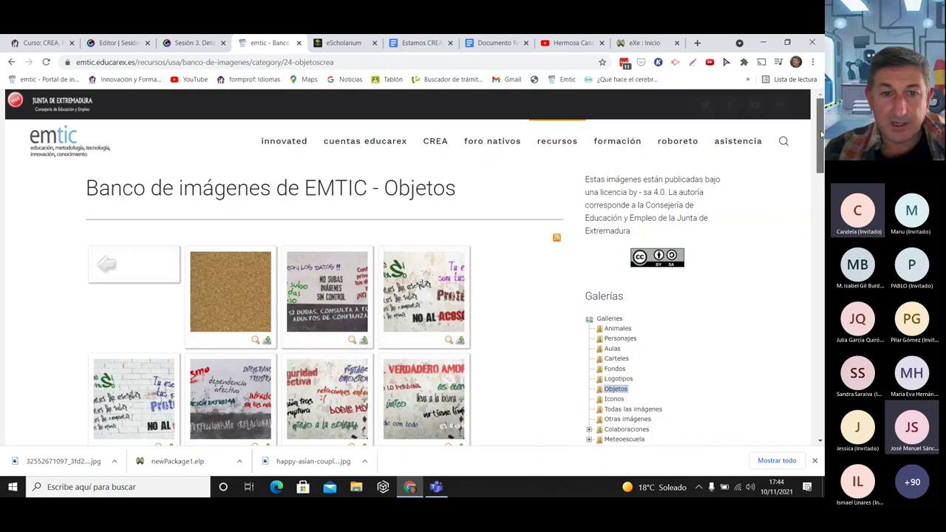
{"action": "left_click_drag", "start_coordinate": [820, 134], "coordinate": [820, 191]}
{"action": "left_click", "coordinate": [340, 235]}
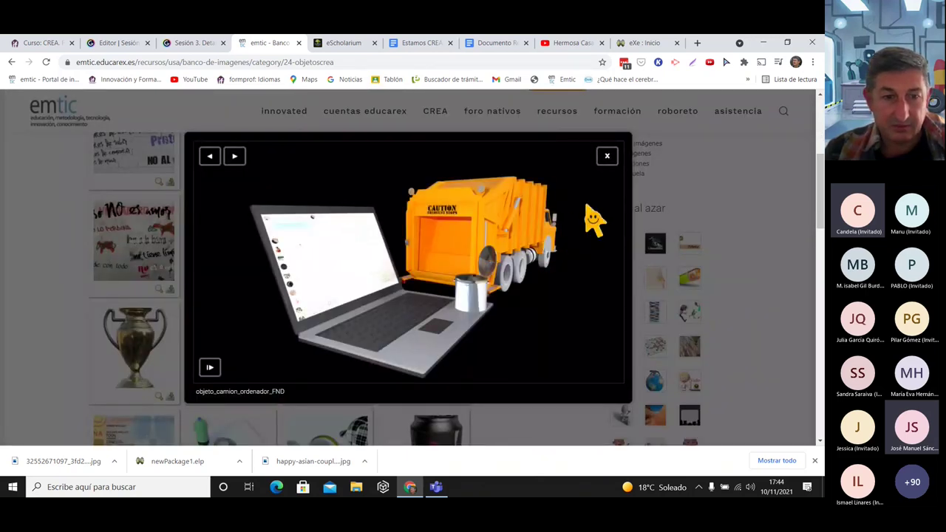
{"action": "left_click", "coordinate": [607, 157]}
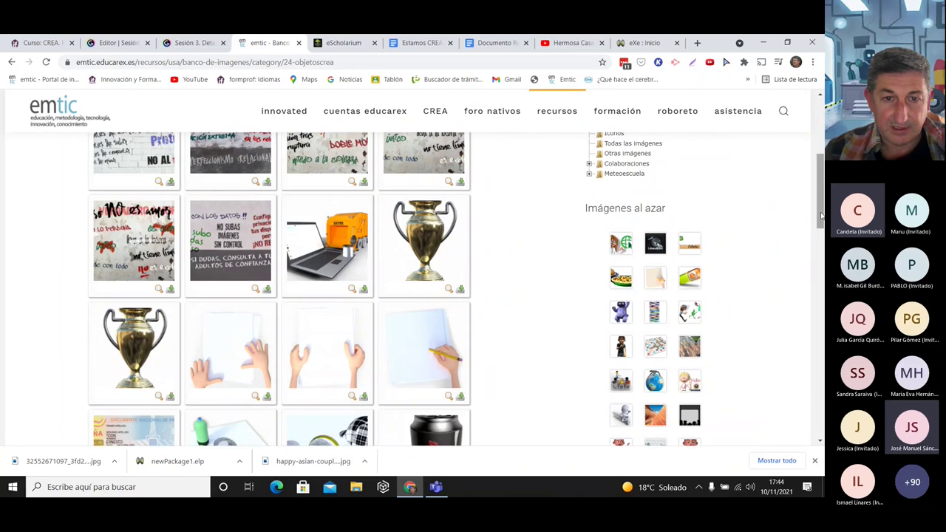
Highlight the licence and authorship text of the EMTIC image bank, and clear the selection.
{"action": "scroll", "coordinate": [820, 215], "scroll_direction": "up", "scroll_amount": 8}
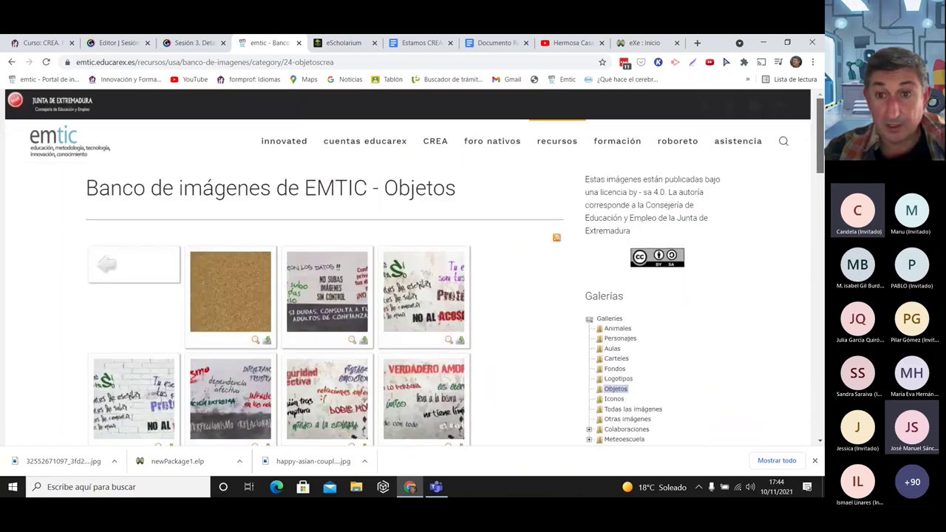
{"action": "left_click_drag", "start_coordinate": [582, 179], "coordinate": [731, 186]}
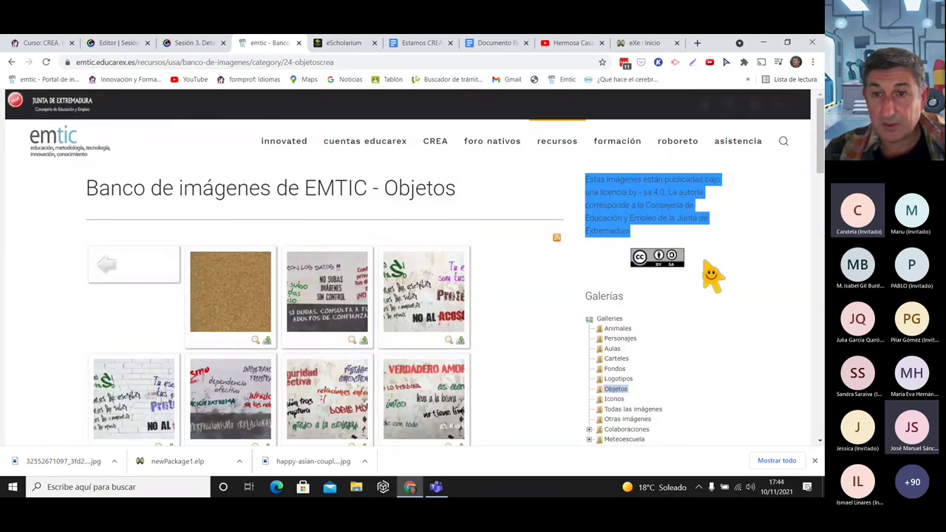
{"action": "left_click", "coordinate": [659, 255]}
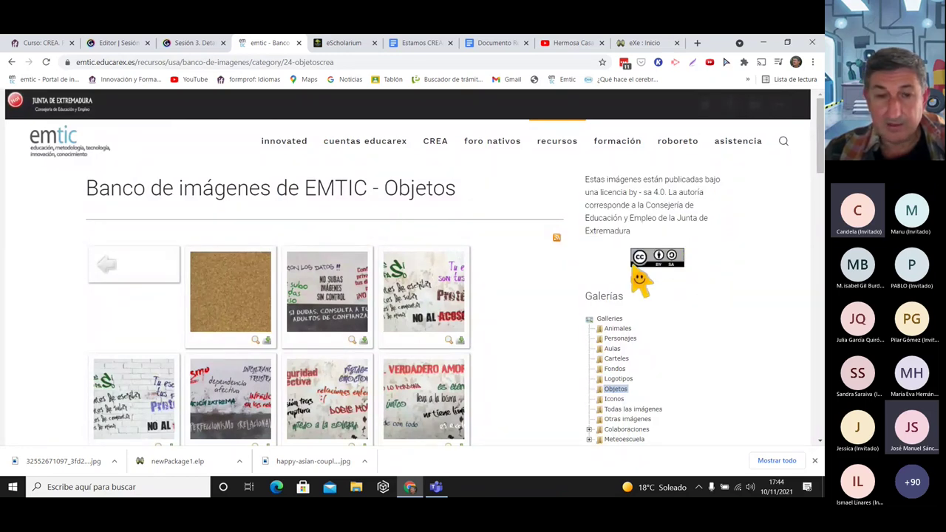
Download the truck and laptop image from the Objetos gallery and close the EMTIC image bank.
{"action": "scroll", "coordinate": [380, 312], "scroll_direction": "down", "scroll_amount": 3}
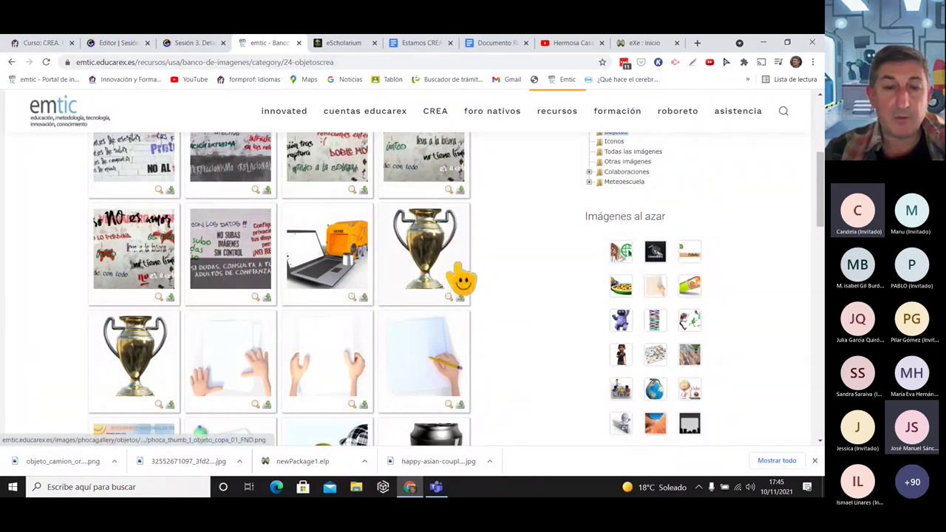
{"action": "left_click", "coordinate": [298, 44]}
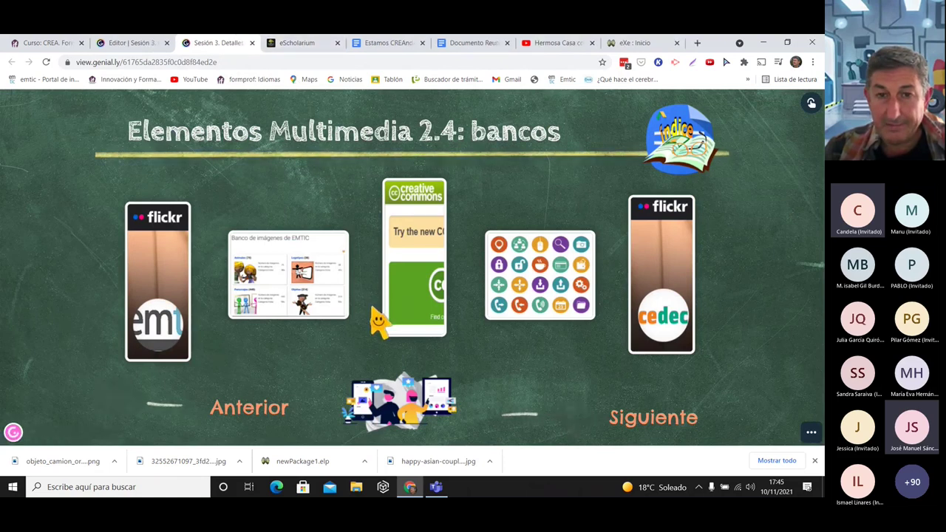
Open the Creative Commons search site linked on the Elementos Multimedia 2.4 slide and translate it into Spanish.
{"action": "left_click", "coordinate": [419, 257]}
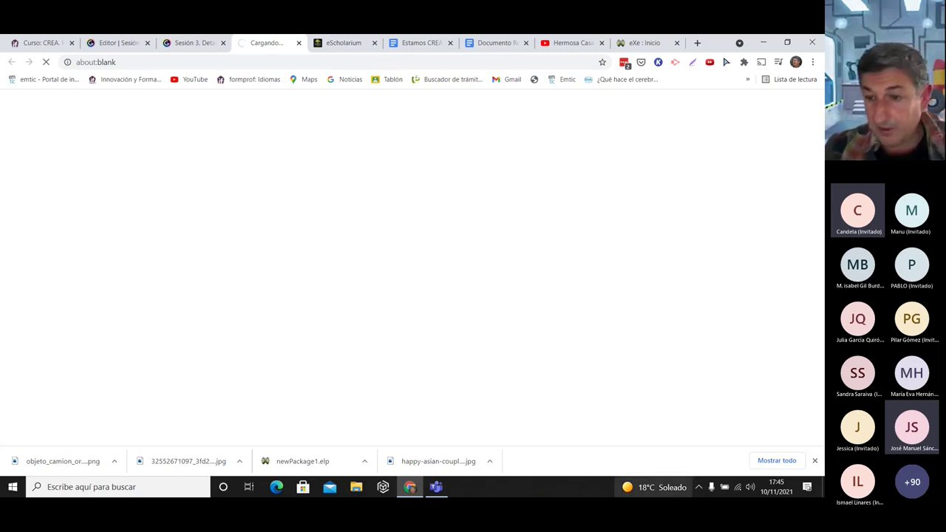
{"action": "left_click", "coordinate": [814, 461]}
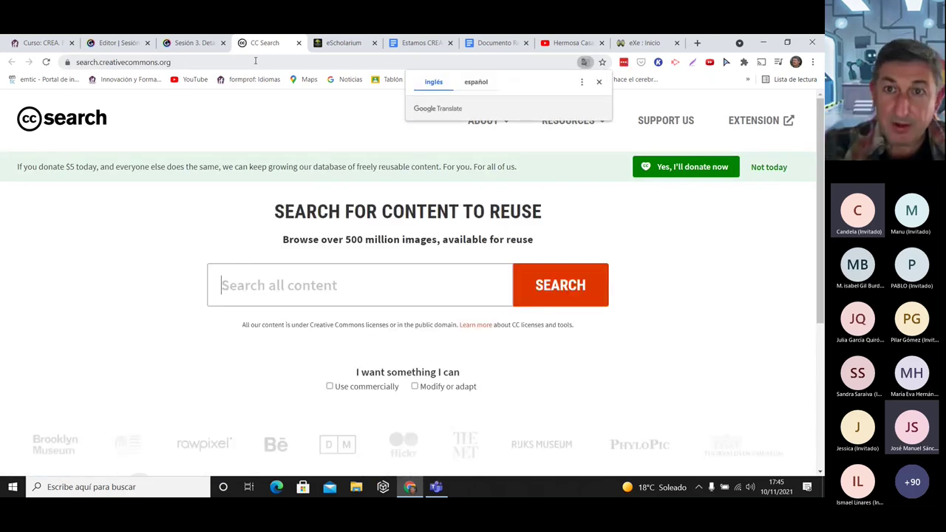
{"action": "left_click", "coordinate": [476, 83]}
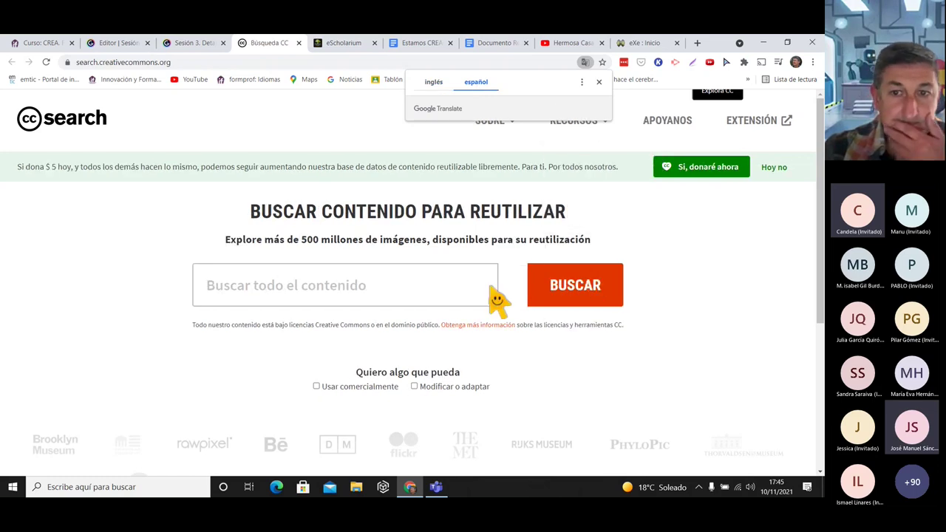
{"action": "left_click", "coordinate": [600, 82]}
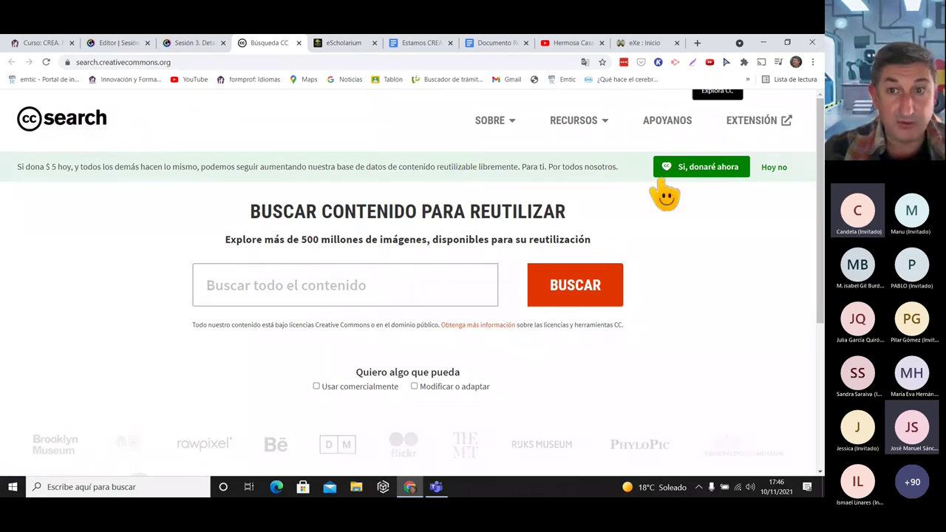
Go to the old CC Search portal and look over the search services it offers.
{"action": "scroll", "coordinate": [812, 155], "scroll_direction": "down", "scroll_amount": 1}
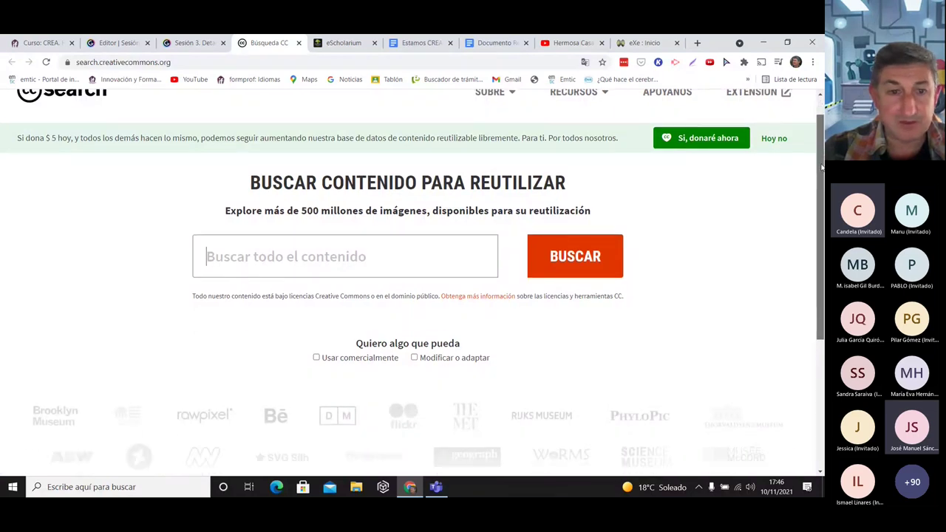
{"action": "scroll", "coordinate": [818, 148], "scroll_direction": "up", "scroll_amount": 1}
{"action": "left_click_drag", "start_coordinate": [818, 148], "coordinate": [818, 209]}
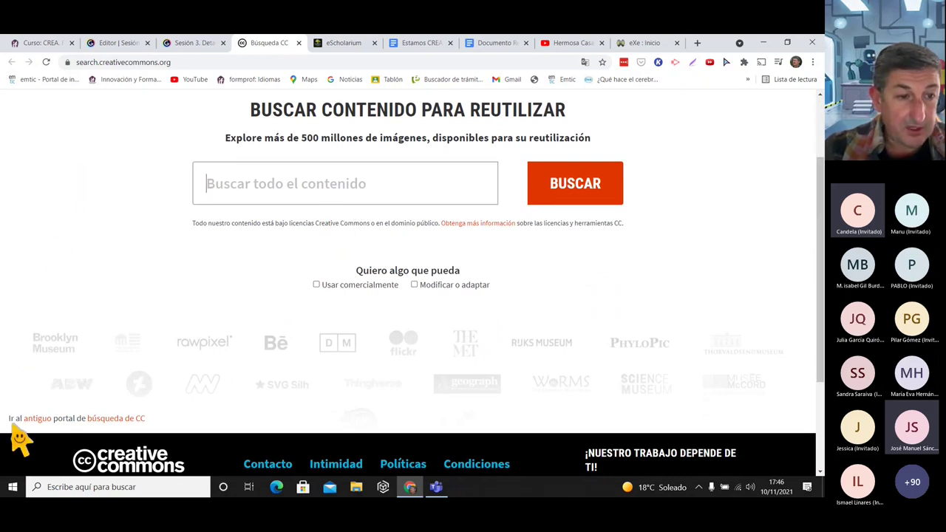
{"action": "left_click", "coordinate": [116, 425]}
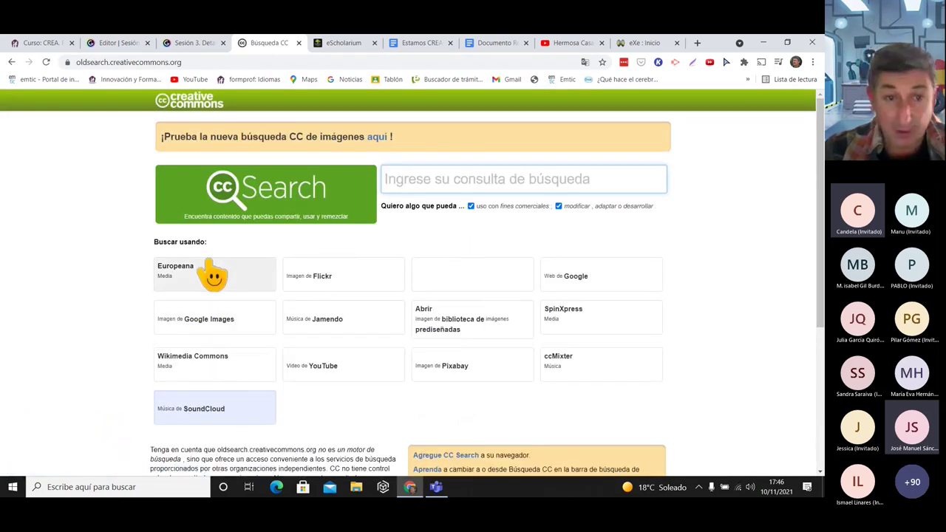
{"action": "scroll", "coordinate": [821, 212], "scroll_direction": "down", "scroll_amount": 1}
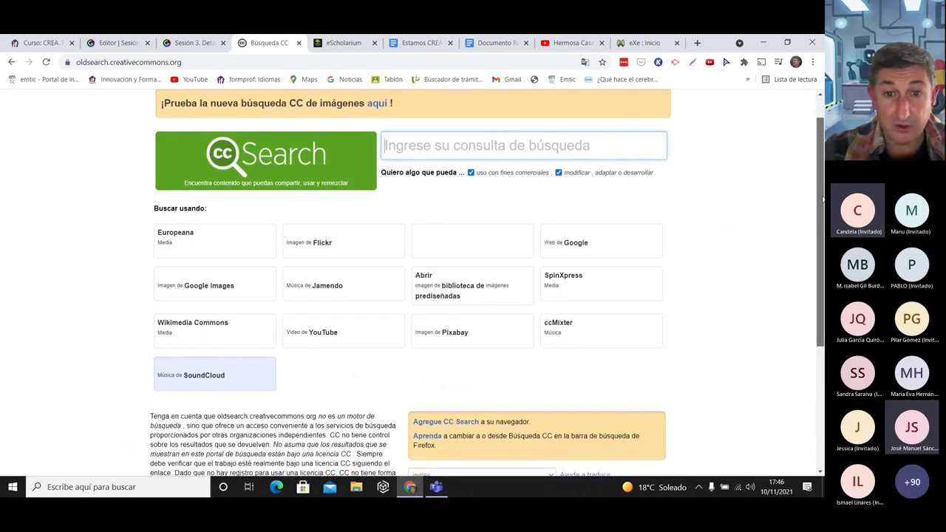
{"action": "left_click_drag", "start_coordinate": [822, 212], "coordinate": [822, 182]}
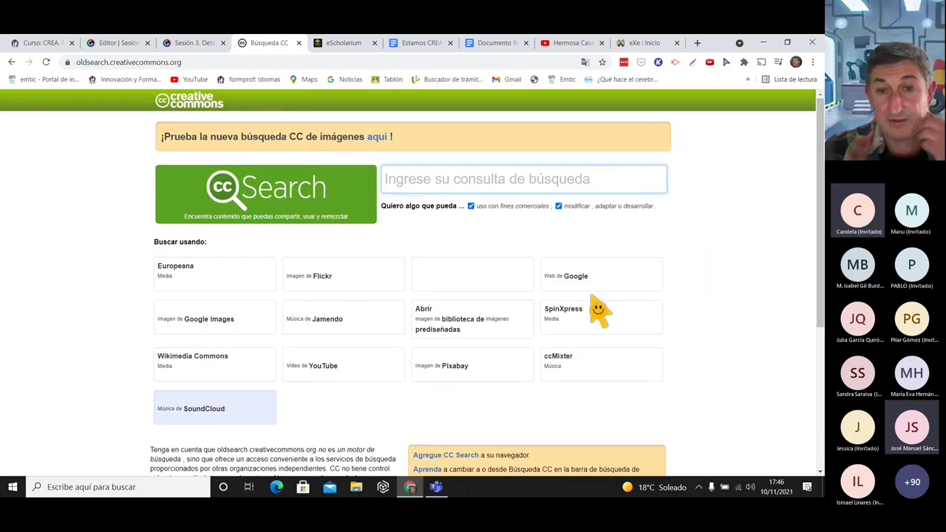
Select Pixabay as the image source in the old CC Search portal and search for "casas".
{"action": "left_click", "coordinate": [452, 389]}
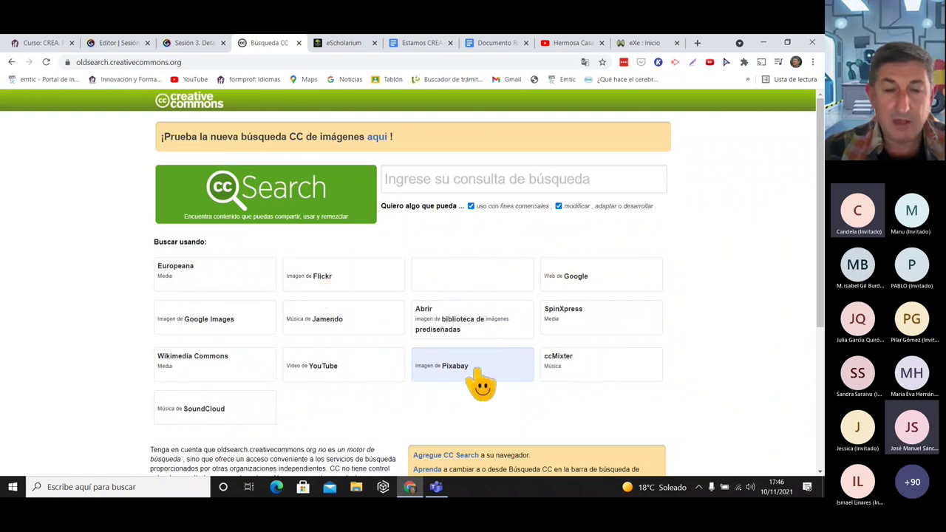
{"action": "left_click", "coordinate": [434, 184]}
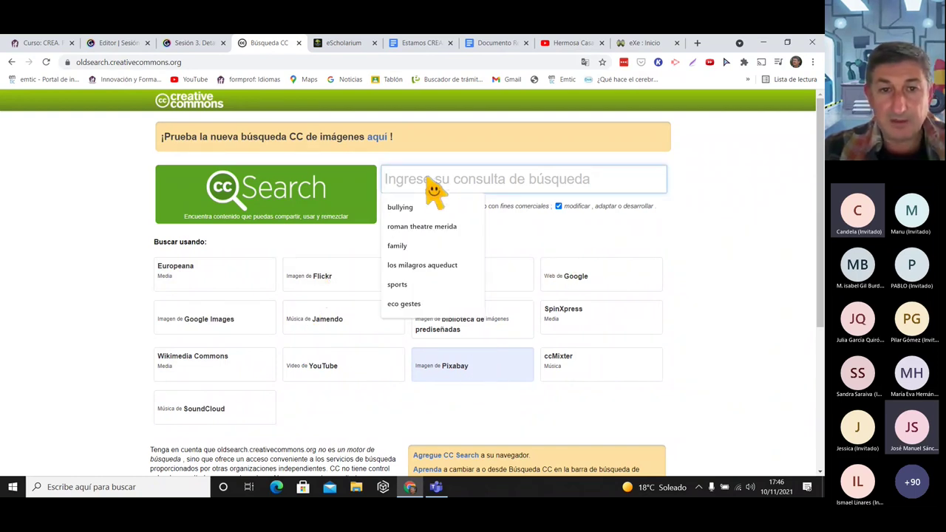
{"action": "type", "text": "casas"}
{"action": "key", "text": "Return"}
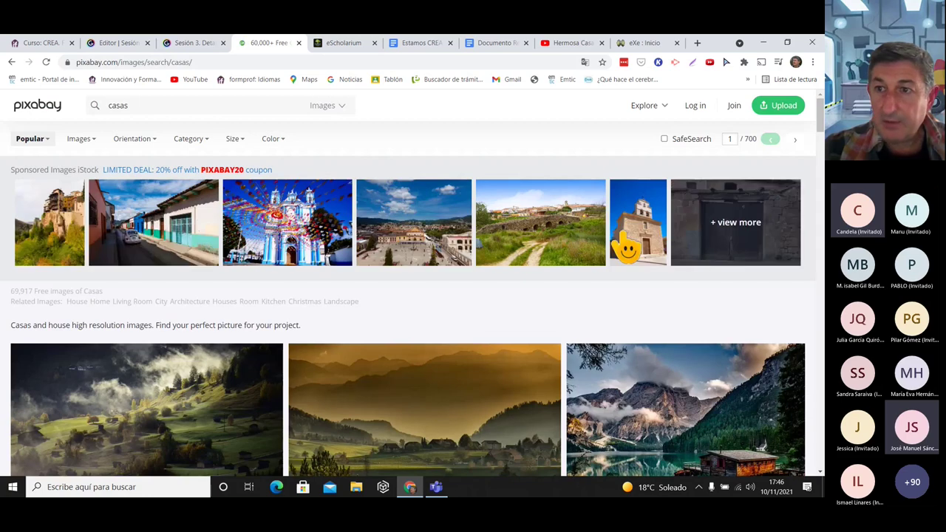
Browse the Pixabay results and open the drawing of the row of Amsterdam houses.
{"action": "scroll", "coordinate": [626, 247], "scroll_direction": "down", "scroll_amount": 2}
{"action": "scroll", "coordinate": [626, 248], "scroll_direction": "up", "scroll_amount": 2}
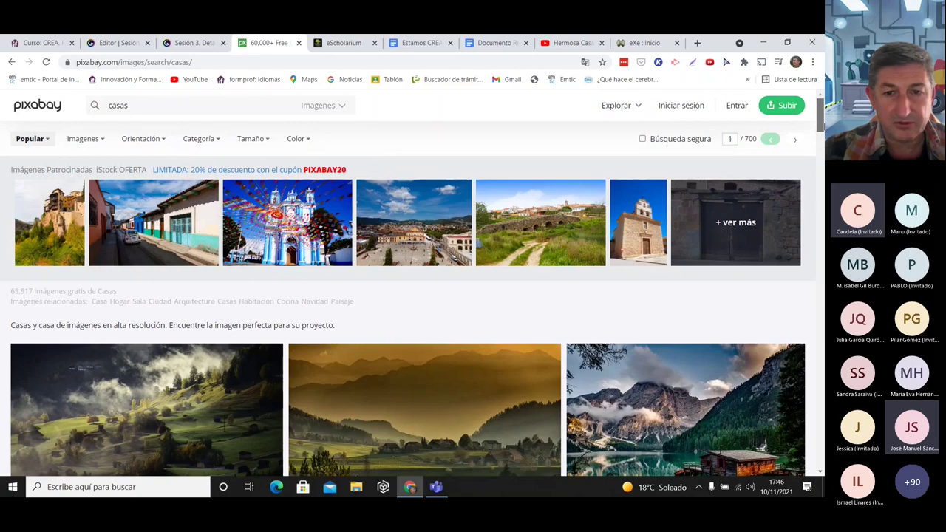
{"action": "scroll", "coordinate": [414, 280], "scroll_direction": "down", "scroll_amount": 5}
{"action": "scroll", "coordinate": [413, 280], "scroll_direction": "down", "scroll_amount": 5}
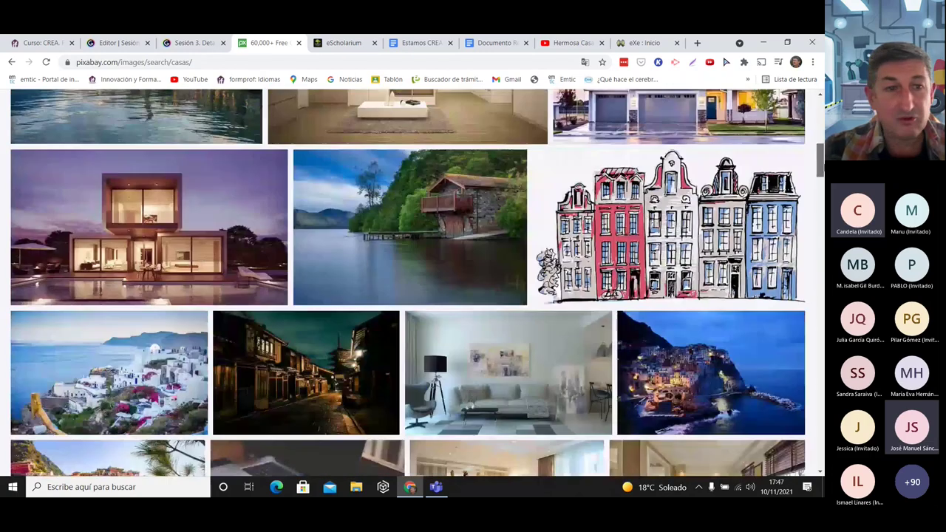
{"action": "scroll", "coordinate": [413, 280], "scroll_direction": "up", "scroll_amount": 3}
{"action": "scroll", "coordinate": [660, 359], "scroll_direction": "up", "scroll_amount": 1}
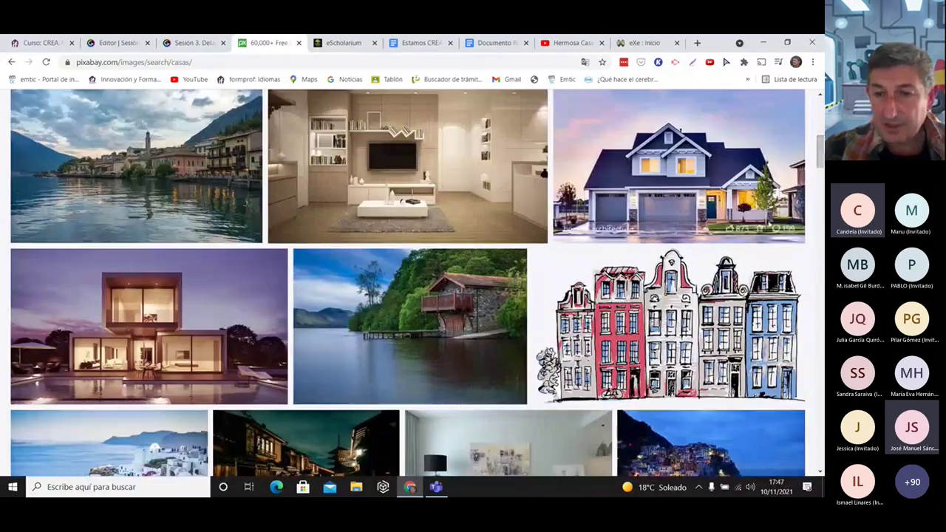
{"action": "left_click", "coordinate": [655, 319]}
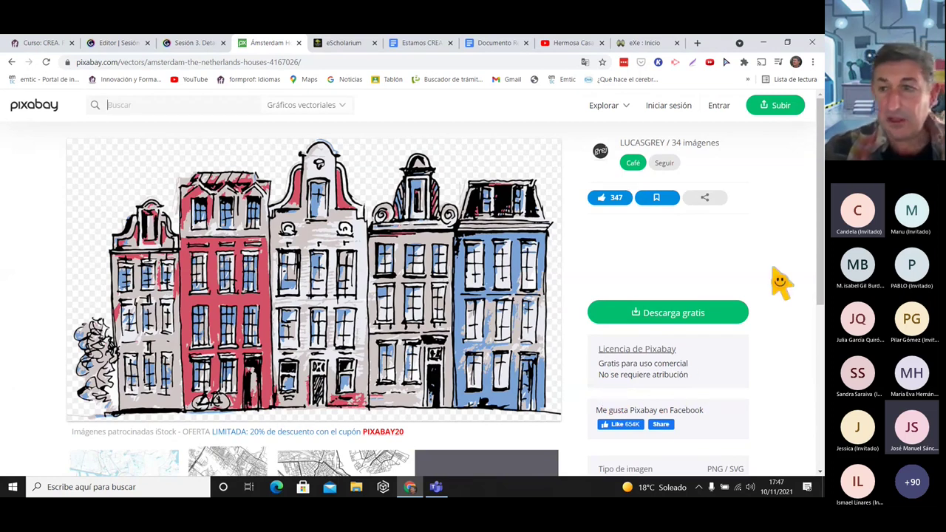
Review the Amsterdam houses image details, view the author's Pixabay profile, and return to the image page.
{"action": "scroll", "coordinate": [817, 229], "scroll_direction": "down", "scroll_amount": 1}
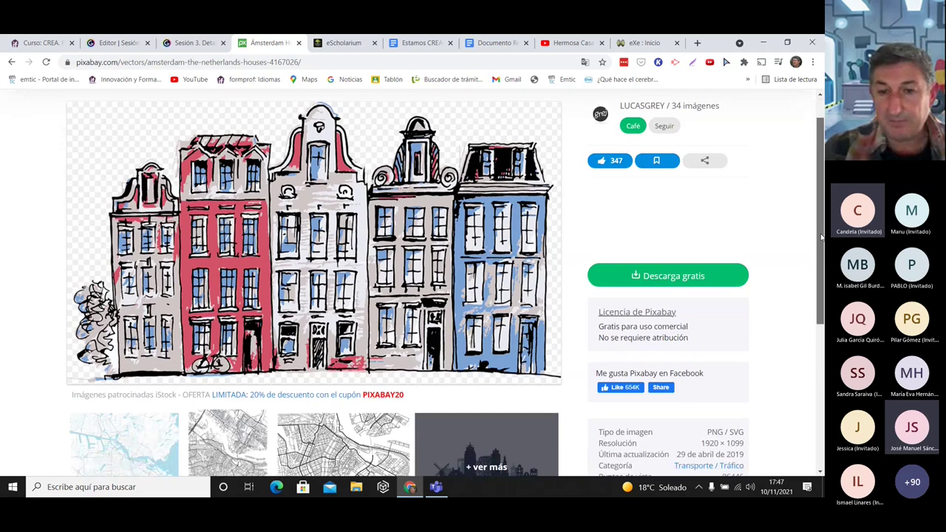
{"action": "scroll", "coordinate": [820, 235], "scroll_direction": "up", "scroll_amount": 1}
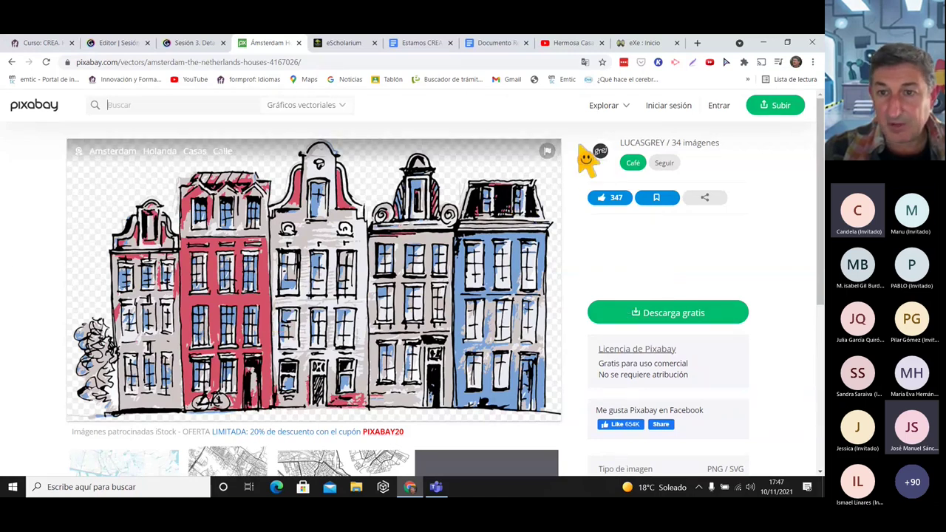
{"action": "left_click", "coordinate": [647, 151]}
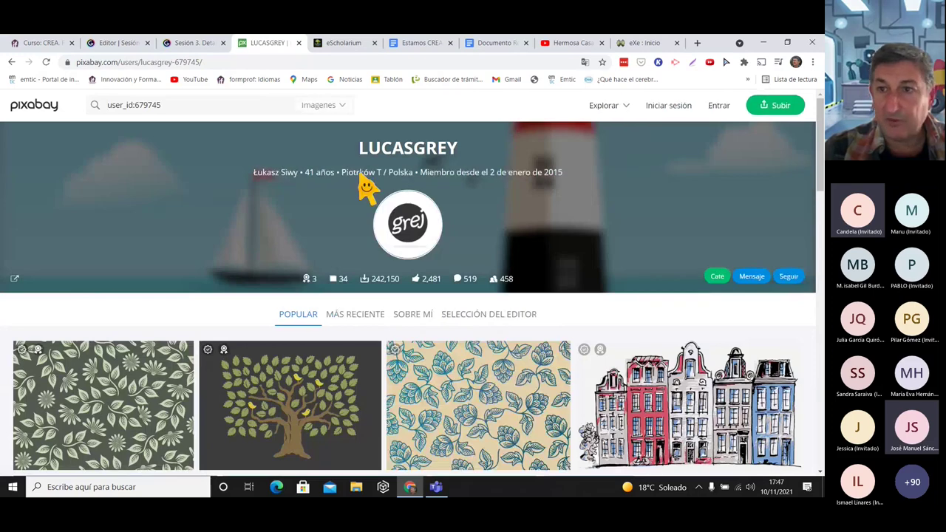
{"action": "scroll", "coordinate": [819, 154], "scroll_direction": "down", "scroll_amount": 1}
{"action": "scroll", "coordinate": [819, 154], "scroll_direction": "down", "scroll_amount": 3}
{"action": "scroll", "coordinate": [807, 128], "scroll_direction": "up", "scroll_amount": 5}
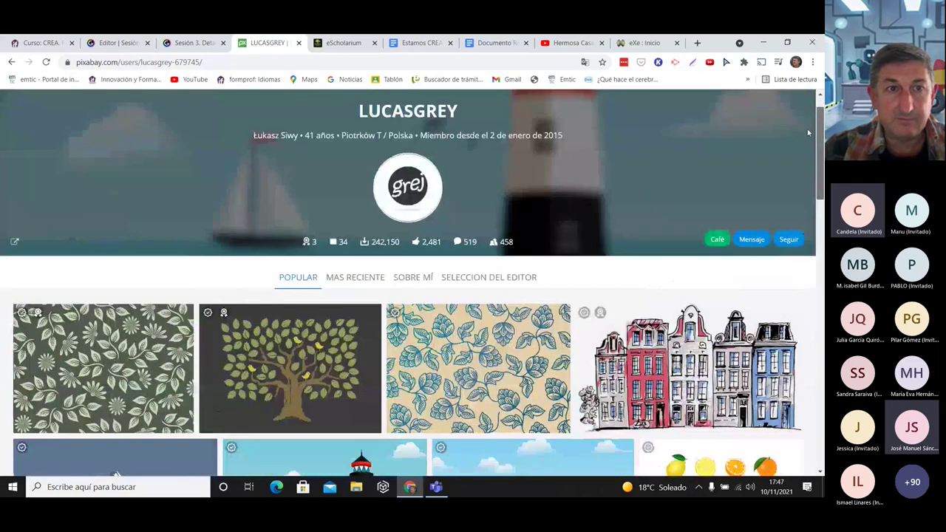
{"action": "left_click", "coordinate": [12, 63]}
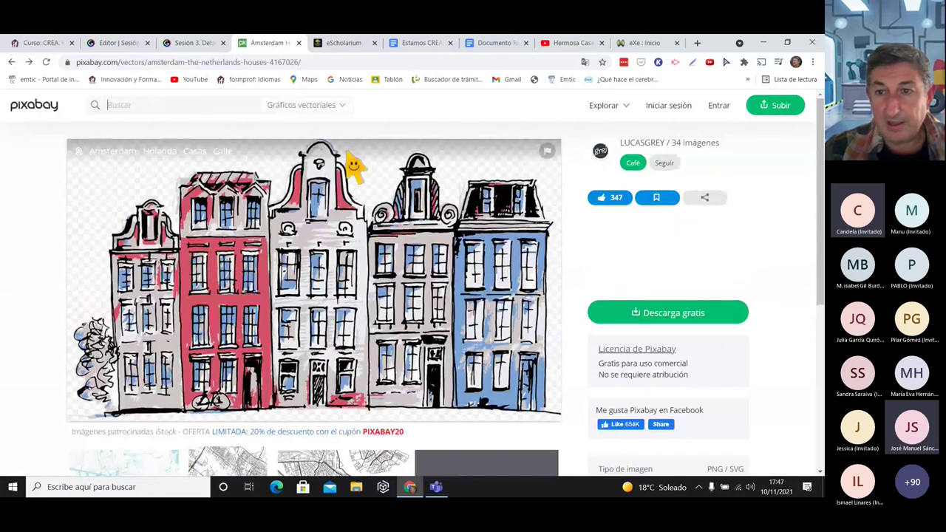
Download the Amsterdam houses image as a 640 × 366 PNG and dismiss the message thanking the author.
{"action": "left_click", "coordinate": [640, 317]}
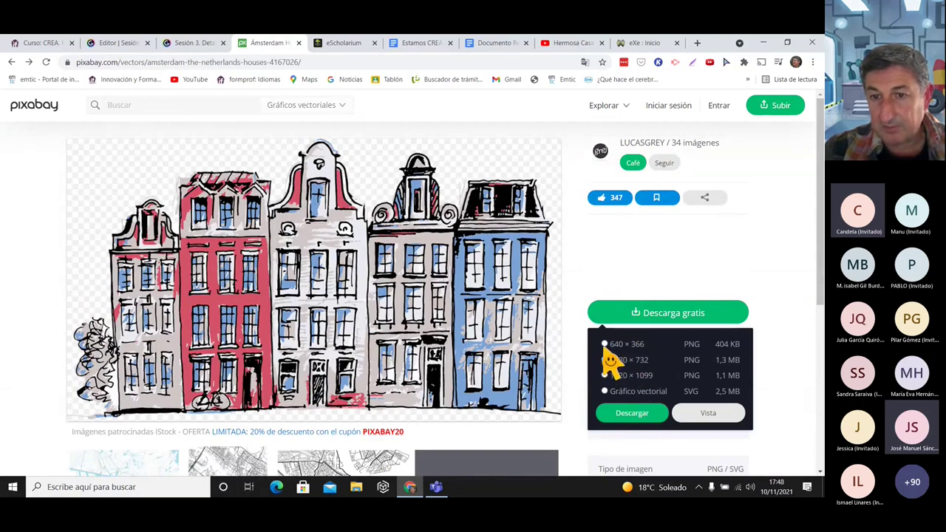
{"action": "left_click", "coordinate": [632, 413]}
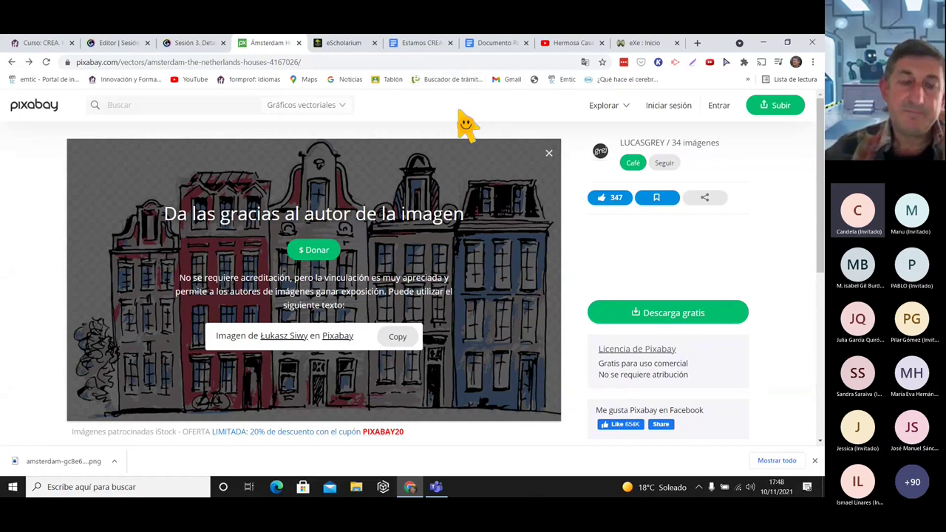
{"action": "left_click", "coordinate": [548, 154]}
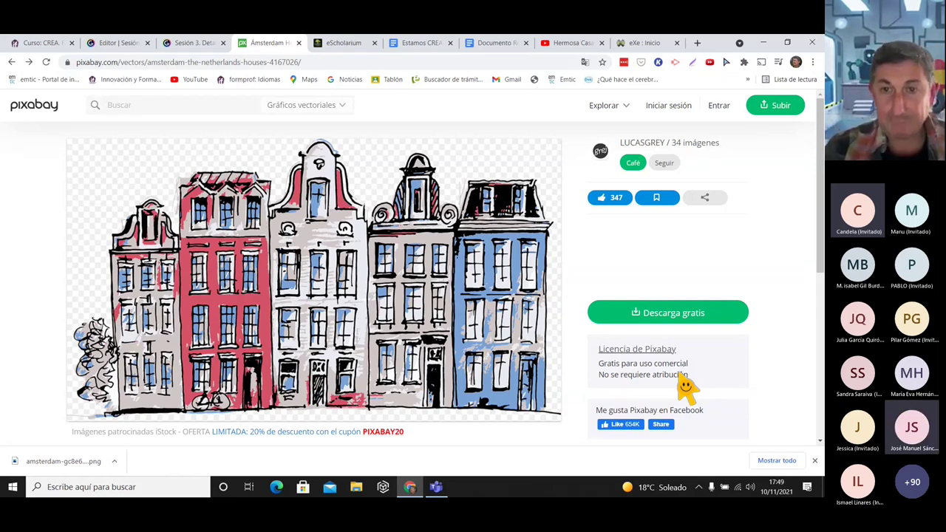
Create a new book in eScholarium with eXeLearning as editing tool, and add a Texto iDevice to its Inicio page.
{"action": "left_click", "coordinate": [346, 45]}
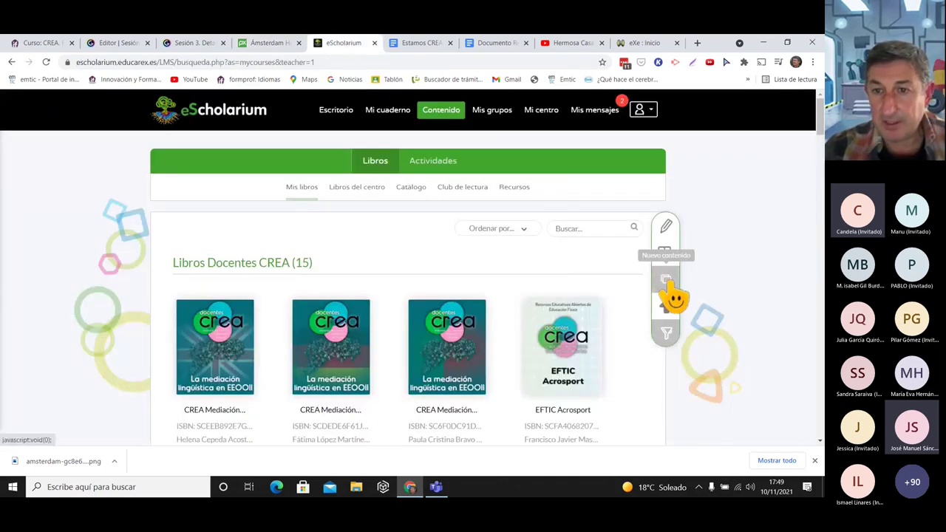
{"action": "left_click", "coordinate": [665, 280]}
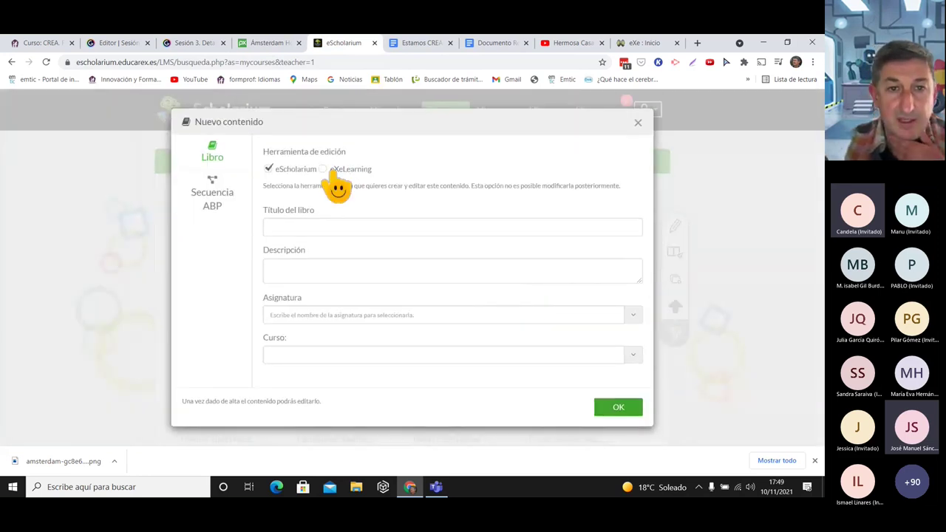
{"action": "left_click", "coordinate": [336, 170]}
{"action": "left_click", "coordinate": [617, 407]}
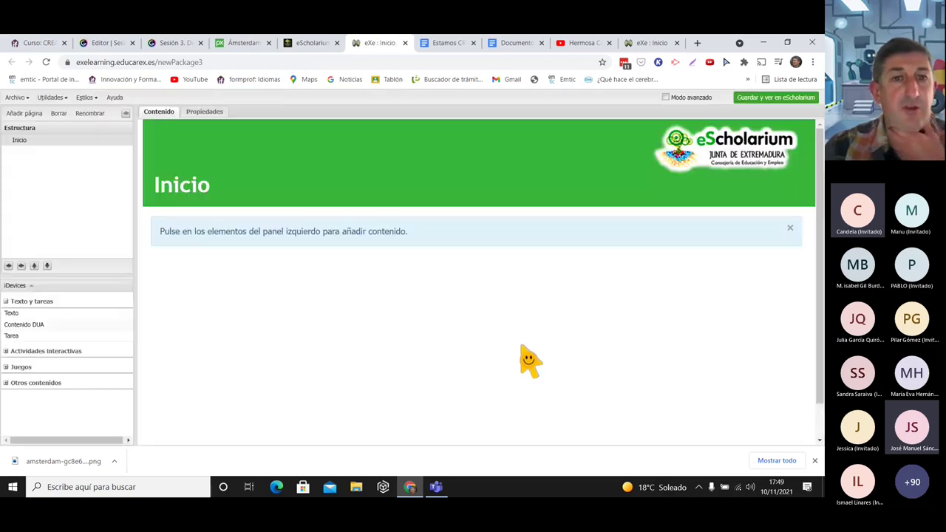
{"action": "left_click", "coordinate": [20, 312]}
{"action": "left_click", "coordinate": [420, 288]}
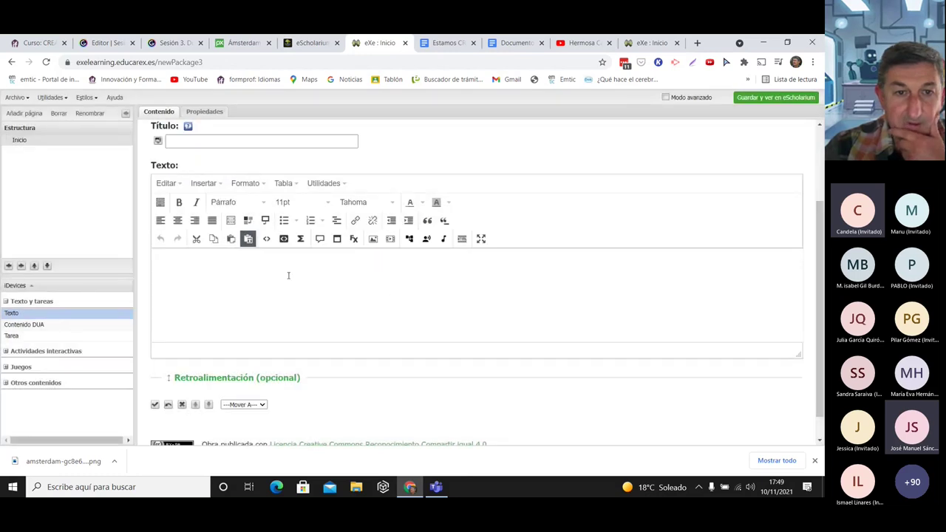
Load amsterdam-gc8e6848db_640 from Descargas into the image optimizer, and close the image dialogs without inserting it.
{"action": "left_click", "coordinate": [373, 238]}
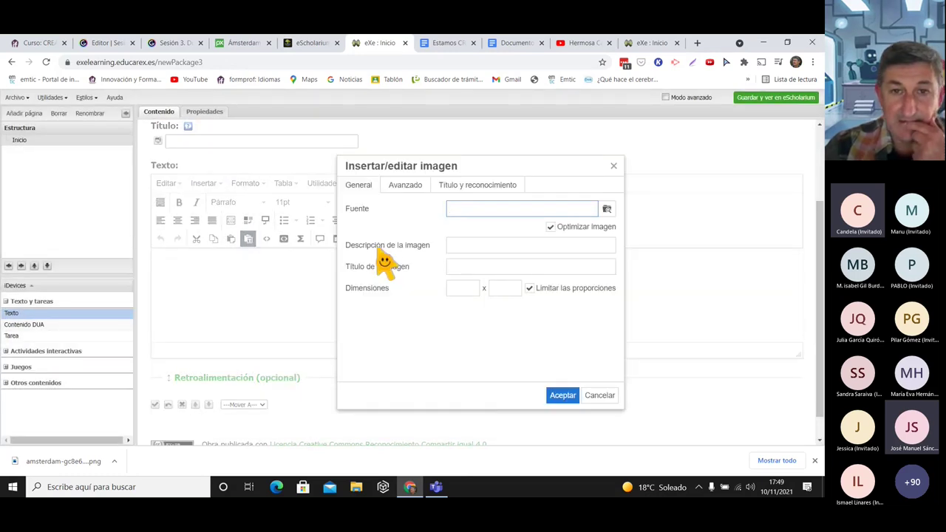
{"action": "left_click", "coordinate": [607, 210]}
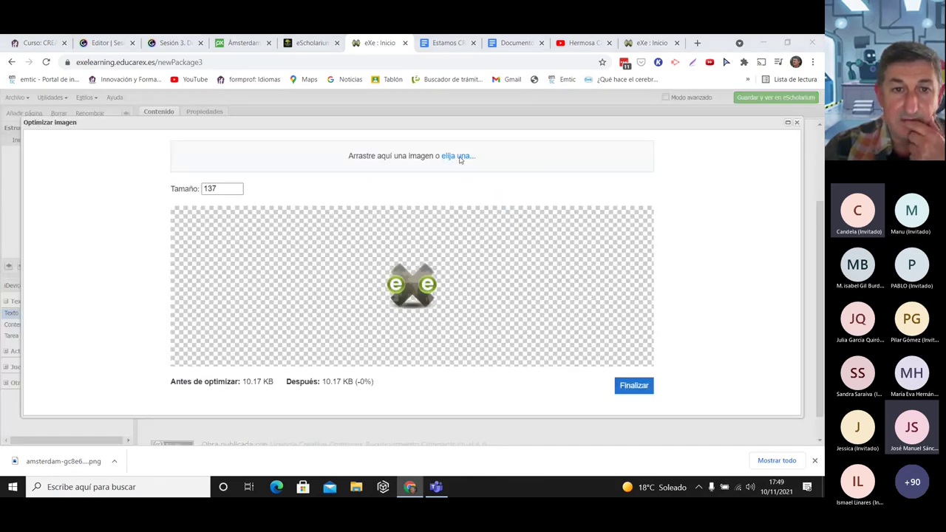
{"action": "left_click", "coordinate": [457, 156]}
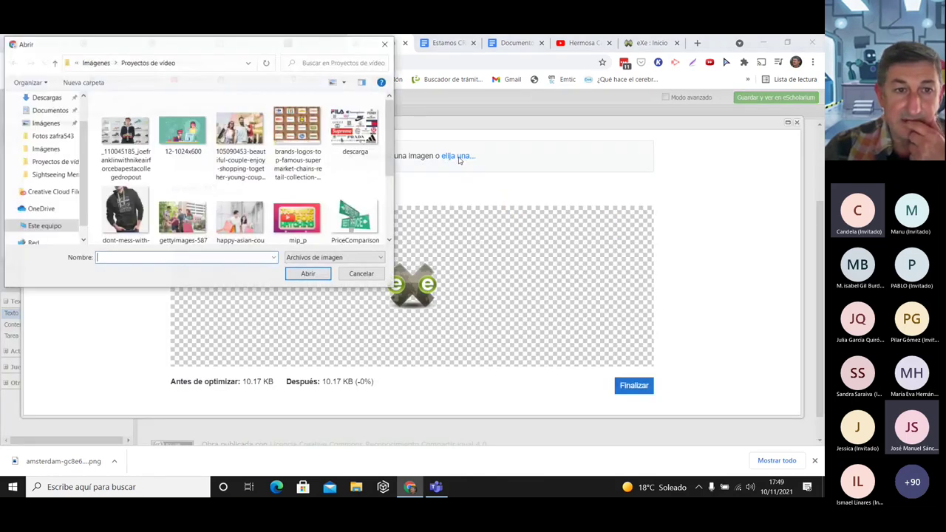
{"action": "left_click", "coordinate": [46, 97]}
{"action": "left_click", "coordinate": [151, 129]}
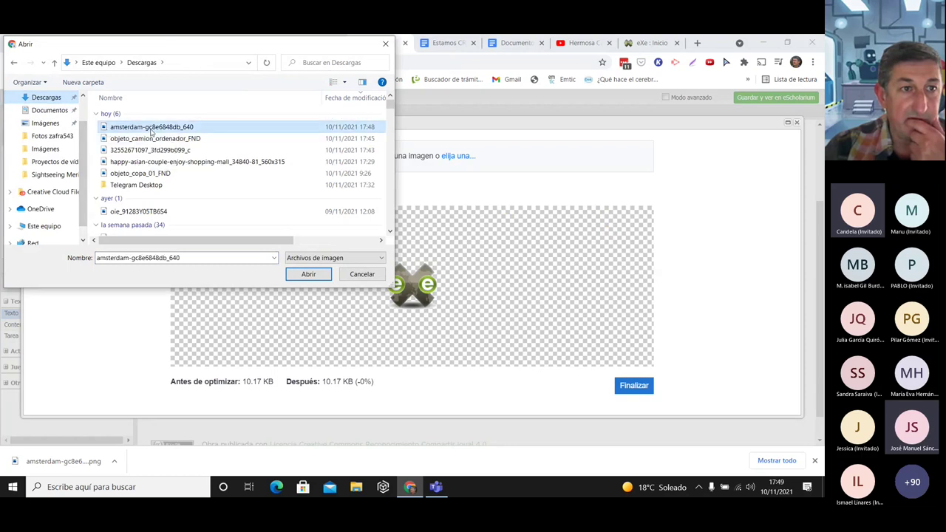
{"action": "left_click", "coordinate": [294, 279]}
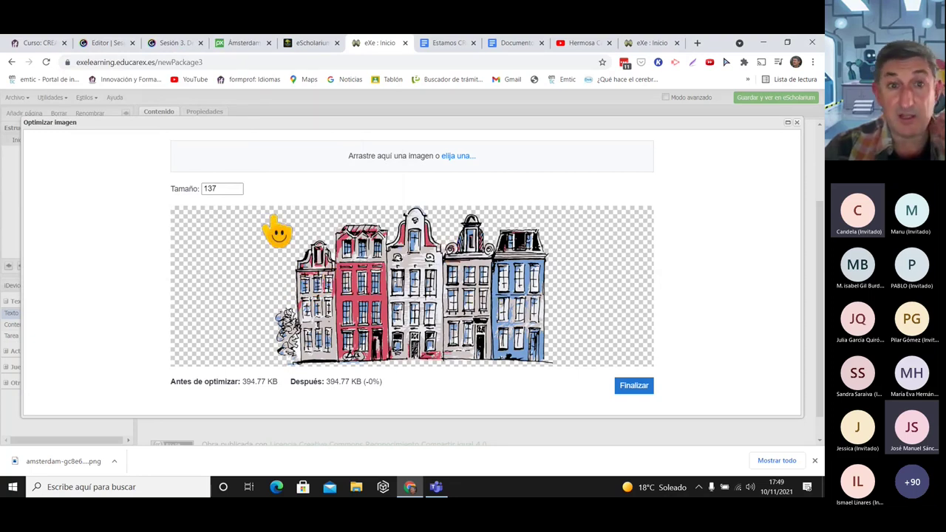
{"action": "left_click", "coordinate": [797, 123]}
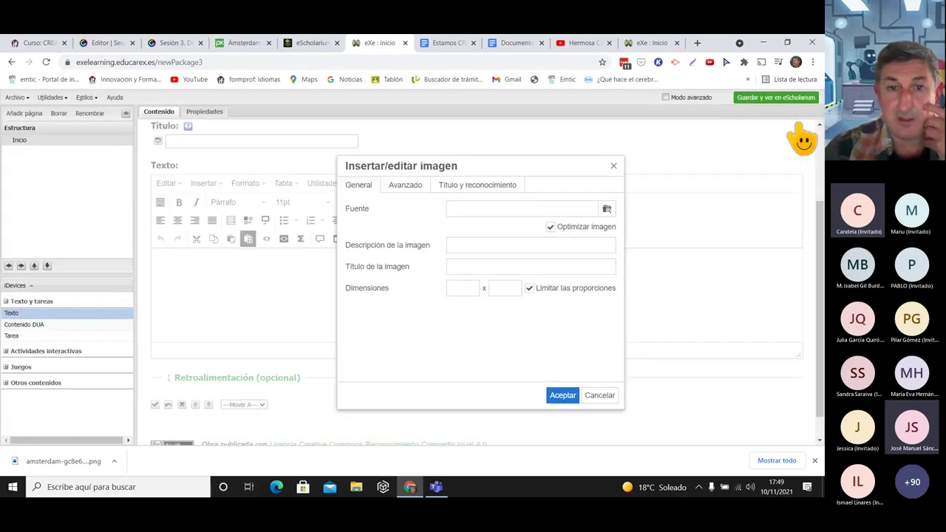
{"action": "left_click", "coordinate": [613, 166]}
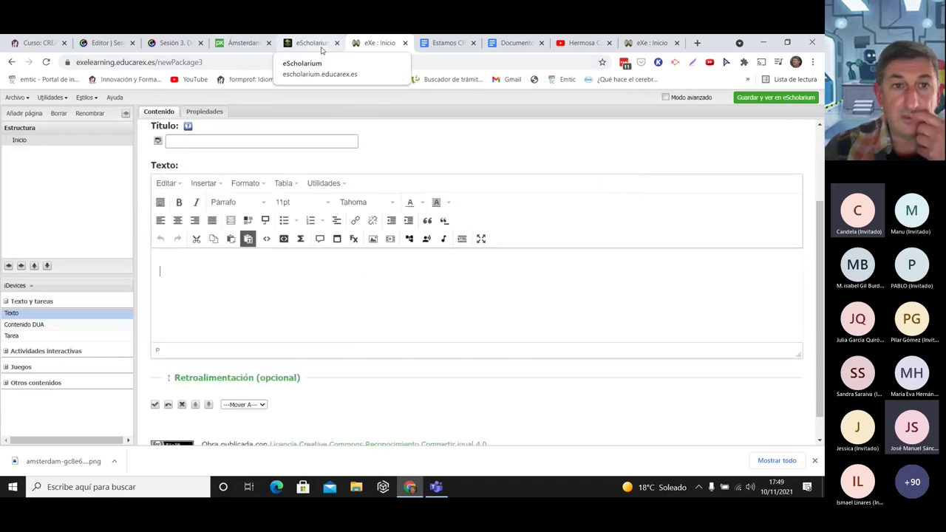
Open simpleimageresizer.com in a new browser tab and select amsterdam-gc8e6848db_640 from Descargas as the image to resize.
{"action": "left_click", "coordinate": [698, 43]}
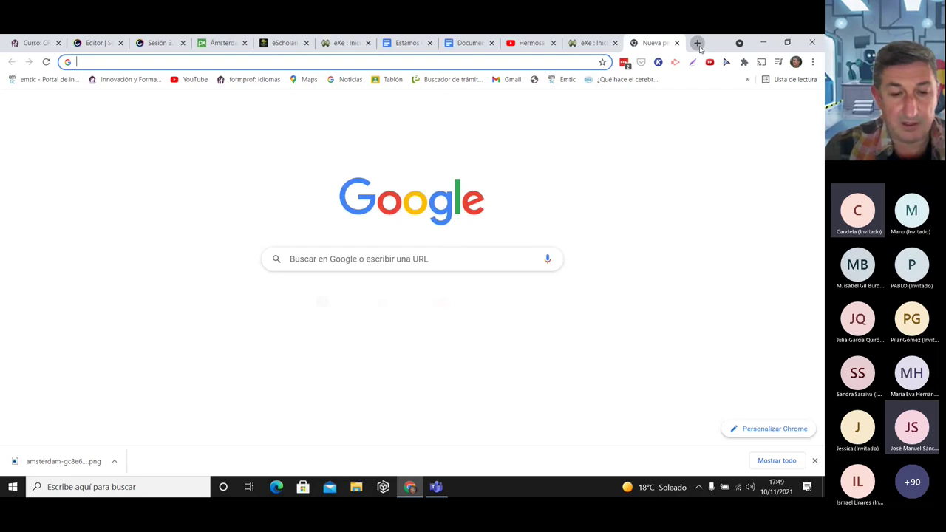
{"action": "type", "text": "simple"}
{"action": "key", "text": "Return"}
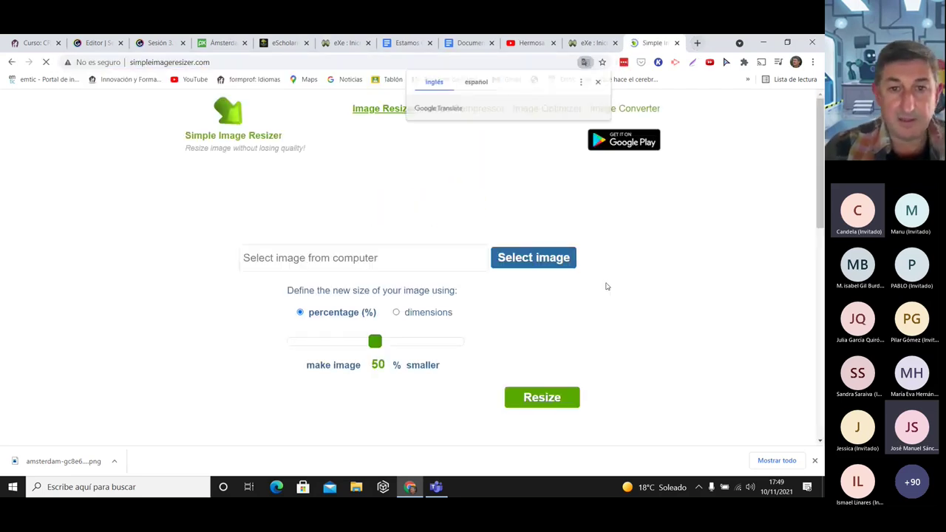
{"action": "left_click", "coordinate": [517, 263]}
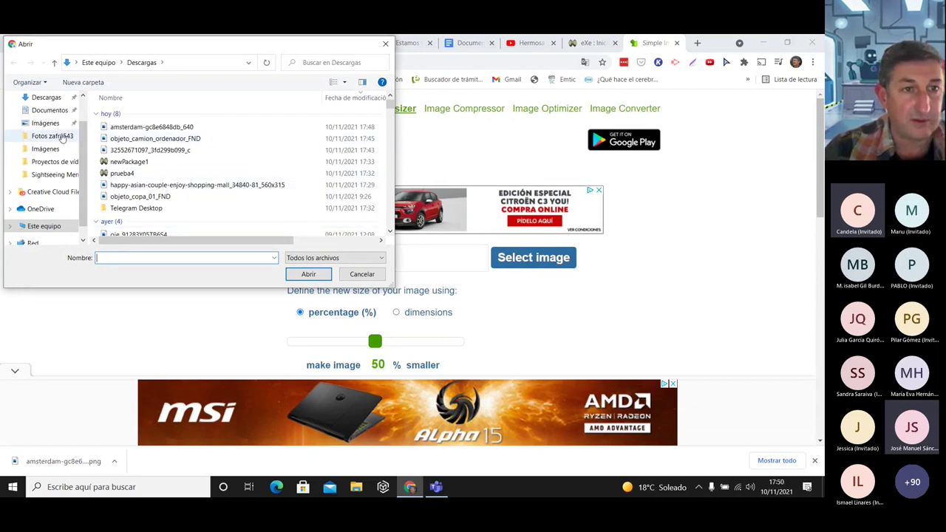
{"action": "left_click", "coordinate": [52, 96]}
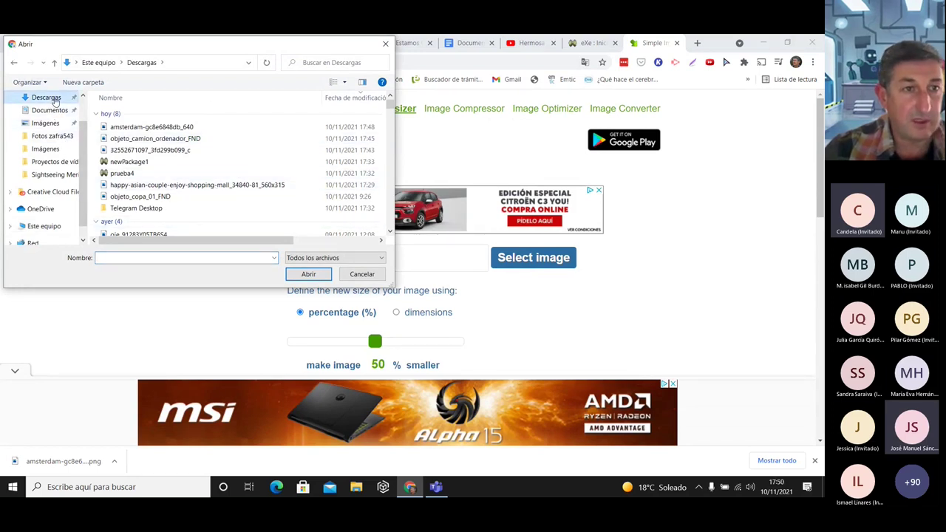
{"action": "left_click", "coordinate": [129, 128]}
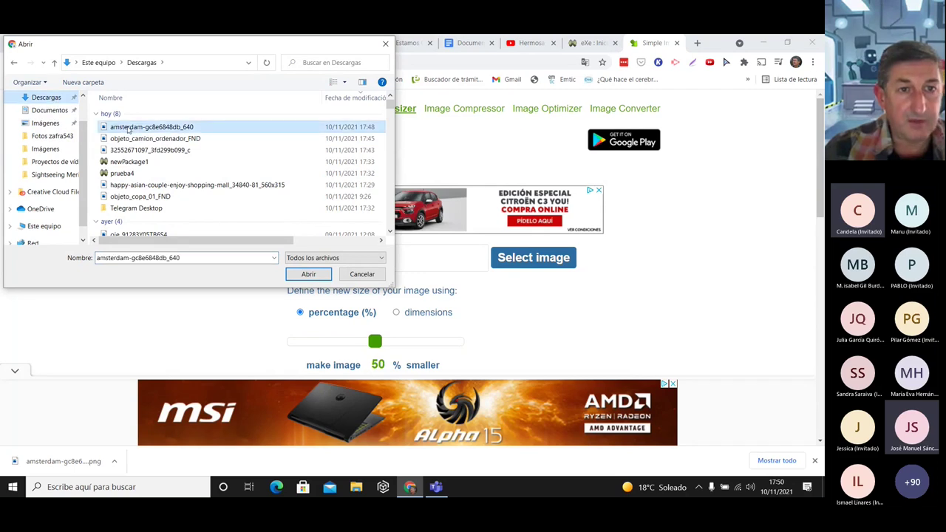
{"action": "left_click", "coordinate": [308, 274]}
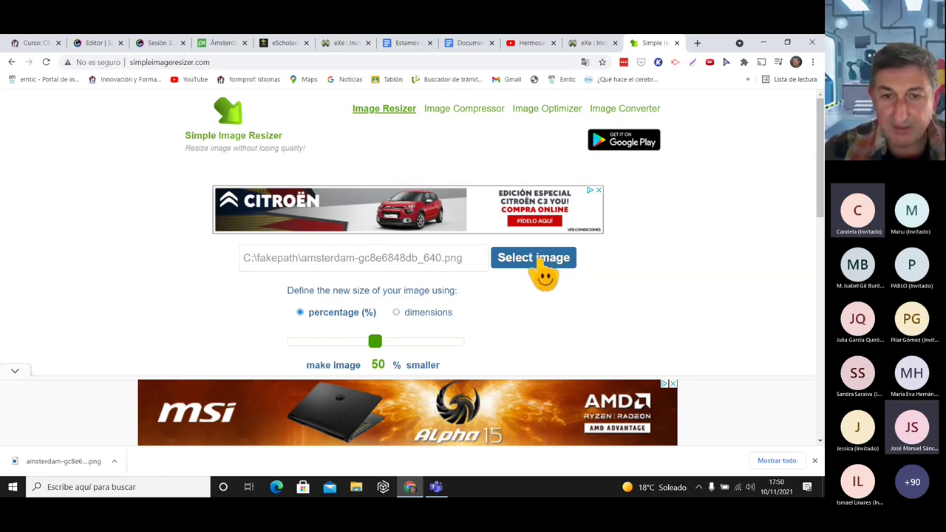
{"action": "left_click", "coordinate": [541, 270]}
{"action": "left_click", "coordinate": [390, 43]}
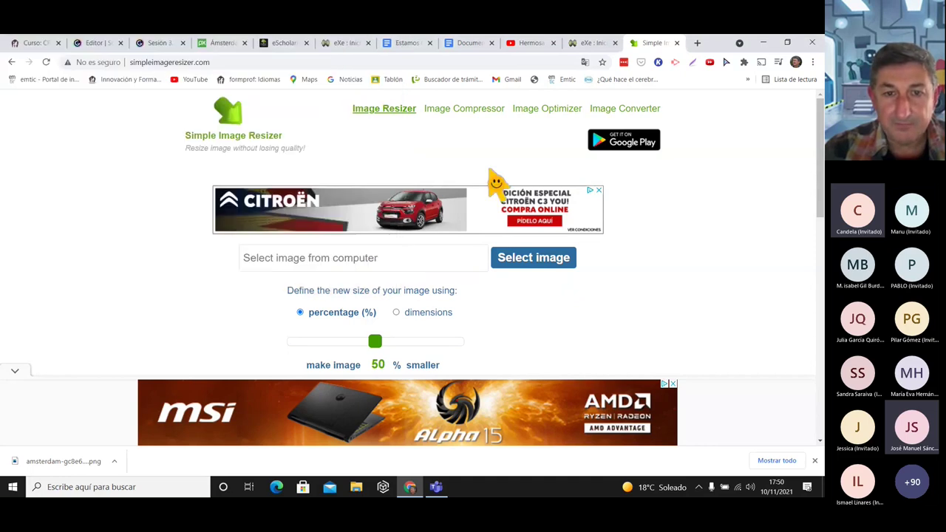
{"action": "left_click", "coordinate": [529, 267]}
{"action": "left_click", "coordinate": [169, 126]}
{"action": "left_click", "coordinate": [308, 273]}
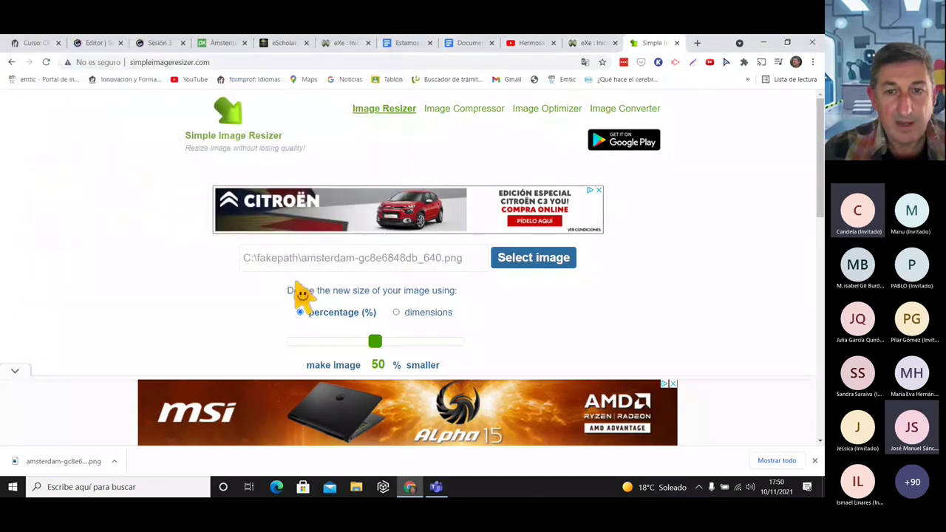
Resize the Amsterdam image by dimensions to 560 × 315.
{"action": "left_click", "coordinate": [411, 317]}
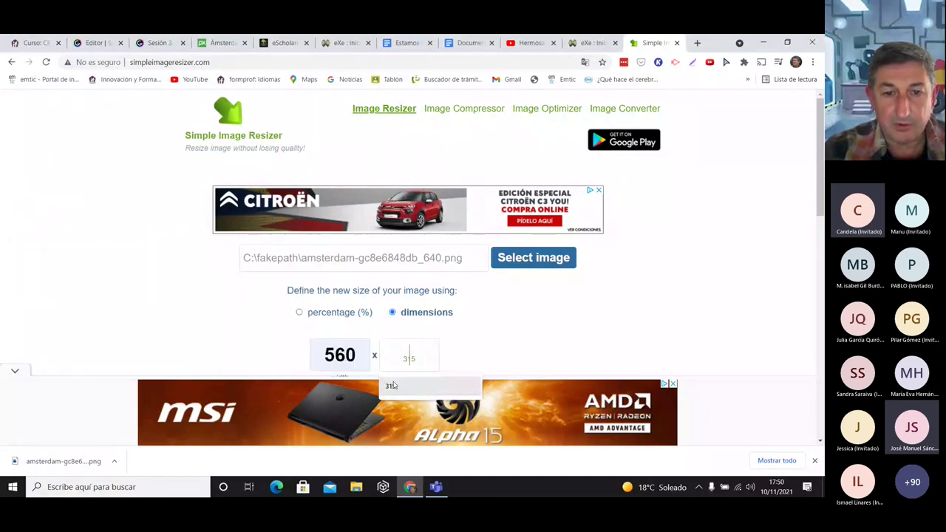
{"action": "left_click_drag", "start_coordinate": [816, 180], "coordinate": [801, 206]}
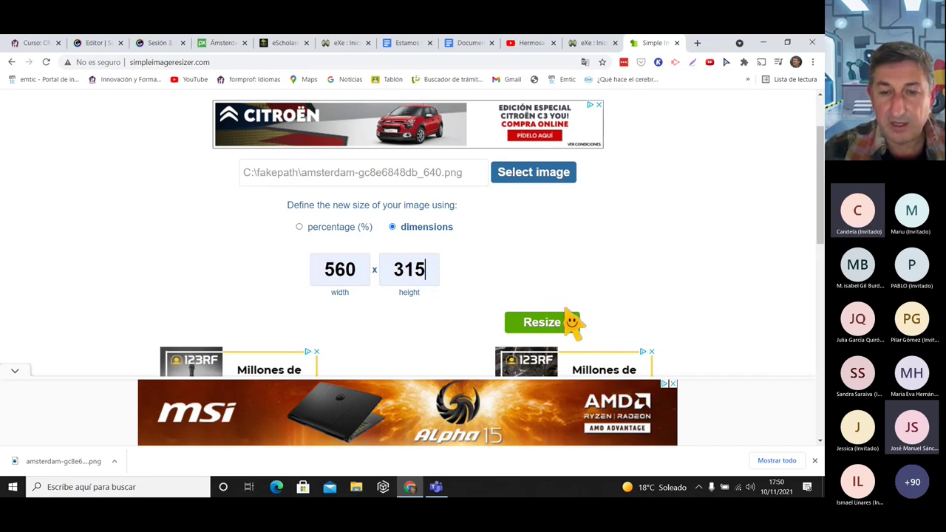
{"action": "left_click", "coordinate": [550, 327]}
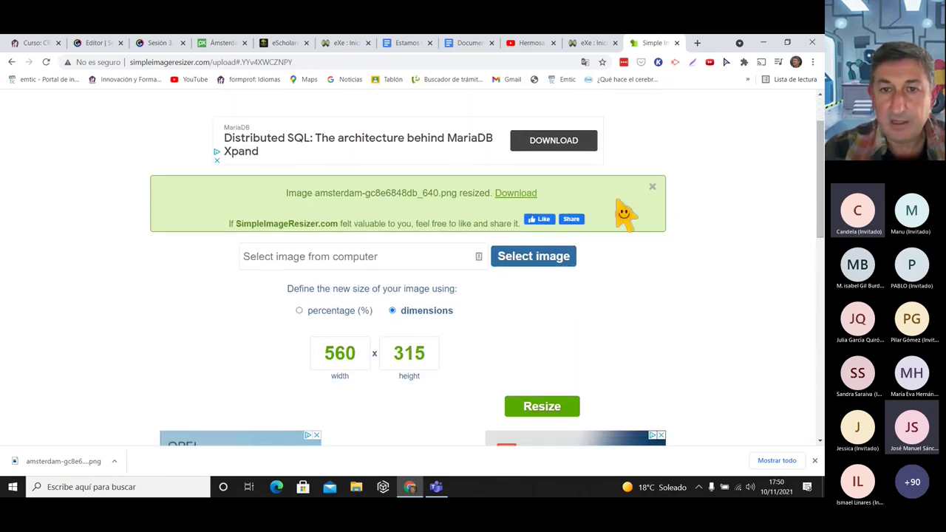
Open the resized Amsterdam image and save it in Descargas as the PNG amsterdam-gc8e6848db_640_560x315.
{"action": "left_click", "coordinate": [517, 195]}
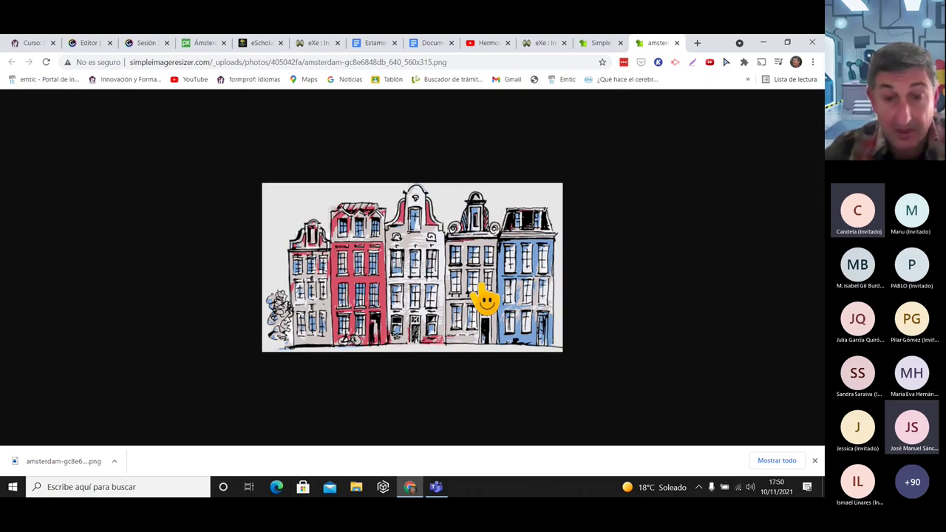
{"action": "right_click", "coordinate": [473, 233]}
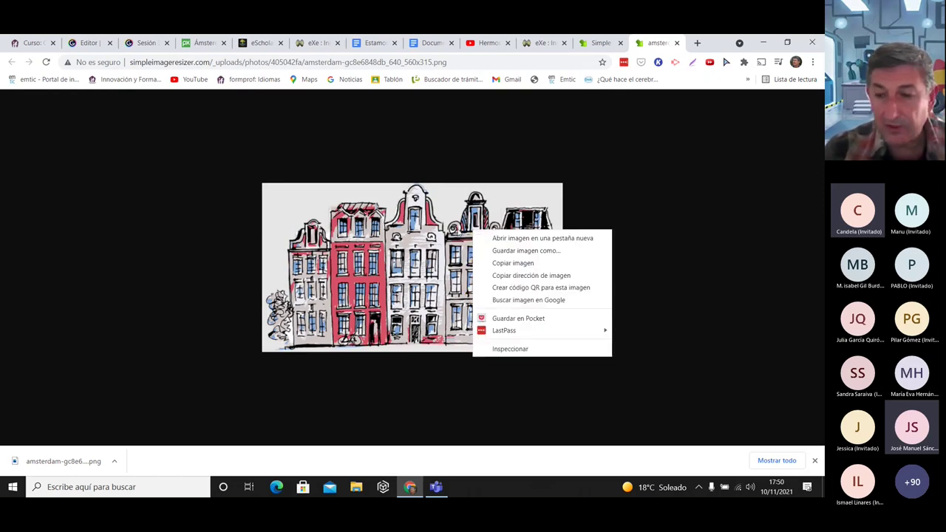
{"action": "left_click", "coordinate": [523, 251]}
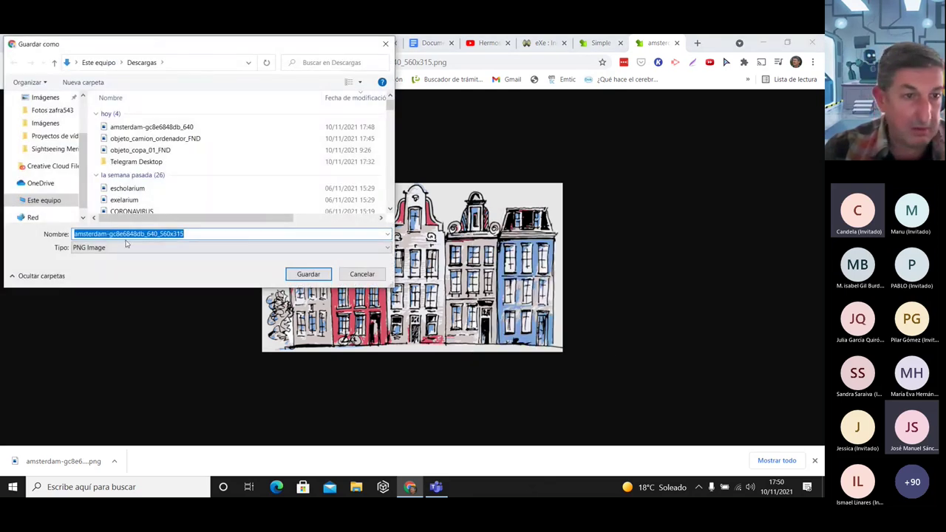
{"action": "left_click_drag", "start_coordinate": [162, 234], "coordinate": [185, 233]}
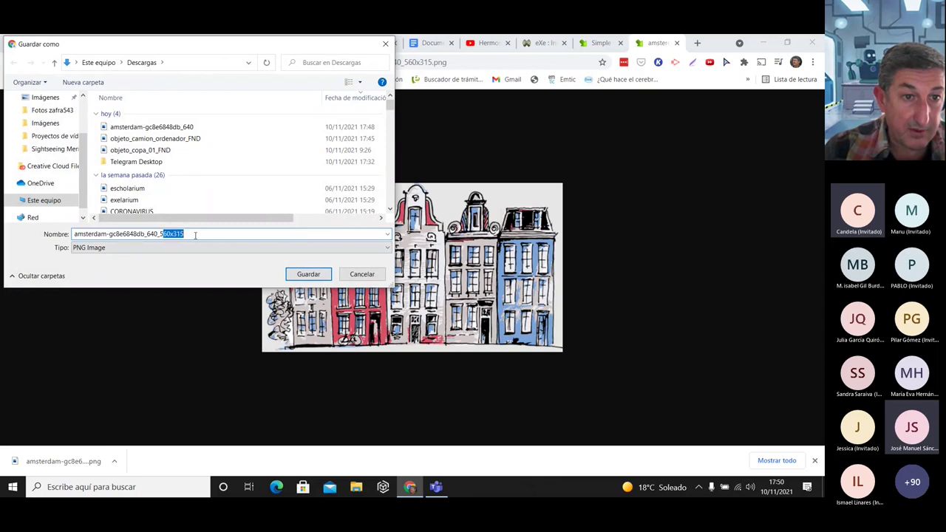
{"action": "left_click", "coordinate": [308, 274]}
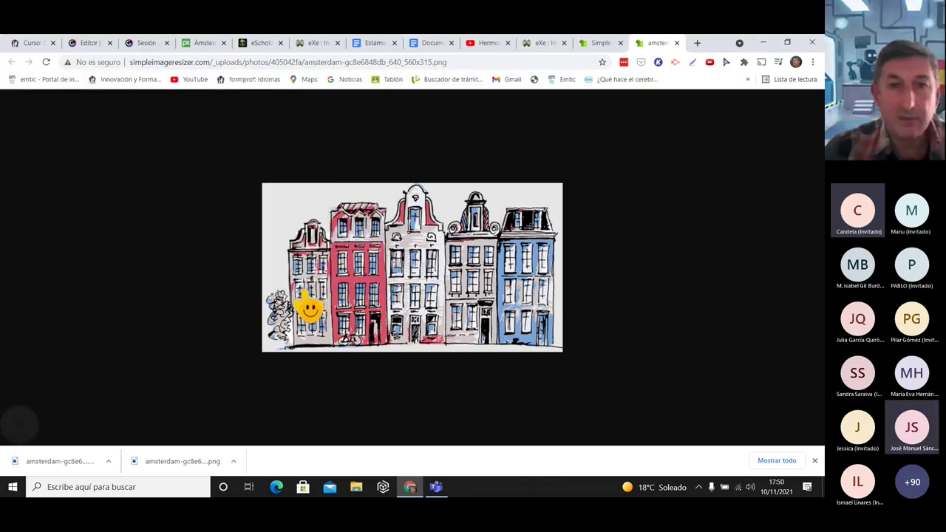
Back in eXeLearning's Texto iDevice, start inserting an image with optimization disabled and load amsterdam-gc8e6848db_640_560x315 as its source.
{"action": "left_click", "coordinate": [314, 43]}
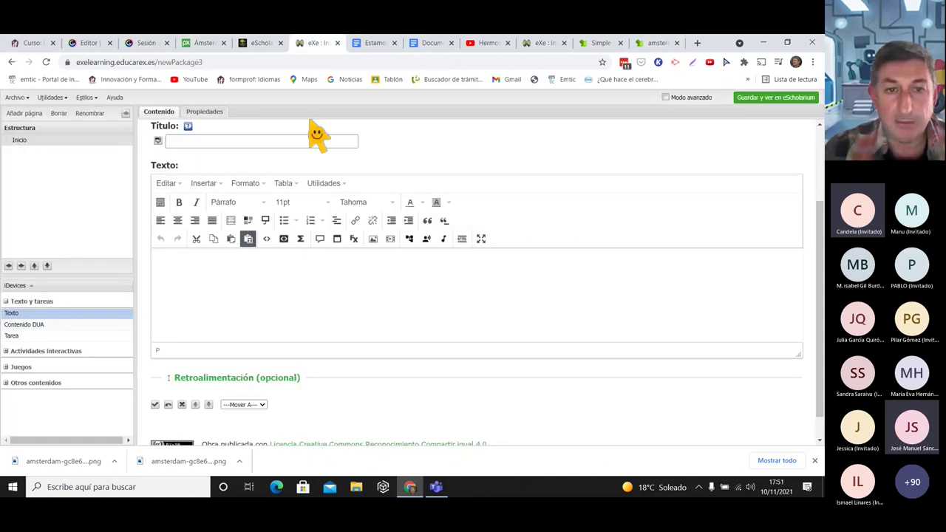
{"action": "left_click", "coordinate": [373, 239]}
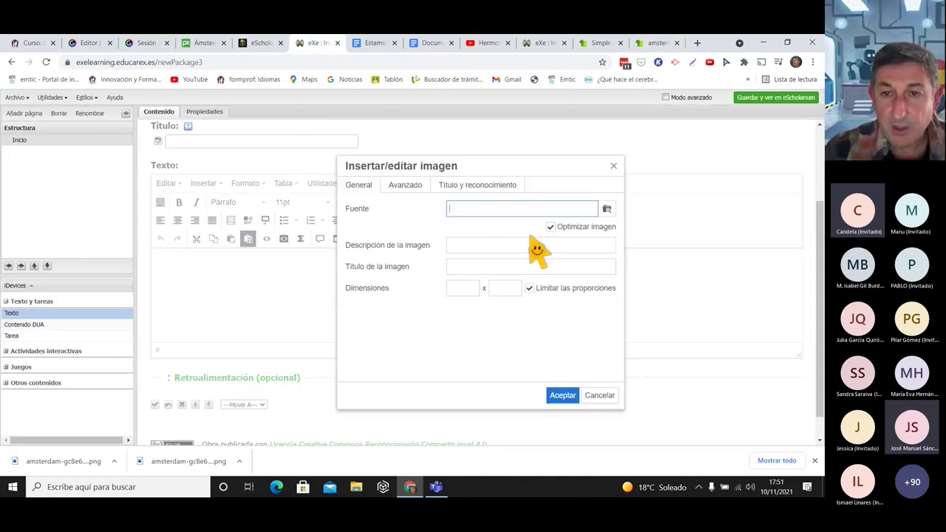
{"action": "left_click", "coordinate": [605, 210]}
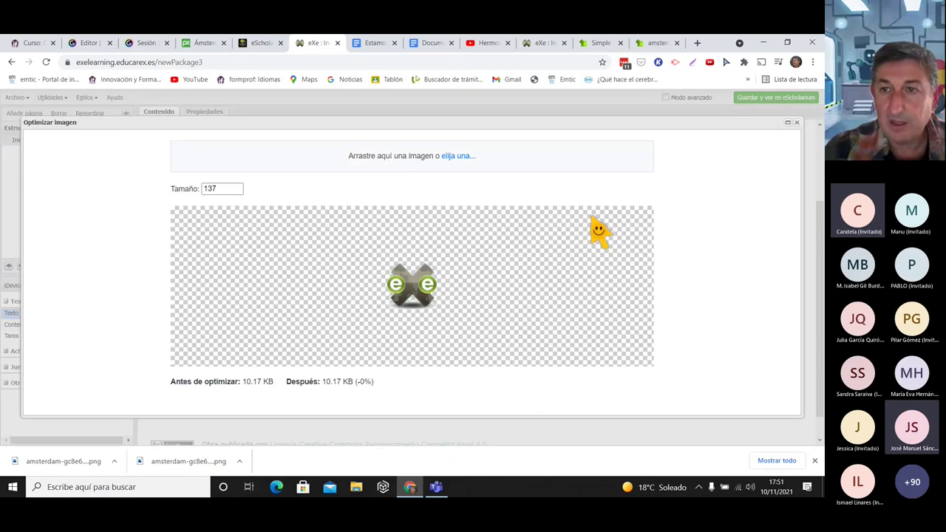
{"action": "left_click", "coordinate": [795, 123]}
{"action": "left_click", "coordinate": [547, 226]}
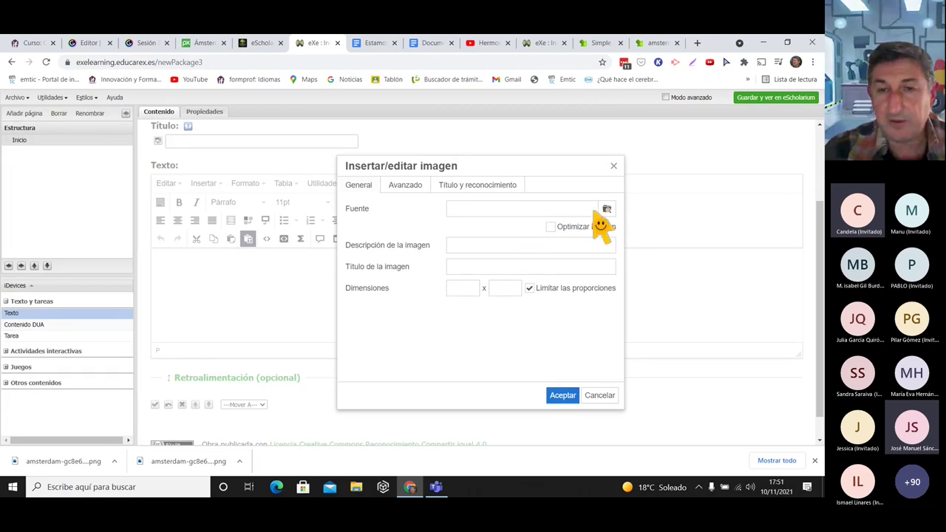
{"action": "left_click", "coordinate": [606, 210]}
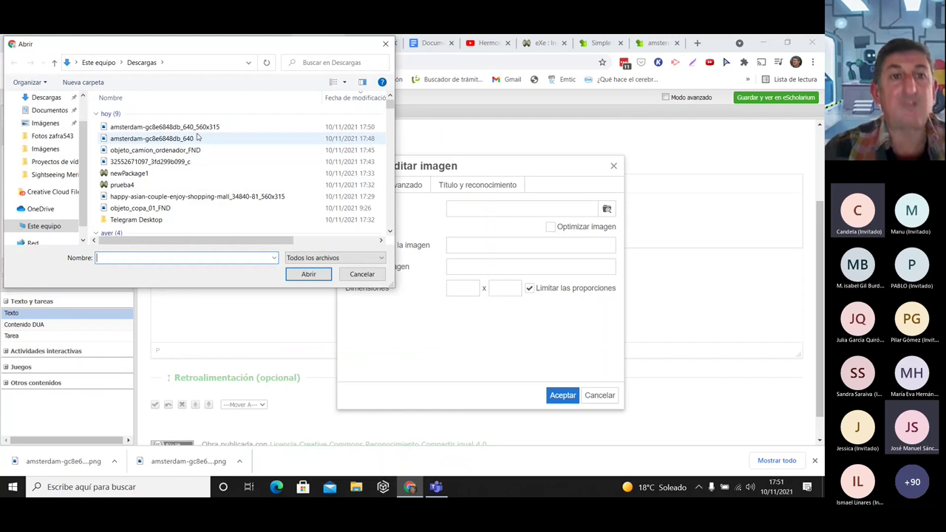
{"action": "double_click", "coordinate": [177, 127]}
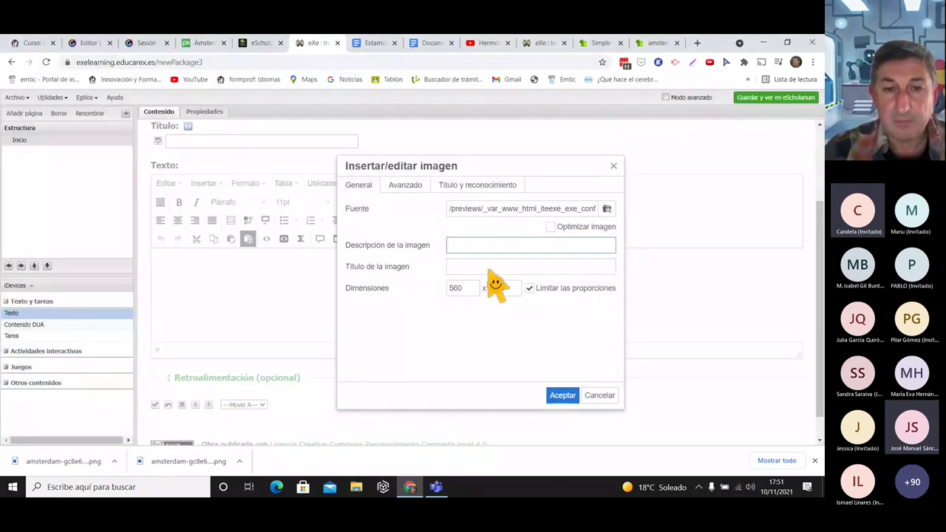
Set the image description to "Casas" and the image title to "Casas. Abrir en ventana nueva".
{"action": "type", "text": "Casas"}
{"action": "key", "text": "Tab"}
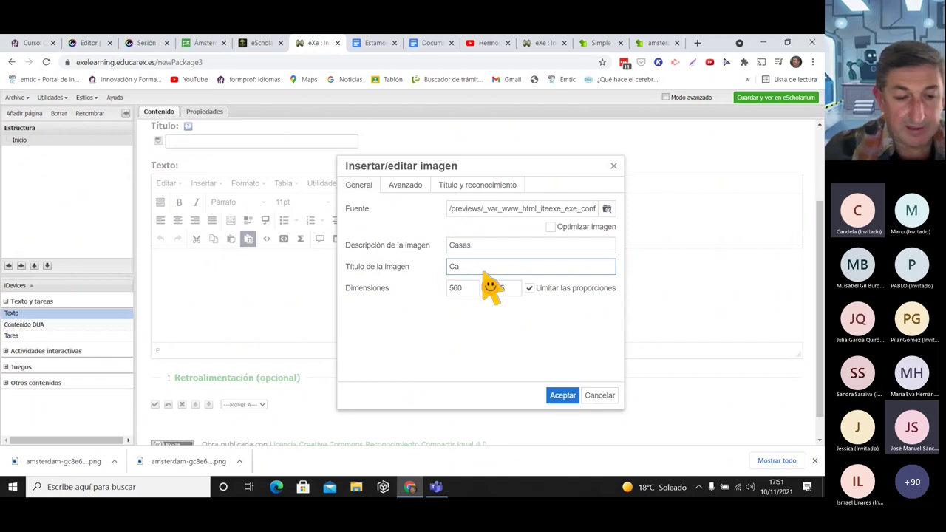
{"action": "type", "text": "Casas. Abri"}
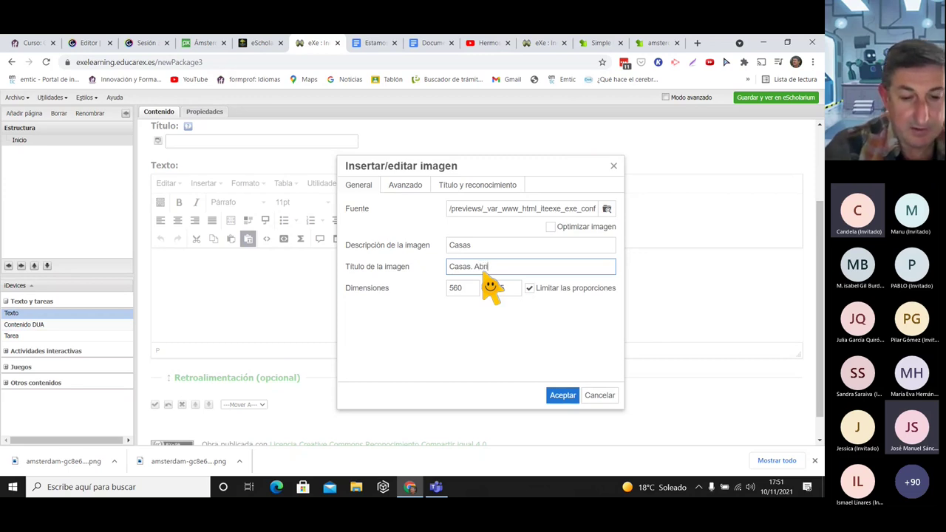
{"action": "type", "text": "r en ventana nueva"}
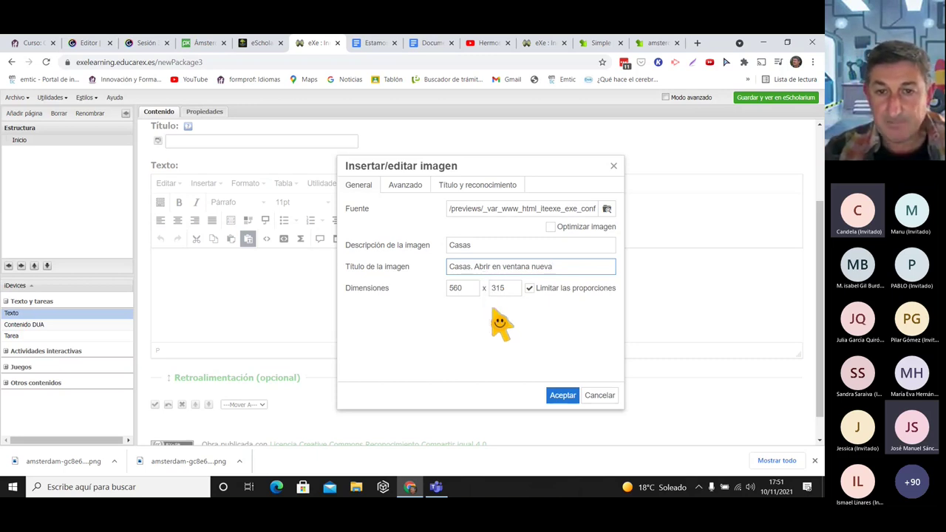
{"action": "left_click", "coordinate": [474, 269]}
{"action": "left_click_drag", "start_coordinate": [474, 268], "coordinate": [558, 289]}
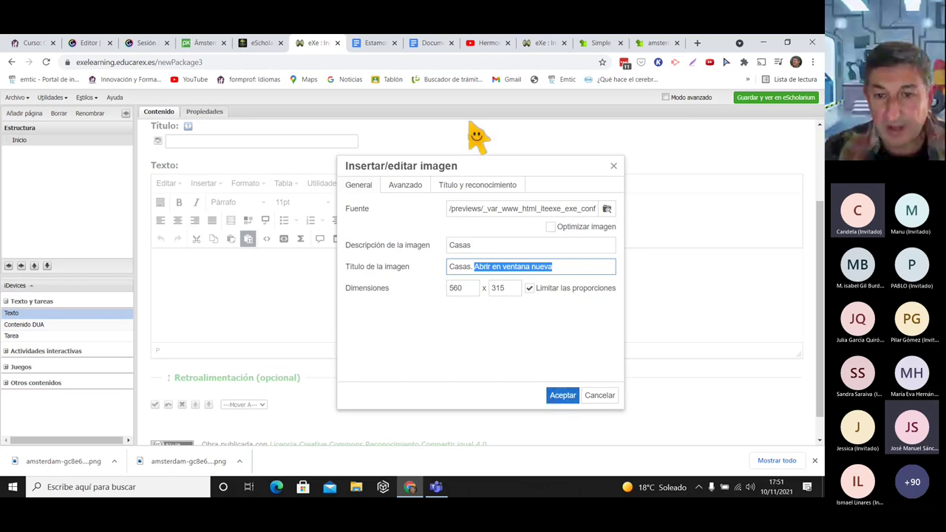
In the image's caption attribution, enter the title "Casas" and set its title link to the Pixabay page address of the Amsterdam houses image.
{"action": "left_click", "coordinate": [465, 185]}
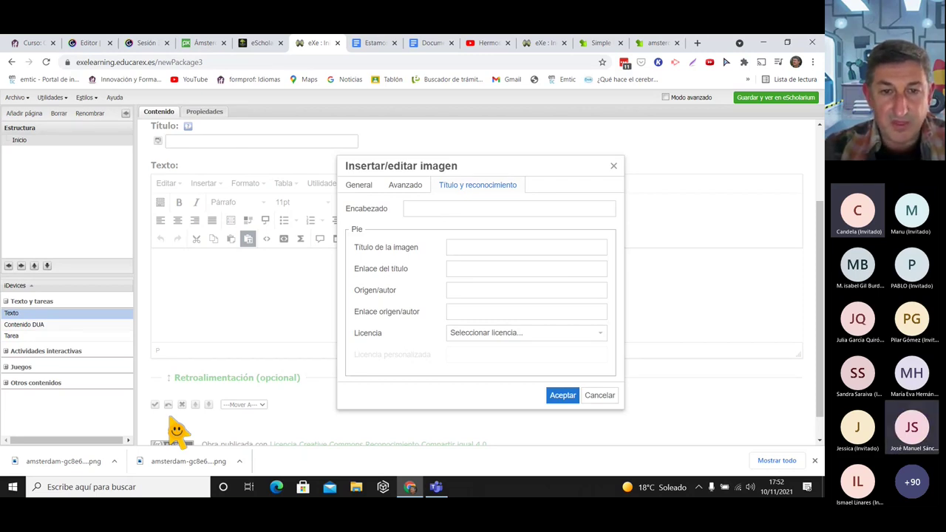
{"action": "left_click", "coordinate": [486, 251]}
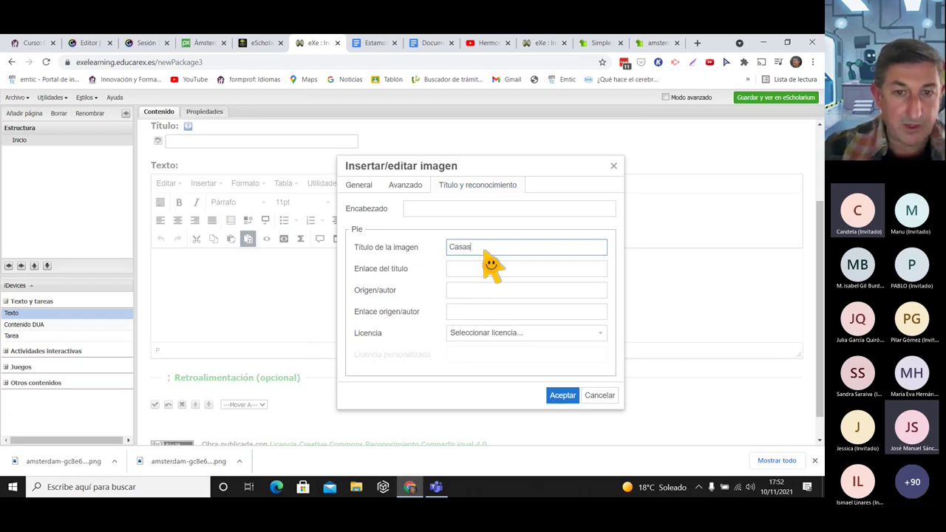
{"action": "left_click", "coordinate": [471, 272]}
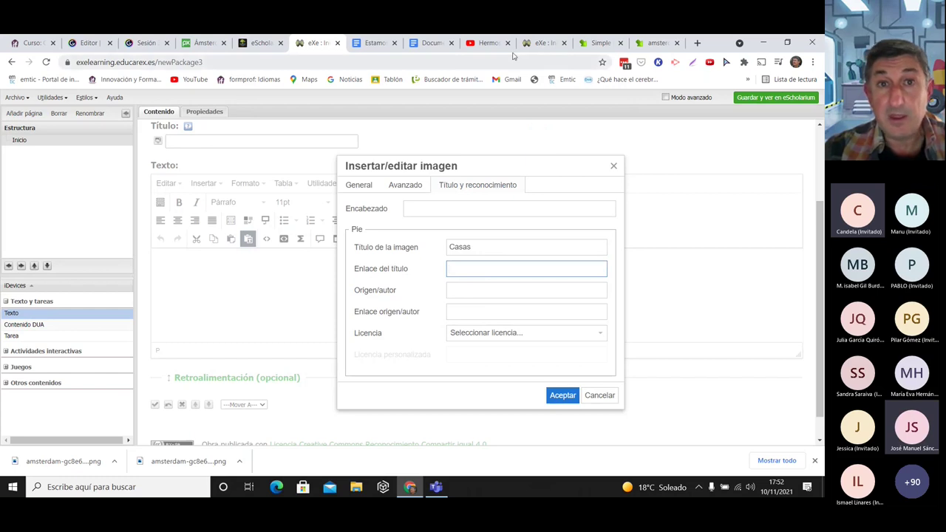
{"action": "left_click", "coordinate": [205, 43]}
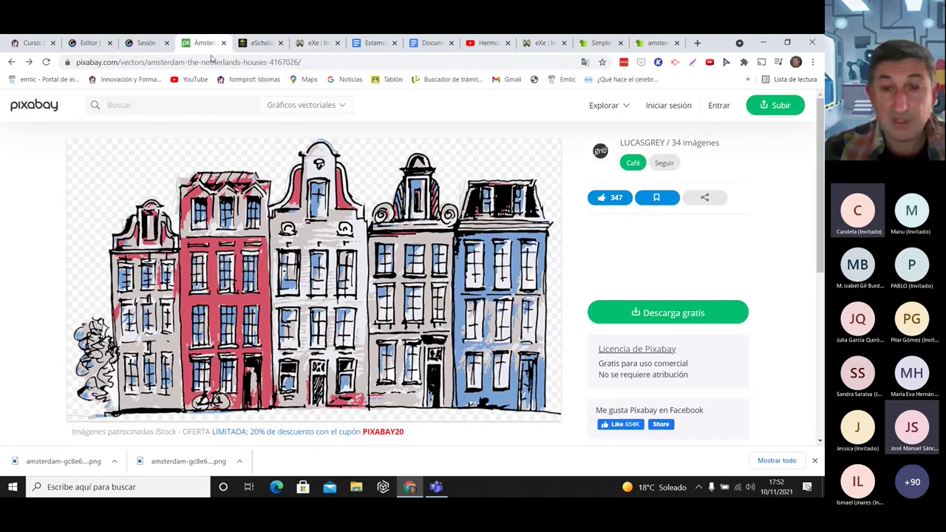
{"action": "left_click", "coordinate": [334, 62]}
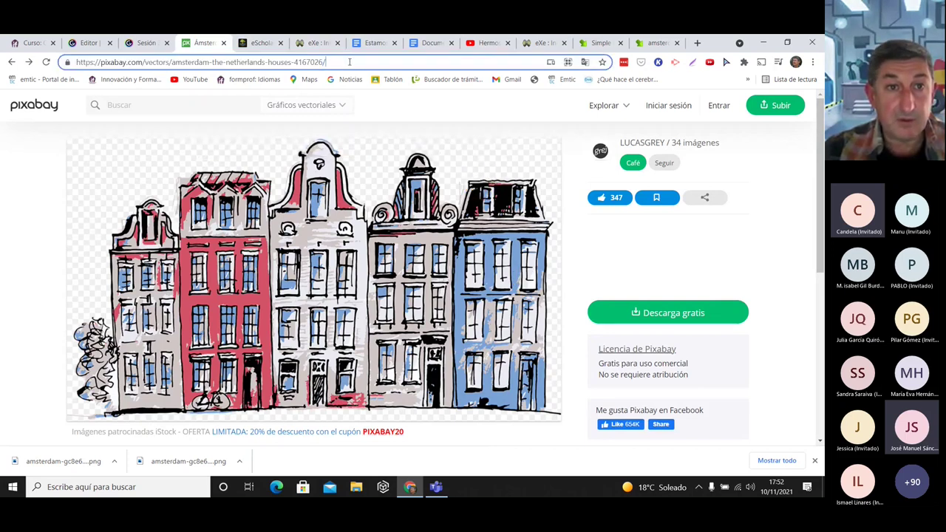
{"action": "right_click", "coordinate": [161, 63]}
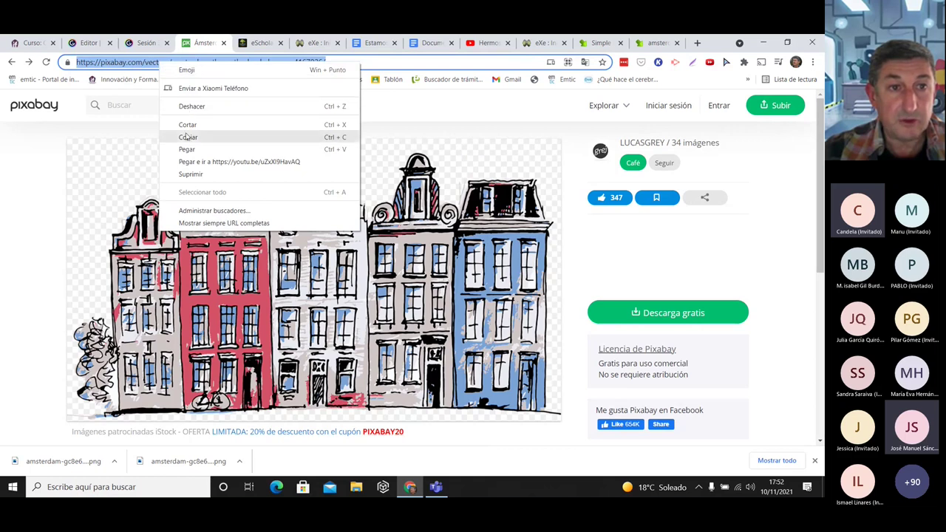
{"action": "left_click", "coordinate": [187, 139]}
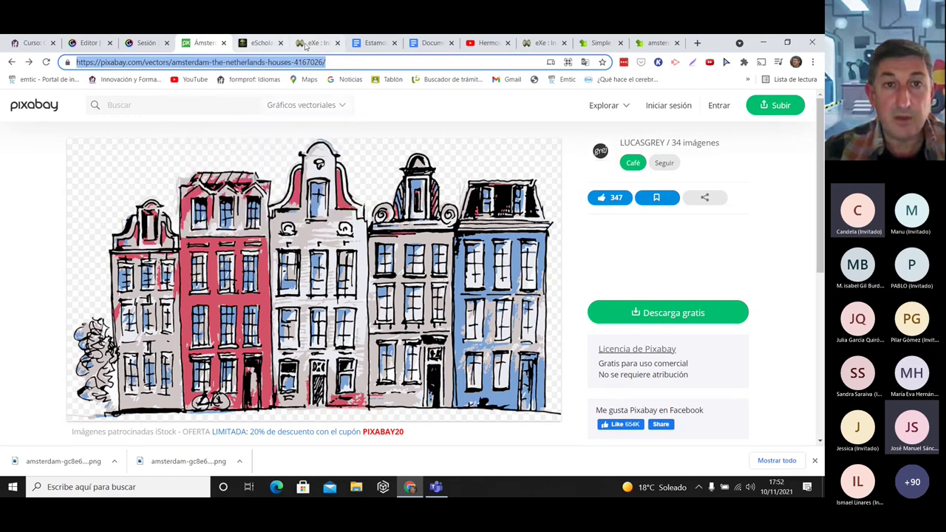
{"action": "left_click", "coordinate": [315, 43]}
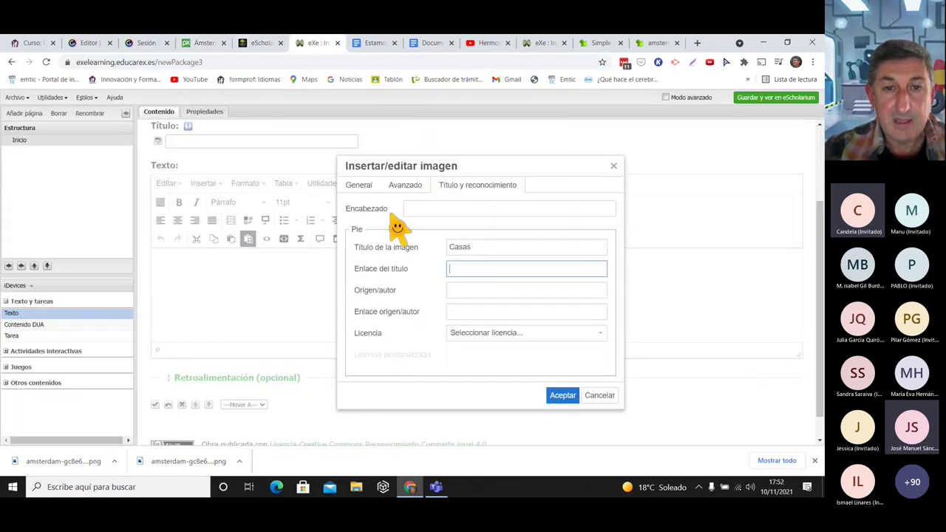
{"action": "key", "text": "ctrl+v"}
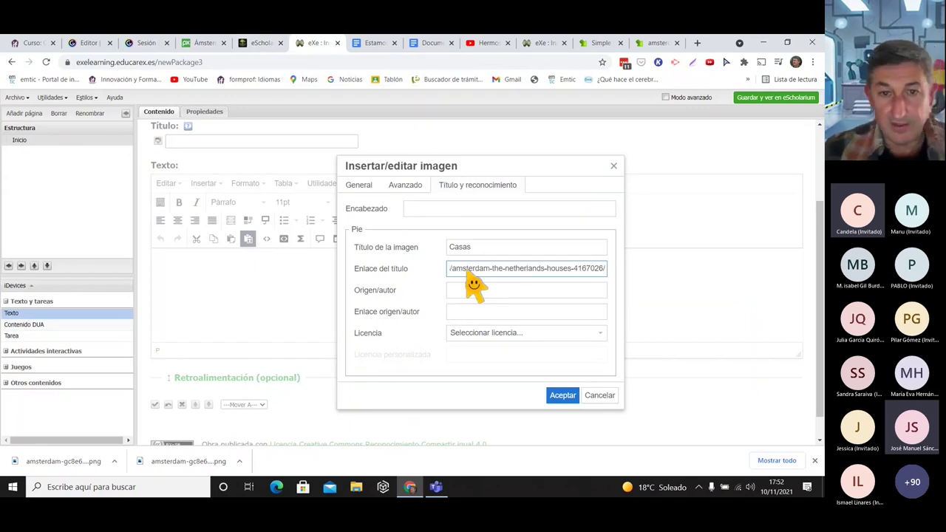
Enter the Pixabay author's username as the image's origin/author and link it to the author's Pixabay profile address.
{"action": "left_click", "coordinate": [477, 294]}
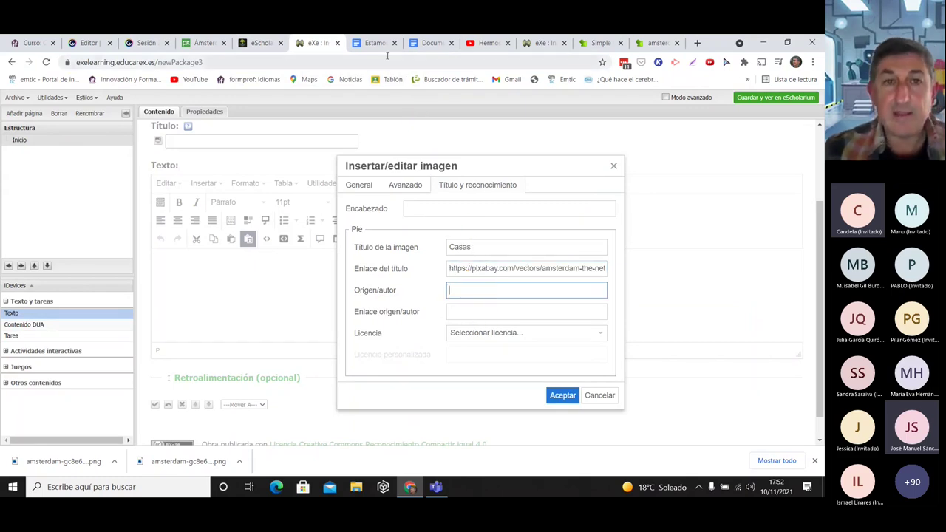
{"action": "left_click", "coordinate": [206, 44]}
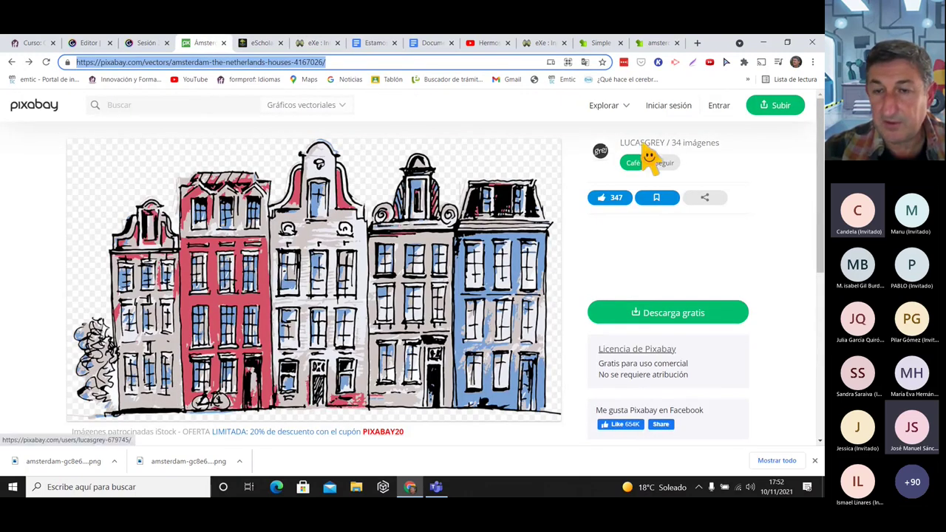
{"action": "left_click", "coordinate": [642, 151]}
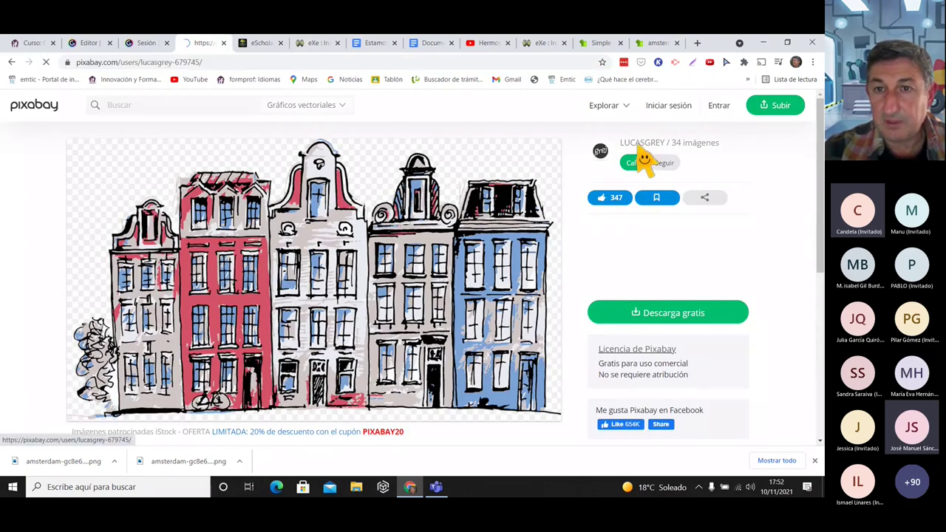
{"action": "left_click", "coordinate": [326, 62]}
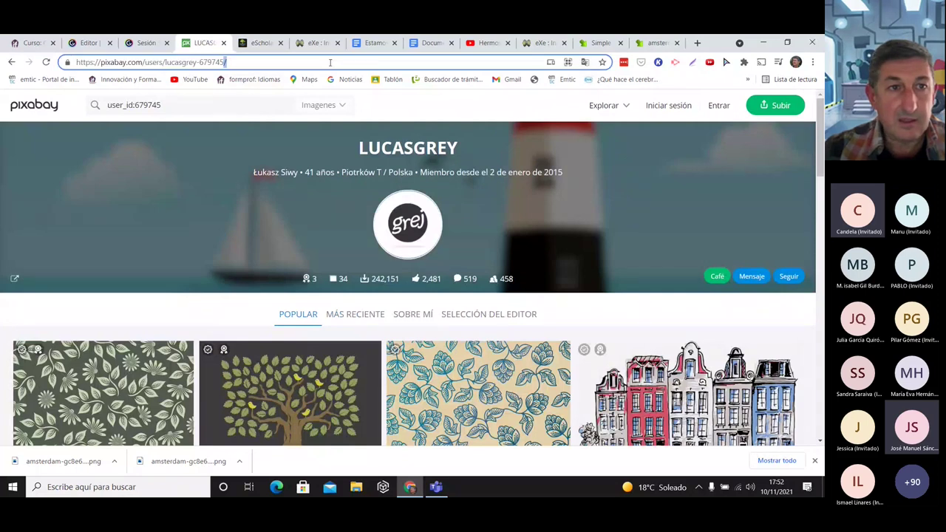
{"action": "left_click", "coordinate": [231, 62]}
{"action": "key", "text": "ctrl+c"}
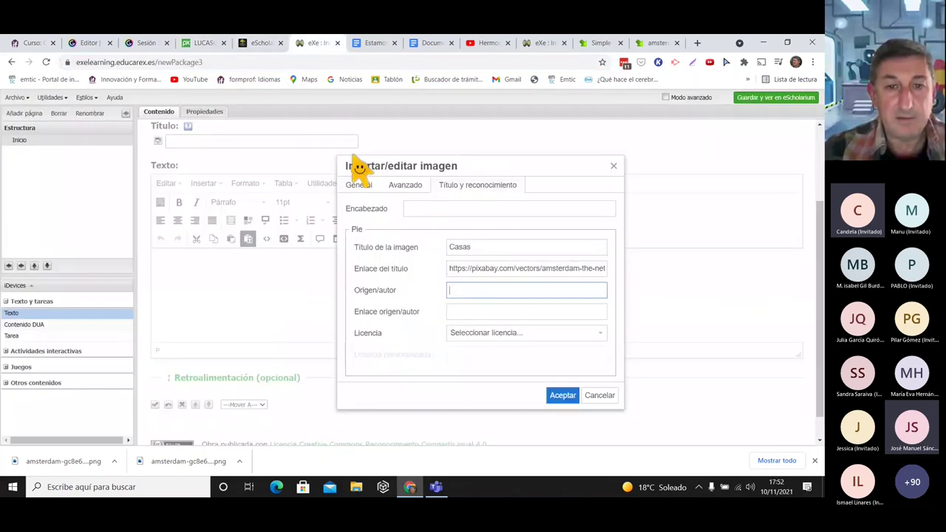
{"action": "left_click", "coordinate": [317, 42]}
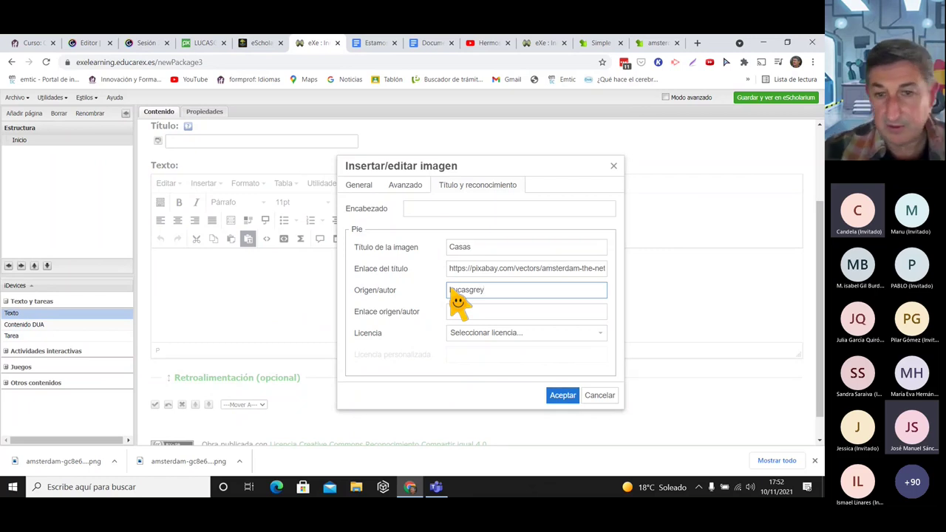
{"action": "left_click", "coordinate": [493, 316]}
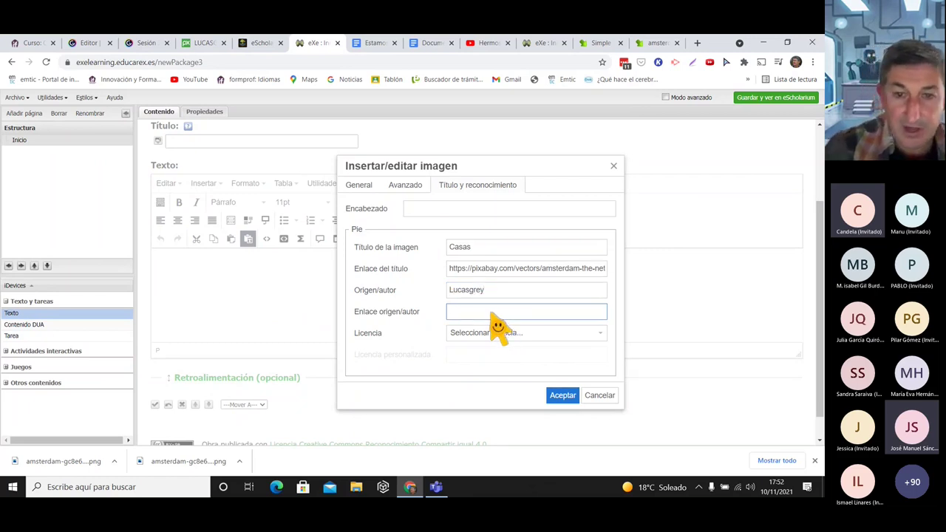
{"action": "key", "text": "ctrl+v"}
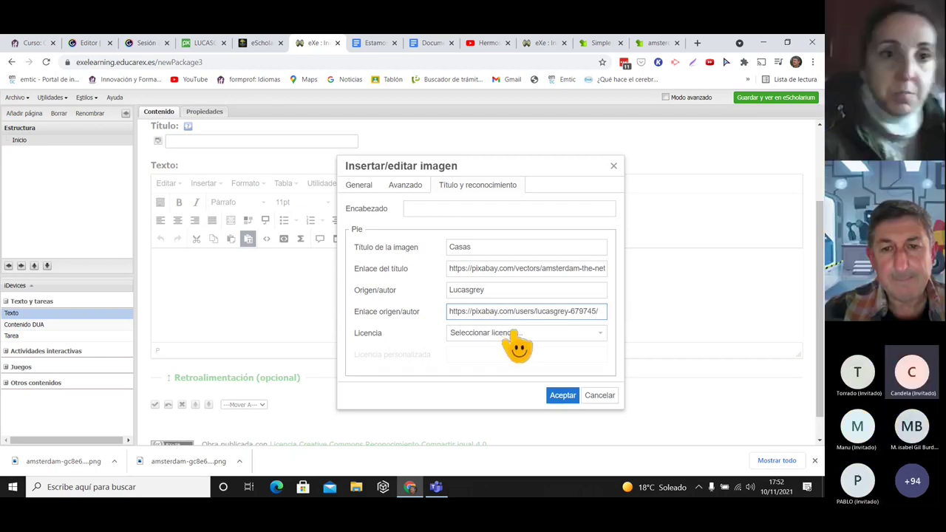
Set the image licence to Dominio público, insert the image and save the Texto iDevice.
{"action": "left_click", "coordinate": [564, 342]}
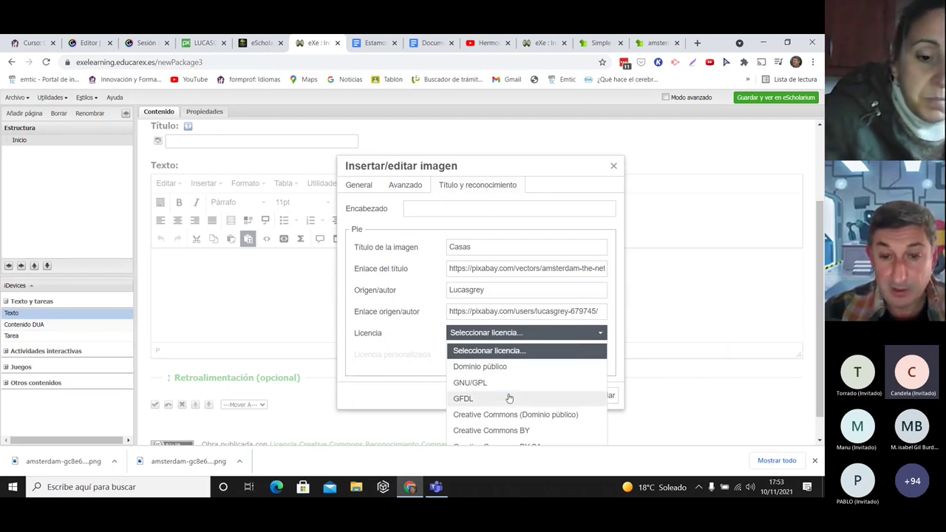
{"action": "scroll", "coordinate": [500, 443], "scroll_direction": "up", "scroll_amount": 1}
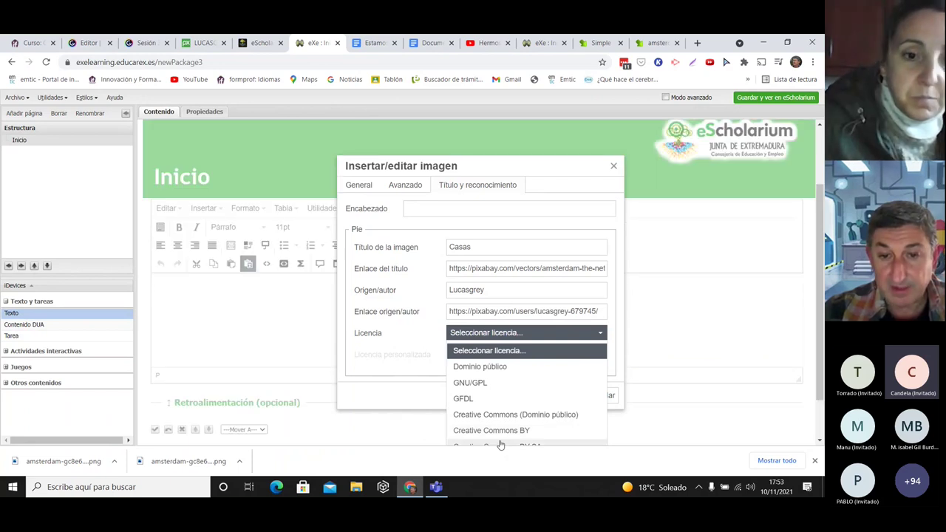
{"action": "left_click", "coordinate": [479, 367]}
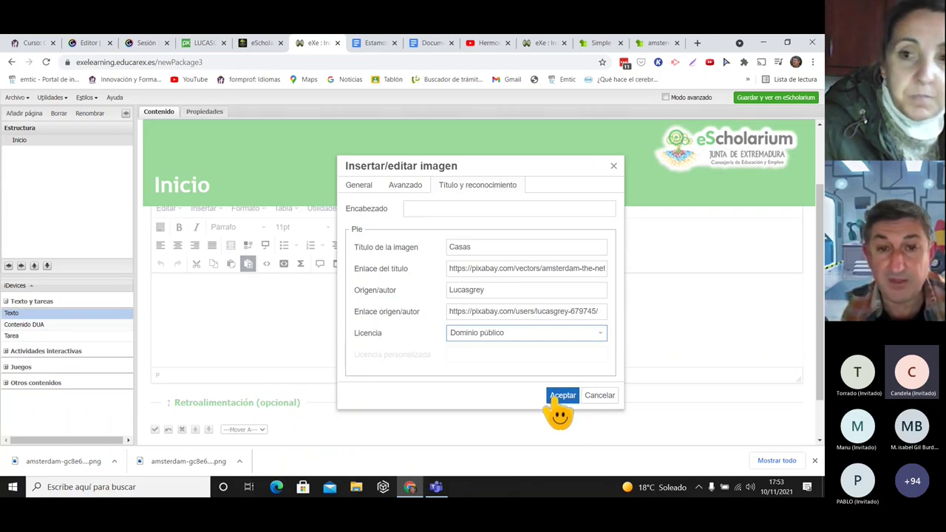
{"action": "left_click", "coordinate": [560, 396]}
{"action": "left_click_drag", "start_coordinate": [799, 338], "coordinate": [799, 295]}
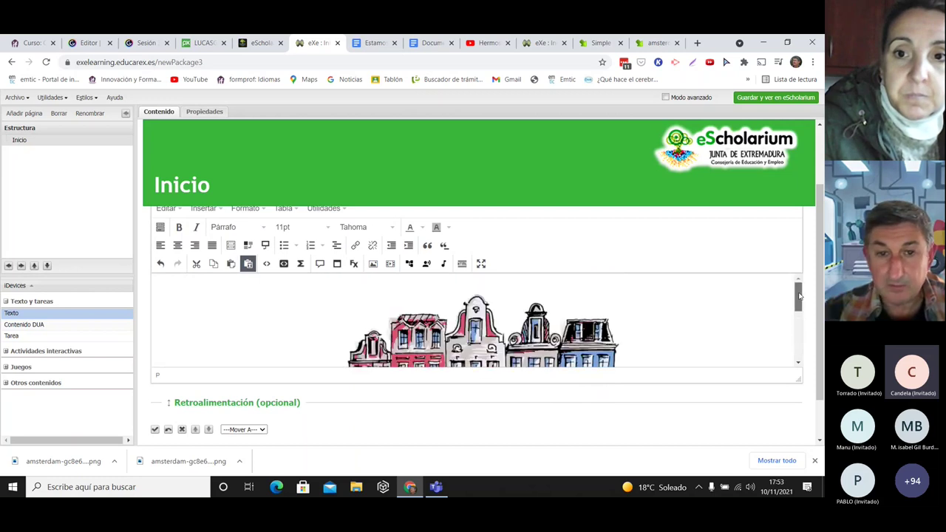
{"action": "left_click", "coordinate": [155, 429]}
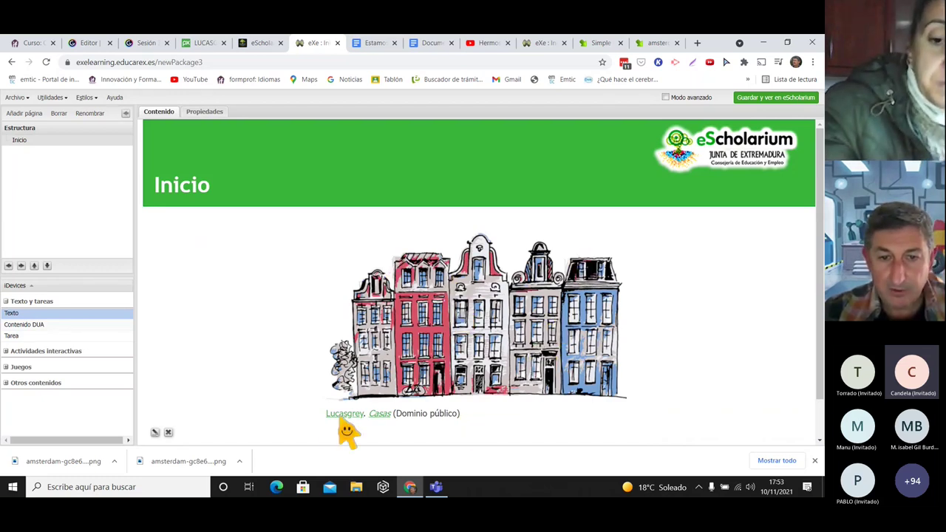
Reopen the Texto iDevice in full-screen editing, centre the attribution caption under the houses image and save the iDevice.
{"action": "left_click", "coordinate": [155, 432]}
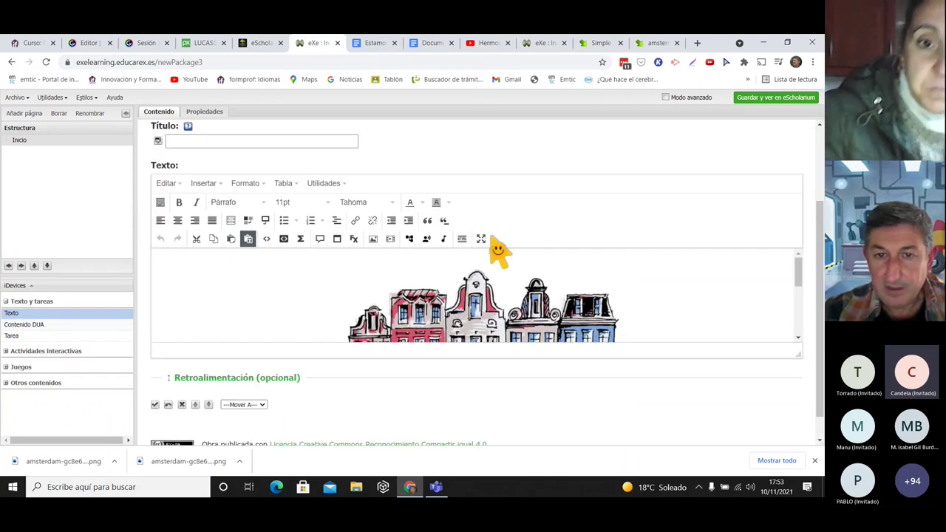
{"action": "left_click", "coordinate": [480, 238]}
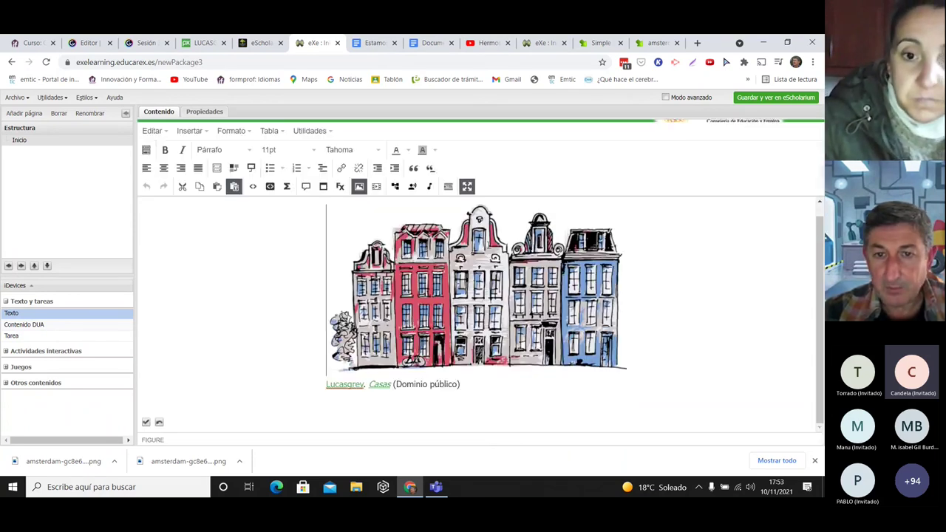
{"action": "left_click_drag", "start_coordinate": [464, 385], "coordinate": [274, 269]}
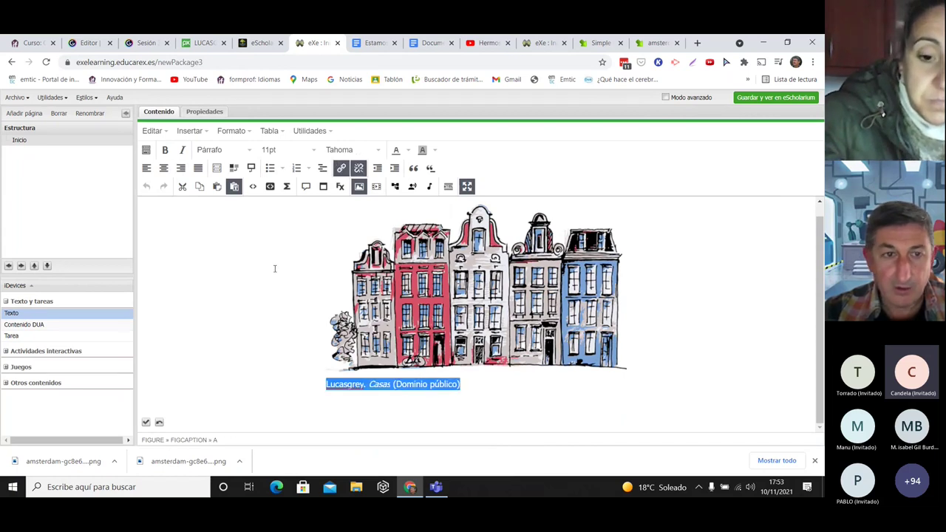
{"action": "left_click", "coordinate": [163, 168]}
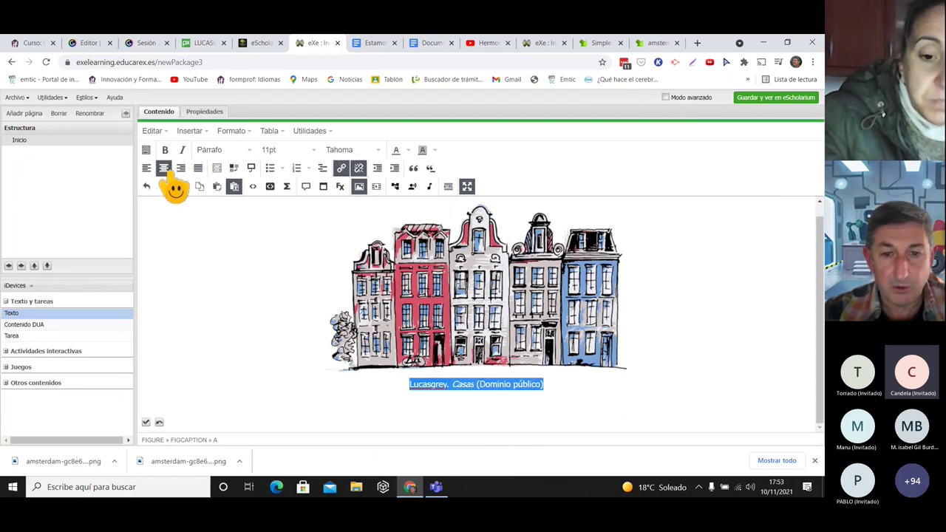
{"action": "left_click", "coordinate": [146, 422]}
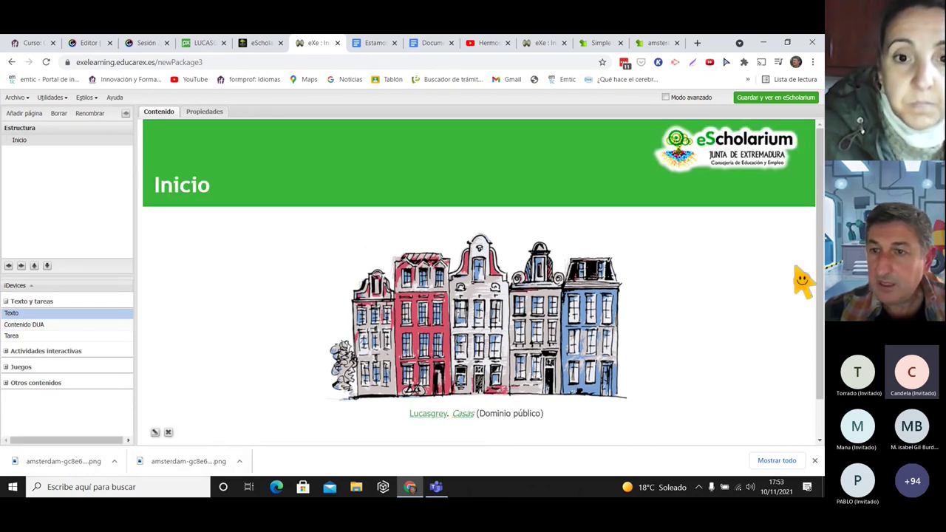
Check that the caption's title and author links open their Pixabay pages, and return to the eXeLearning page.
{"action": "scroll", "coordinate": [809, 280], "scroll_direction": "down", "scroll_amount": 3}
{"action": "scroll", "coordinate": [812, 297], "scroll_direction": "up", "scroll_amount": 2}
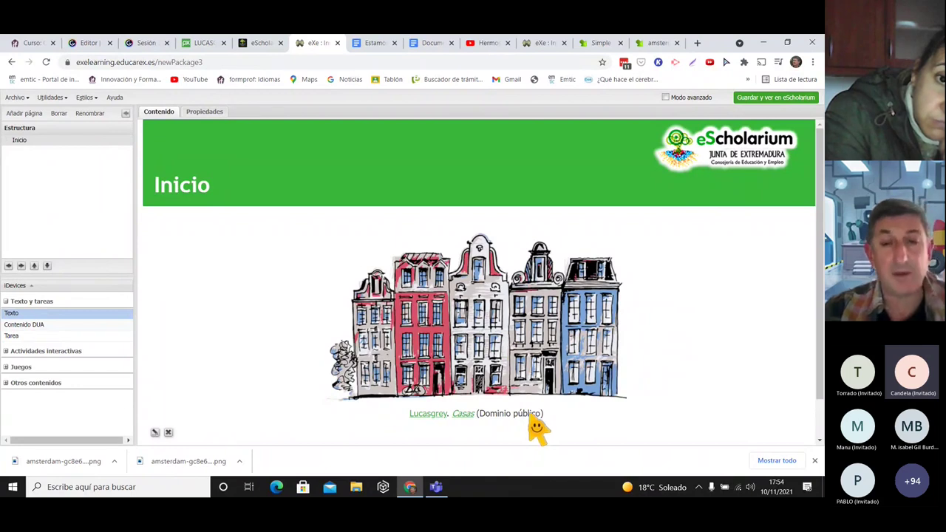
{"action": "left_click", "coordinate": [464, 418]}
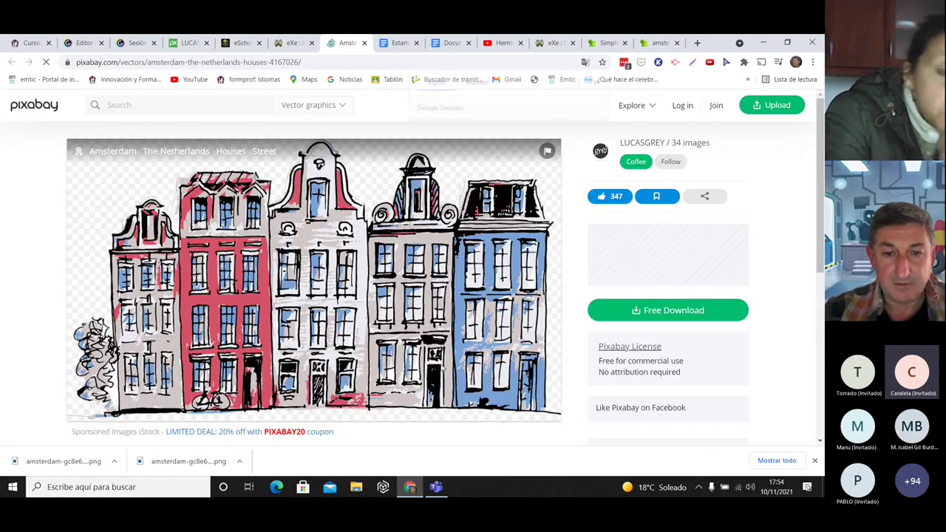
{"action": "key", "text": "alt+Left"}
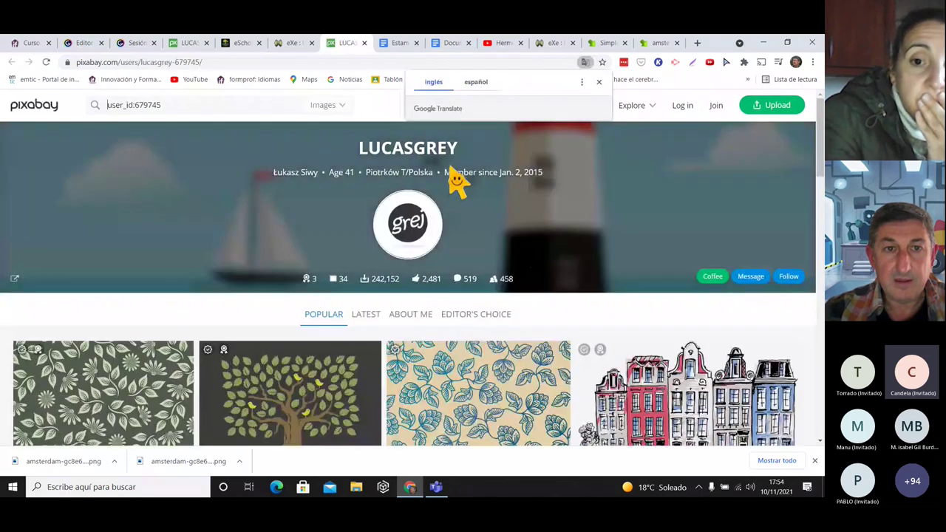
{"action": "left_click", "coordinate": [364, 43]}
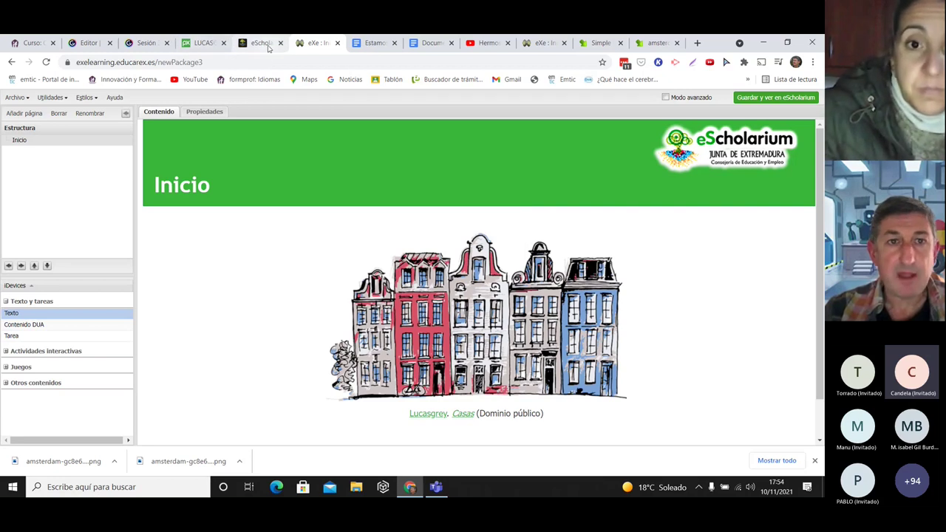
Close the browser tabs for eXeLearning, eScholarium, YouTube and the image resizer, leaving the local eXe project without saving.
{"action": "left_click", "coordinate": [337, 43]}
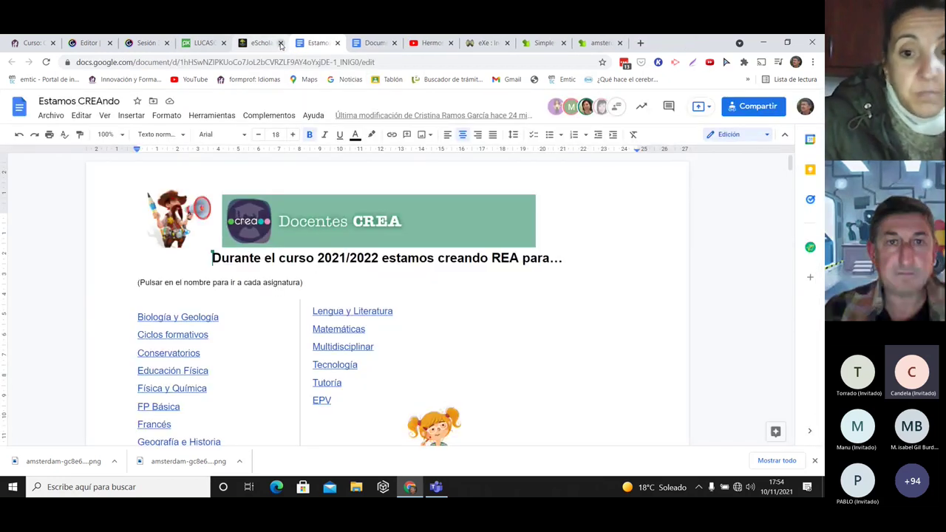
{"action": "left_click", "coordinate": [280, 43]}
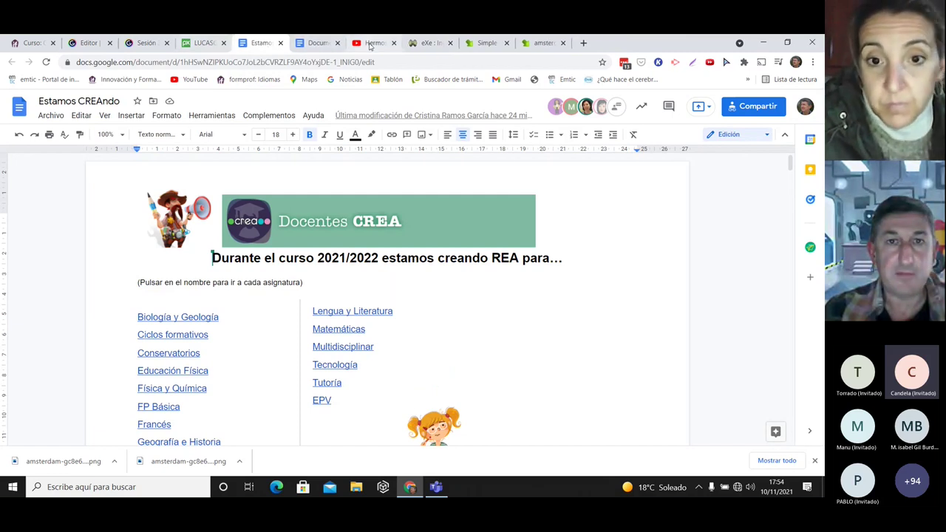
{"action": "left_click", "coordinate": [393, 43]}
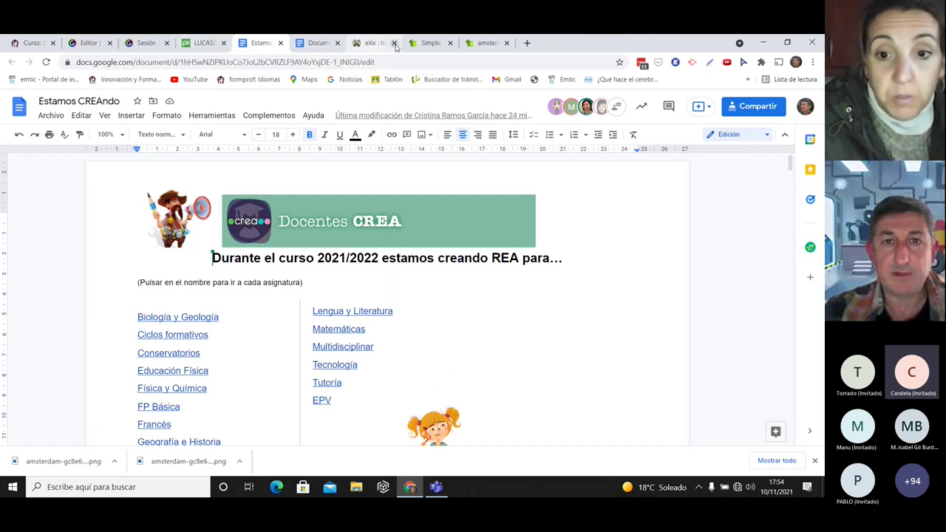
{"action": "left_click", "coordinate": [394, 43]}
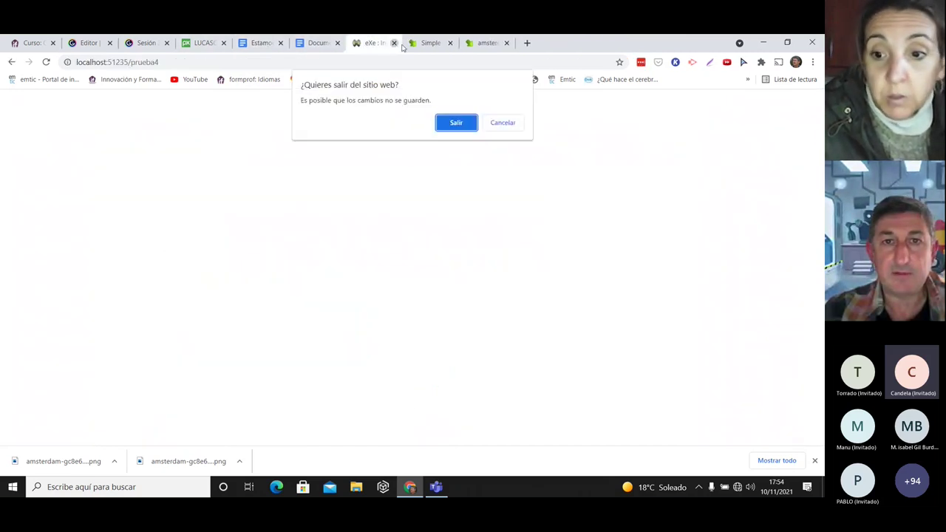
{"action": "left_click", "coordinate": [452, 123]}
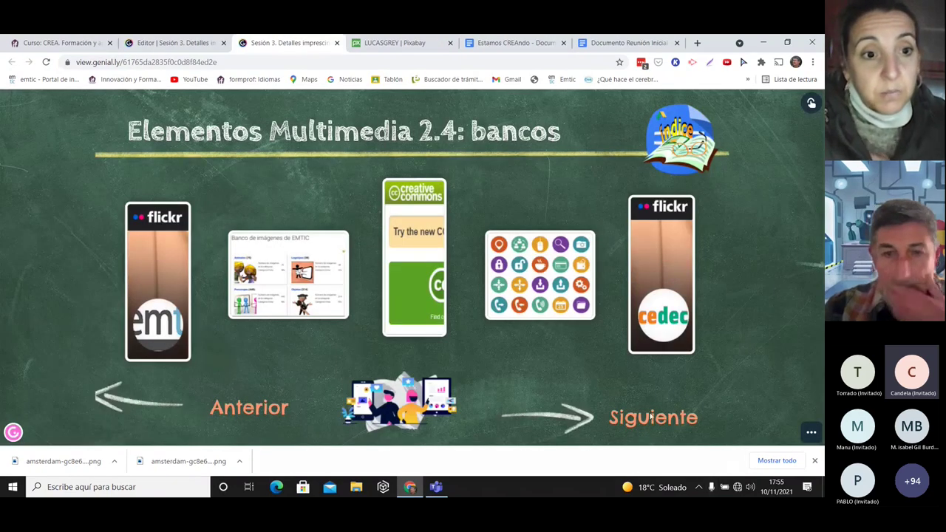
From the "Elementos Multimedia 2.4: bancos" slide, open the emtic image bank article and review its advanced search options and listed banks.
{"action": "left_click", "coordinate": [527, 269]}
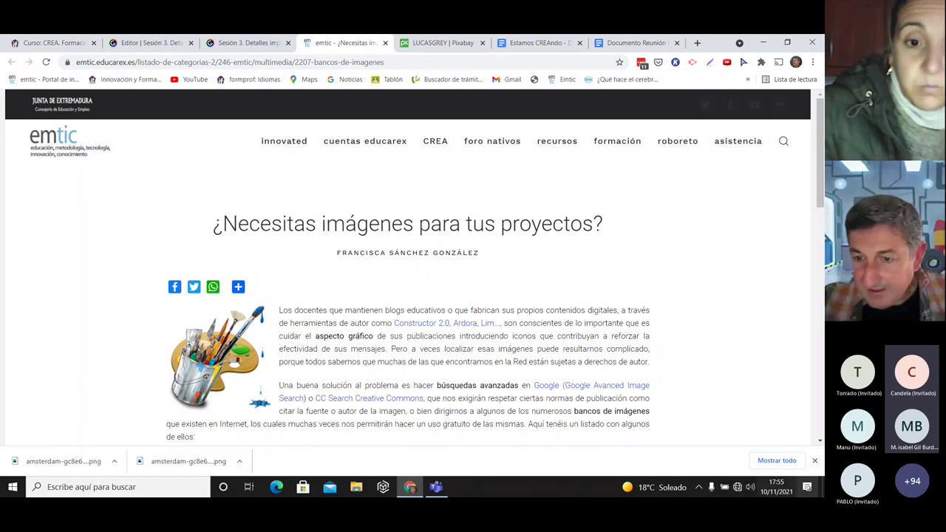
{"action": "left_click", "coordinate": [736, 487]}
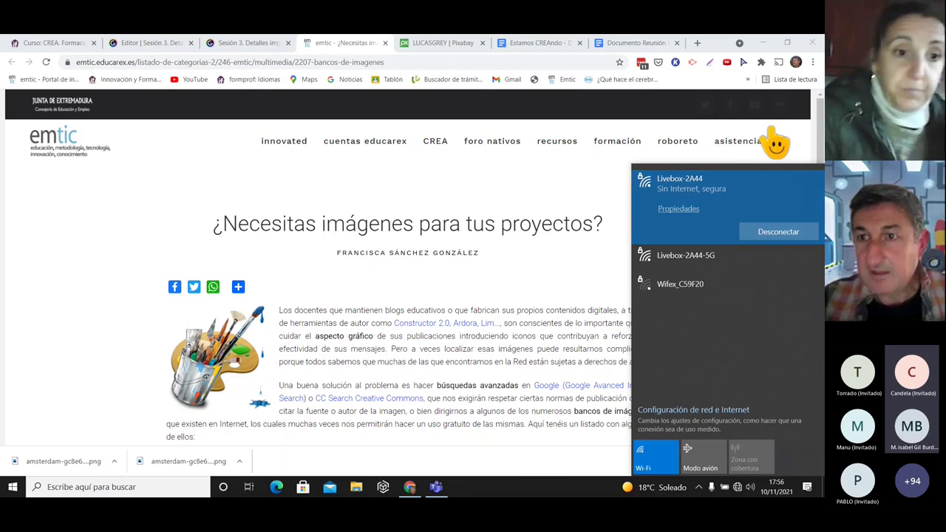
{"action": "left_click", "coordinate": [237, 43]}
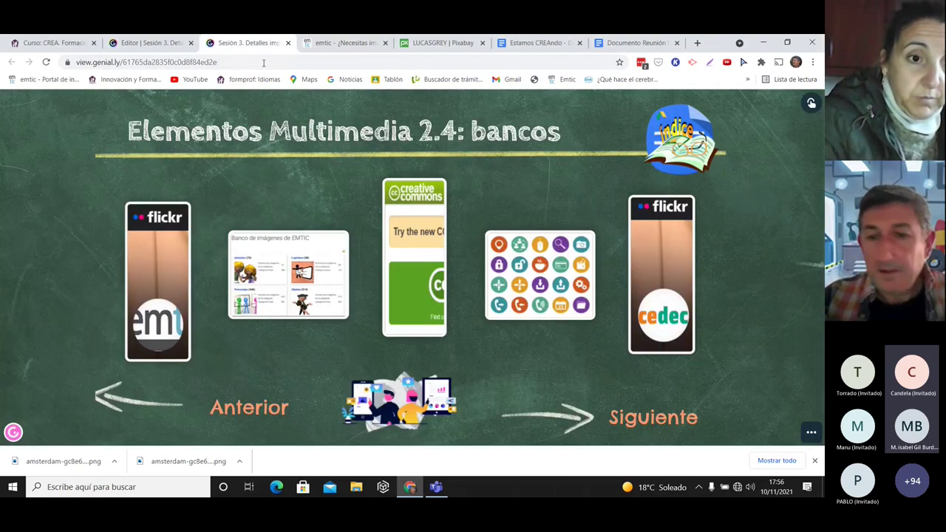
{"action": "left_click", "coordinate": [533, 272]}
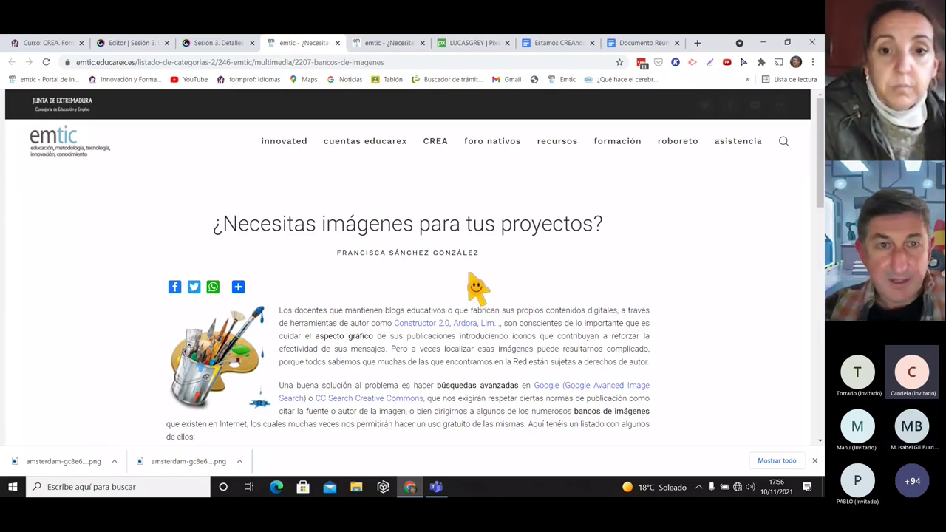
{"action": "left_click_drag", "start_coordinate": [820, 131], "coordinate": [820, 178]}
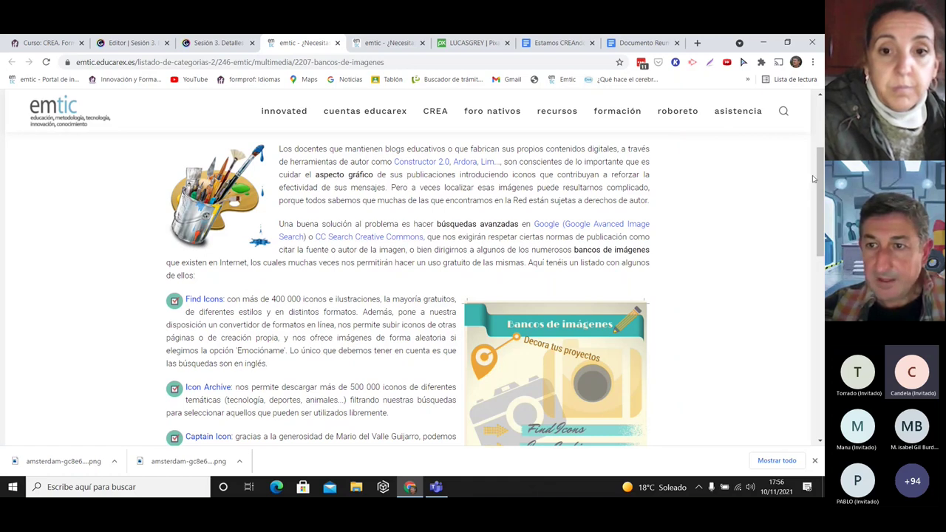
{"action": "left_click_drag", "start_coordinate": [820, 178], "coordinate": [820, 191]}
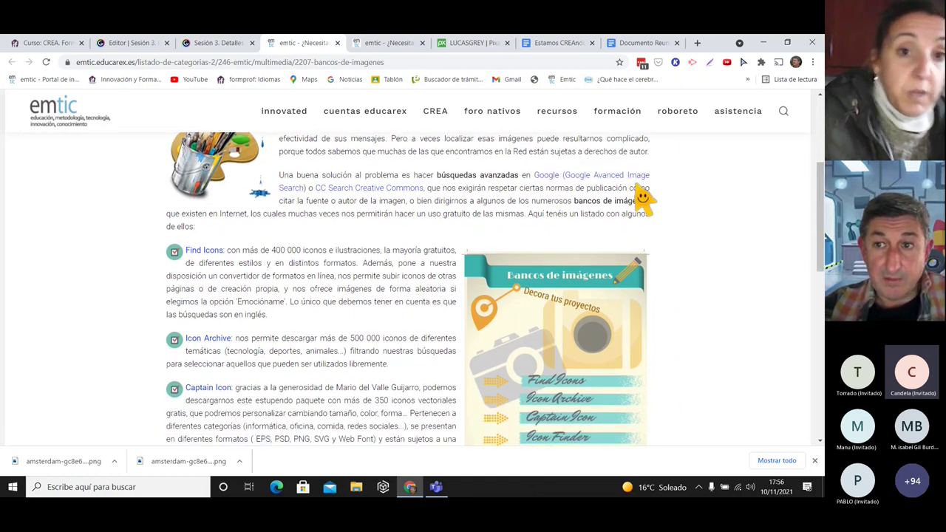
{"action": "left_click_drag", "start_coordinate": [821, 192], "coordinate": [823, 198]}
{"action": "left_click_drag", "start_coordinate": [820, 198], "coordinate": [821, 175]}
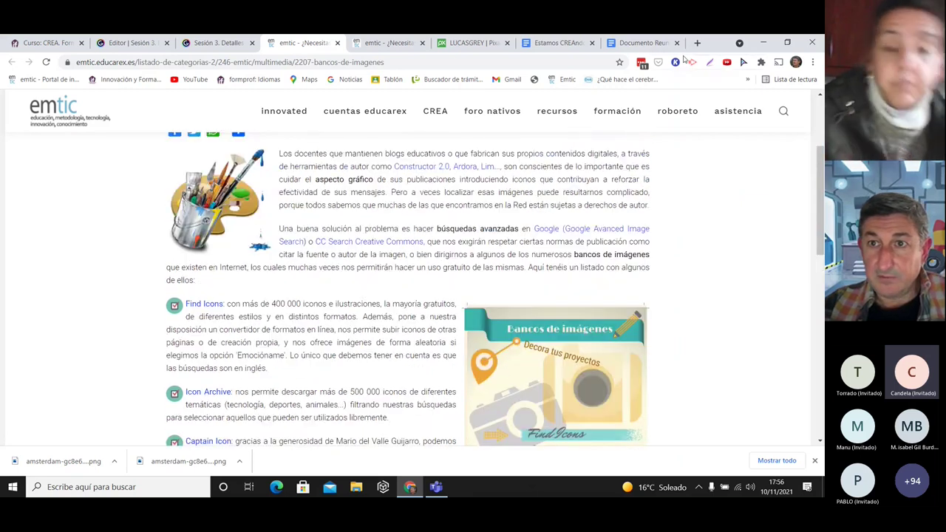
Search Google for "casas" in a new browser tab and show the image results.
{"action": "left_click", "coordinate": [697, 42]}
{"action": "type", "text": "goo"}
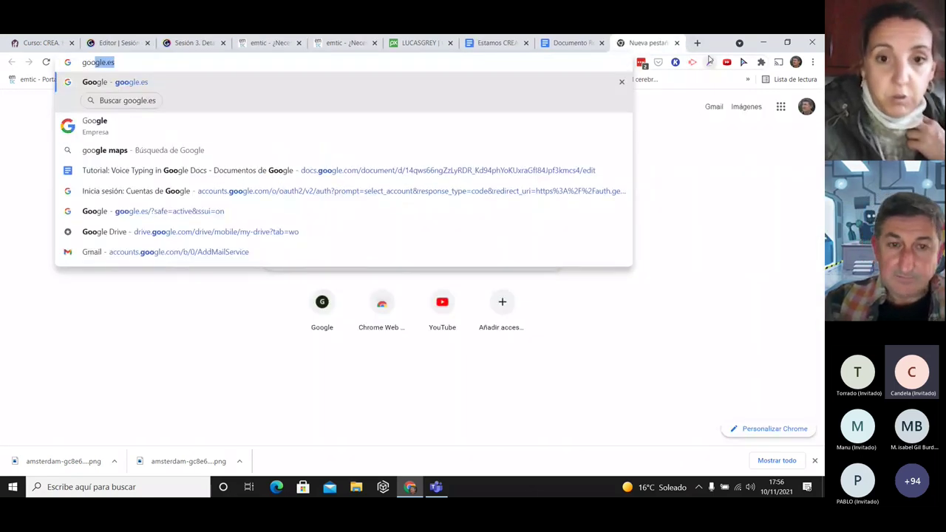
{"action": "key", "text": "Return"}
{"action": "type", "text": "c"}
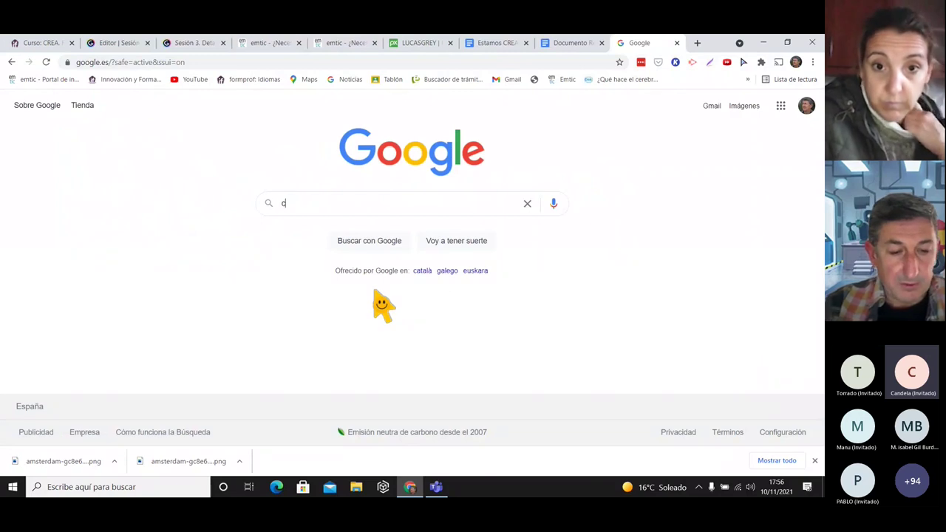
{"action": "type", "text": "asa"}
{"action": "key", "text": "BackSpace"}
{"action": "type", "text": "s"}
{"action": "key", "text": "BackSpace"}
{"action": "type", "text": "as"}
{"action": "key", "text": "Return"}
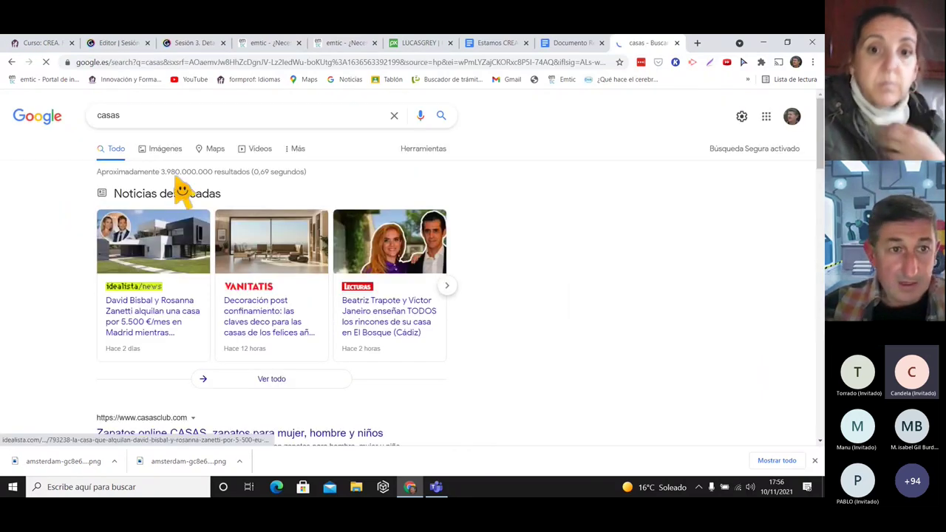
{"action": "left_click", "coordinate": [169, 148]}
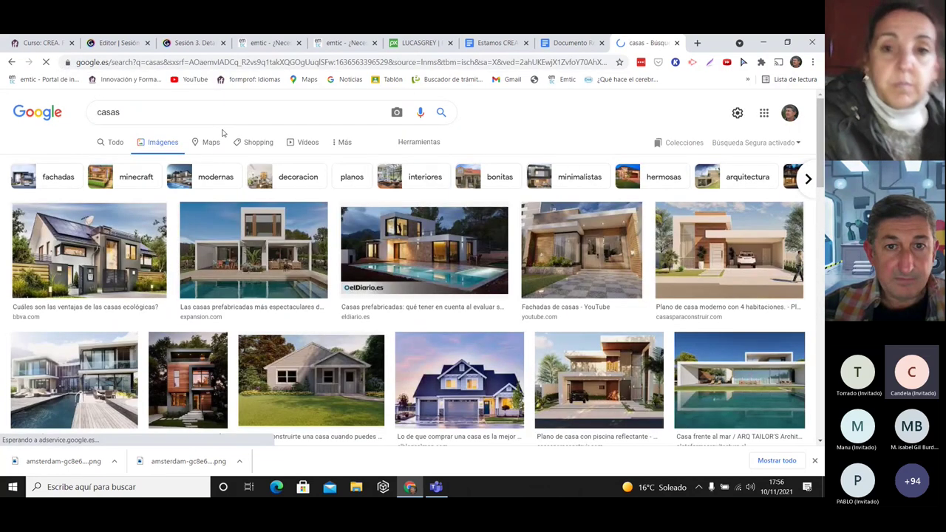
Filter the "casas" image results by Creative Commons usage rights, review them and close the search tab.
{"action": "left_click", "coordinate": [412, 145]}
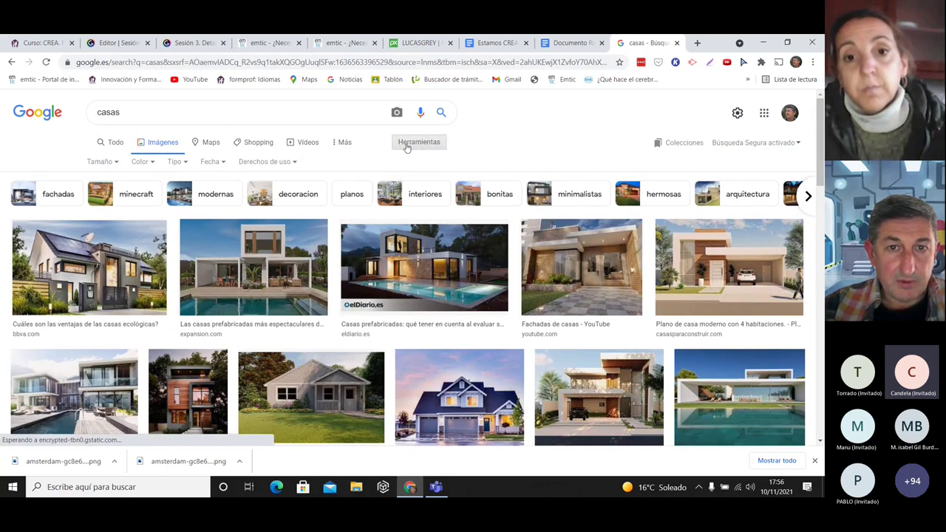
{"action": "left_click", "coordinate": [294, 164]}
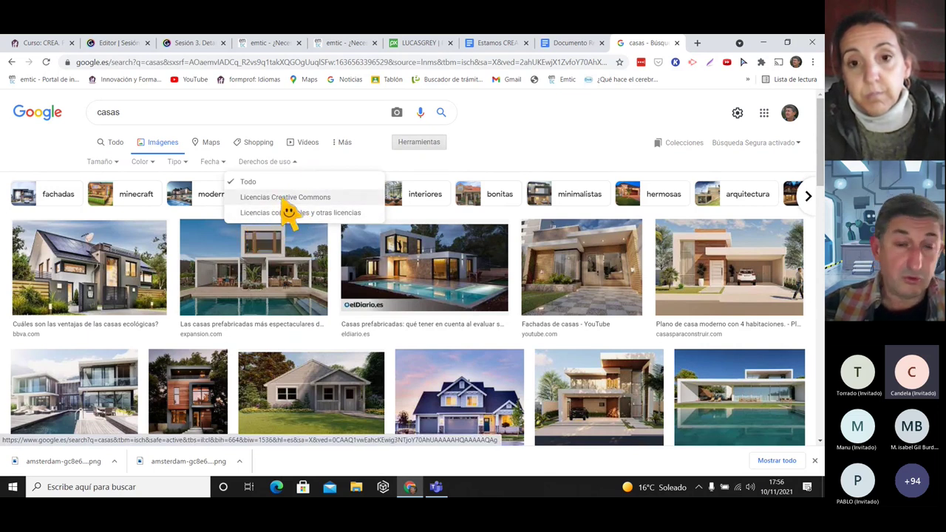
{"action": "left_click", "coordinate": [281, 200]}
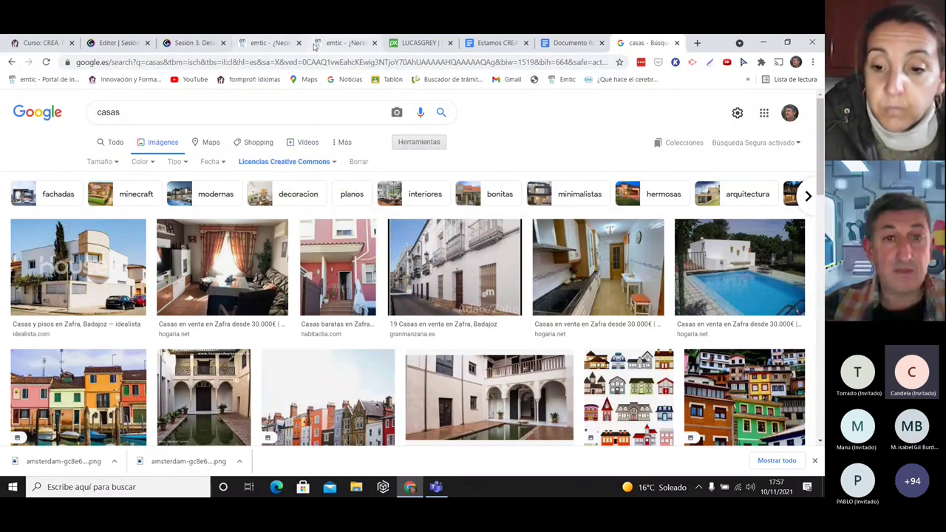
{"action": "left_click", "coordinate": [676, 43]}
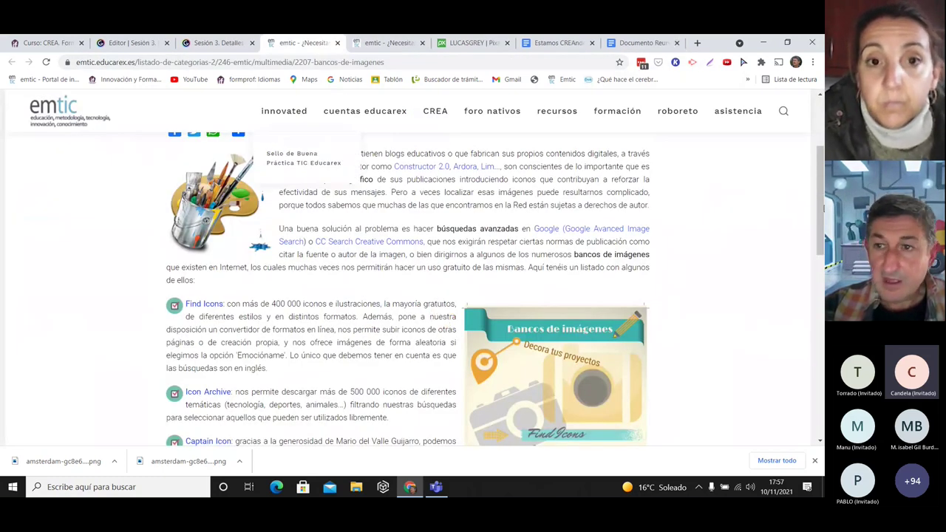
Return from the emtic article to the bancos slide, open the EMTIC image bank, look at its categories and close it.
{"action": "mouse_move", "coordinate": [820, 179]}
{"action": "left_mouse_down"}
{"action": "mouse_move", "coordinate": [820, 301]}
{"action": "mouse_move", "coordinate": [820, 168]}
{"action": "left_mouse_up"}
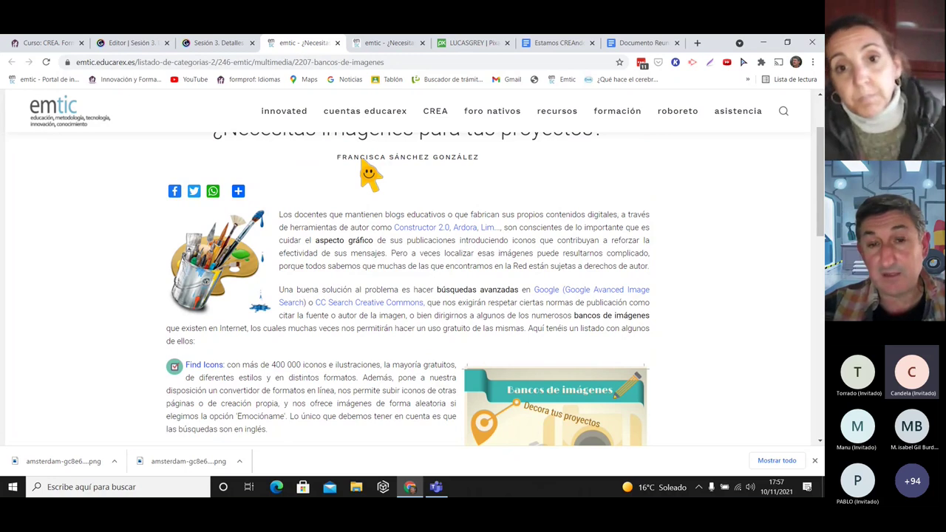
{"action": "left_click", "coordinate": [218, 44]}
{"action": "left_click", "coordinate": [288, 274]}
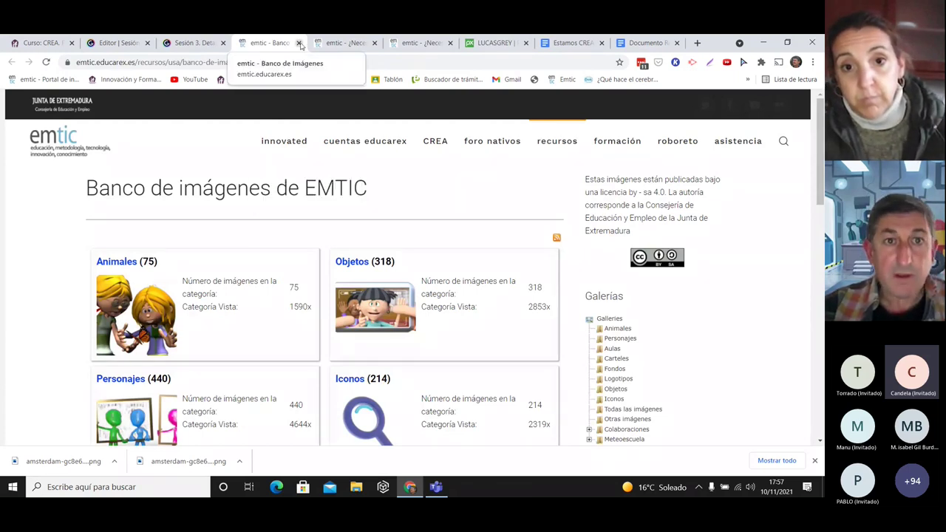
{"action": "left_click", "coordinate": [299, 43]}
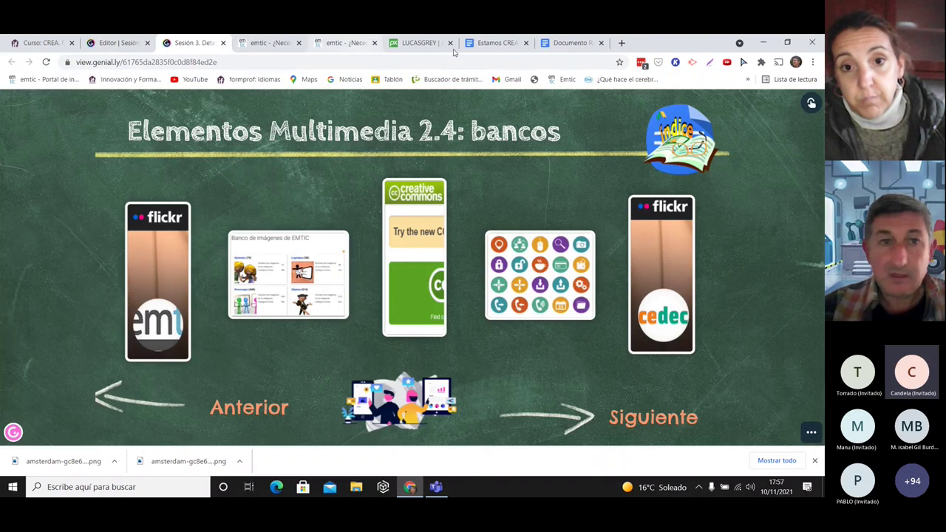
Advance to the "Normas de estilo 3.1: normas comunes" slide and review the ENCABEZAMIENTO example with its "De visita al museo" resource.
{"action": "left_click", "coordinate": [648, 424]}
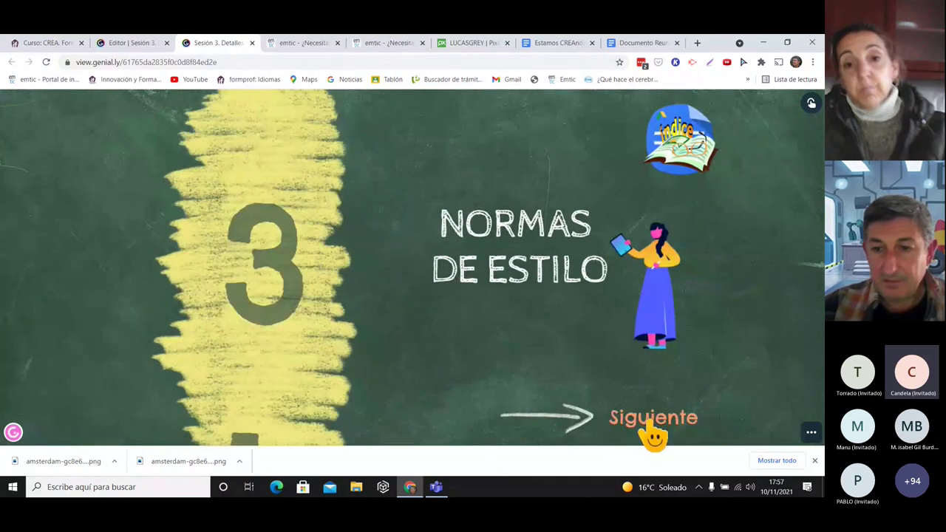
{"action": "left_click", "coordinate": [647, 425]}
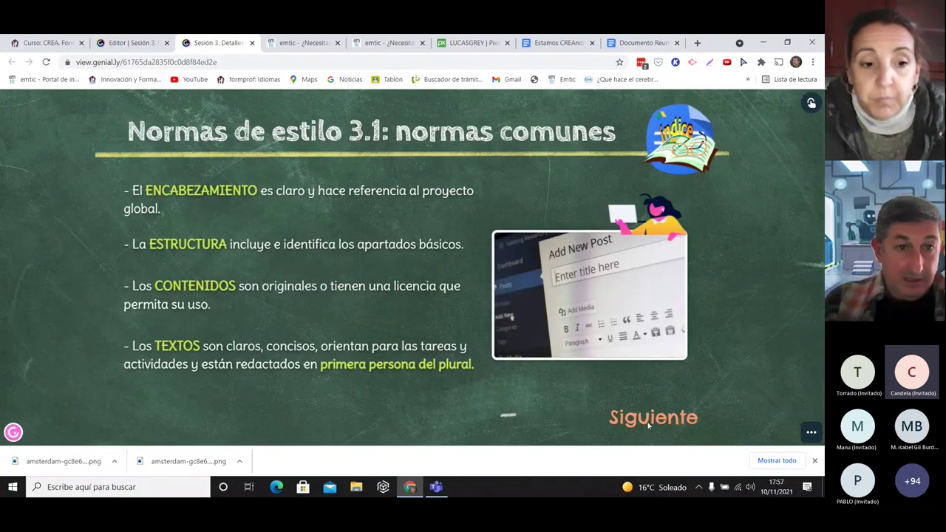
{"action": "left_click", "coordinate": [232, 207]}
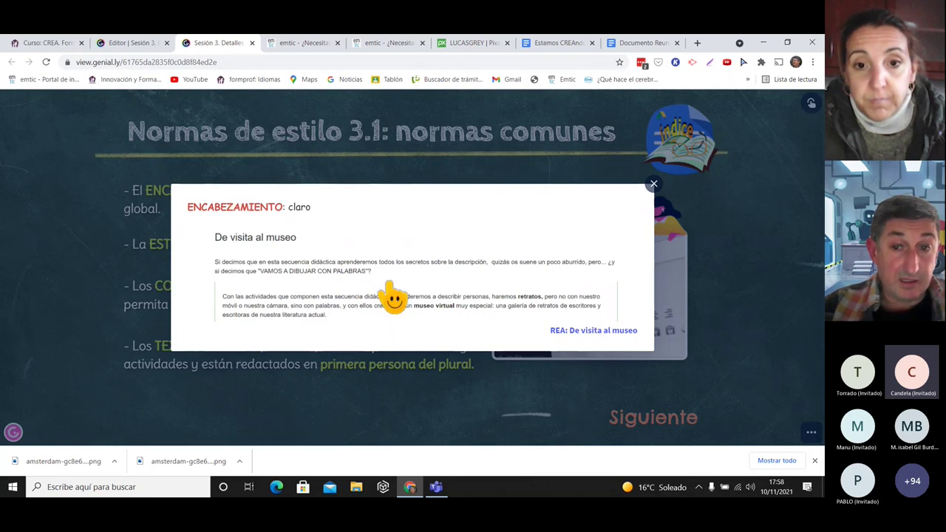
{"action": "left_click", "coordinate": [581, 331]}
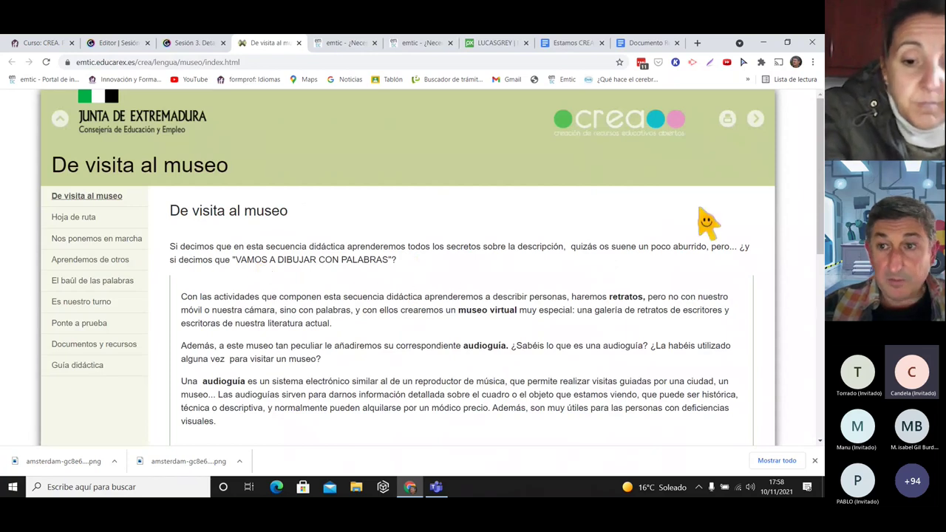
{"action": "mouse_move", "coordinate": [820, 153]}
{"action": "left_mouse_down"}
{"action": "mouse_move", "coordinate": [820, 176]}
{"action": "mouse_move", "coordinate": [820, 163]}
{"action": "left_mouse_up"}
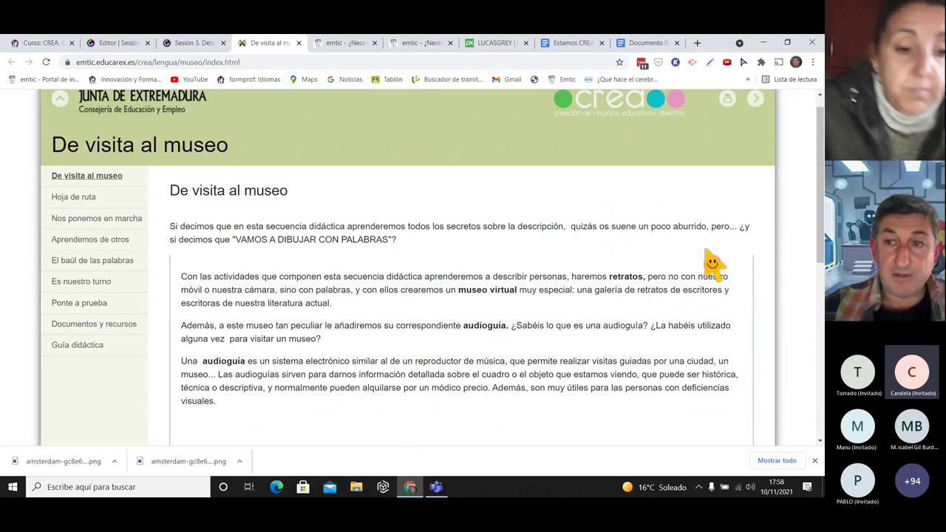
{"action": "mouse_move", "coordinate": [820, 173]}
{"action": "left_mouse_down"}
{"action": "mouse_move", "coordinate": [820, 299]}
{"action": "mouse_move", "coordinate": [820, 162]}
{"action": "left_mouse_up"}
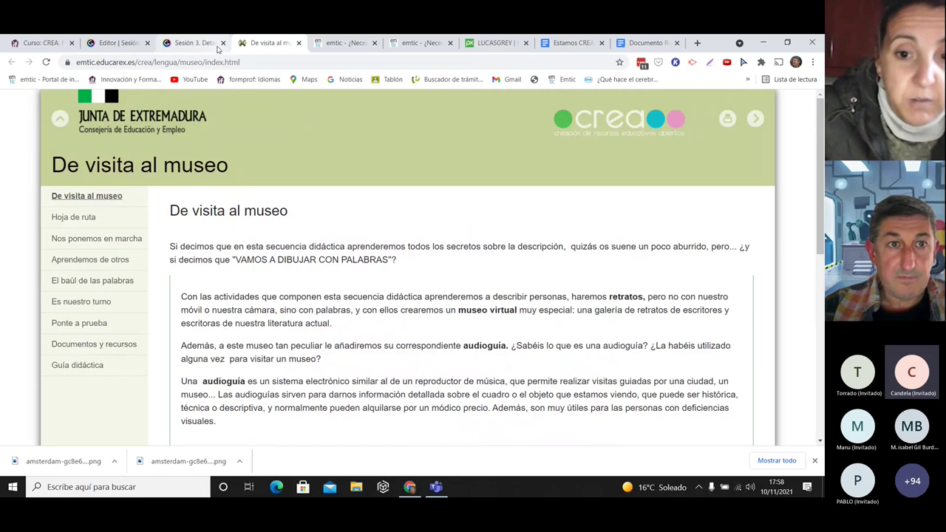
{"action": "left_click", "coordinate": [298, 43]}
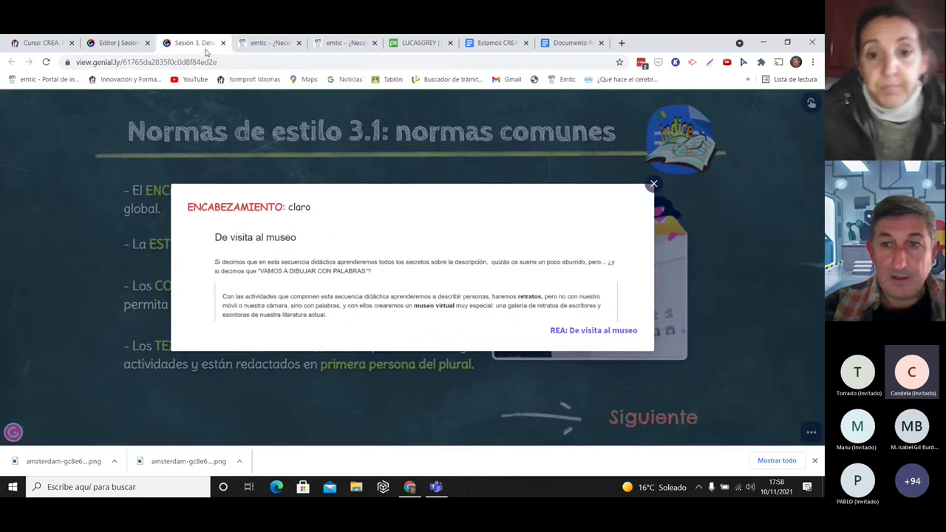
{"action": "left_click", "coordinate": [653, 185]}
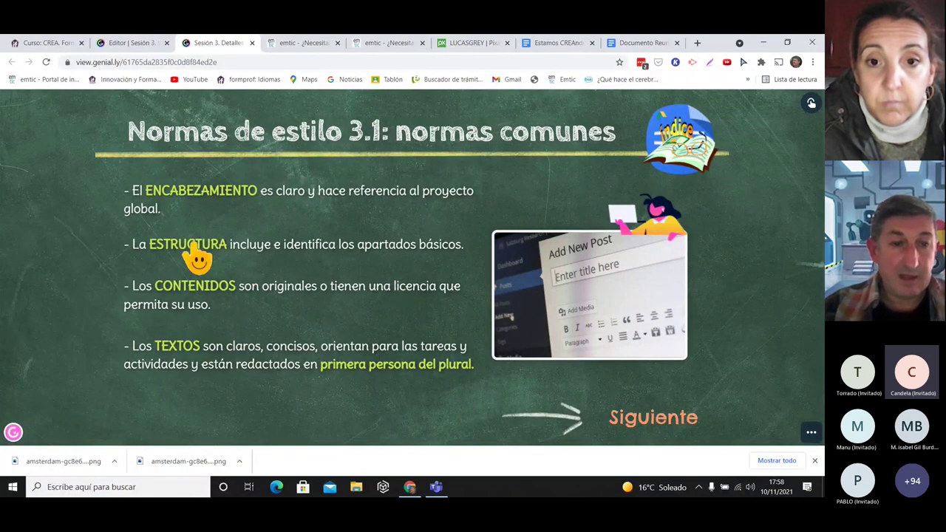
Review the ESTRUCTURA example and its linked resource "Vertebrados: los animales más evolucionados", and close both.
{"action": "left_click", "coordinate": [209, 255]}
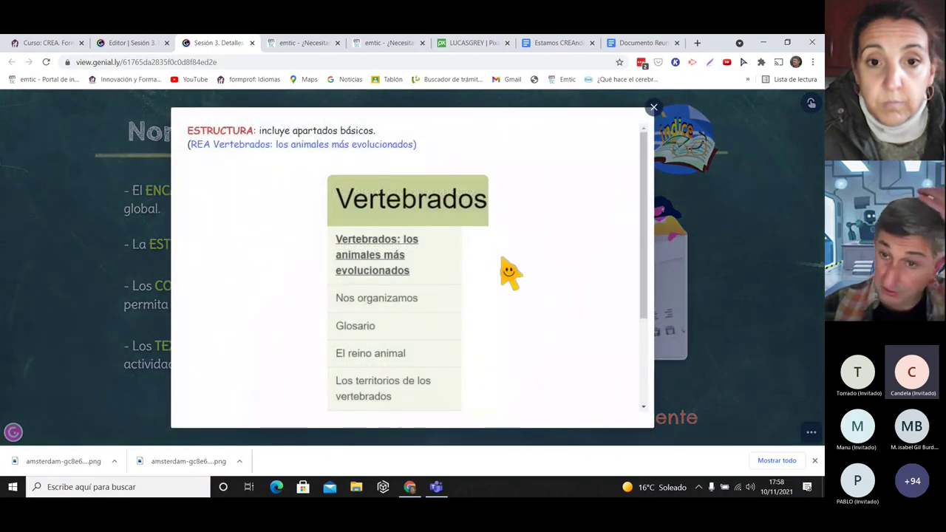
{"action": "mouse_move", "coordinate": [644, 167]}
{"action": "left_mouse_down"}
{"action": "mouse_move", "coordinate": [640, 232]}
{"action": "mouse_move", "coordinate": [643, 163]}
{"action": "left_mouse_up"}
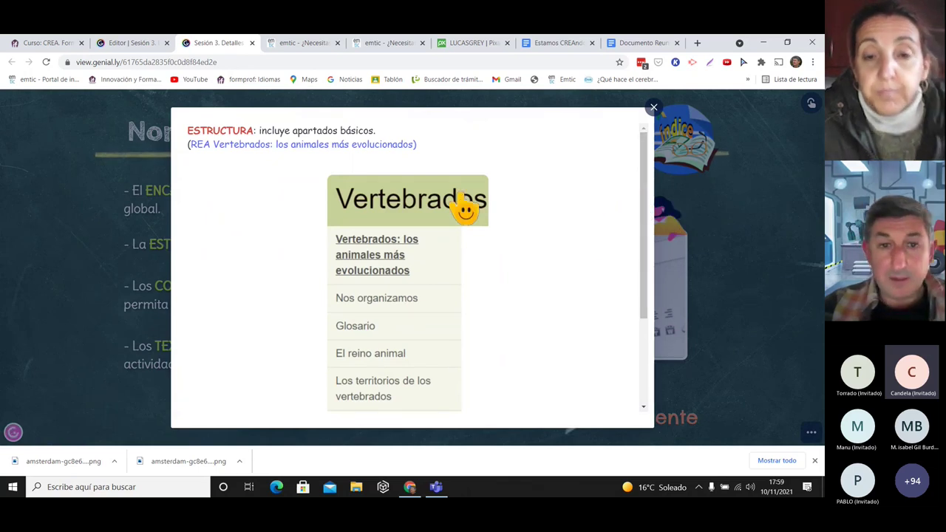
{"action": "left_click_drag", "start_coordinate": [642, 185], "coordinate": [317, 164]}
{"action": "left_click", "coordinate": [249, 142]}
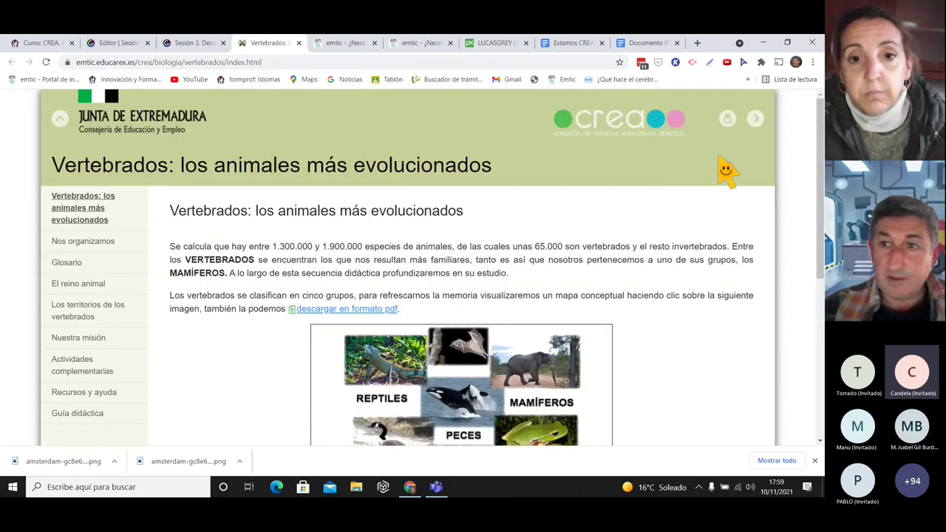
{"action": "scroll", "coordinate": [330, 209], "scroll_direction": "down", "scroll_amount": 1}
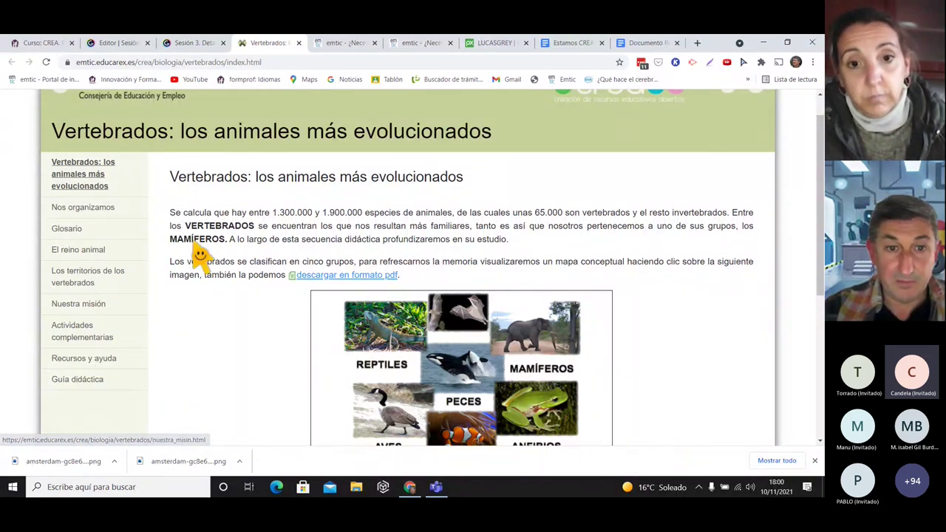
{"action": "left_click", "coordinate": [299, 43]}
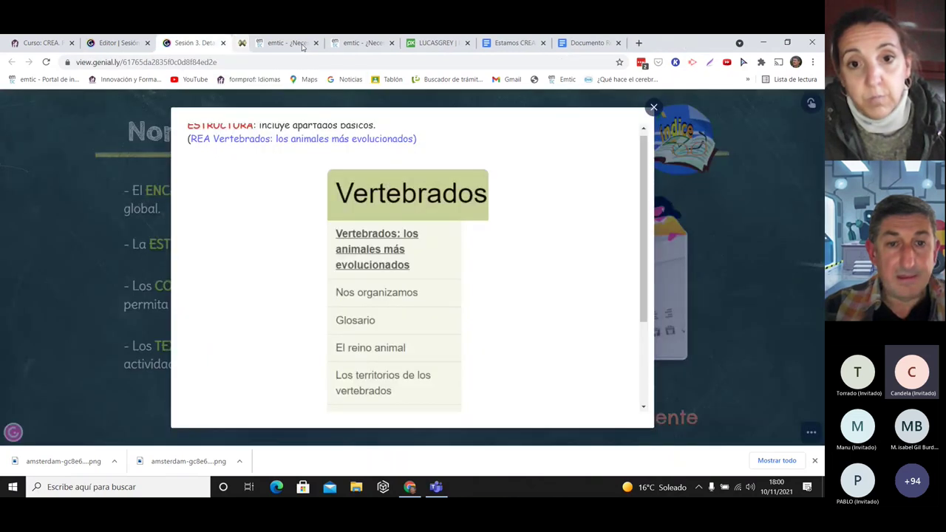
{"action": "left_click", "coordinate": [658, 115]}
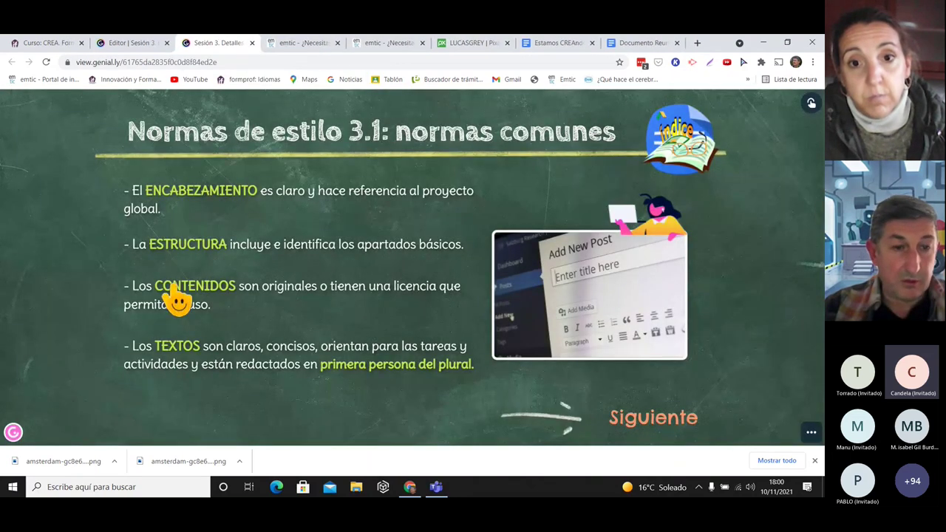
Review the CONTENIDOS example and its linked resource "La conquista de Thalassa", and close both.
{"action": "left_click", "coordinate": [181, 298]}
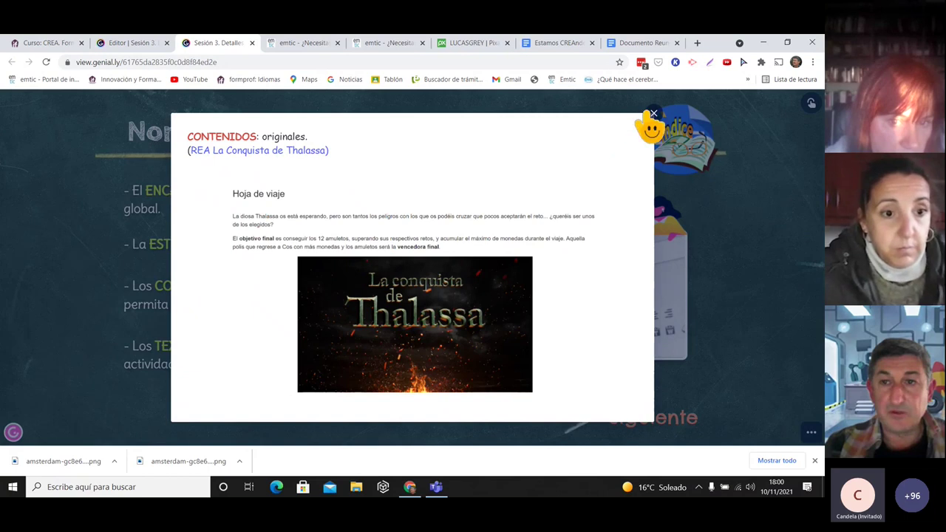
{"action": "left_click", "coordinate": [254, 150]}
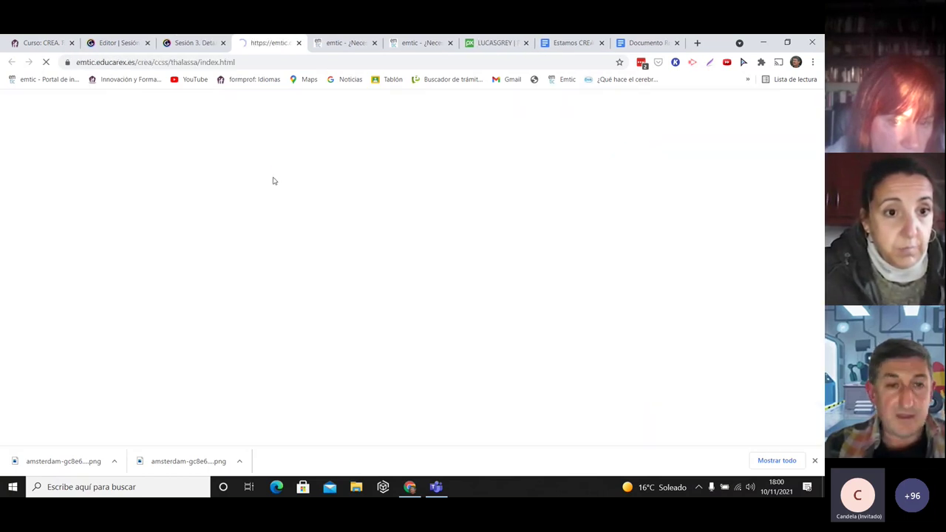
{"action": "scroll", "coordinate": [821, 146], "scroll_direction": "down", "scroll_amount": 1}
{"action": "left_click_drag", "start_coordinate": [821, 146], "coordinate": [821, 166]}
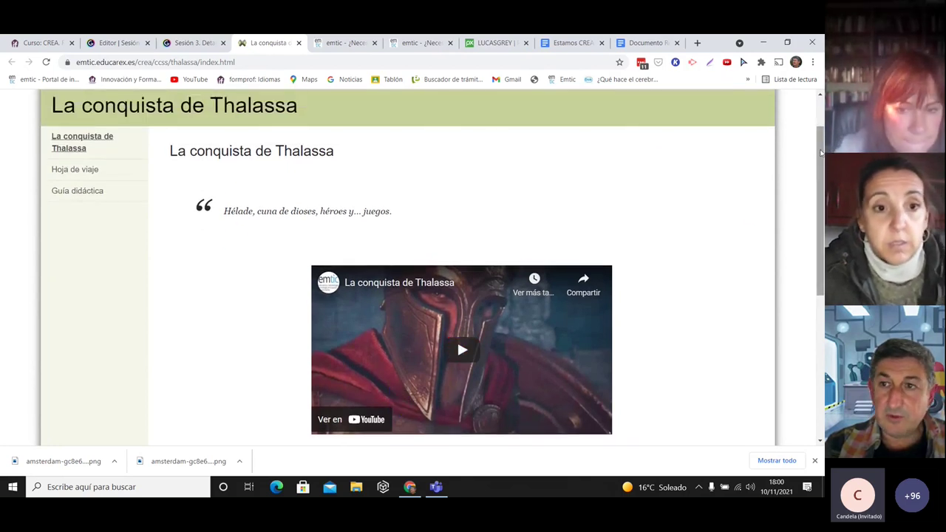
{"action": "mouse_move", "coordinate": [821, 153]}
{"action": "left_mouse_down"}
{"action": "mouse_move", "coordinate": [813, 253]}
{"action": "mouse_move", "coordinate": [813, 153]}
{"action": "left_mouse_up"}
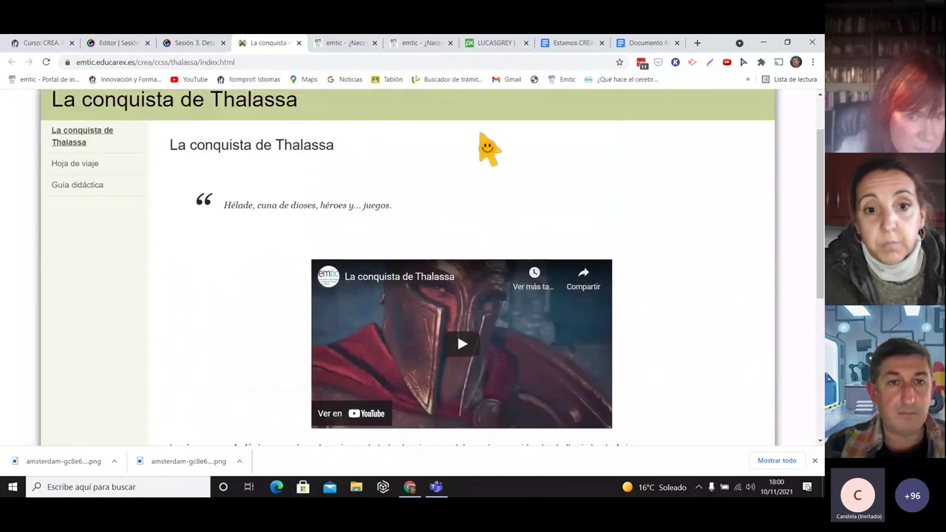
{"action": "left_click", "coordinate": [298, 42]}
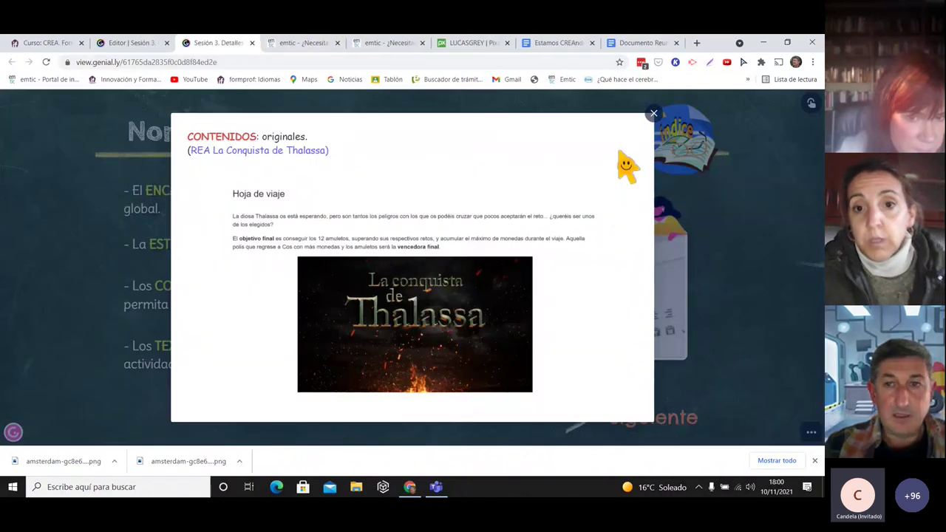
{"action": "left_click", "coordinate": [653, 114]}
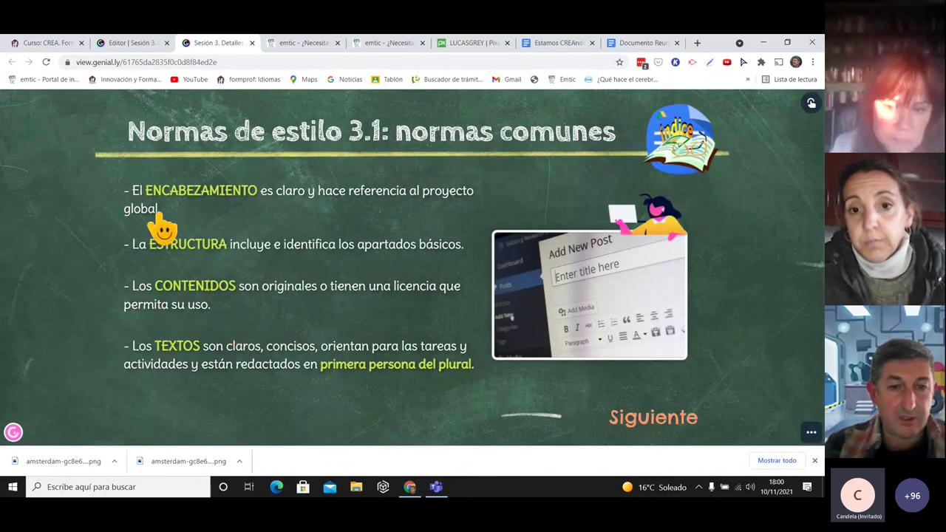
Open the TEXTOS example and its linked resource "Una fiesta de cumpleaños con... Fracciones" to examine the text style.
{"action": "left_click", "coordinate": [170, 350]}
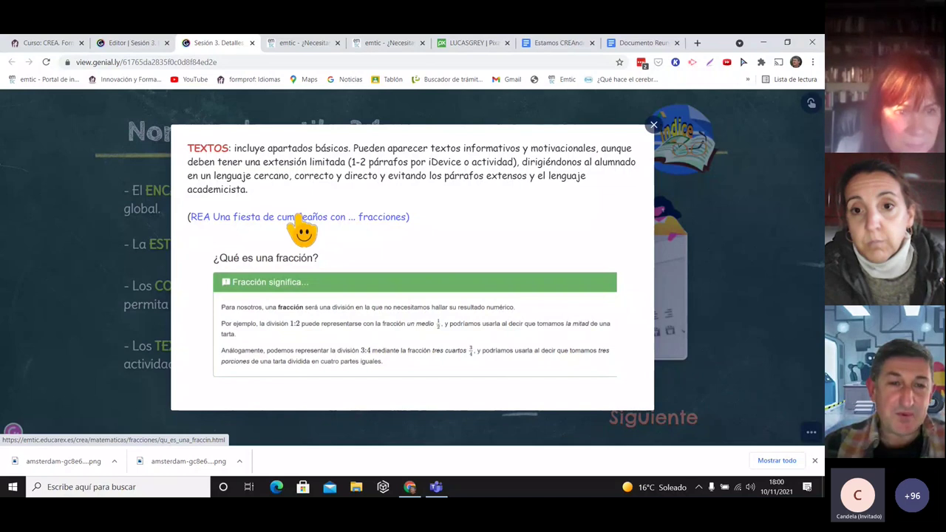
{"action": "left_click", "coordinate": [286, 218]}
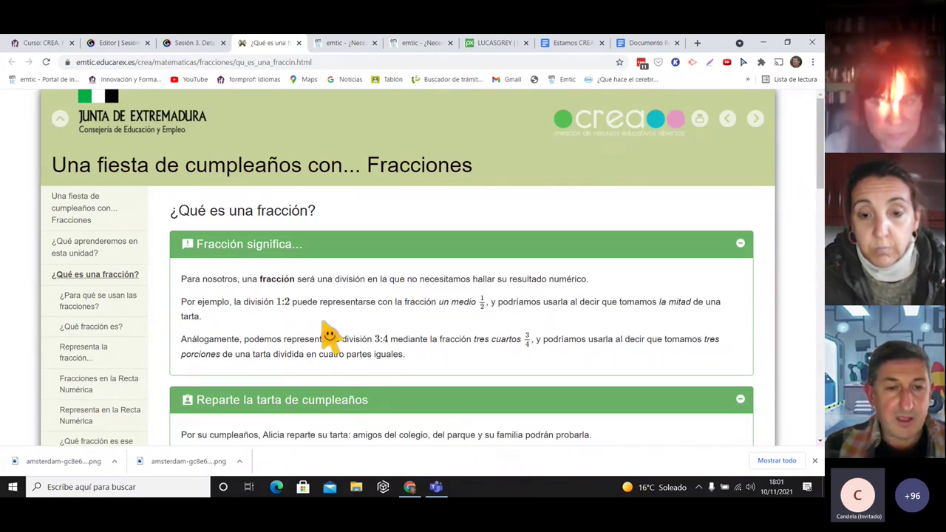
Close the fractions resource and examine the "Nos organizamos" page of the resource "La geosfera, la roca que habitamos".
{"action": "left_click", "coordinate": [297, 42]}
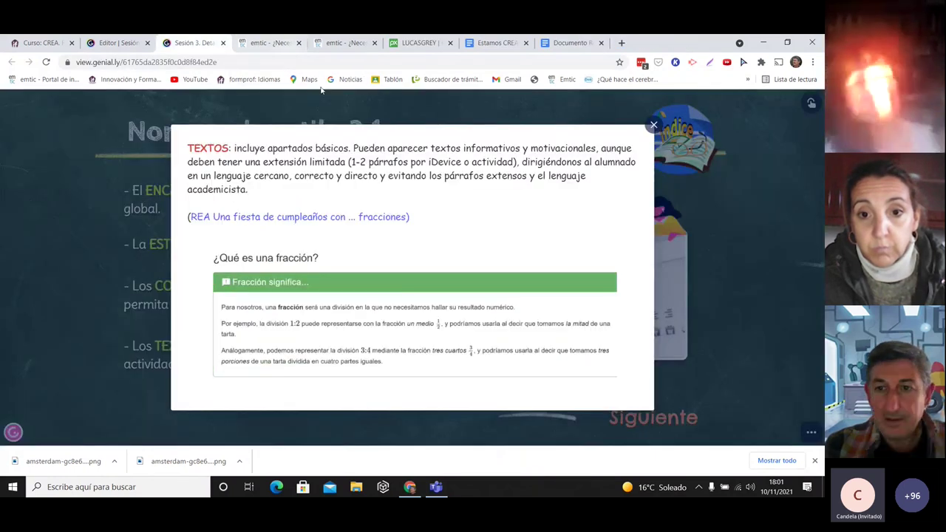
{"action": "key", "text": "ctrl+shift+t"}
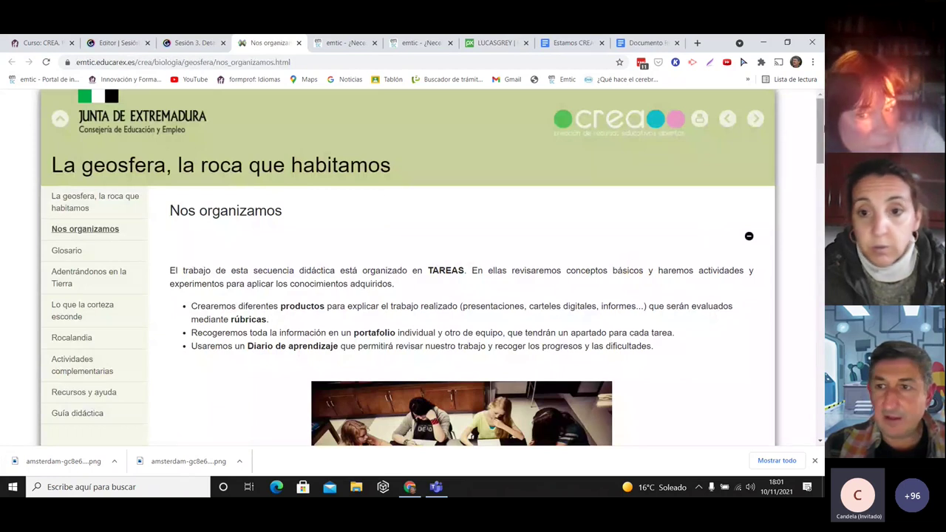
{"action": "scroll", "coordinate": [408, 267], "scroll_direction": "down", "scroll_amount": 2}
{"action": "scroll", "coordinate": [408, 267], "scroll_direction": "up", "scroll_amount": 1}
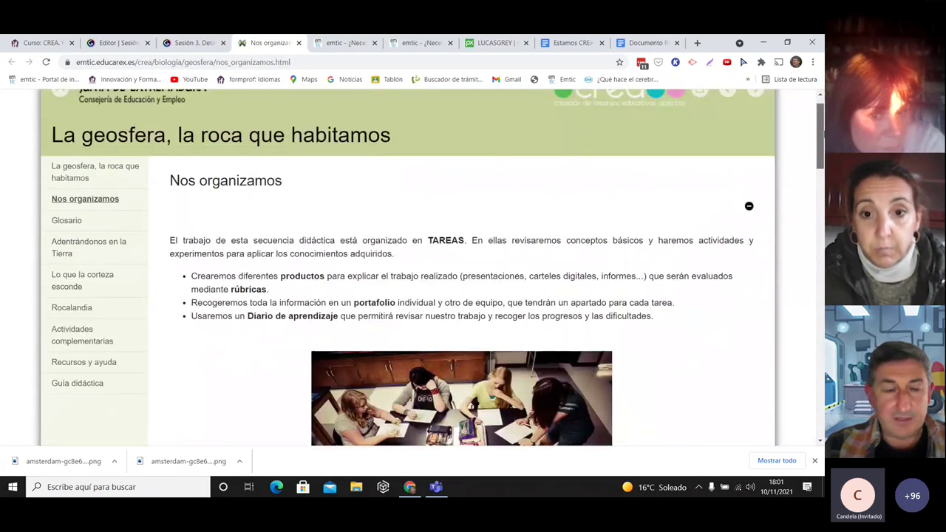
{"action": "scroll", "coordinate": [407, 268], "scroll_direction": "down", "scroll_amount": 1}
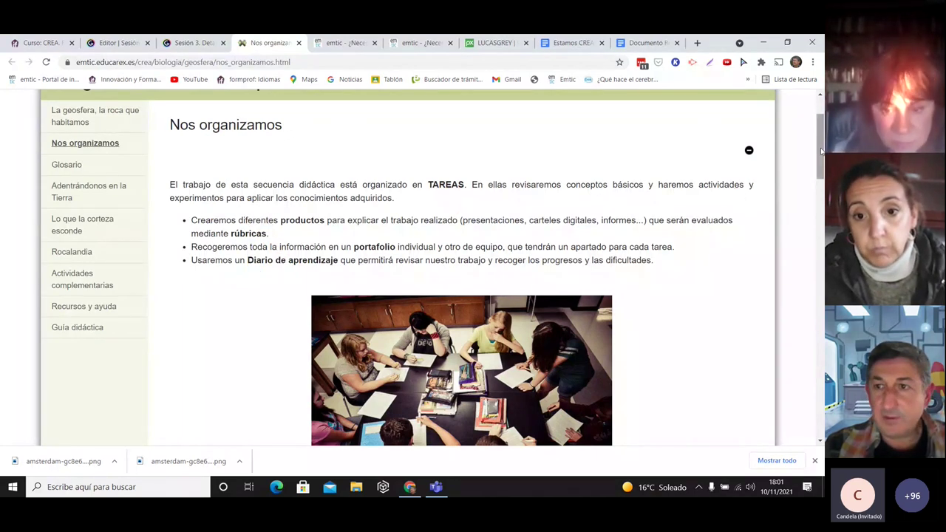
{"action": "scroll", "coordinate": [820, 164], "scroll_direction": "down", "scroll_amount": 1}
{"action": "left_click_drag", "start_coordinate": [820, 164], "coordinate": [821, 135]}
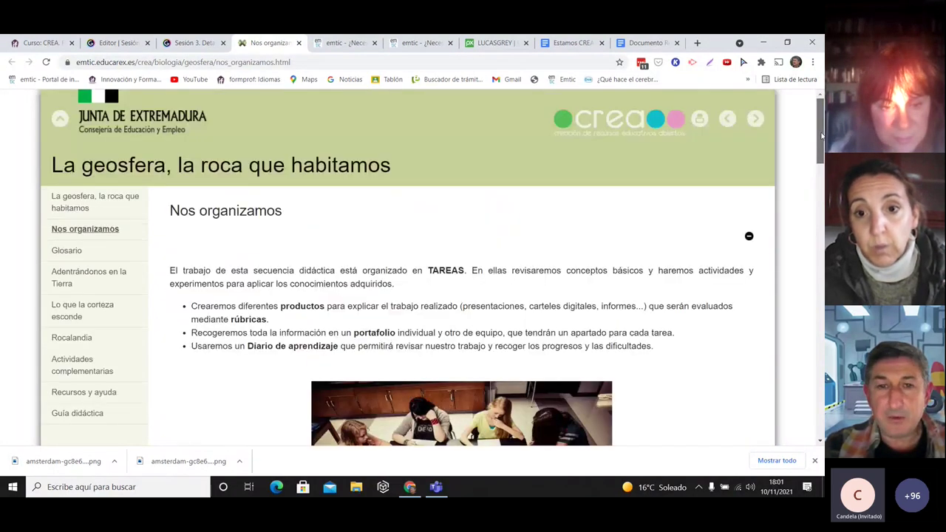
Close the geosphere resource and advance the presentation to the slide "Normas de estilo 3.2: formato general".
{"action": "left_click", "coordinate": [298, 43]}
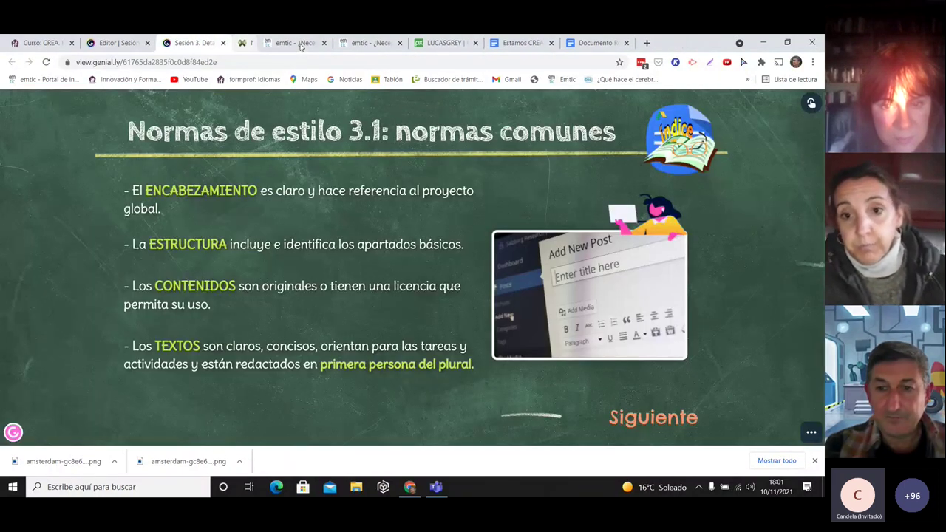
{"action": "left_click", "coordinate": [653, 424]}
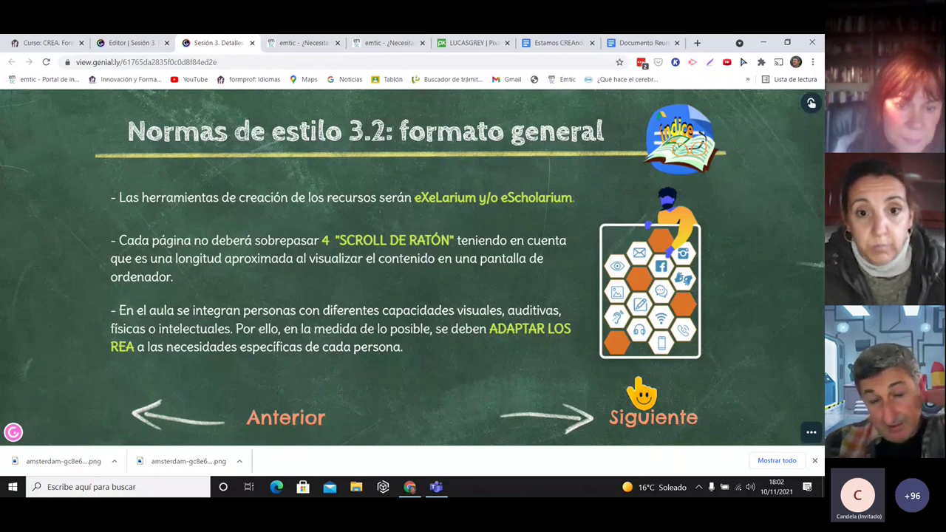
{"action": "mouse_move", "coordinate": [523, 206]}
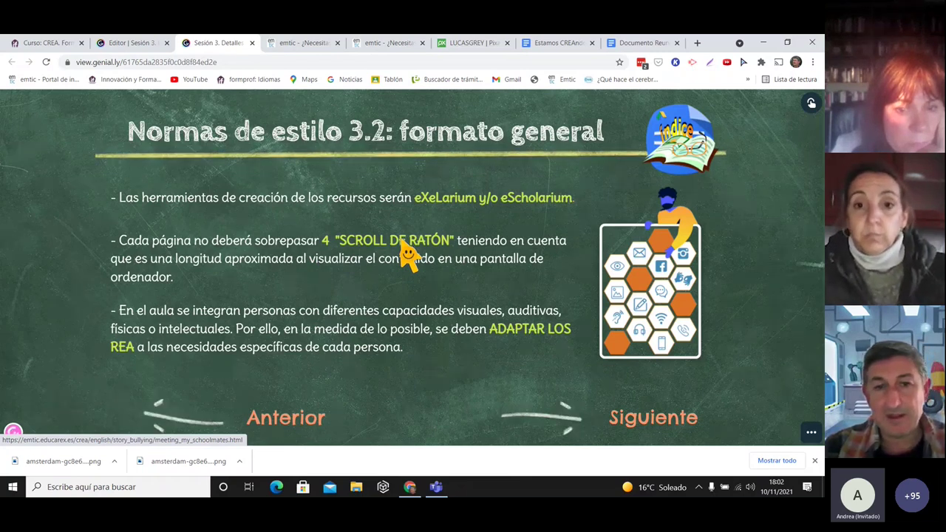
Open the example linked to 4 "SCROLL DE RATÓN" and examine the Meeting My Schoolmates page down to the book cover.
{"action": "left_click", "coordinate": [407, 251]}
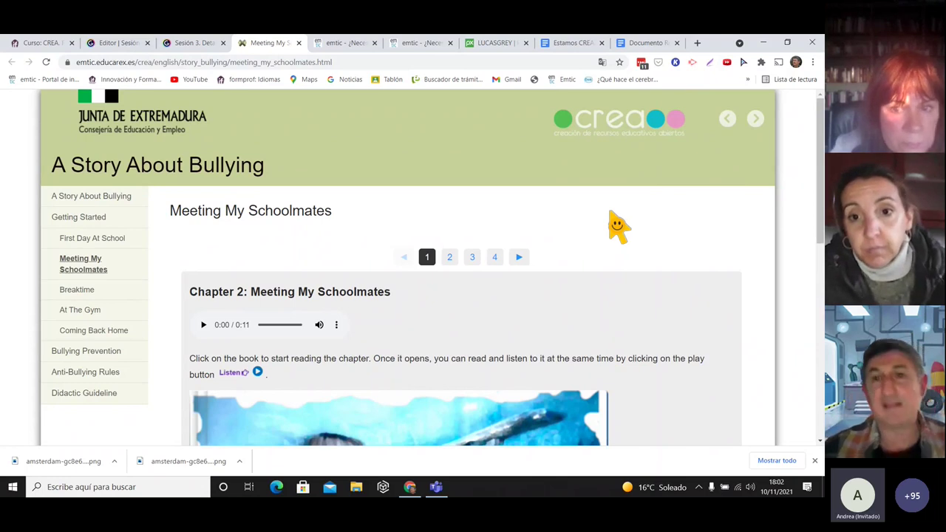
{"action": "mouse_move", "coordinate": [819, 121]}
{"action": "left_mouse_down"}
{"action": "mouse_move", "coordinate": [819, 320]}
{"action": "mouse_move", "coordinate": [819, 122]}
{"action": "left_mouse_up"}
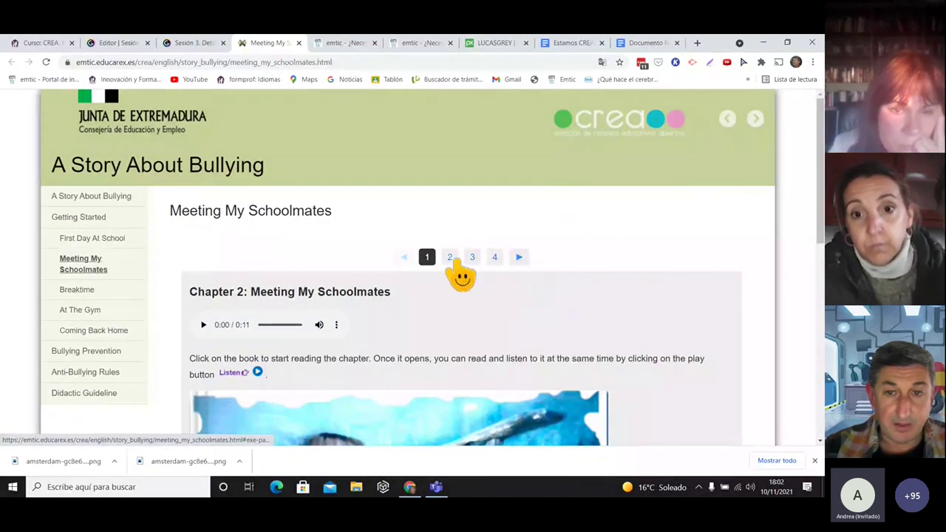
{"action": "left_click_drag", "start_coordinate": [819, 162], "coordinate": [819, 248]}
{"action": "left_click_drag", "start_coordinate": [820, 215], "coordinate": [823, 252]}
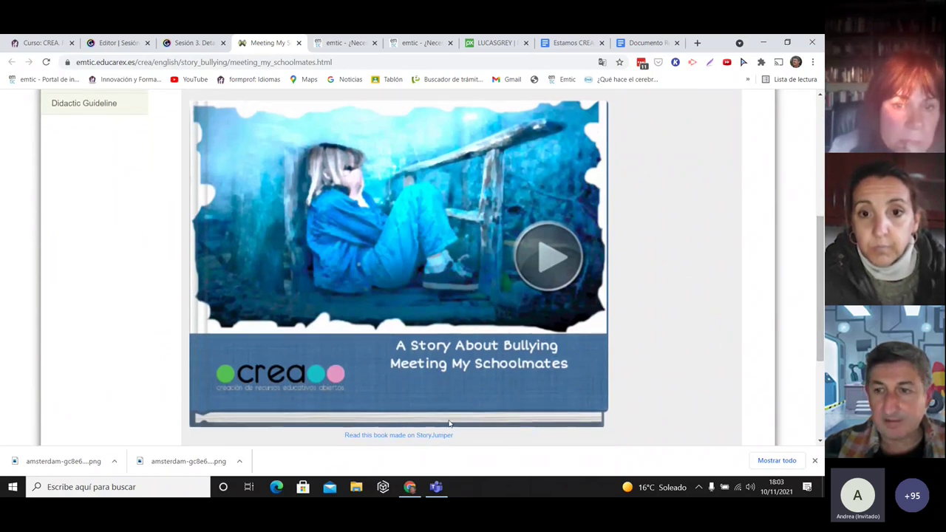
Open the embedded Meeting My Schoolmates book, leaf through its pages to the end and close it.
{"action": "left_click", "coordinate": [557, 262]}
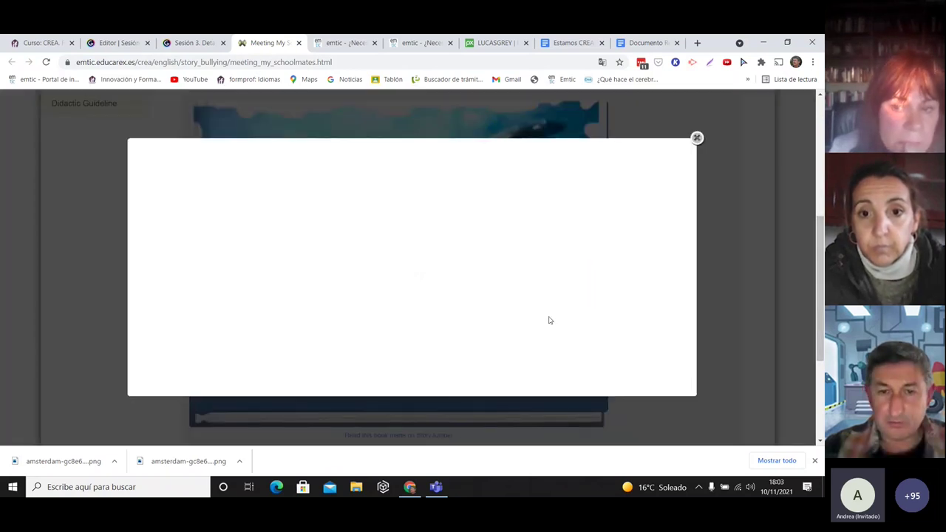
{"action": "left_click", "coordinate": [484, 247]}
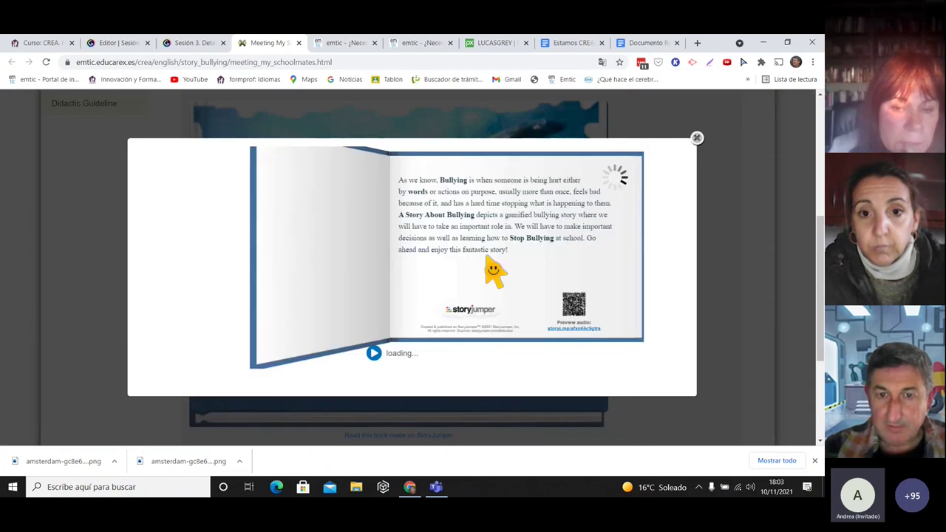
{"action": "left_click", "coordinate": [621, 325]}
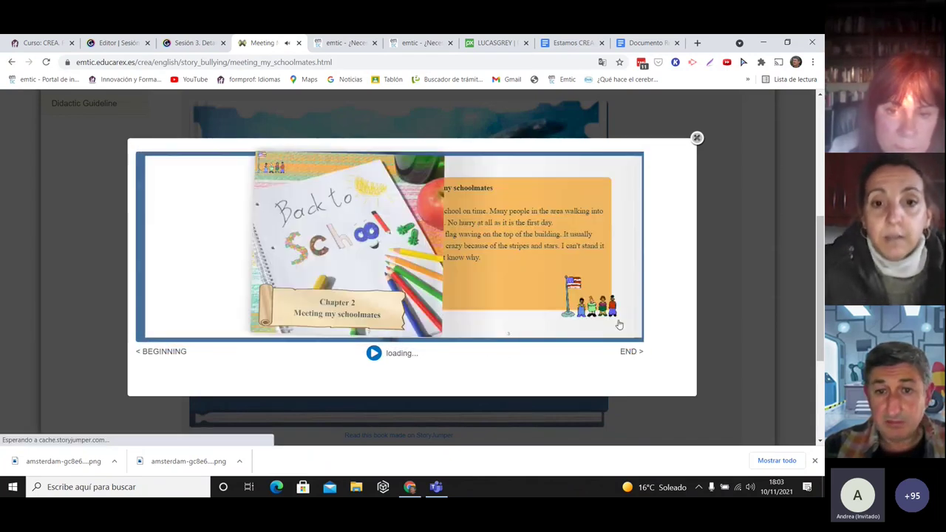
{"action": "left_click", "coordinate": [628, 331]}
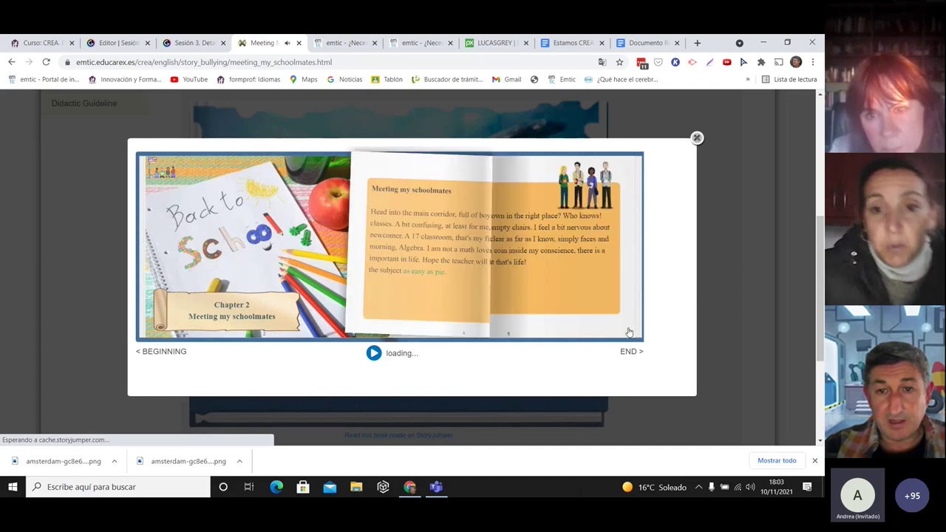
{"action": "left_click", "coordinate": [628, 331]}
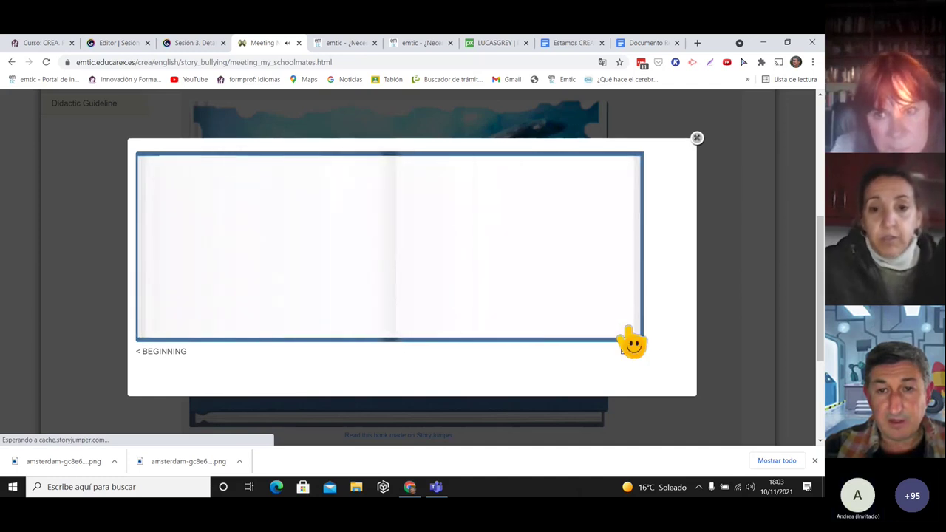
{"action": "left_click", "coordinate": [628, 348]}
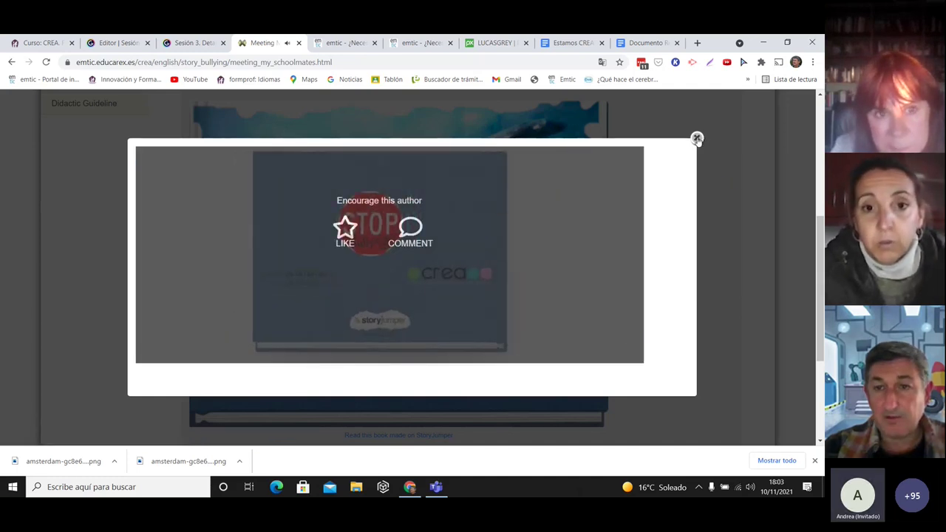
{"action": "left_click", "coordinate": [696, 139]}
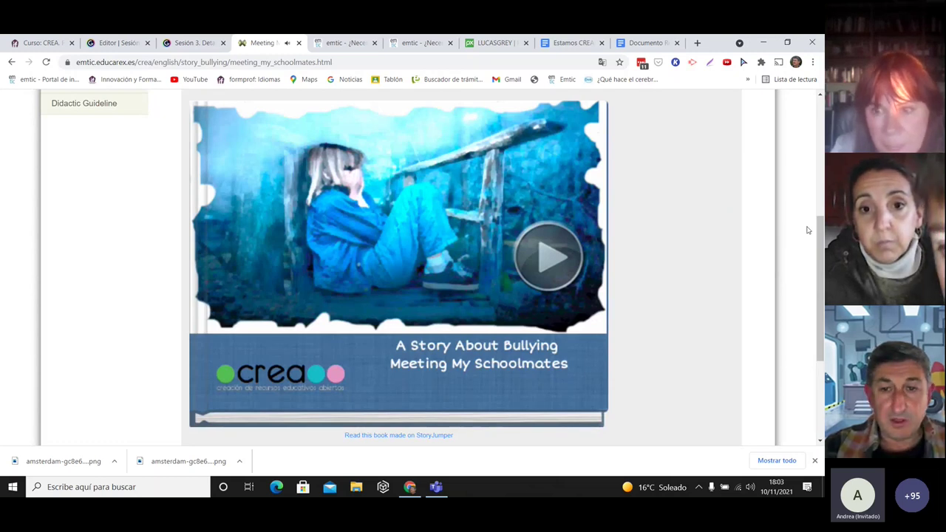
Go through sections 2, 3 and 4 of the Meeting My Schoolmates page.
{"action": "scroll", "coordinate": [802, 229], "scroll_direction": "up", "scroll_amount": 5}
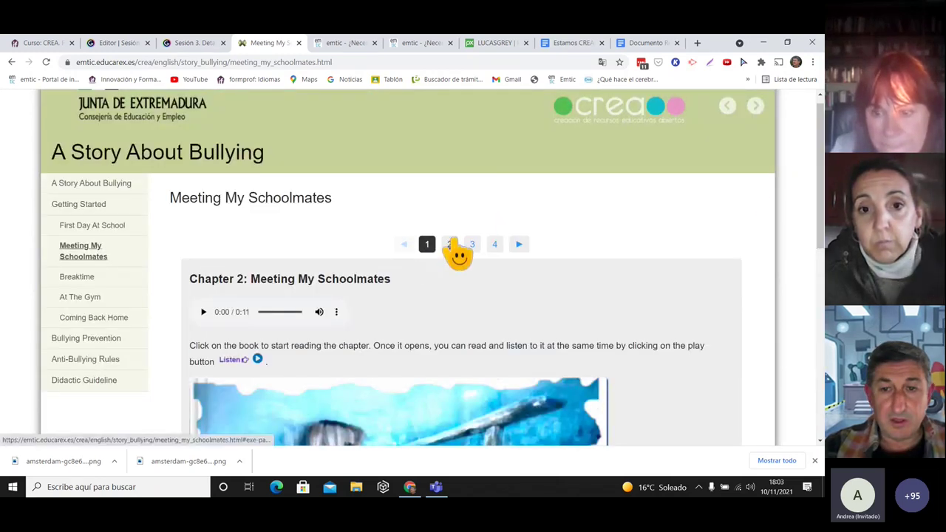
{"action": "left_click", "coordinate": [449, 244]}
{"action": "left_click", "coordinate": [472, 245]}
{"action": "left_click", "coordinate": [494, 244]}
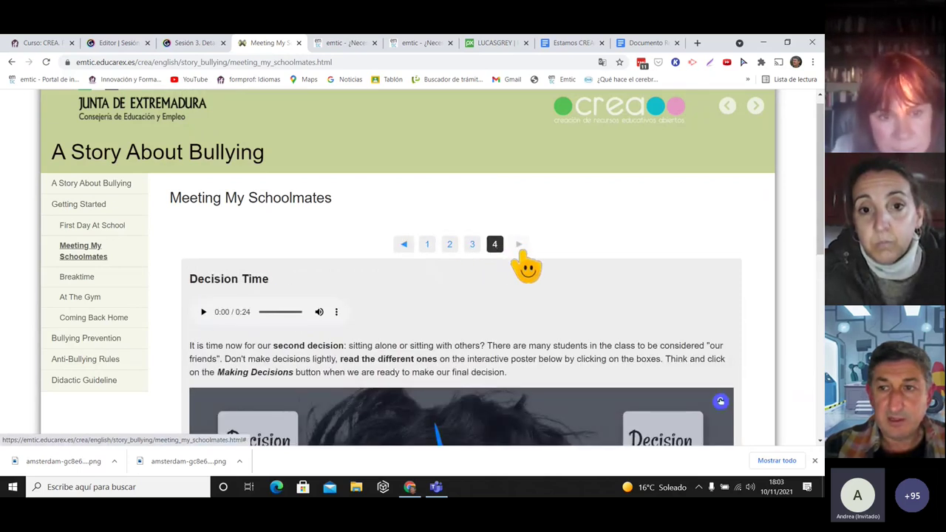
{"action": "scroll", "coordinate": [767, 161], "scroll_direction": "up", "scroll_amount": 1}
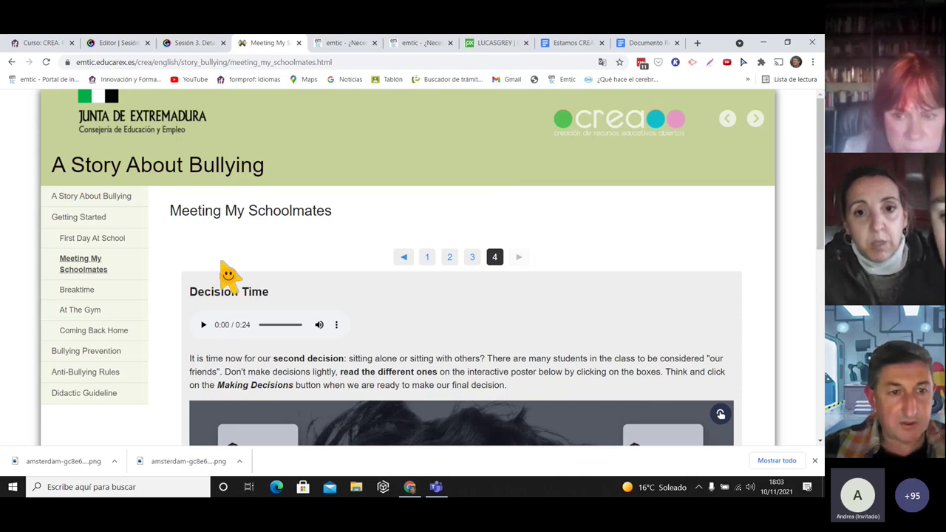
Open the Bullying Prevention page and look over its poster on the types of bullying.
{"action": "left_click", "coordinate": [97, 353]}
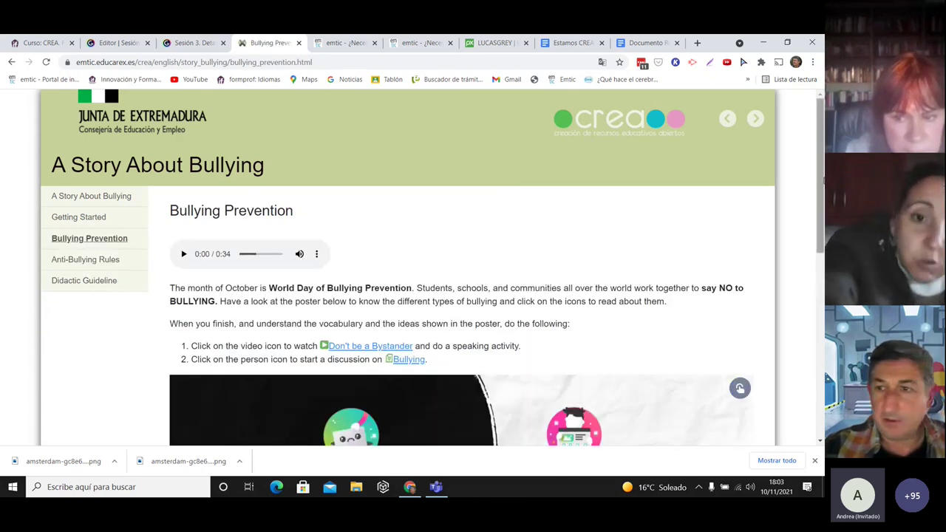
{"action": "scroll", "coordinate": [473, 266], "scroll_direction": "down", "scroll_amount": 10}
{"action": "scroll", "coordinate": [473, 266], "scroll_direction": "up", "scroll_amount": 7}
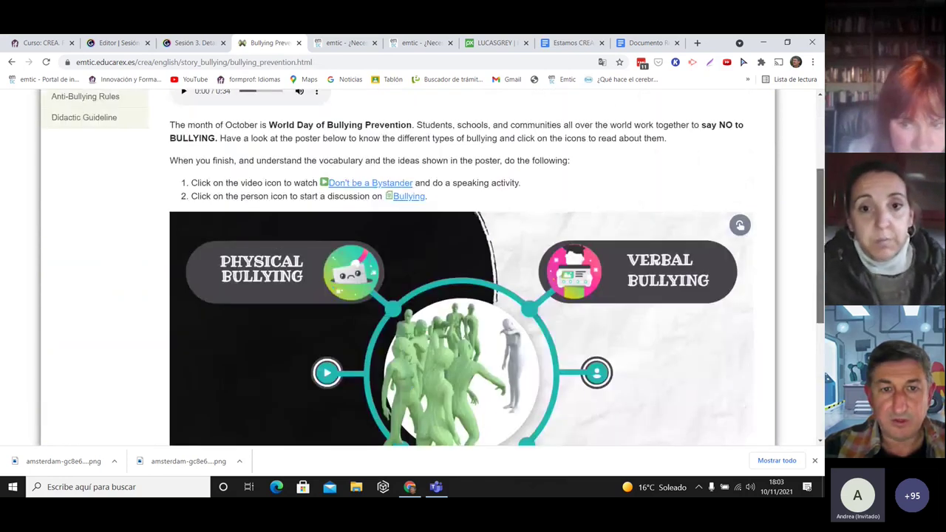
{"action": "scroll", "coordinate": [565, 268], "scroll_direction": "up", "scroll_amount": 5}
Open the Anti-Bullying Rules page and review the Final Project section down to the licence and footer.
{"action": "left_click", "coordinate": [111, 230]}
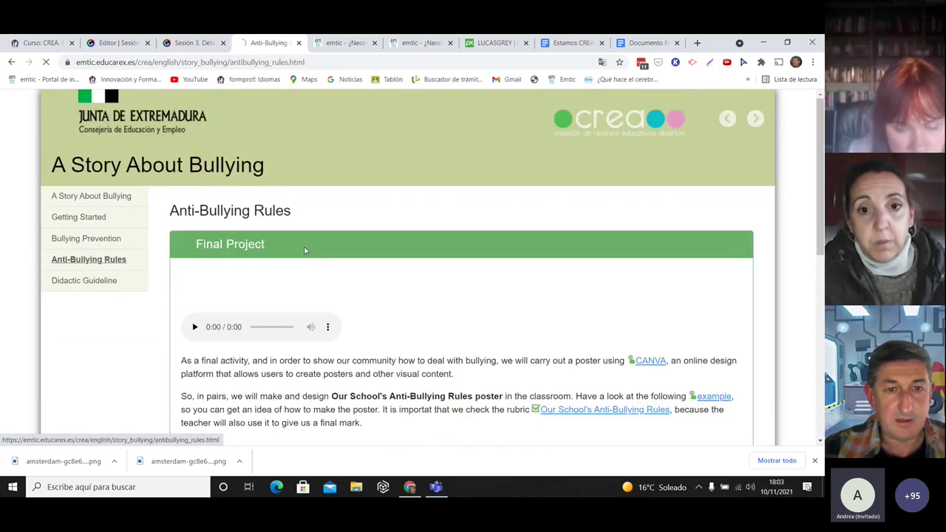
{"action": "scroll", "coordinate": [791, 237], "scroll_direction": "down", "scroll_amount": 2}
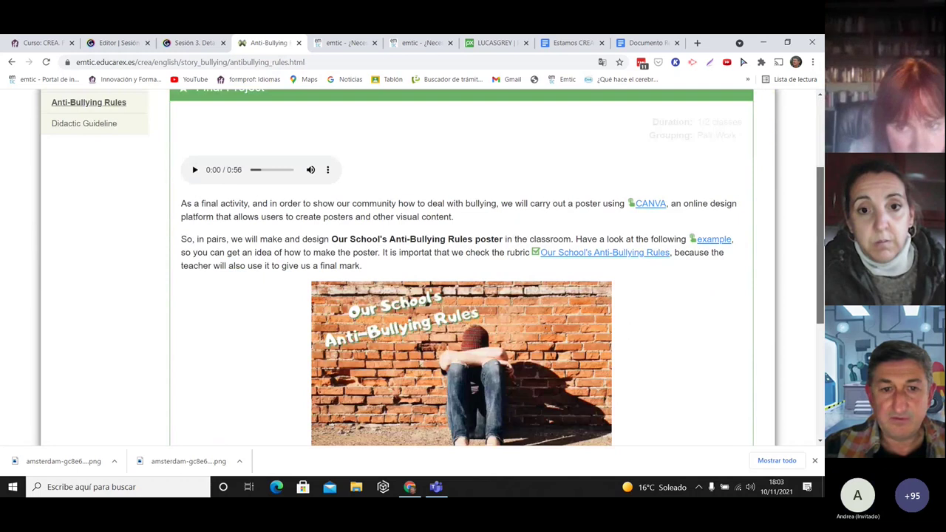
{"action": "scroll", "coordinate": [473, 266], "scroll_direction": "down", "scroll_amount": 3}
{"action": "scroll", "coordinate": [473, 266], "scroll_direction": "up", "scroll_amount": 3}
{"action": "scroll", "coordinate": [473, 266], "scroll_direction": "down", "scroll_amount": 3}
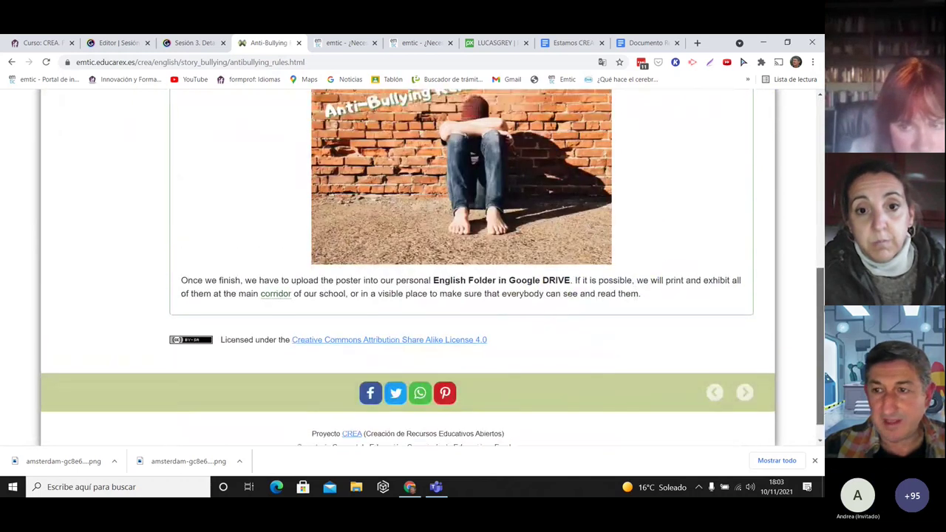
{"action": "scroll", "coordinate": [473, 266], "scroll_direction": "down", "scroll_amount": 1}
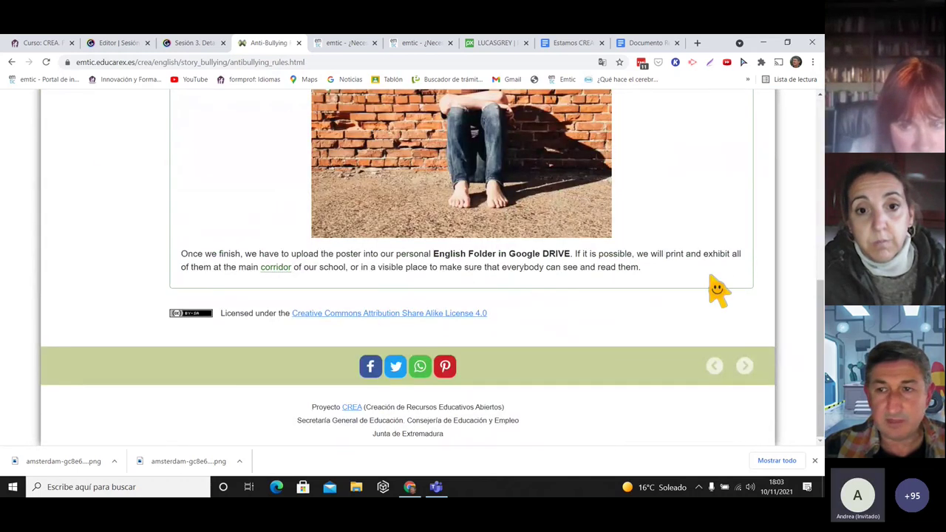
{"action": "left_click_drag", "start_coordinate": [820, 305], "coordinate": [818, 136]}
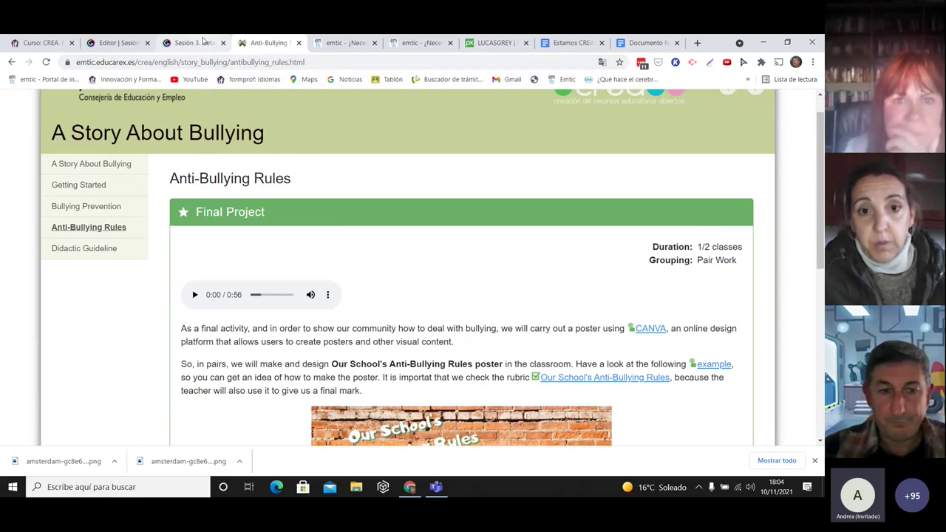
Return to the presentation, open the example linked to "ADAPTAR LOS REA" and dismiss the translation prompt.
{"action": "left_click", "coordinate": [204, 42]}
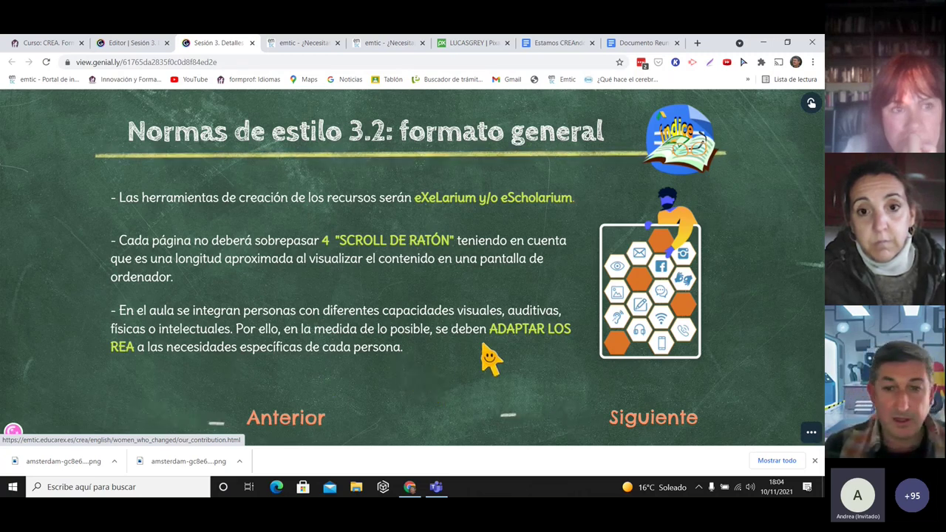
{"action": "left_click", "coordinate": [523, 332]}
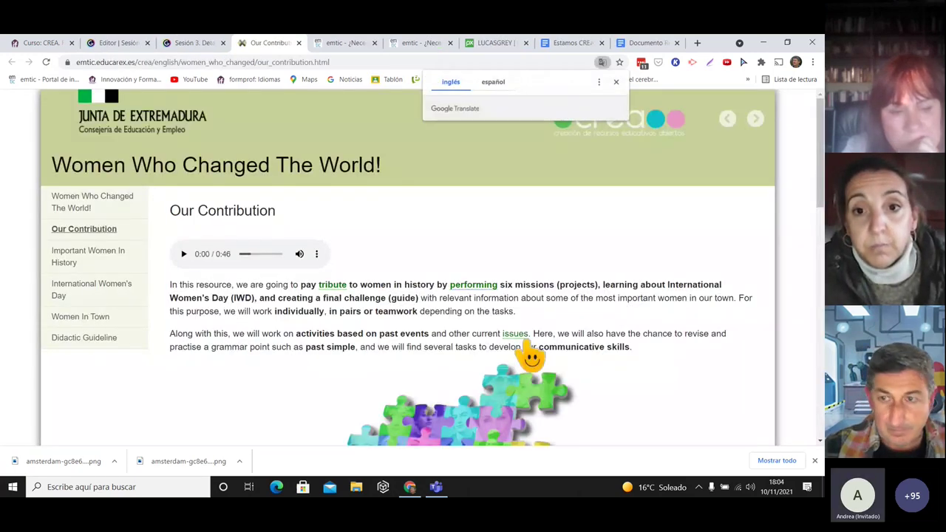
{"action": "left_click", "coordinate": [616, 83]}
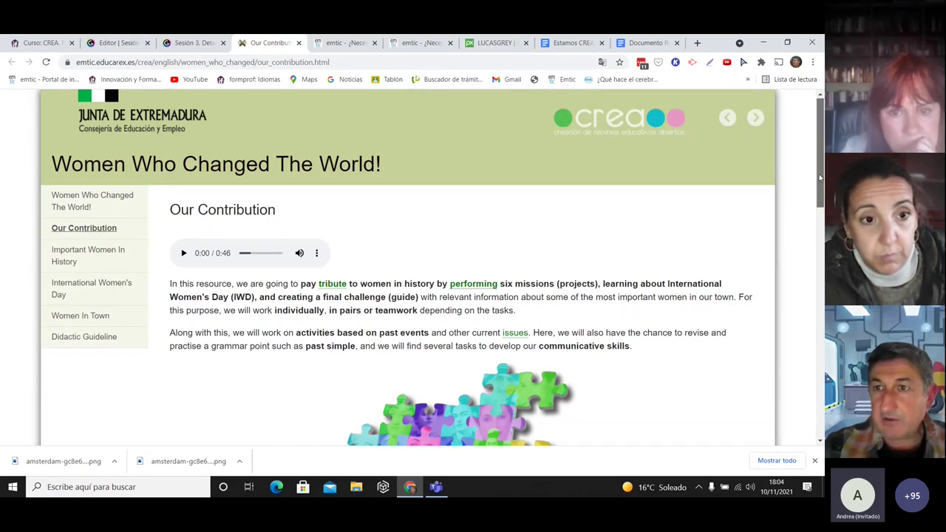
Play the first seconds of the audio on the Our Contribution page and pause it.
{"action": "scroll", "coordinate": [820, 177], "scroll_direction": "down", "scroll_amount": 1}
{"action": "scroll", "coordinate": [822, 177], "scroll_direction": "up", "scroll_amount": 1}
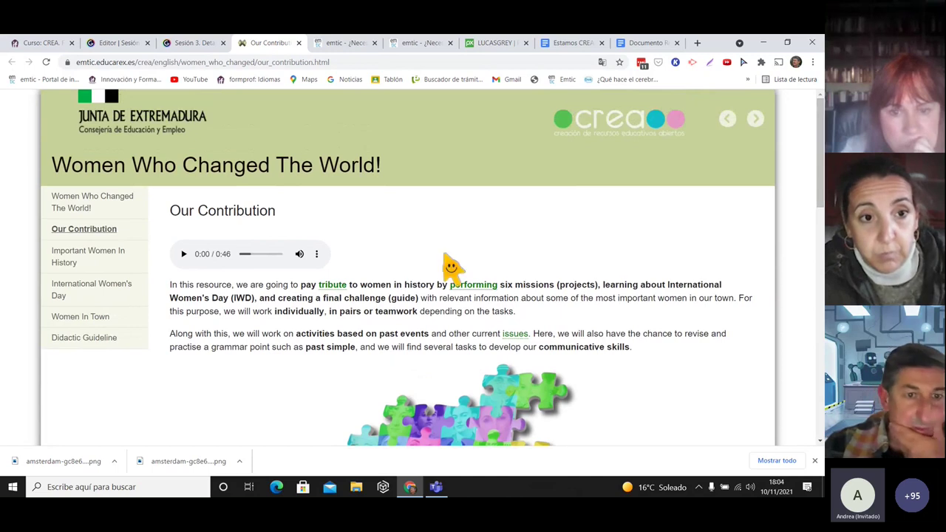
{"action": "left_click", "coordinate": [183, 254]}
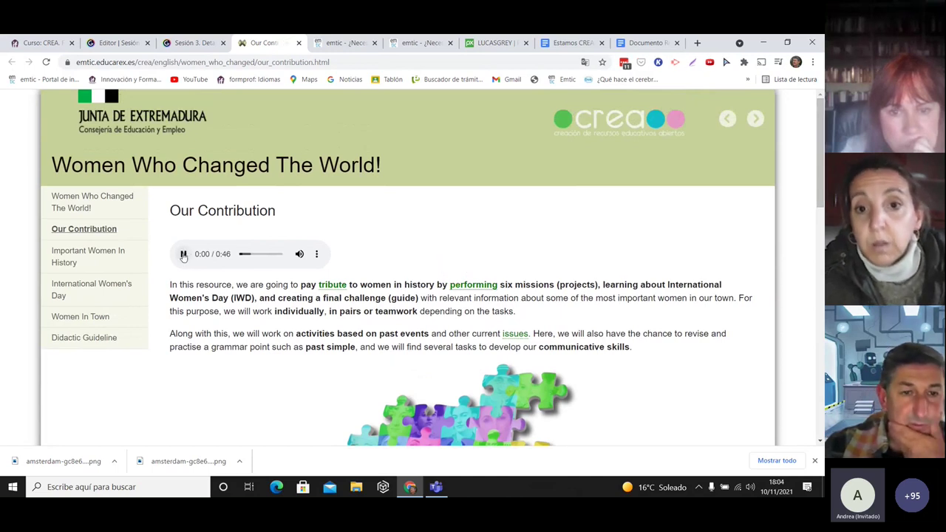
{"action": "left_click", "coordinate": [184, 254]}
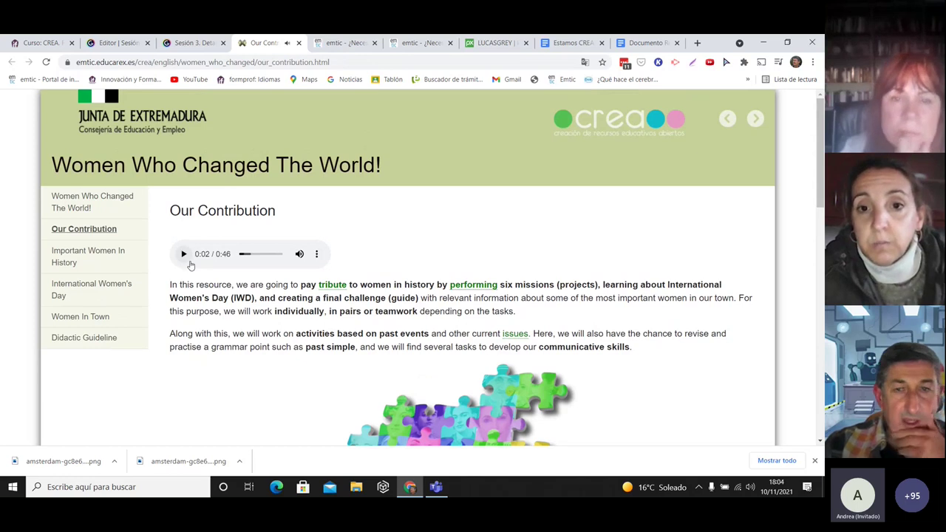
Search for fromtexttospeech in a new tab, open the From Text To Speech site and highlight its web address.
{"action": "left_click", "coordinate": [697, 43]}
{"action": "type", "text": "f"}
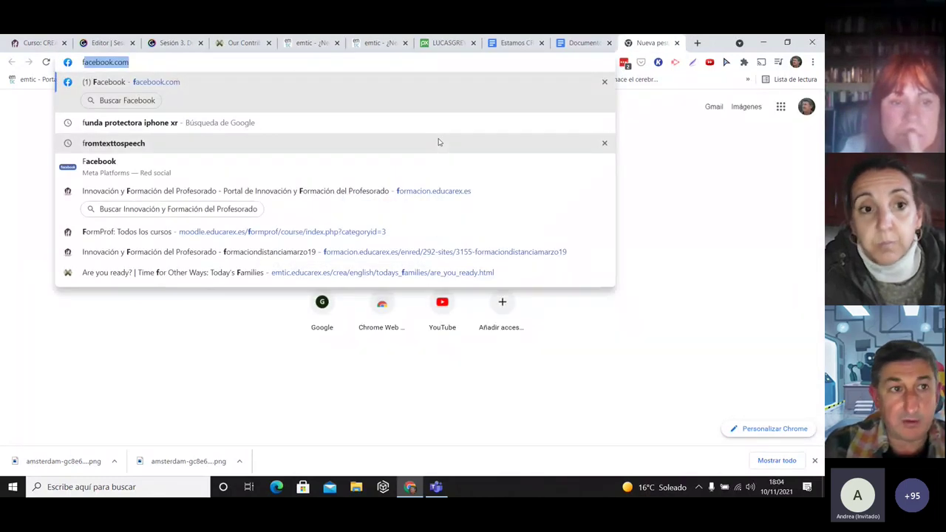
{"action": "left_click", "coordinate": [438, 141]}
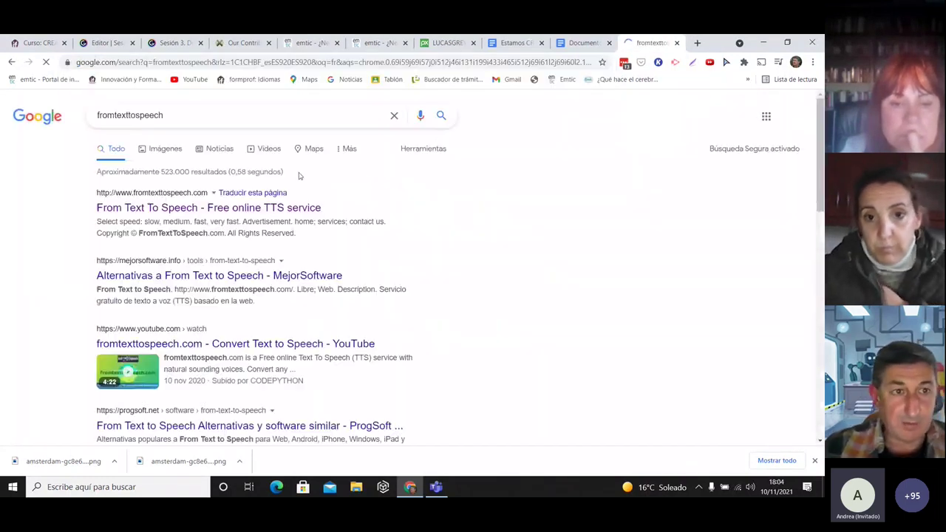
{"action": "left_click", "coordinate": [214, 208]}
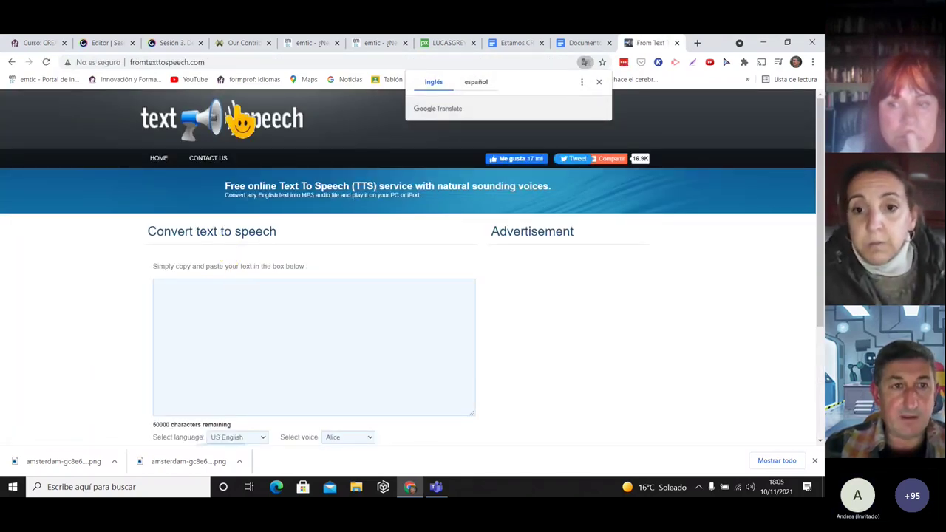
{"action": "left_click", "coordinate": [220, 61]}
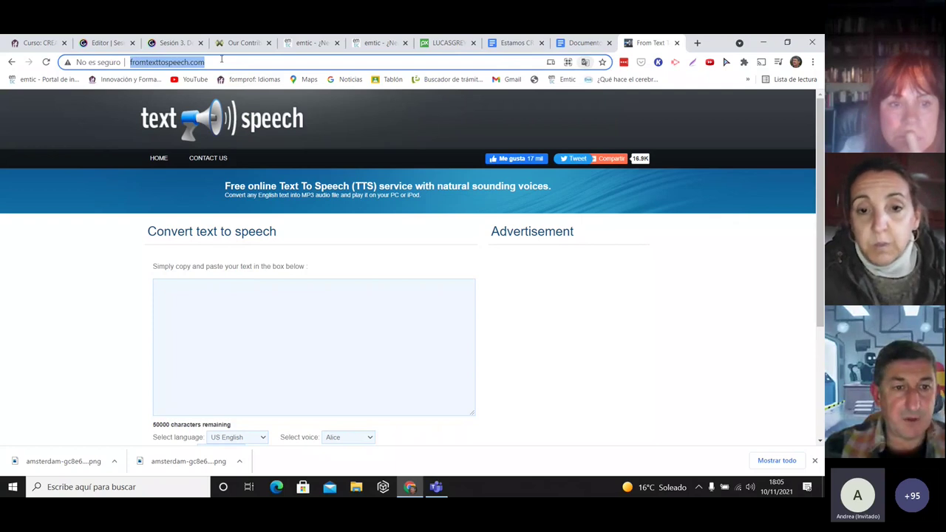
Enter "hola" as the text, set the language to Spanish and the voice to Mateo, and create the audio file.
{"action": "left_click", "coordinate": [214, 297]}
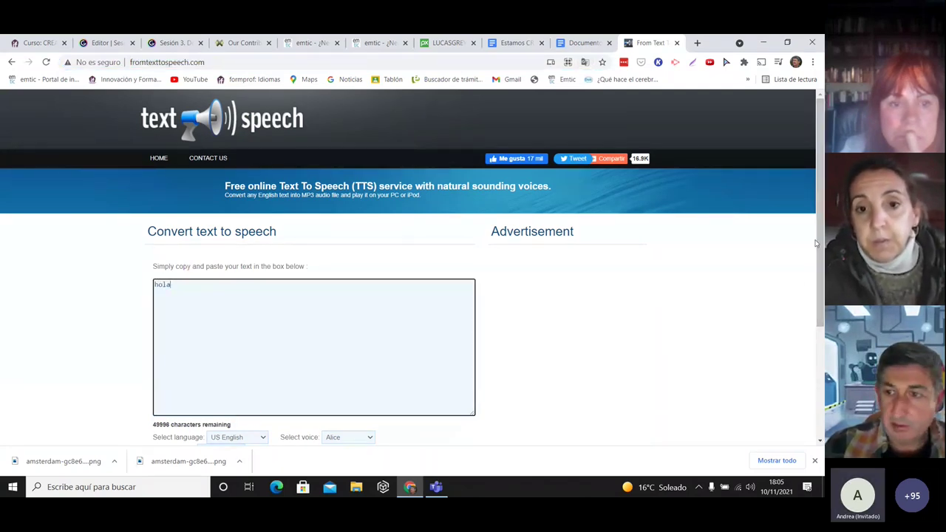
{"action": "scroll", "coordinate": [815, 243], "scroll_direction": "down", "scroll_amount": 2}
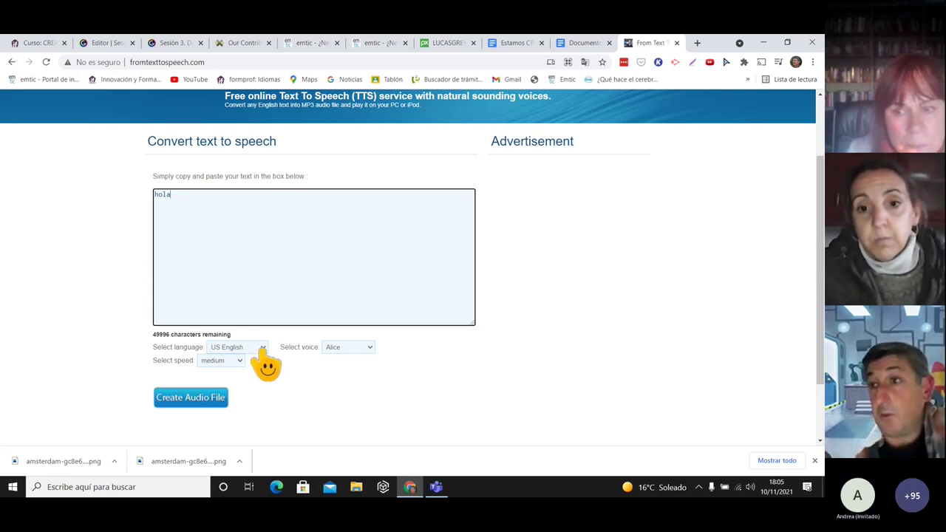
{"action": "left_click", "coordinate": [262, 351]}
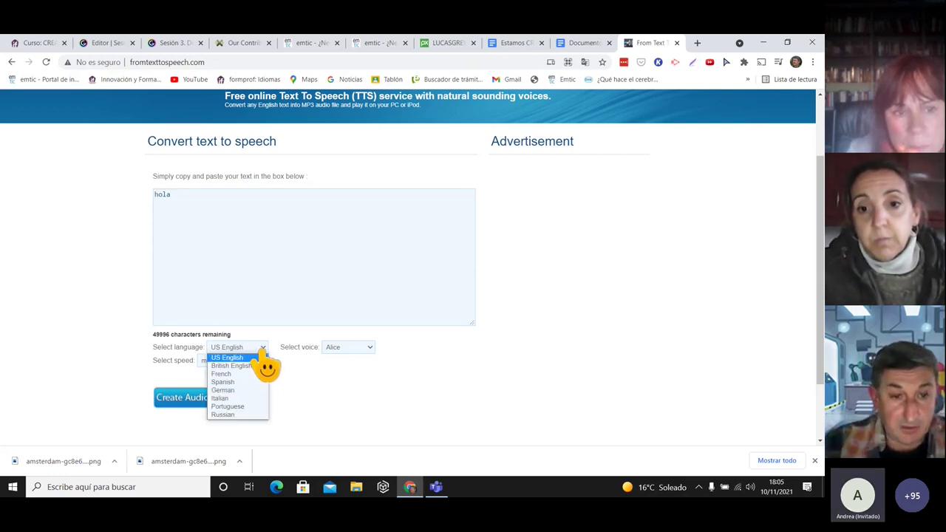
{"action": "left_click", "coordinate": [238, 382]}
{"action": "left_click", "coordinate": [365, 347]}
{"action": "left_click", "coordinate": [336, 365]}
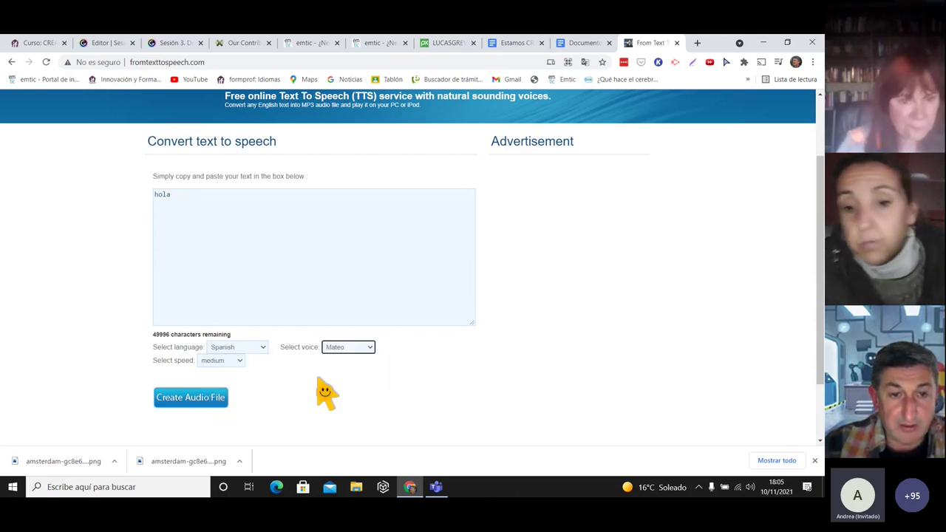
{"action": "left_click", "coordinate": [193, 399]}
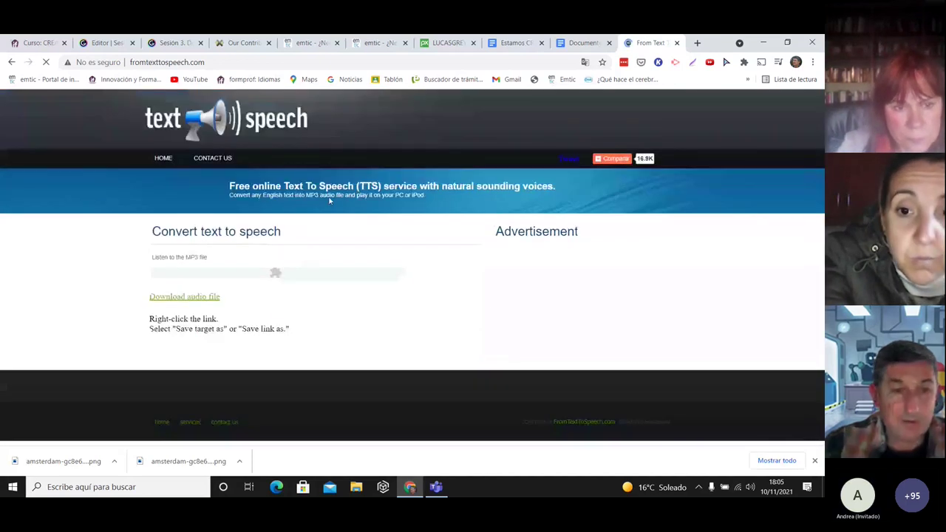
Open the generated speech audio, dismissing the advertisement, and download the MP3 file.
{"action": "left_click", "coordinate": [198, 296]}
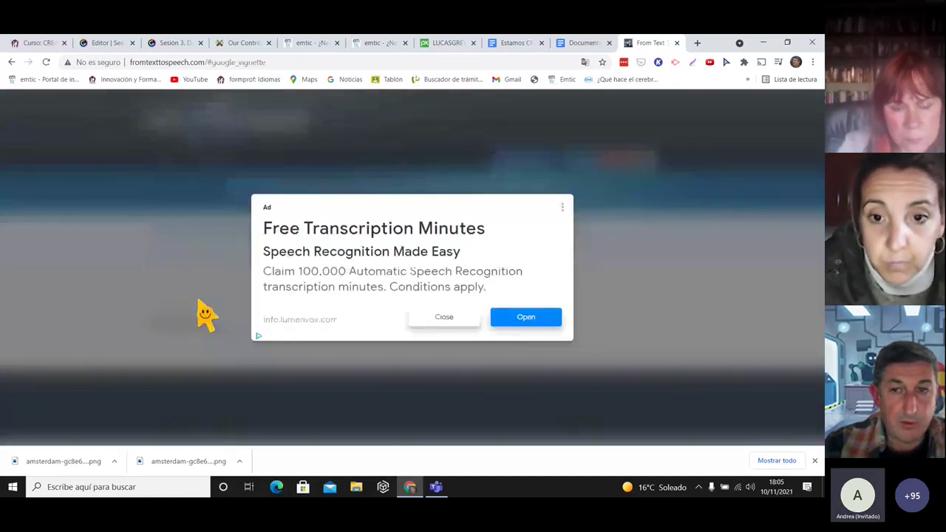
{"action": "left_click", "coordinate": [446, 318]}
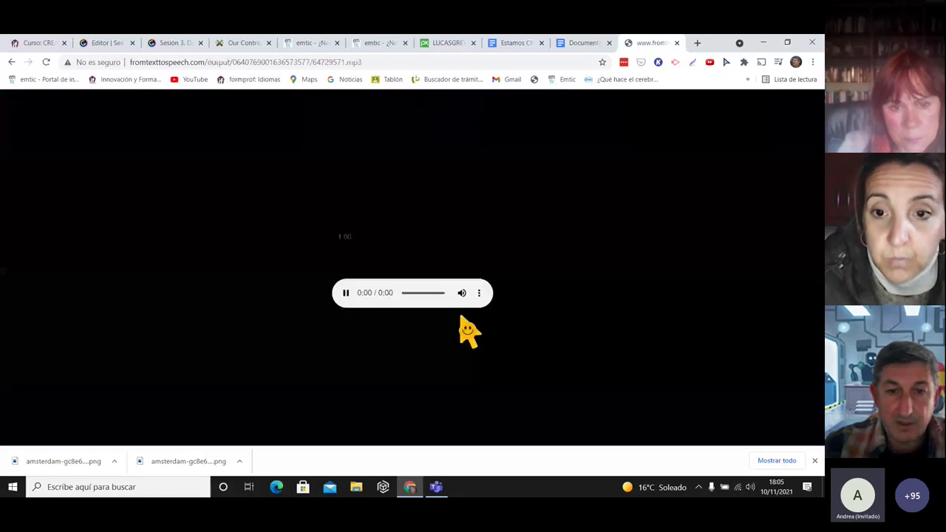
{"action": "left_click", "coordinate": [348, 295]}
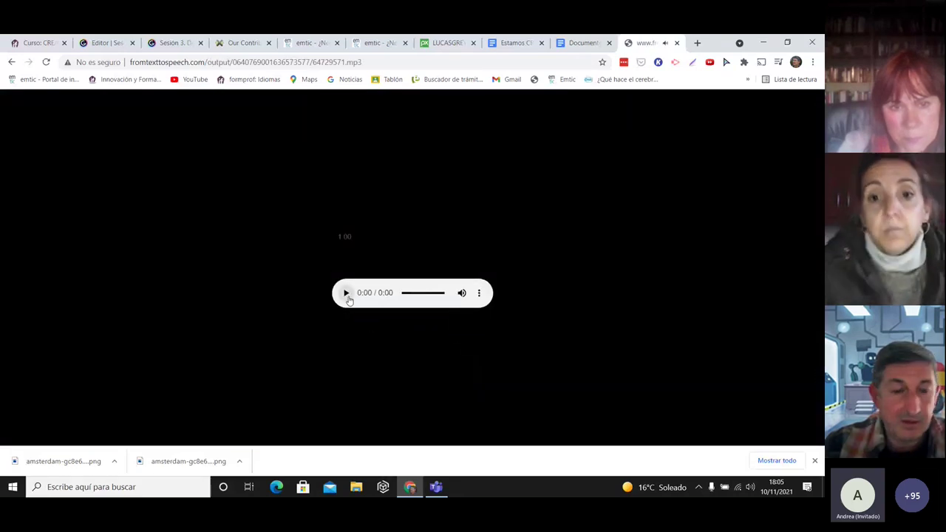
{"action": "left_click", "coordinate": [479, 294]}
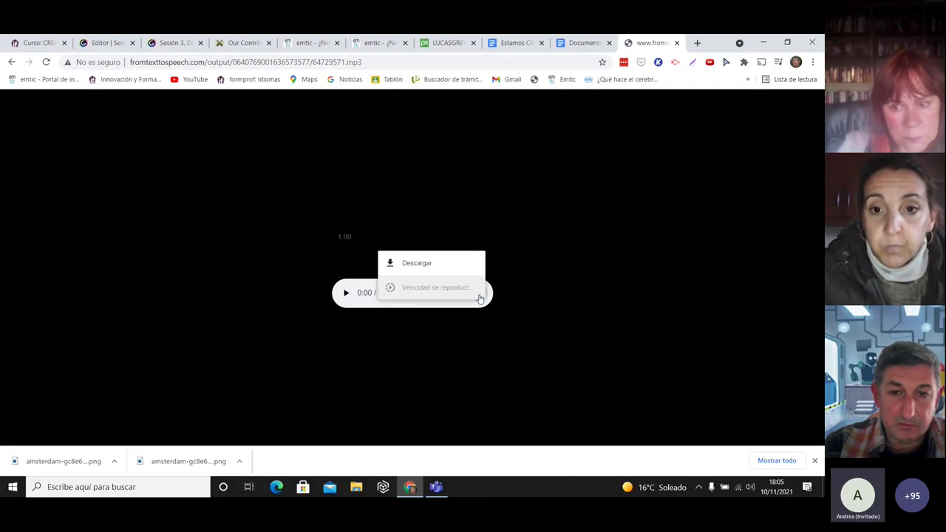
{"action": "left_click", "coordinate": [425, 266]}
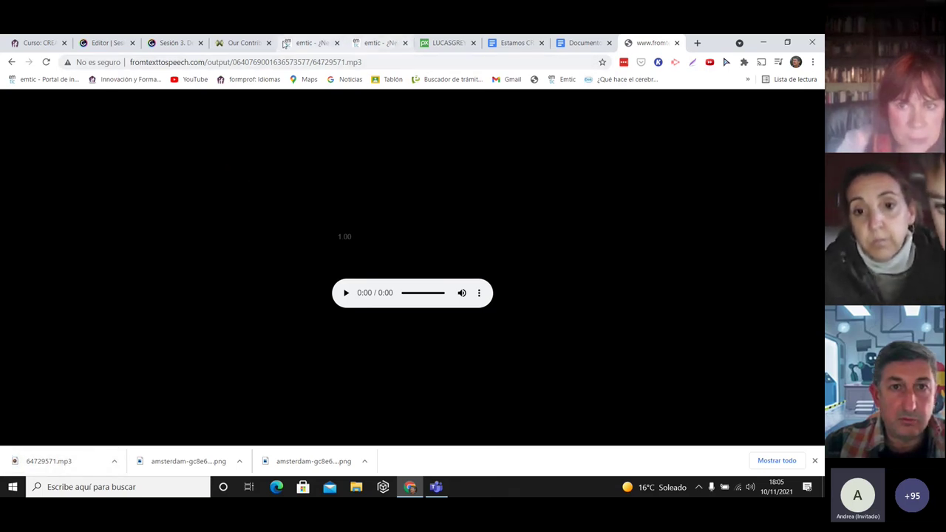
Return briefly to the Our Contribution page and open escholarium.educarex.es in a new tab.
{"action": "left_click", "coordinate": [248, 45]}
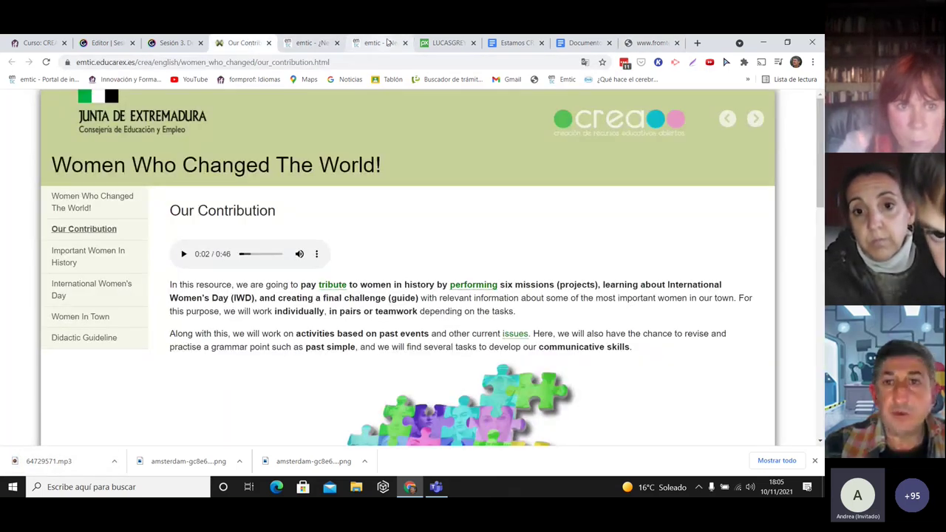
{"action": "left_click", "coordinate": [697, 43]}
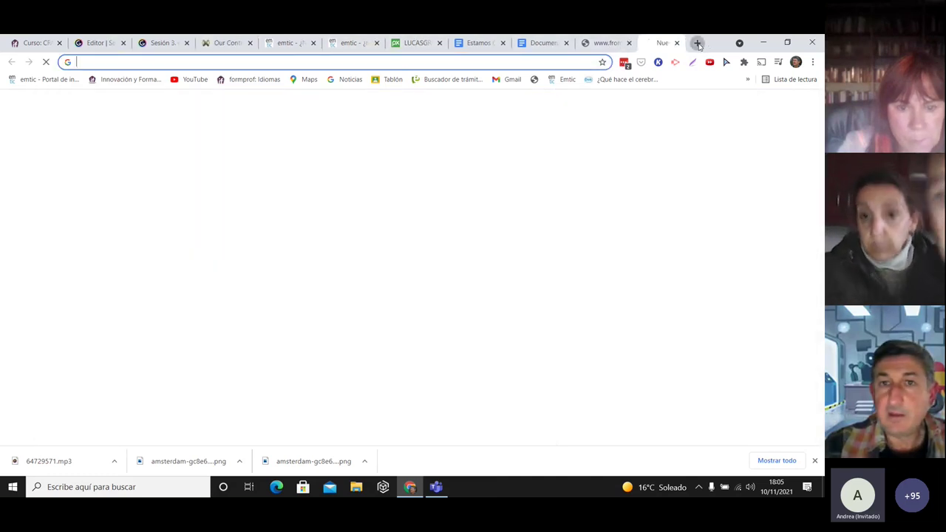
{"action": "type", "text": "escholarium.educarex.es"}
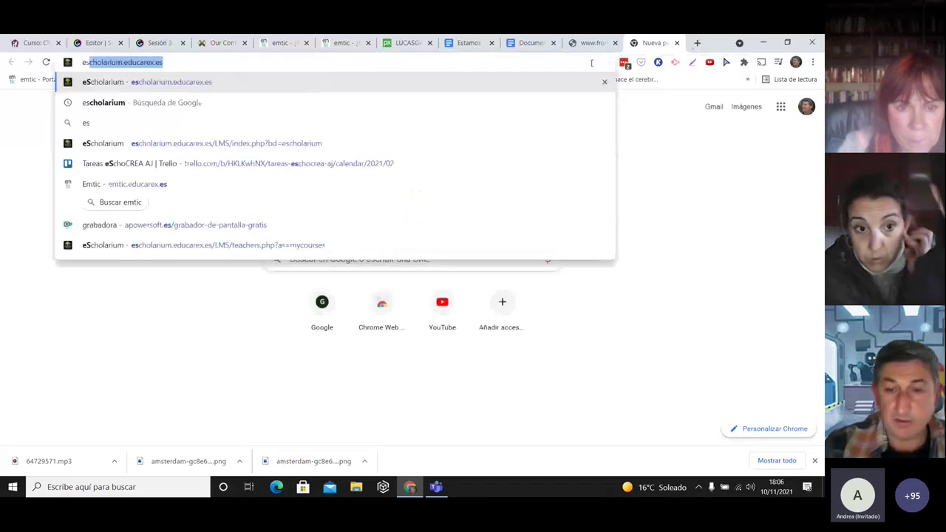
{"action": "key", "text": "Return"}
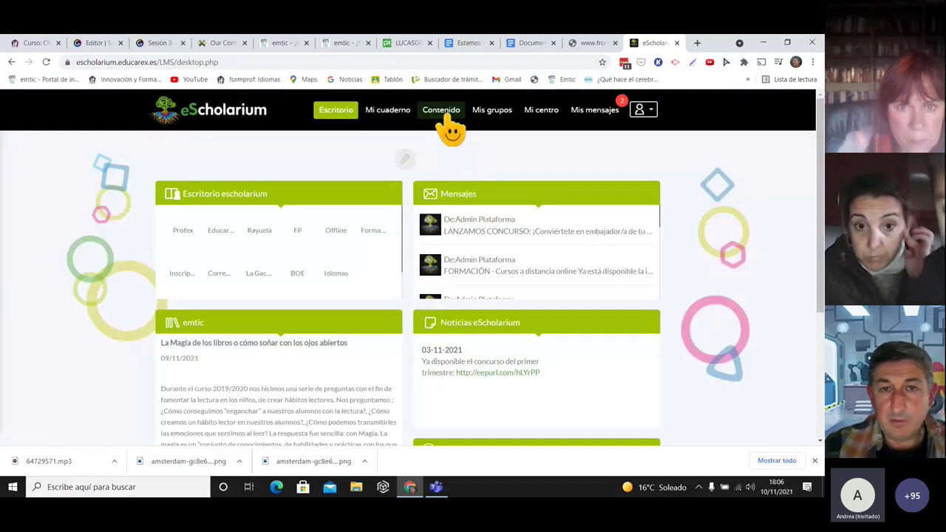
Create new book content in eScholarium with eXeLearning as the editing tool.
{"action": "left_click", "coordinate": [447, 118]}
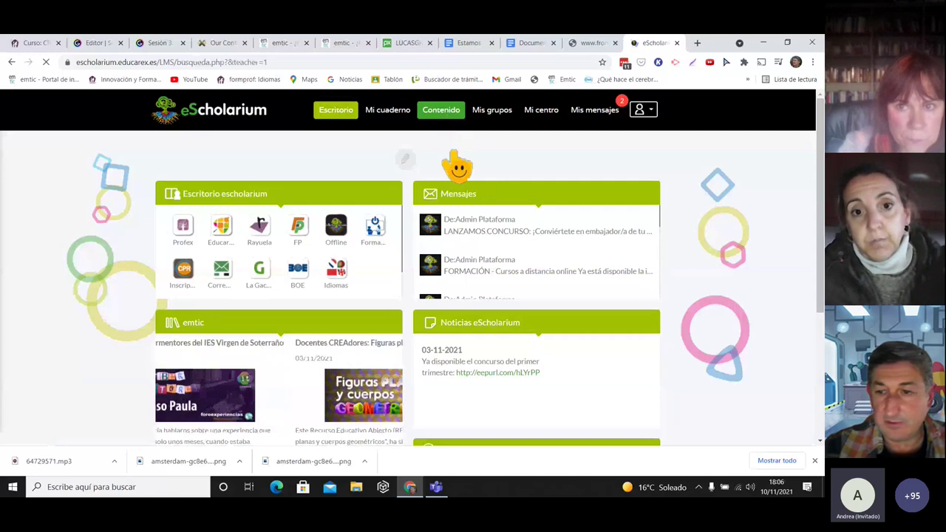
{"action": "left_click", "coordinate": [667, 305]}
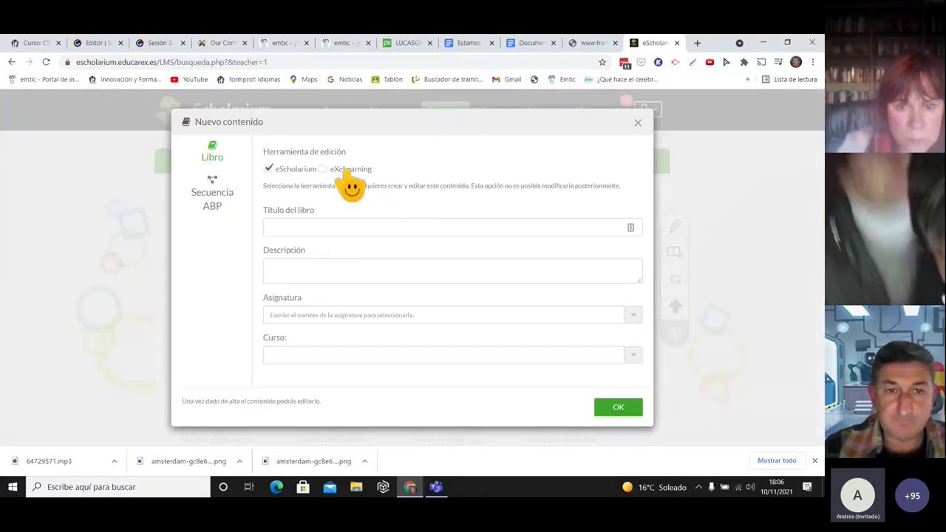
{"action": "left_click", "coordinate": [338, 171]}
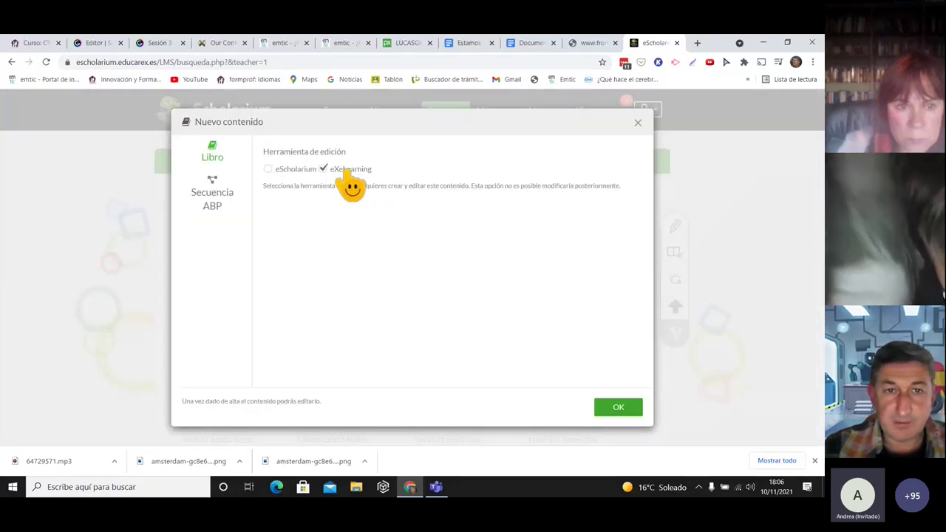
{"action": "left_click", "coordinate": [618, 407]}
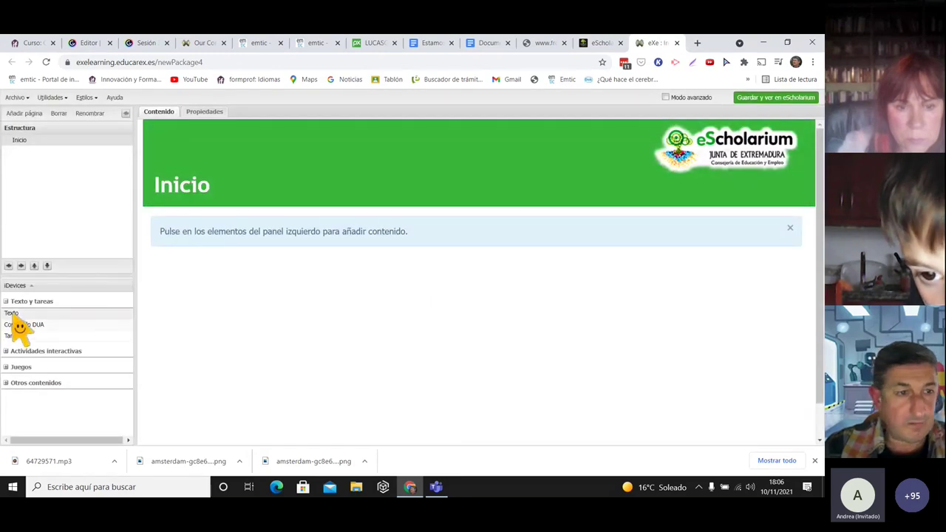
Add a Texto iDevice to the Inicio page, embed the downloaded 64729571.mp3 as media and save the block.
{"action": "left_click", "coordinate": [13, 314]}
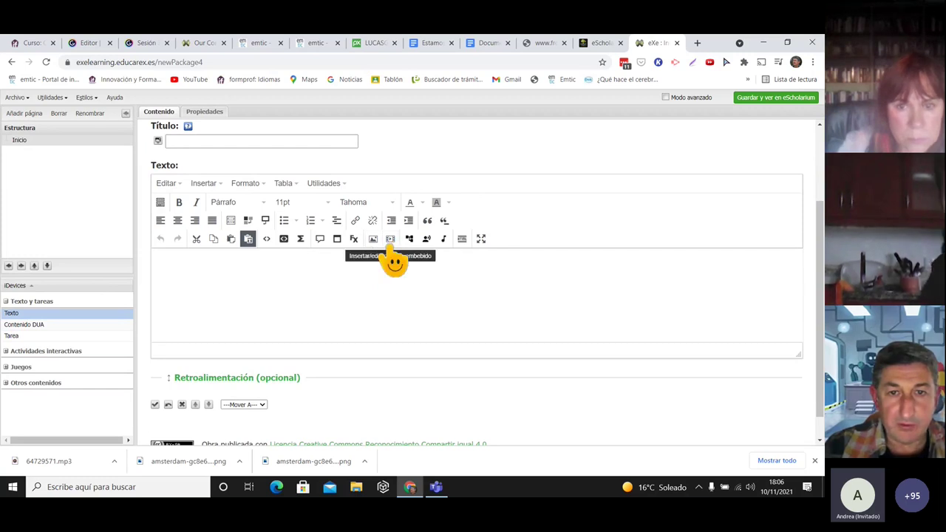
{"action": "left_click", "coordinate": [390, 240]}
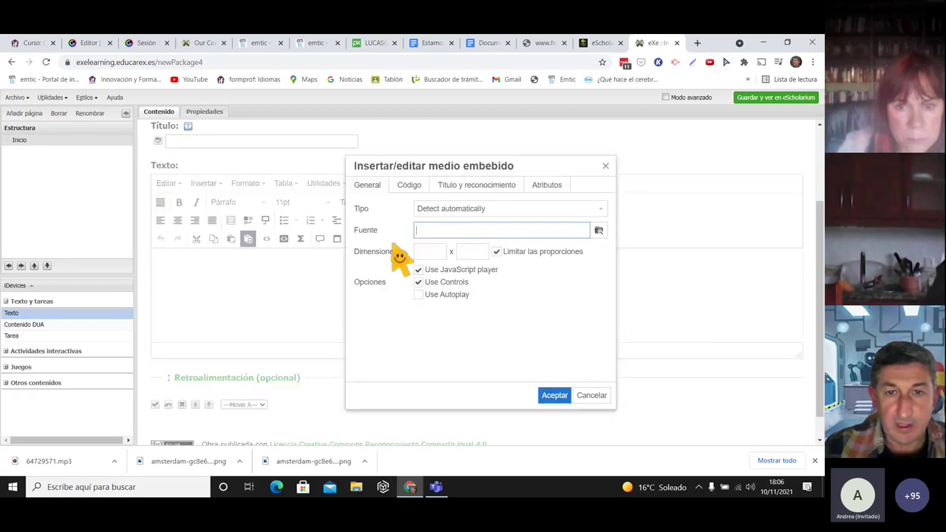
{"action": "left_click", "coordinate": [598, 232]}
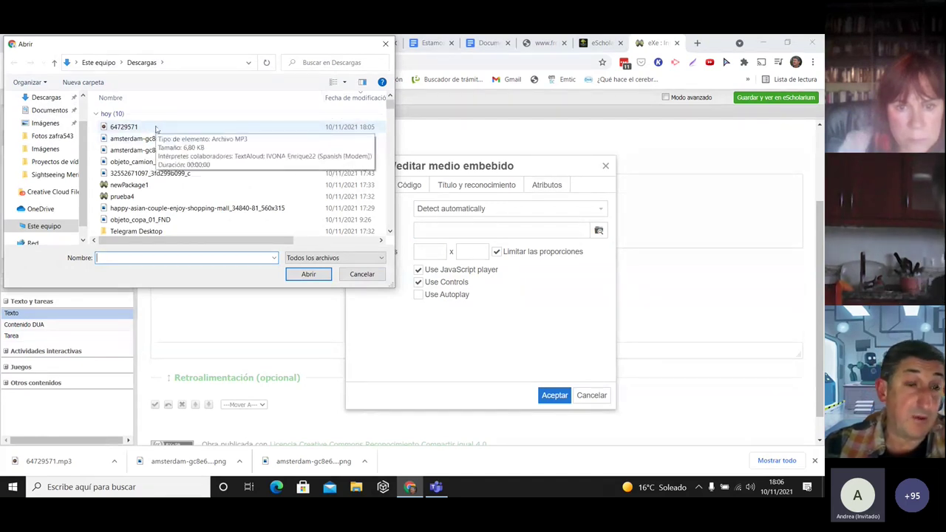
{"action": "left_click", "coordinate": [156, 128]}
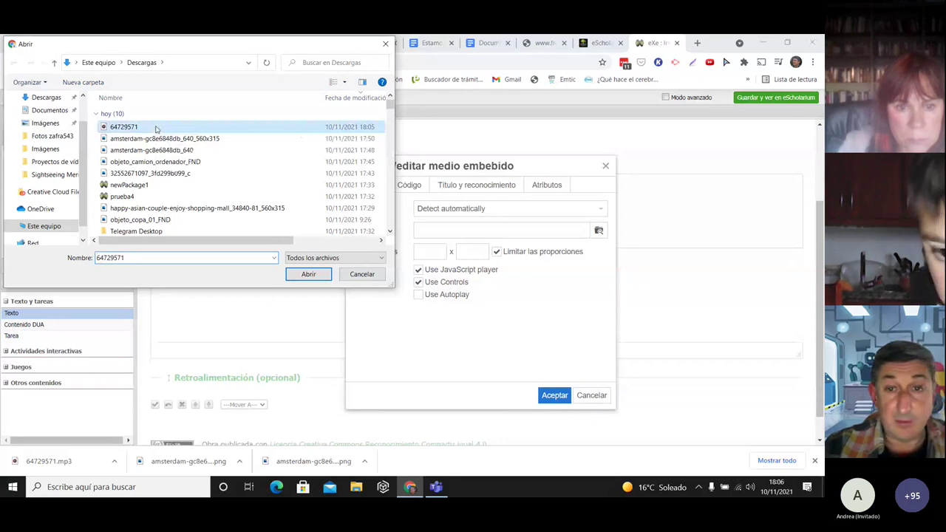
{"action": "double_click", "coordinate": [155, 128]}
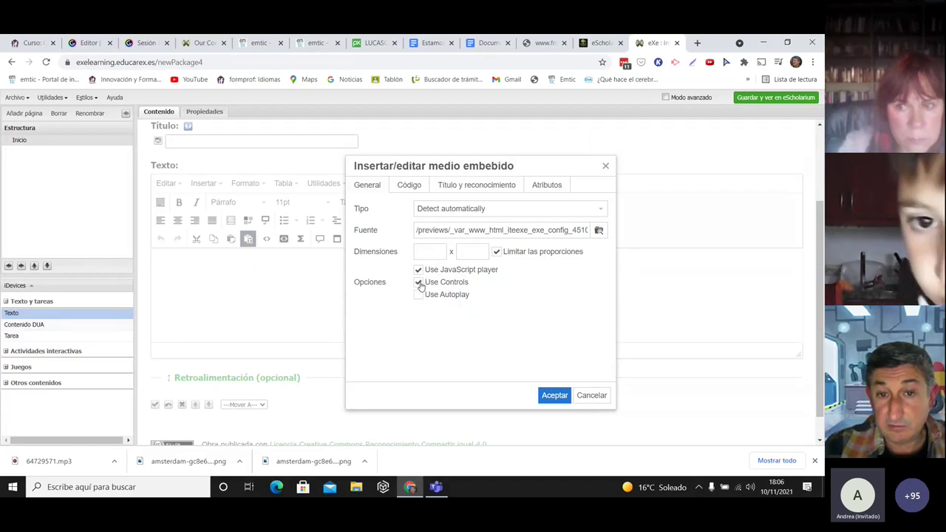
{"action": "left_click", "coordinate": [554, 396]}
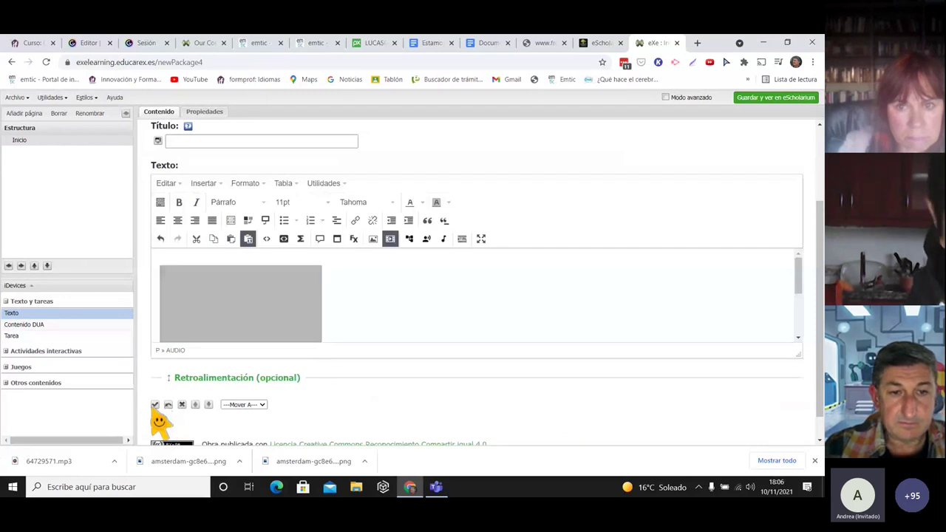
{"action": "left_click", "coordinate": [156, 405]}
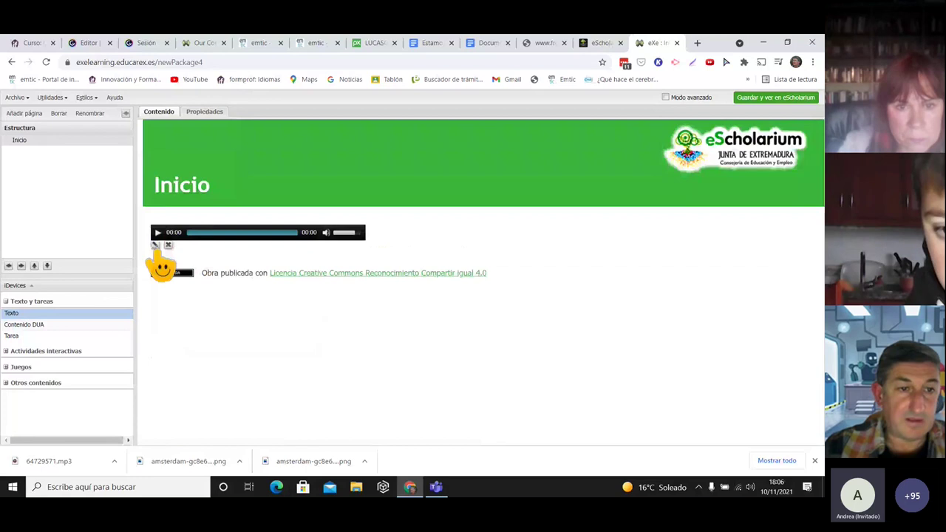
Reopen the text block, turn off the JavaScript player option for the embedded audio, save it and test playback.
{"action": "left_click", "coordinate": [156, 246]}
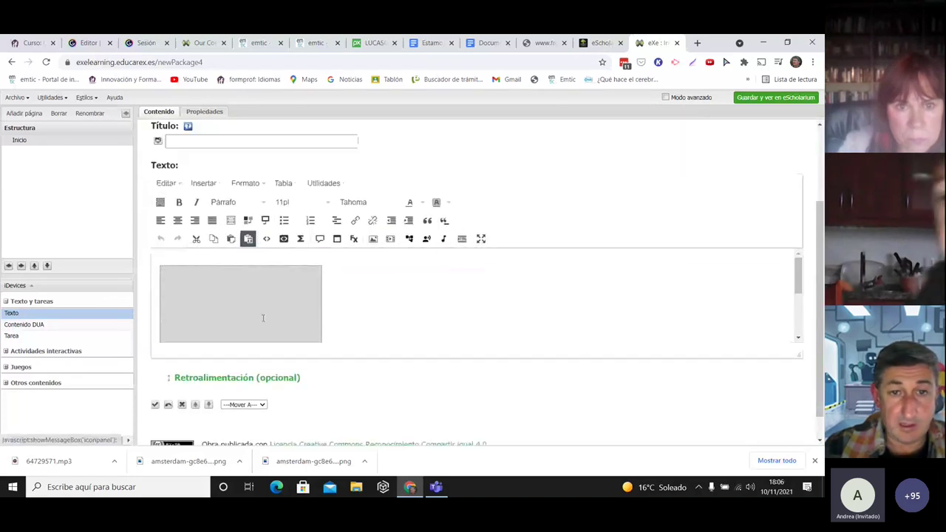
{"action": "left_click", "coordinate": [262, 318]}
{"action": "left_click", "coordinate": [390, 238]}
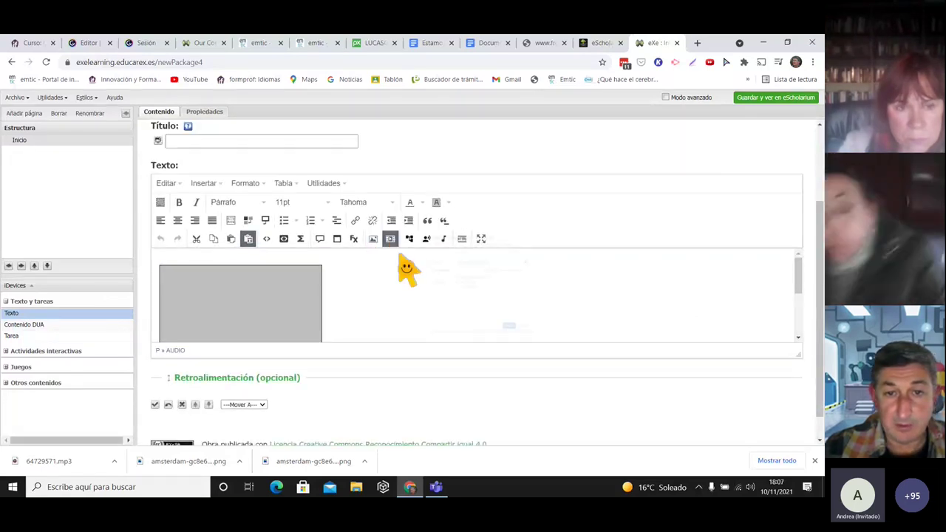
{"action": "left_click", "coordinate": [418, 272]}
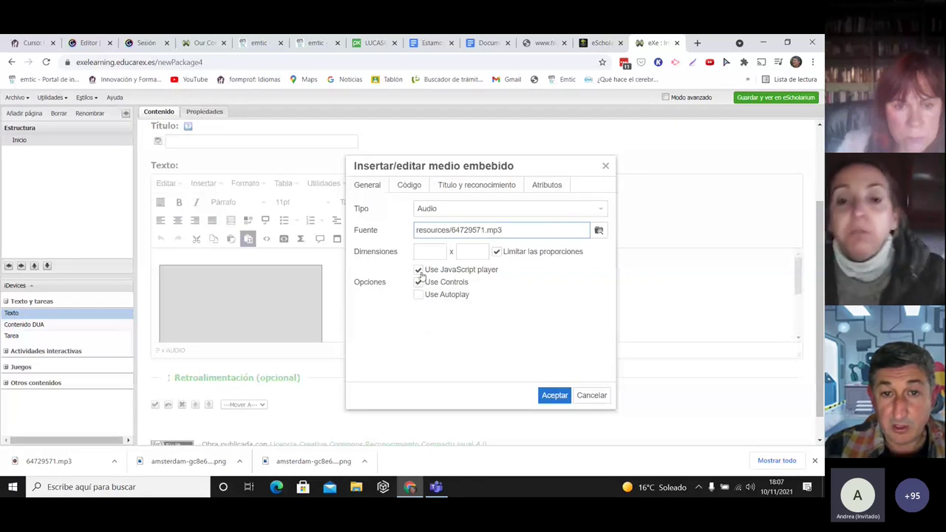
{"action": "left_click", "coordinate": [553, 399]}
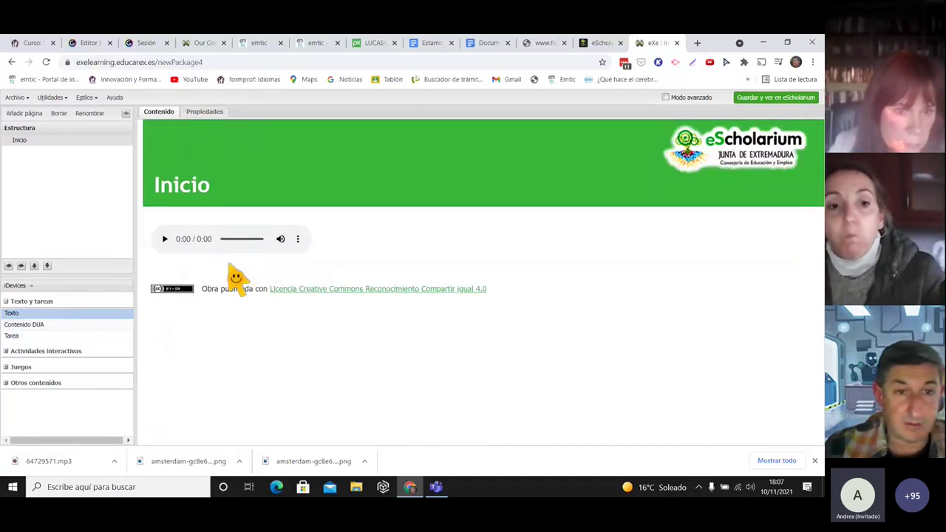
{"action": "left_click", "coordinate": [166, 240]}
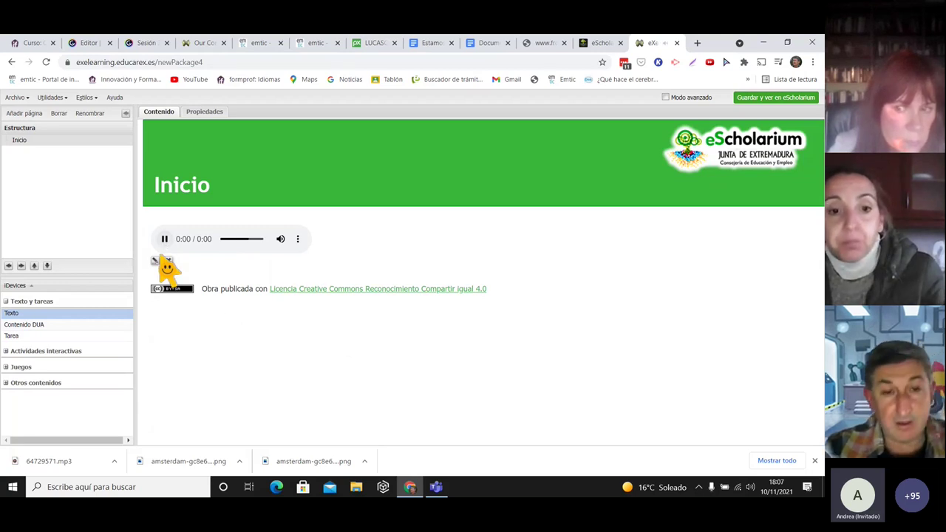
{"action": "left_click", "coordinate": [166, 244]}
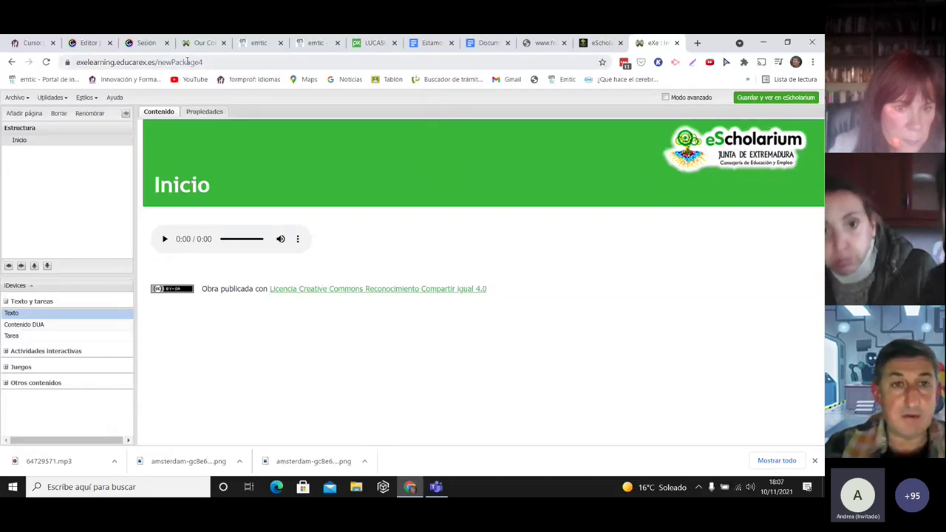
Close the two emtic tabs and the LUCAS tab, and return to the Our Contribution page.
{"action": "left_click", "coordinate": [259, 43]}
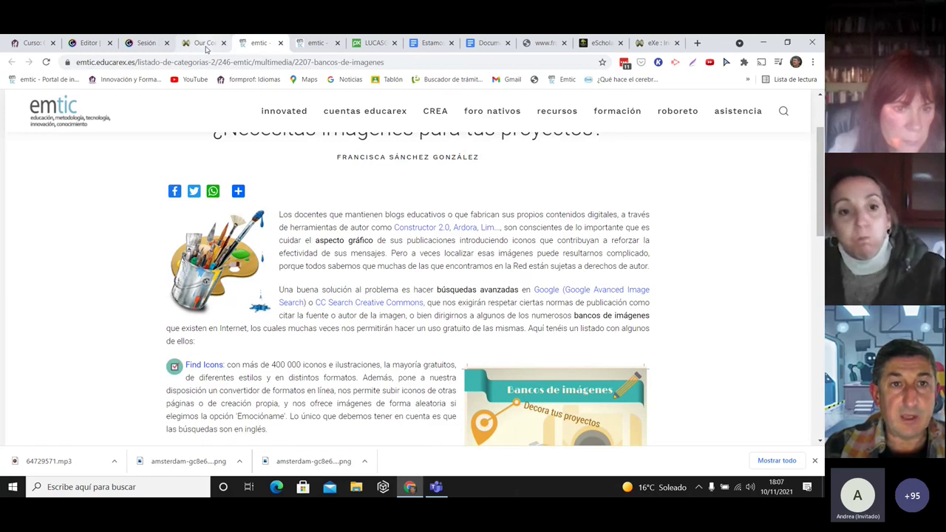
{"action": "left_click", "coordinate": [280, 44]}
{"action": "left_click", "coordinate": [280, 43]}
{"action": "left_click", "coordinate": [281, 43]}
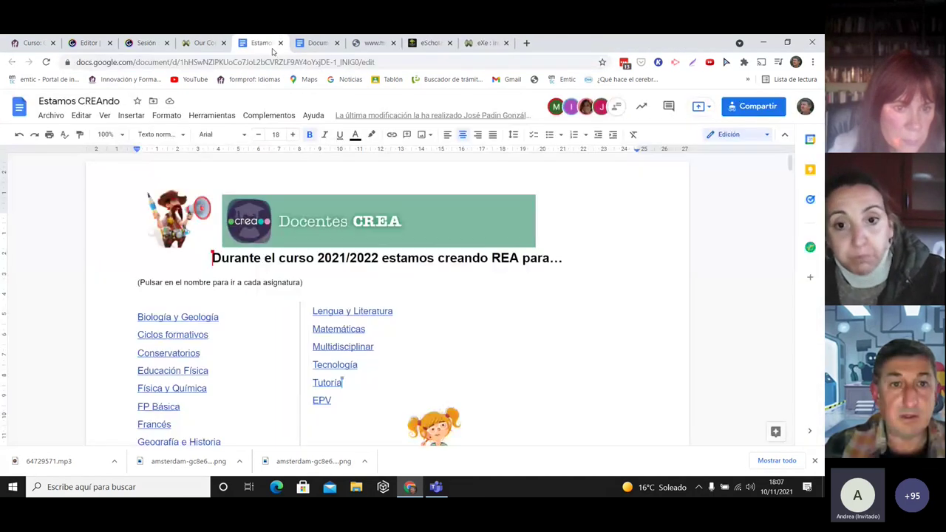
{"action": "left_click", "coordinate": [201, 43]}
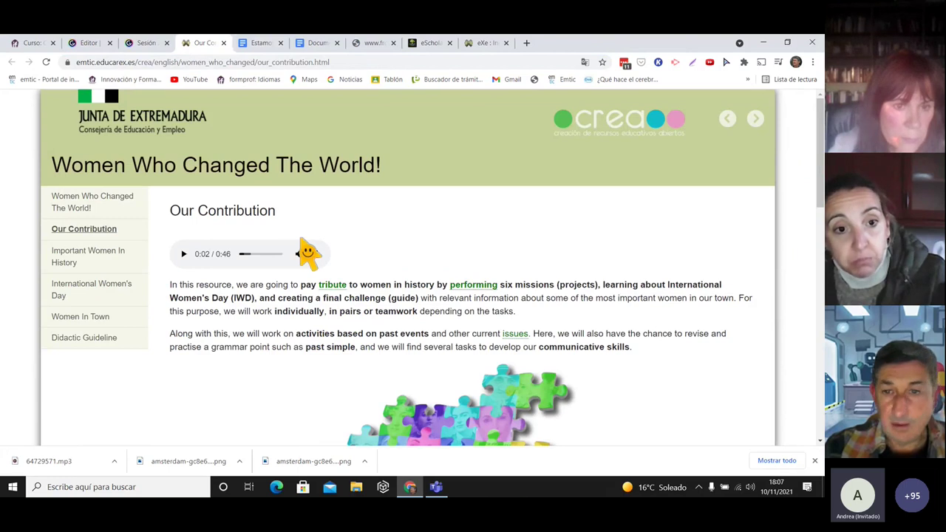
Show the glossary definition of "tribute" on the Our Contribution page and look over the page down through the Before Starting section.
{"action": "scroll", "coordinate": [807, 219], "scroll_direction": "down", "scroll_amount": 1}
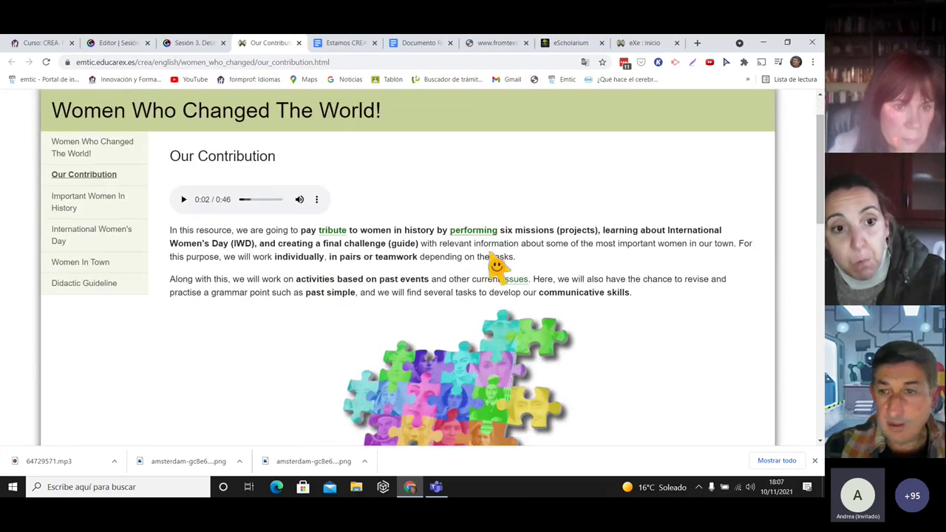
{"action": "mouse_move", "coordinate": [331, 233]}
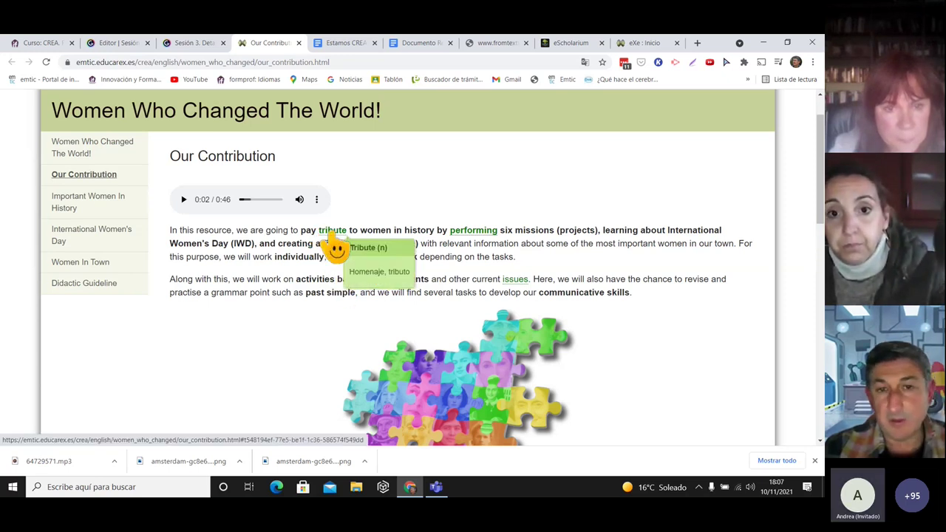
{"action": "mouse_move", "coordinate": [479, 249]}
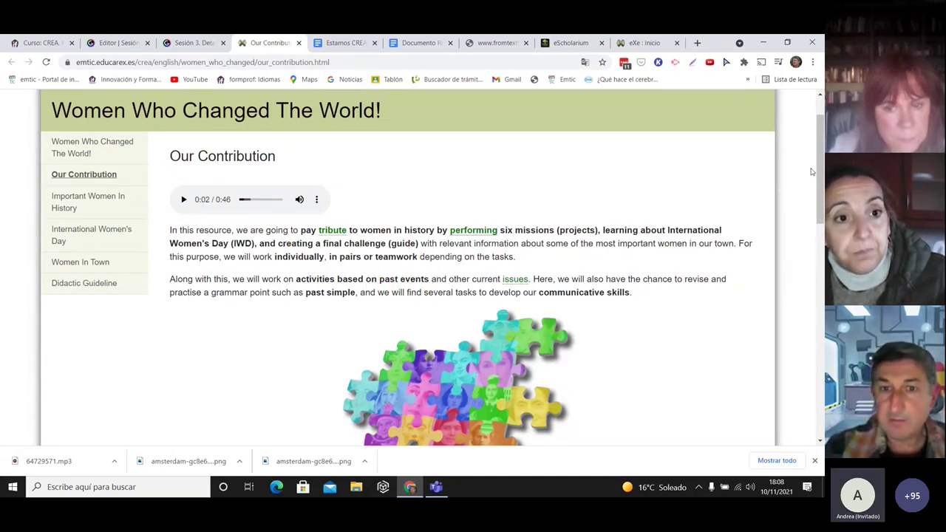
{"action": "scroll", "coordinate": [813, 170], "scroll_direction": "down", "scroll_amount": 1}
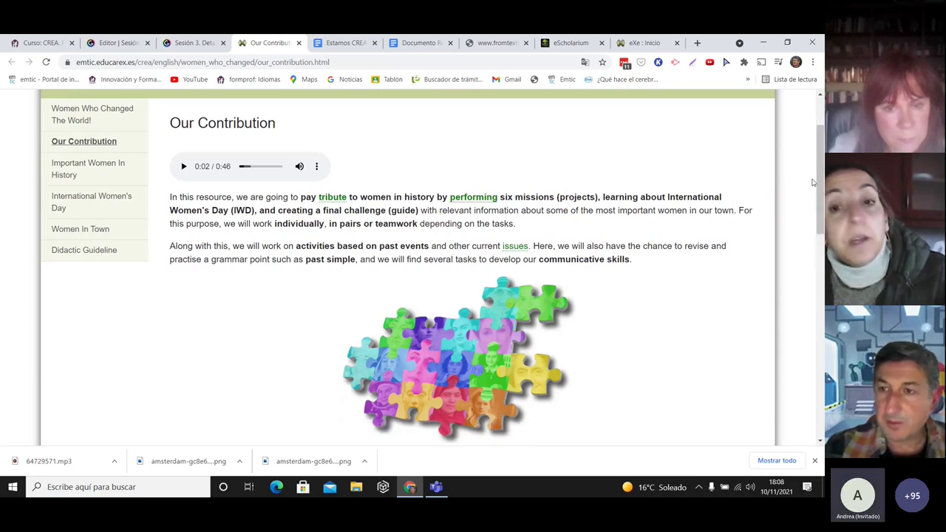
{"action": "scroll", "coordinate": [817, 192], "scroll_direction": "down", "scroll_amount": 3}
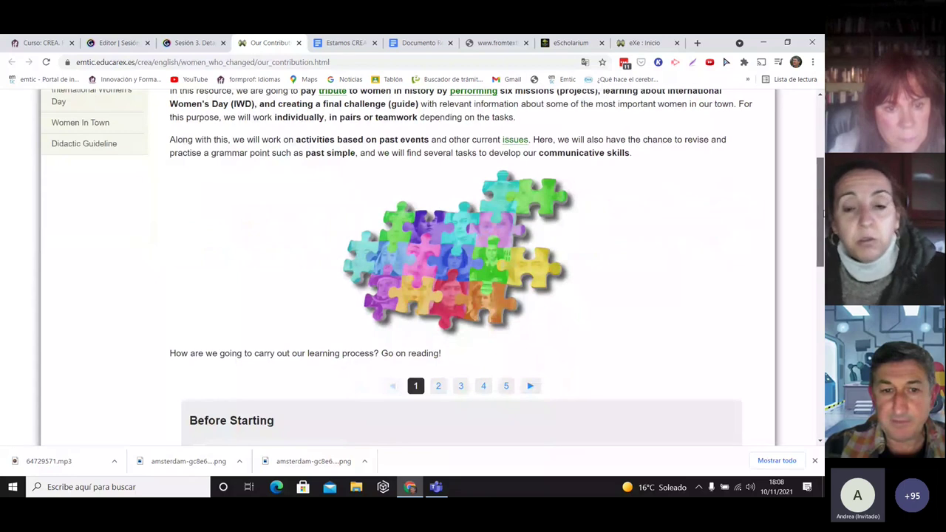
{"action": "scroll", "coordinate": [823, 214], "scroll_direction": "down", "scroll_amount": 9}
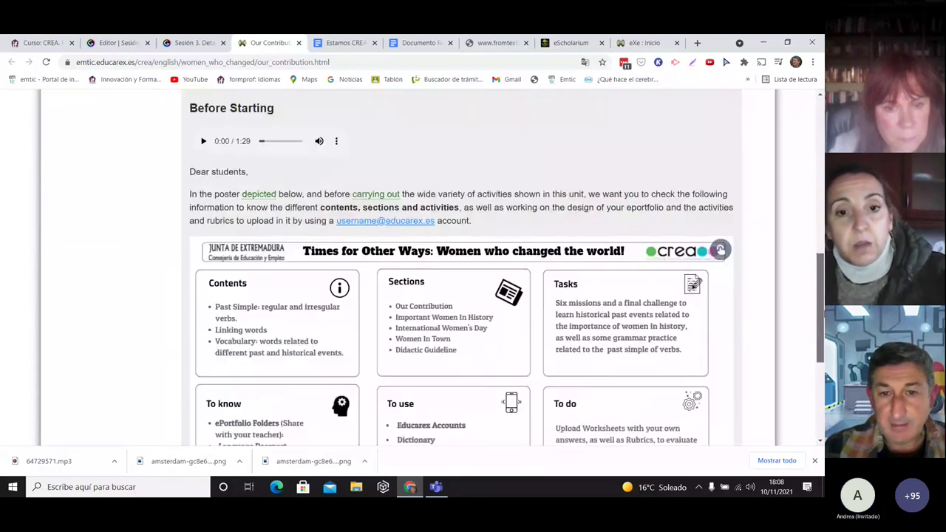
{"action": "scroll", "coordinate": [820, 214], "scroll_direction": "down", "scroll_amount": 7}
{"action": "scroll", "coordinate": [472, 266], "scroll_direction": "up", "scroll_amount": 15}
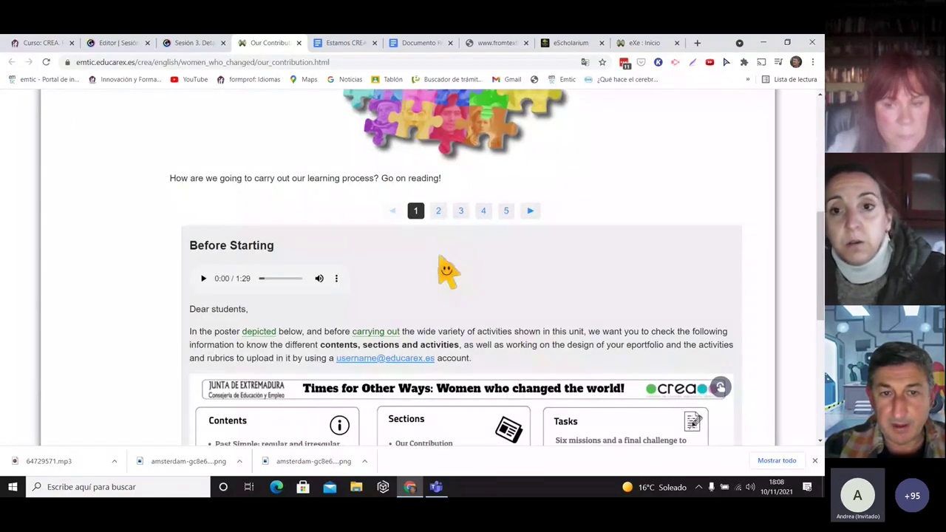
Show the Our eportfolio section, skim its linked tutorial on making an eportfolio in Drive, and close that document.
{"action": "left_click", "coordinate": [438, 212]}
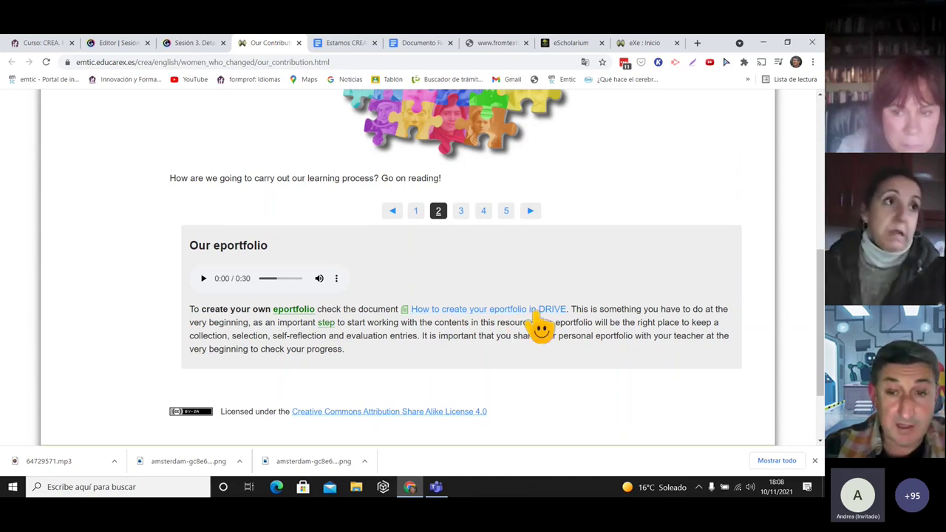
{"action": "left_click", "coordinate": [496, 311]}
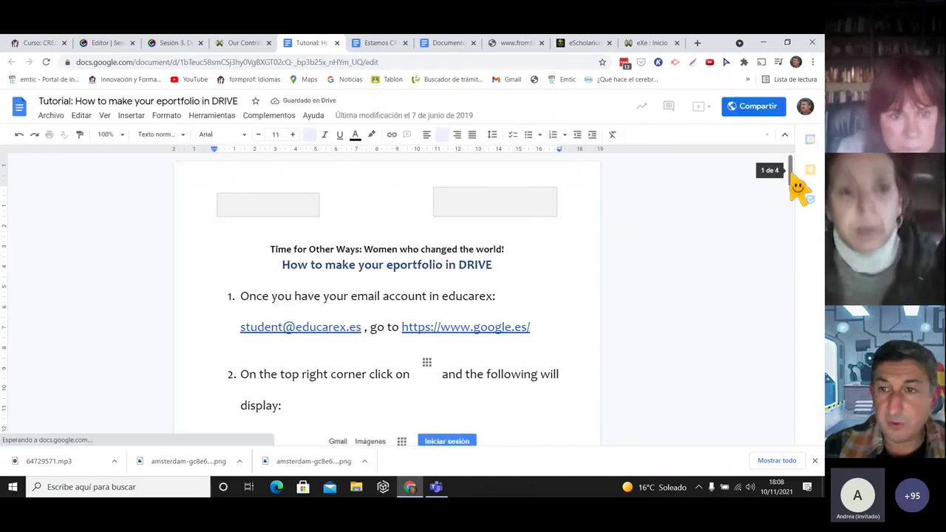
{"action": "scroll", "coordinate": [798, 186], "scroll_direction": "down", "scroll_amount": 2}
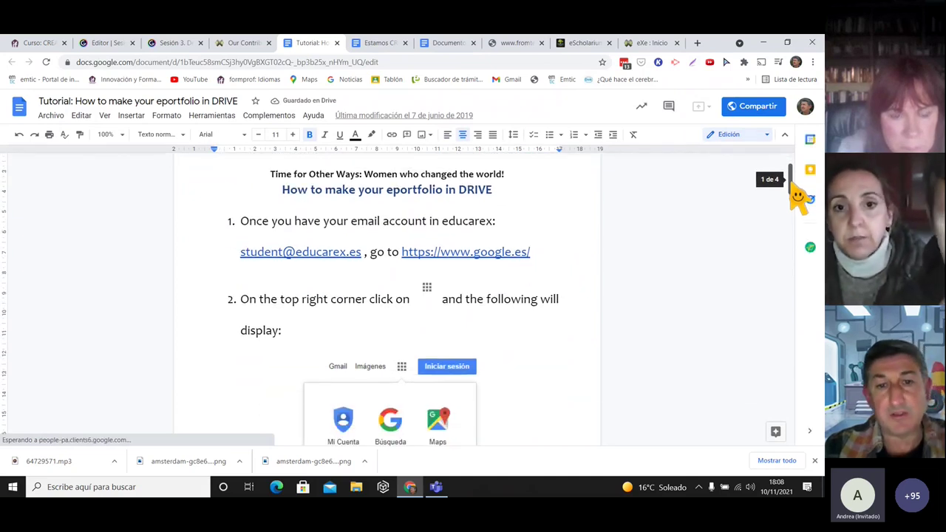
{"action": "left_click_drag", "start_coordinate": [792, 188], "coordinate": [795, 294]}
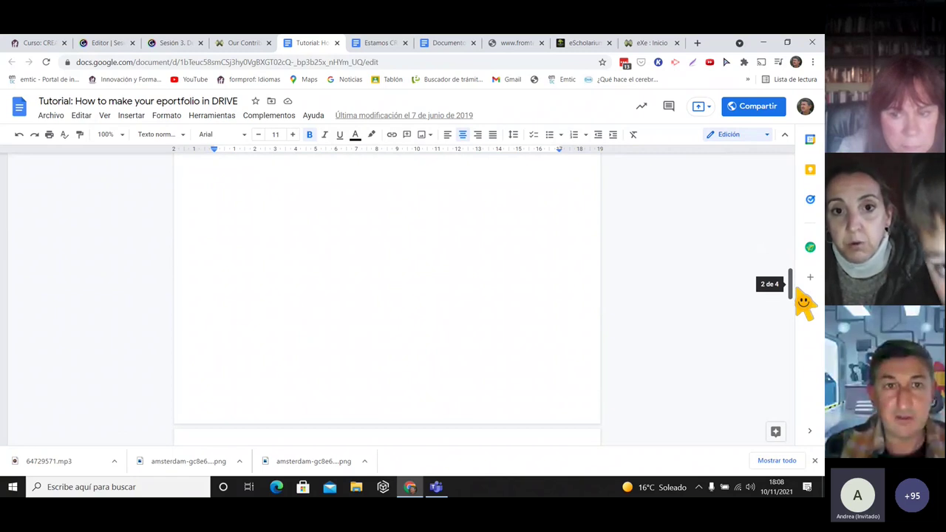
{"action": "key", "text": "ctrl+w"}
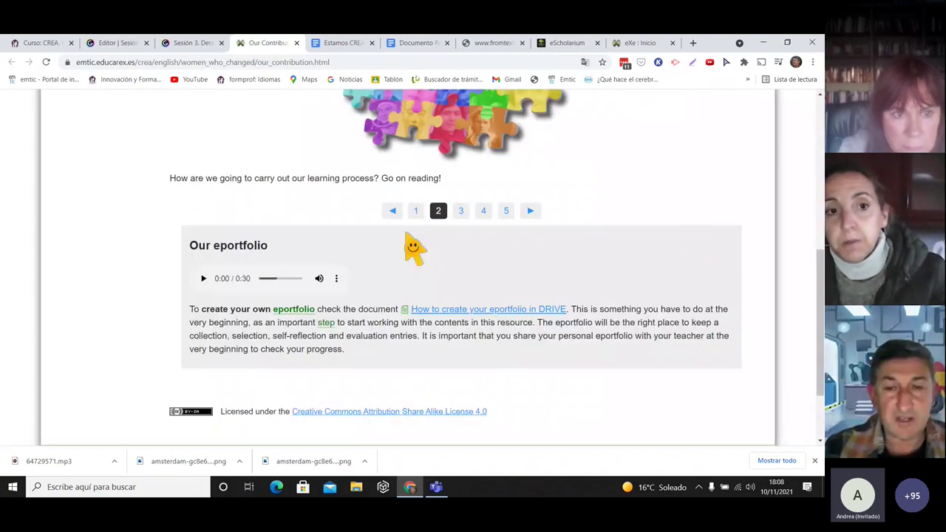
Show the Rubrics section, review the linked Rubric: A Paper Pyramid document, and close it.
{"action": "scroll", "coordinate": [818, 260], "scroll_direction": "up", "scroll_amount": 1}
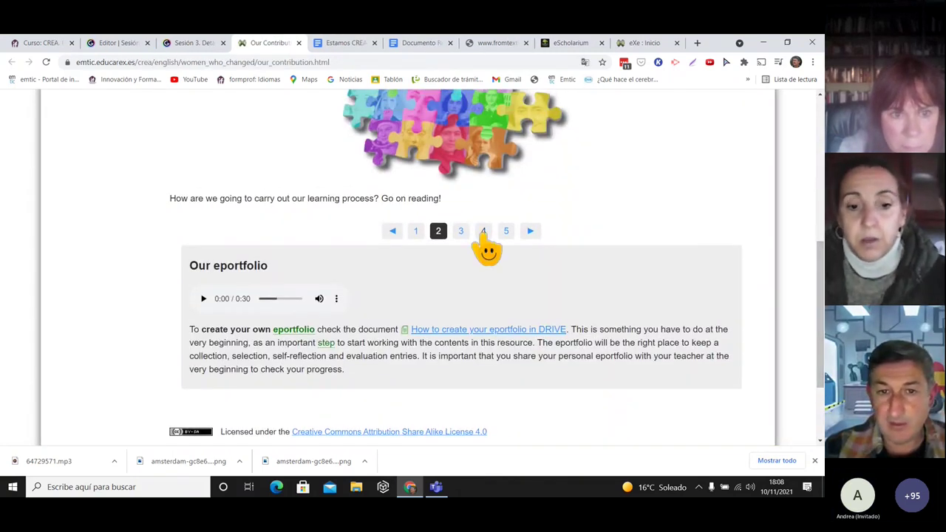
{"action": "left_click", "coordinate": [460, 229]}
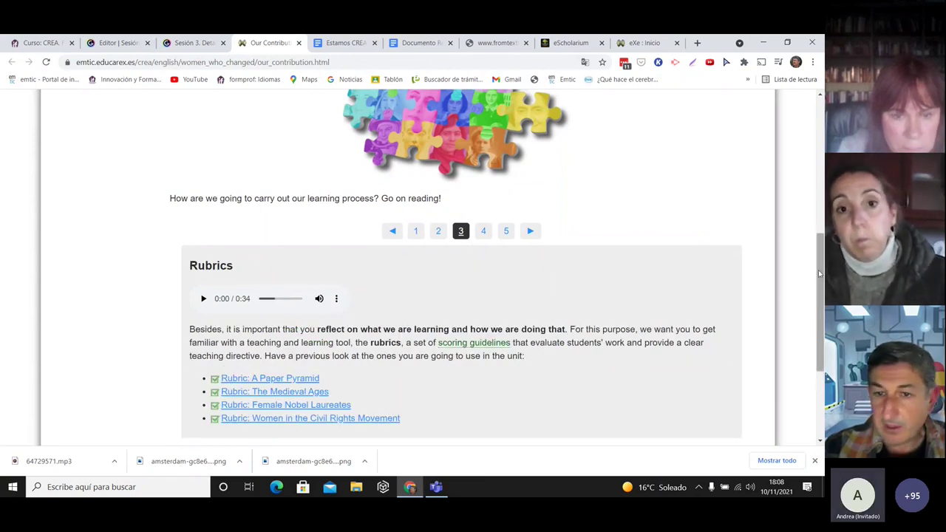
{"action": "scroll", "coordinate": [819, 273], "scroll_direction": "down", "scroll_amount": 2}
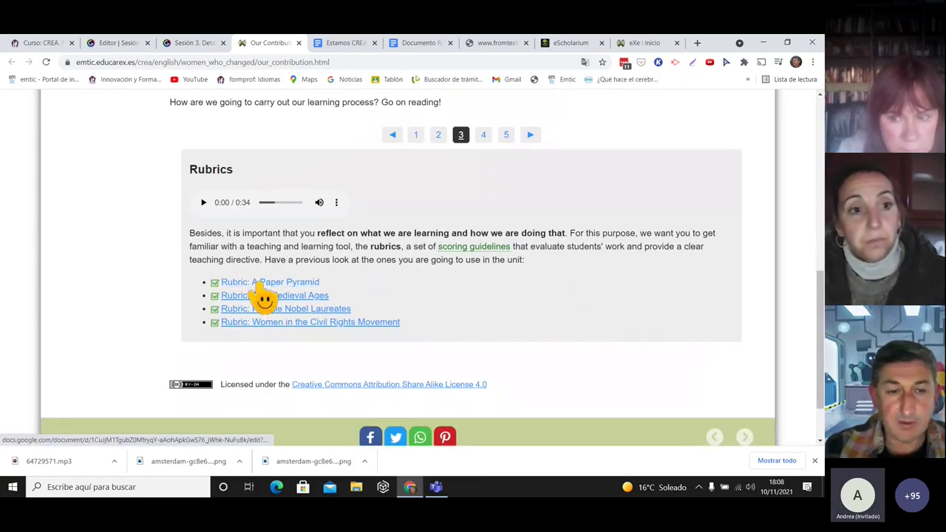
{"action": "left_click", "coordinate": [258, 286]}
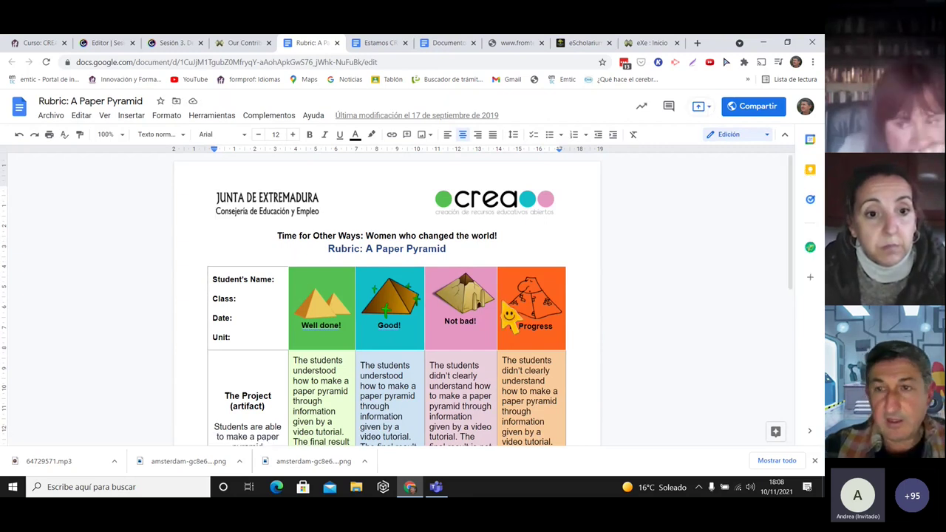
{"action": "left_click_drag", "start_coordinate": [800, 197], "coordinate": [786, 231]}
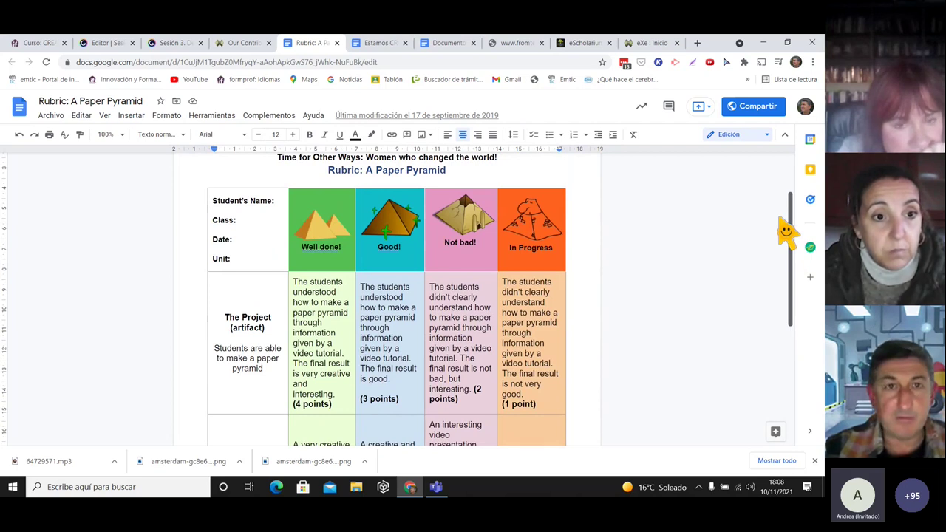
{"action": "key", "text": "ctrl+w"}
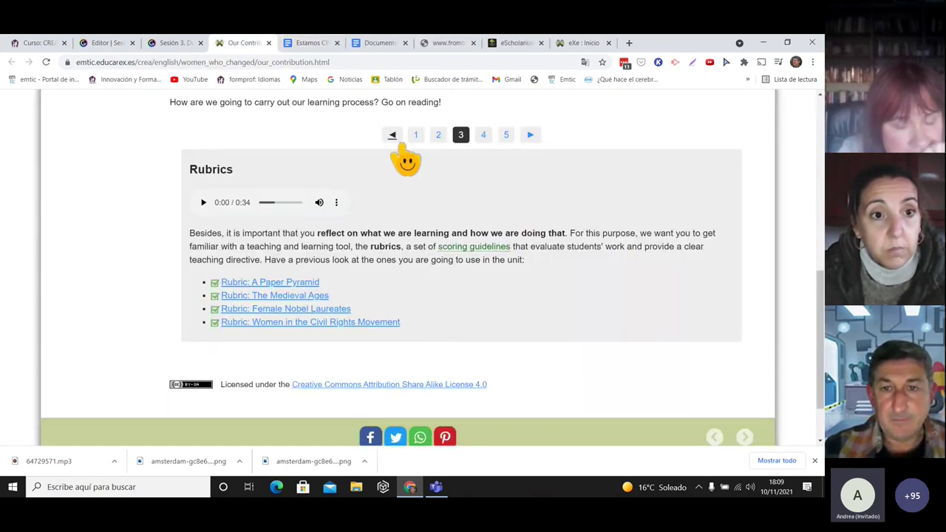
Show the Tasks section, open its "To be - past simple: online exercises" worksheet link, and close the linked page.
{"action": "left_click", "coordinate": [481, 136]}
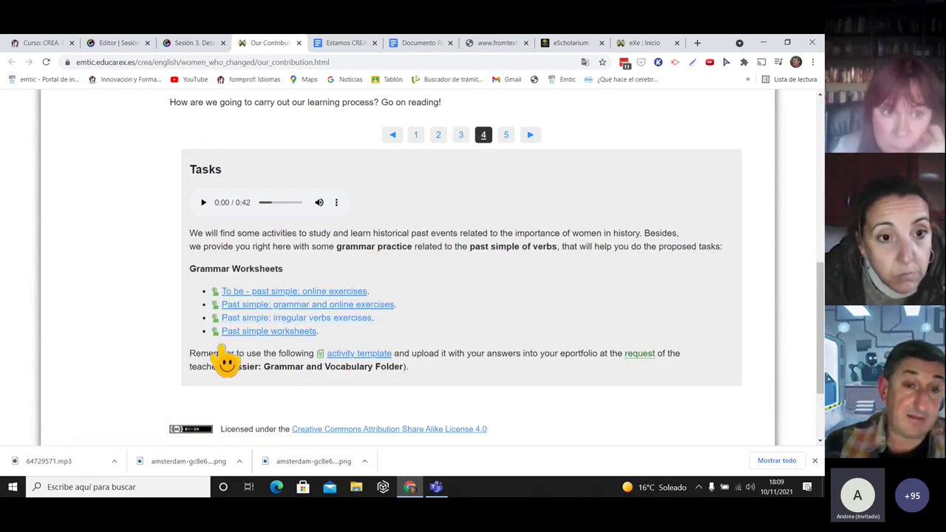
{"action": "left_click", "coordinate": [299, 293]}
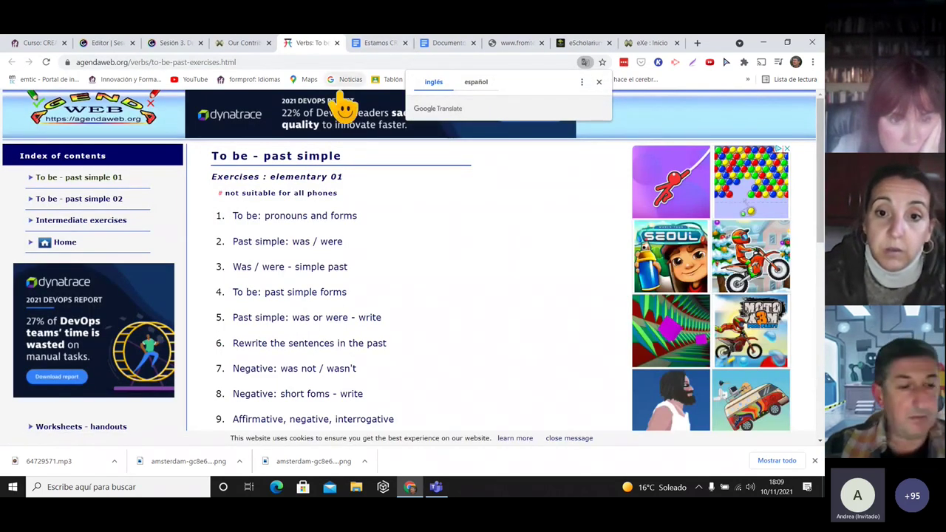
{"action": "left_click", "coordinate": [337, 42]}
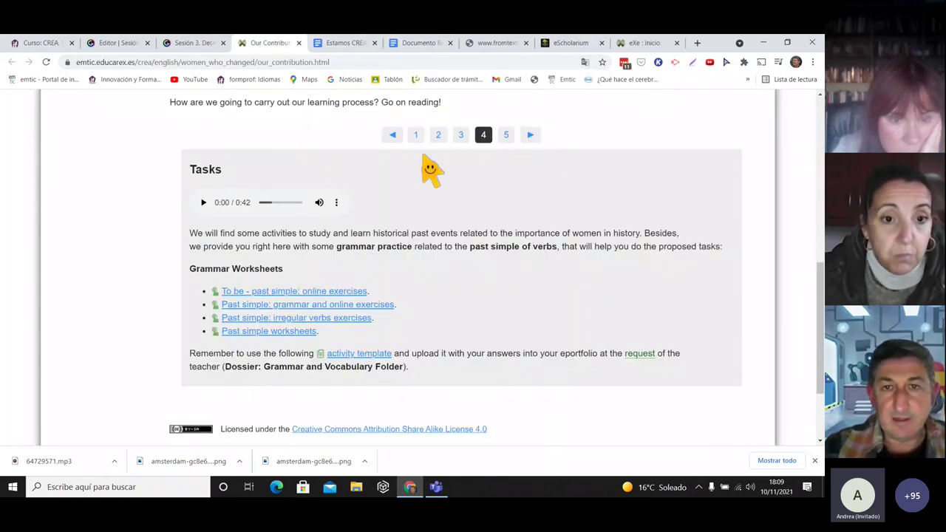
Show the Final Project section, close the Our Contribution page and return to the style rules presentation.
{"action": "left_click", "coordinate": [506, 136]}
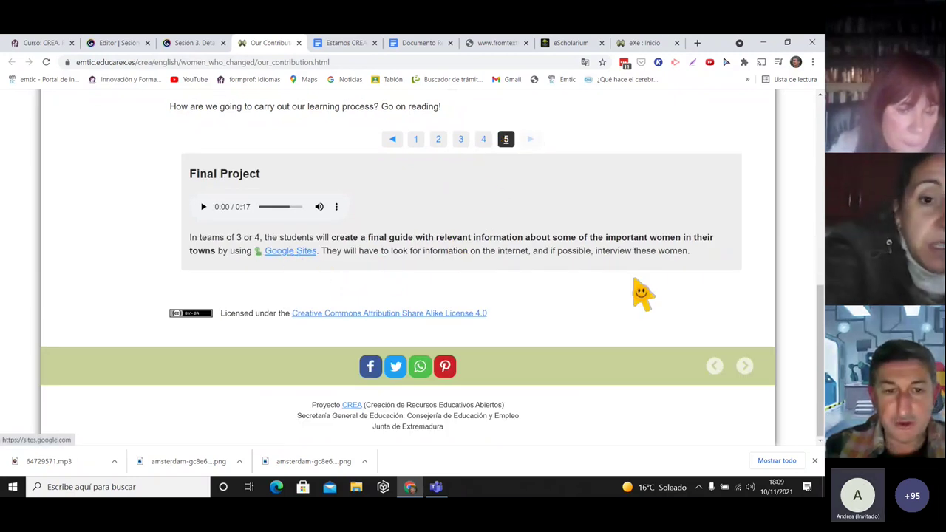
{"action": "scroll", "coordinate": [639, 293], "scroll_direction": "up", "scroll_amount": 2}
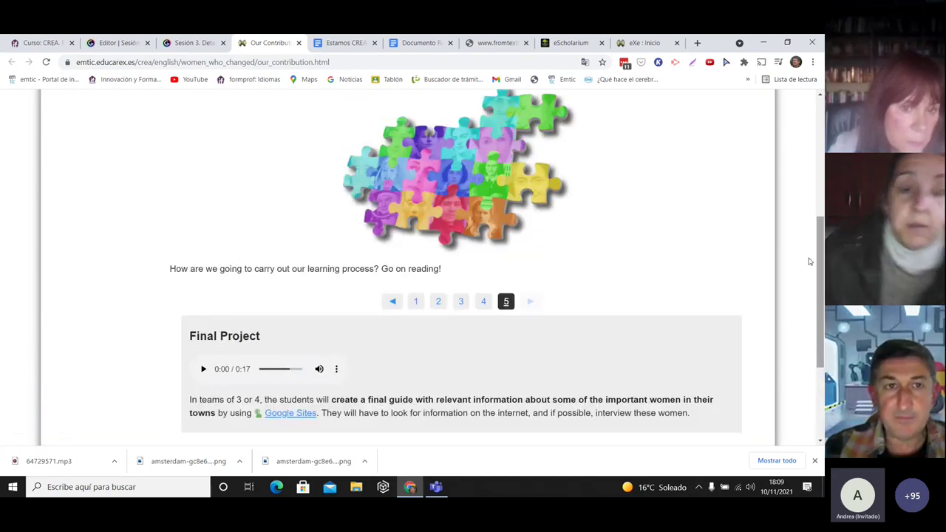
{"action": "left_click", "coordinate": [300, 42]}
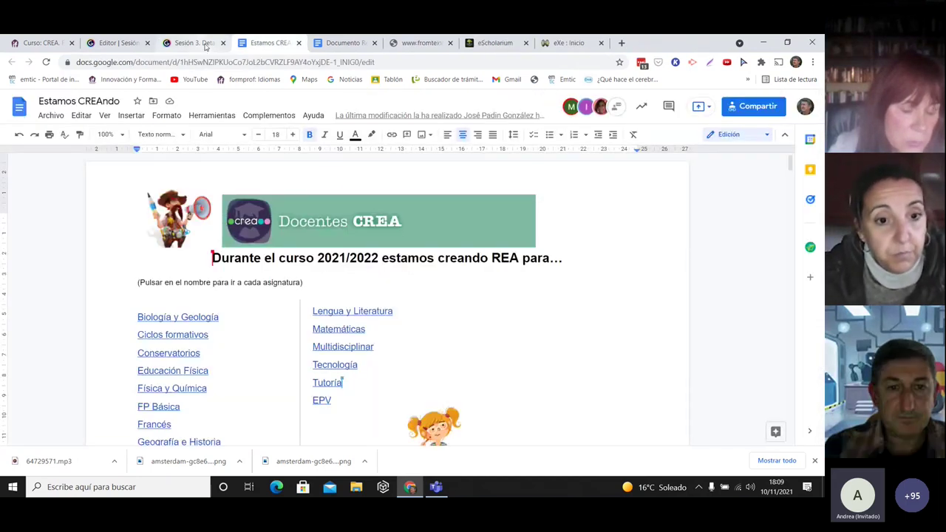
{"action": "left_click", "coordinate": [194, 43]}
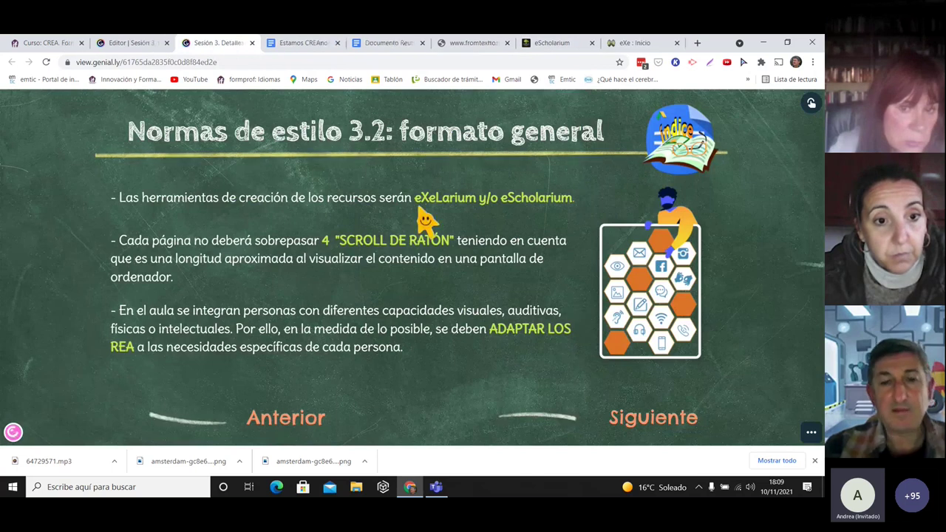
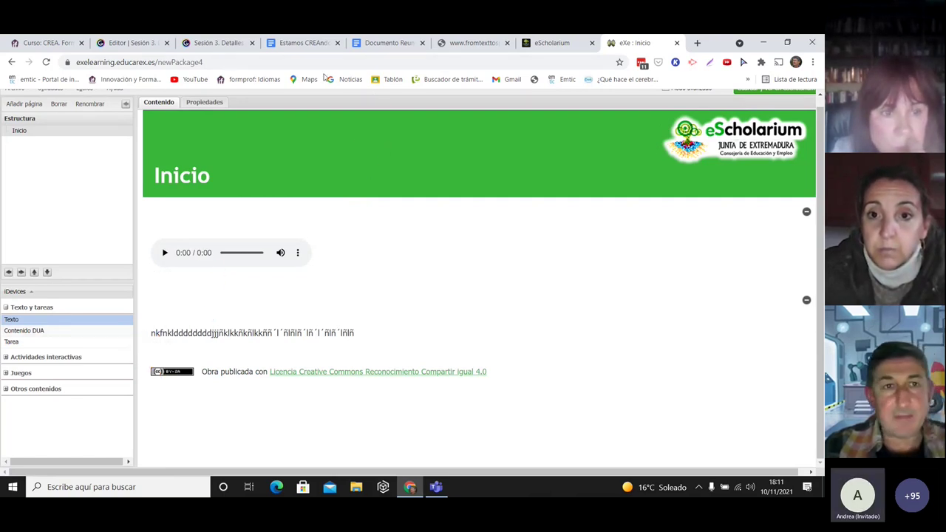
Show the Normas de estilo 3.3 format slide, close the fromtexttospeech.com audio tab and return to the eXe Inicio page.
{"action": "left_click", "coordinate": [216, 43]}
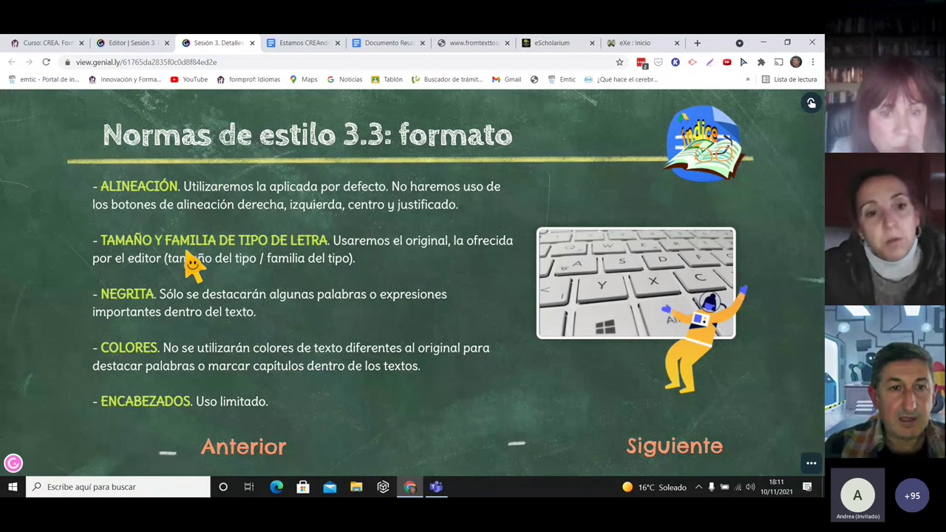
{"action": "left_click", "coordinate": [473, 42]}
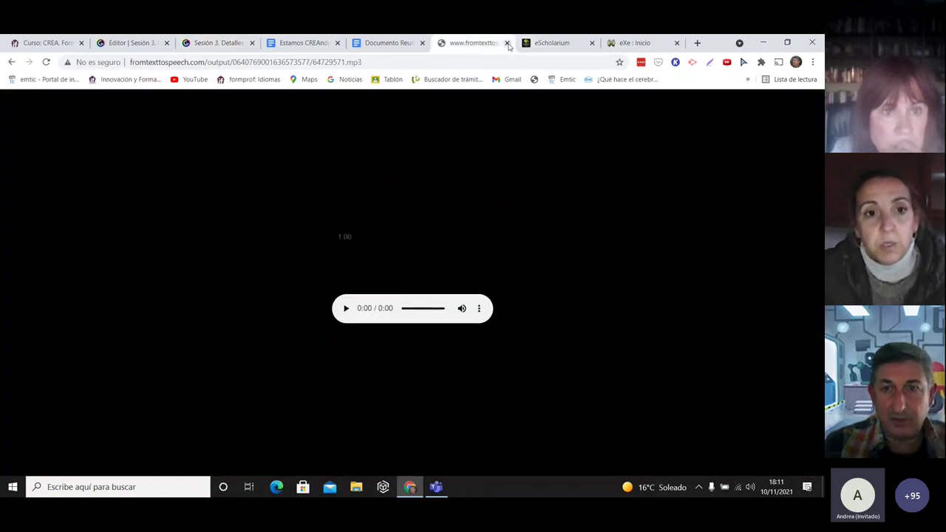
{"action": "left_click", "coordinate": [507, 43]}
{"action": "left_click", "coordinate": [550, 42]}
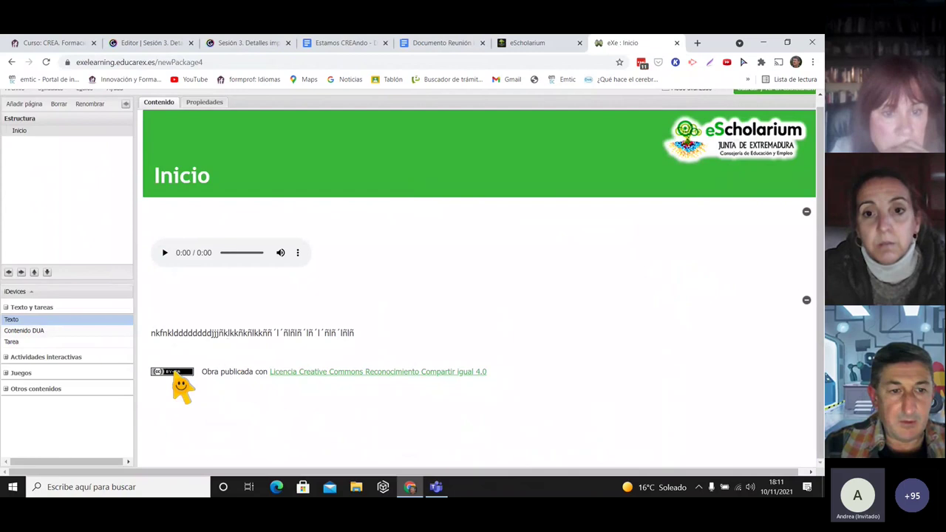
Open the sample text block on the Inicio page for editing, highlight its line, and return to the style rules presentation.
{"action": "left_click", "coordinate": [167, 346]}
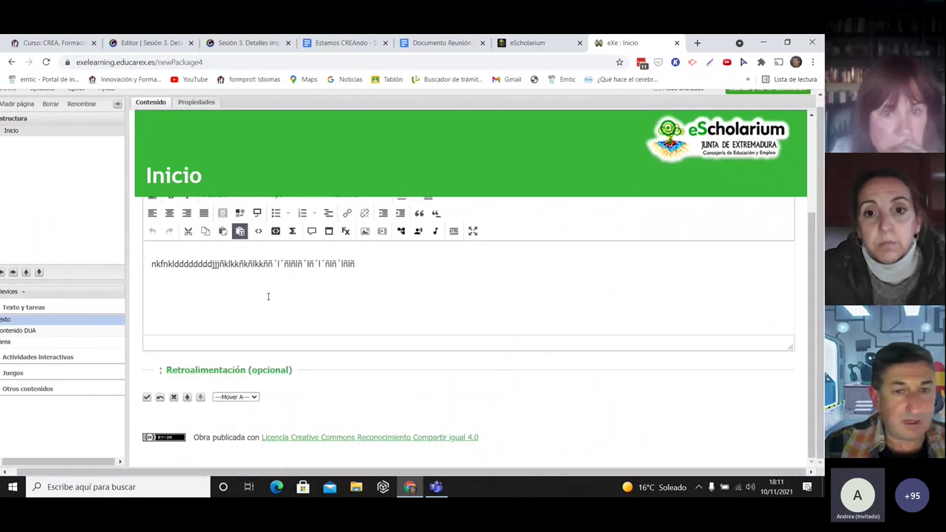
{"action": "left_click_drag", "start_coordinate": [362, 264], "coordinate": [119, 251]}
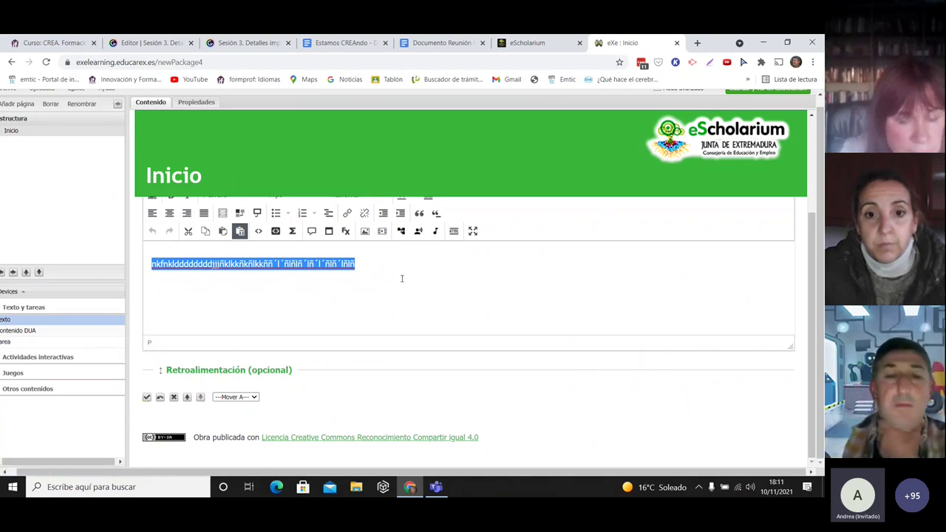
{"action": "left_click", "coordinate": [361, 264]}
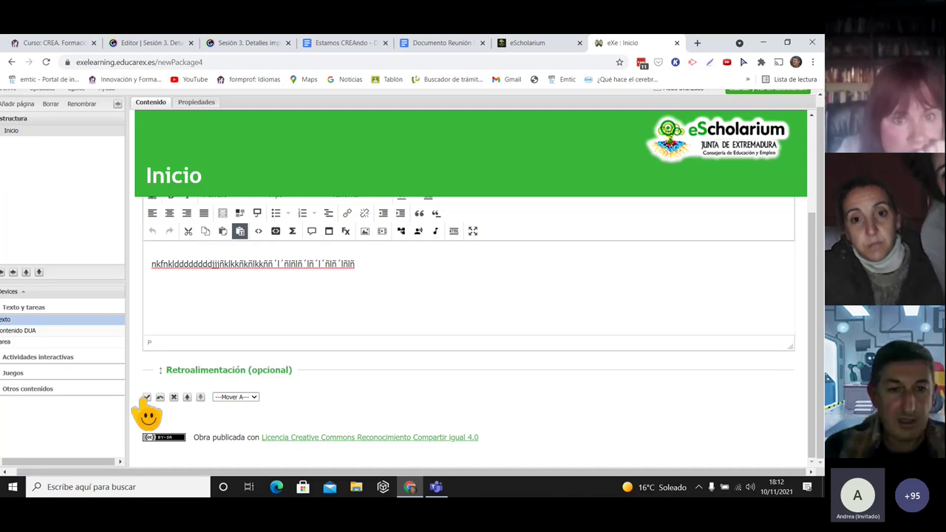
{"action": "key", "text": "ctrl+3"}
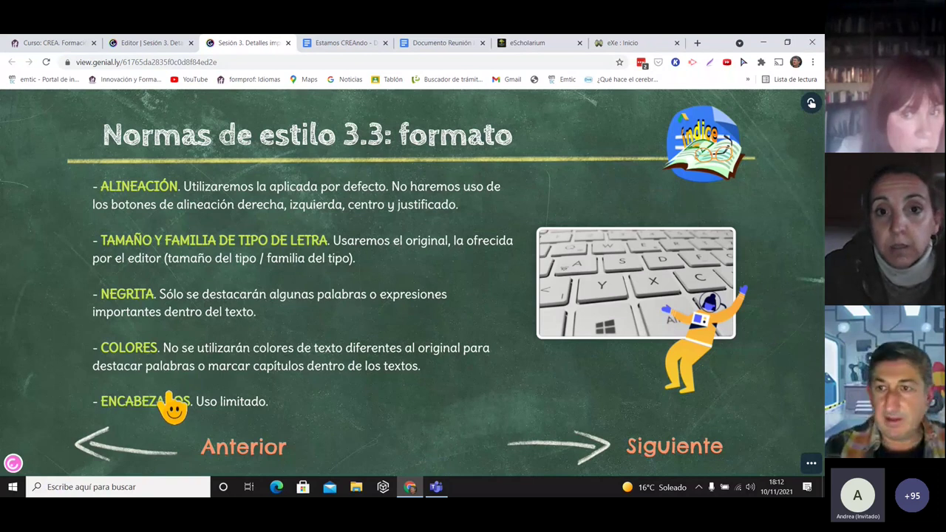
Open the Our Smart Contribution example linked from the headings rule and show the definition tooltip on "accomplishing".
{"action": "left_click", "coordinate": [169, 399]}
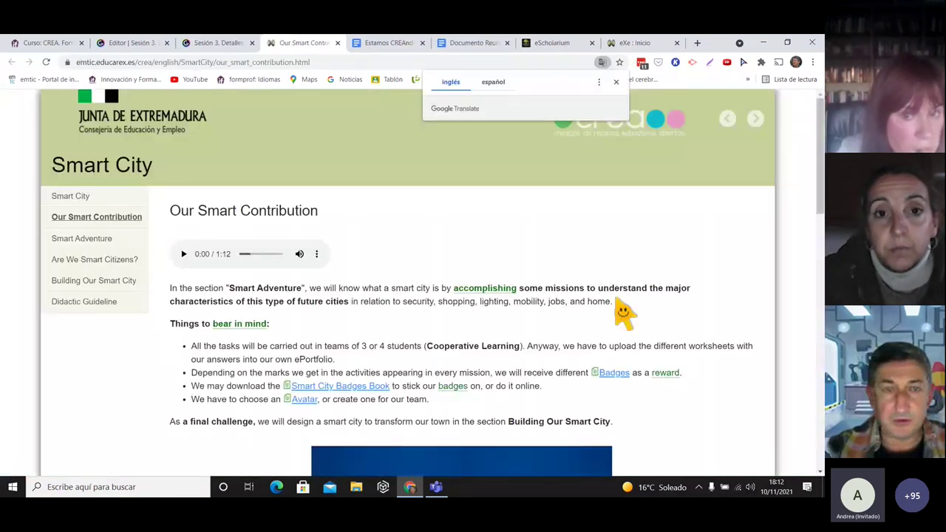
{"action": "scroll", "coordinate": [351, 201], "scroll_direction": "down", "scroll_amount": 3}
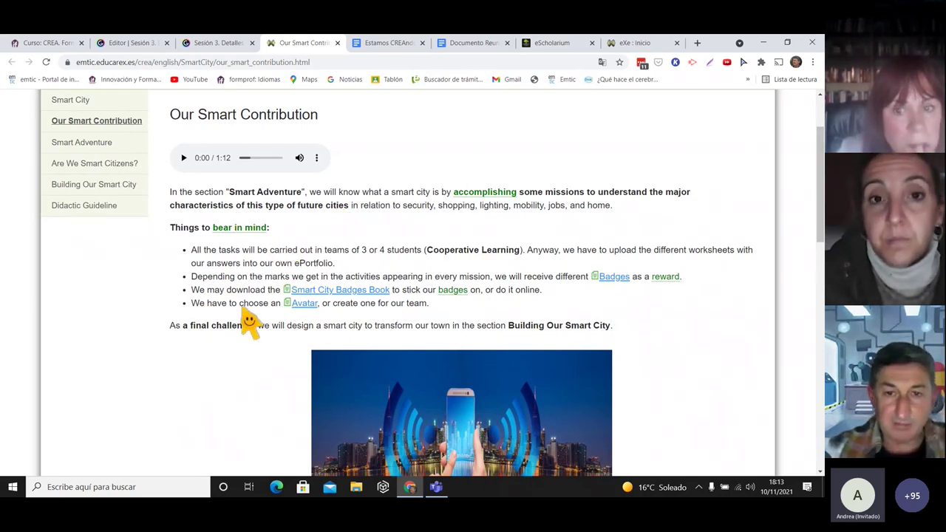
{"action": "mouse_move", "coordinate": [822, 159]}
{"action": "left_mouse_down"}
{"action": "mouse_move", "coordinate": [818, 188]}
{"action": "mouse_move", "coordinate": [818, 144]}
{"action": "left_mouse_up"}
{"action": "mouse_move", "coordinate": [473, 225]}
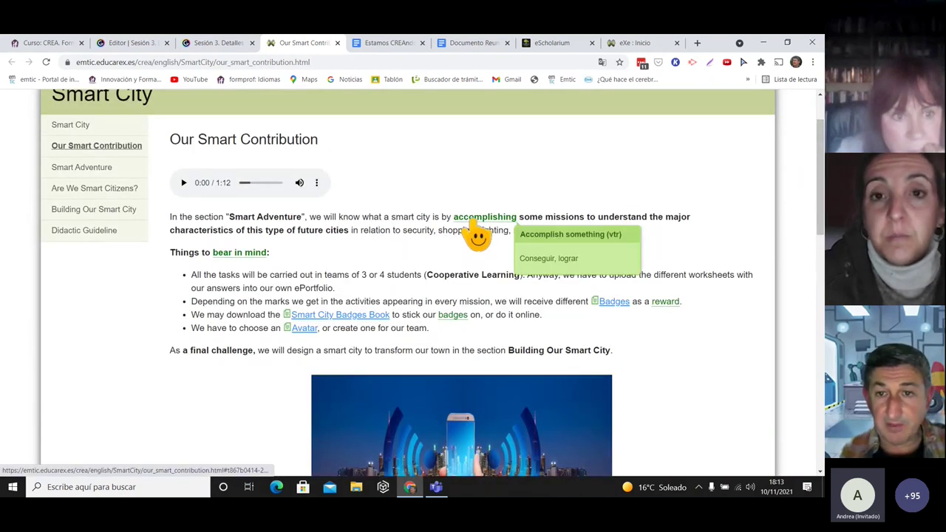
View the linked Badges: Smart City document, close it and the example page, and return to the style rules presentation.
{"action": "left_click", "coordinate": [611, 303]}
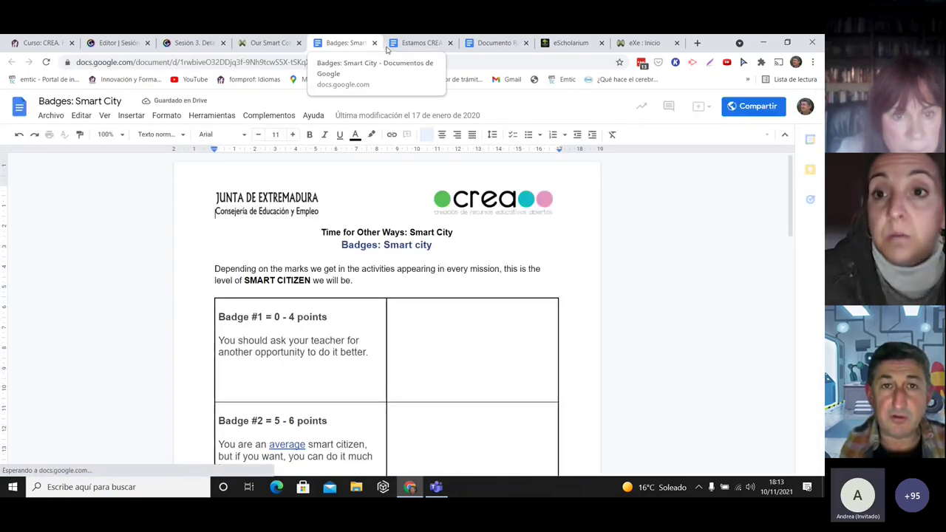
{"action": "left_click", "coordinate": [374, 43]}
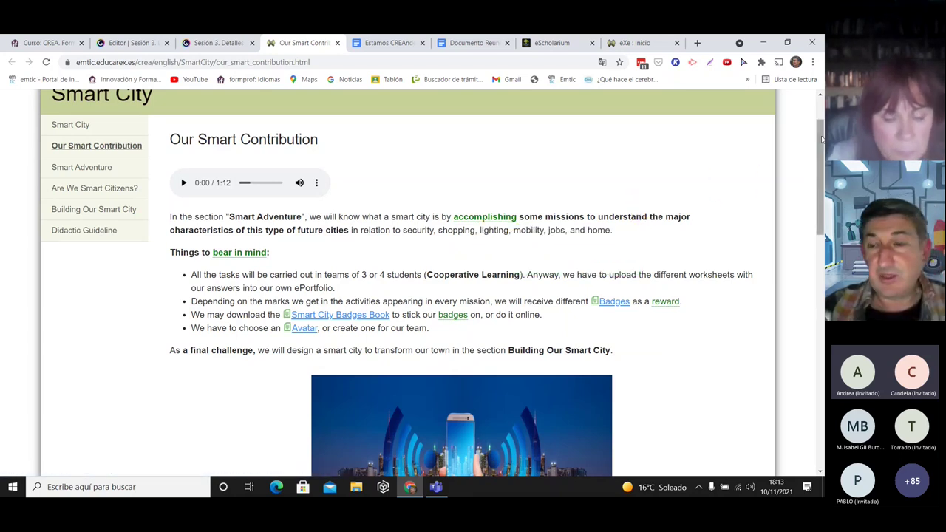
{"action": "mouse_move", "coordinate": [821, 138]}
{"action": "left_mouse_down"}
{"action": "mouse_move", "coordinate": [821, 124]}
{"action": "mouse_move", "coordinate": [821, 142]}
{"action": "left_mouse_up"}
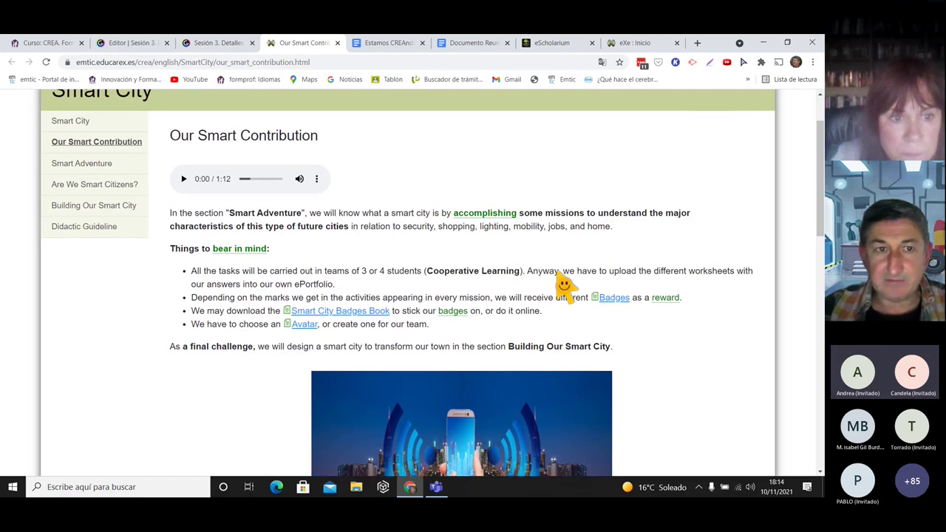
{"action": "left_click_drag", "start_coordinate": [822, 174], "coordinate": [821, 148]}
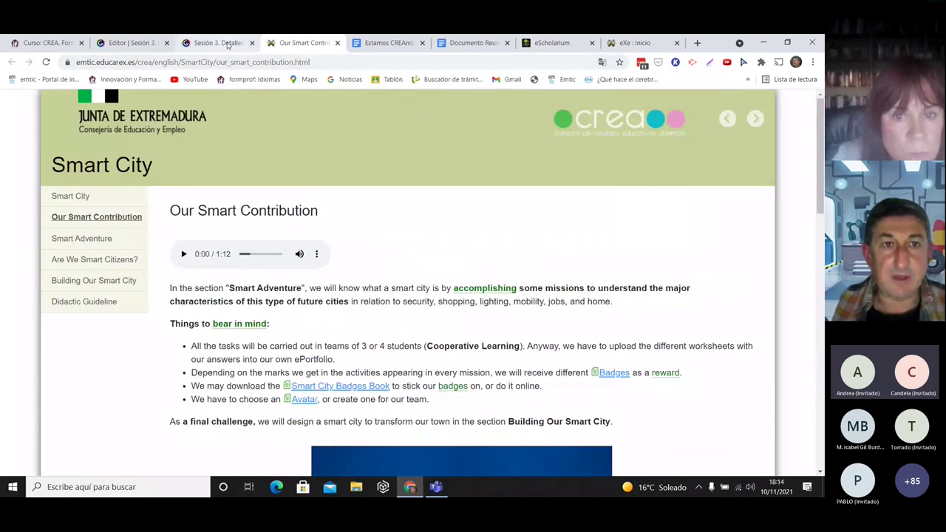
{"action": "left_click", "coordinate": [337, 42]}
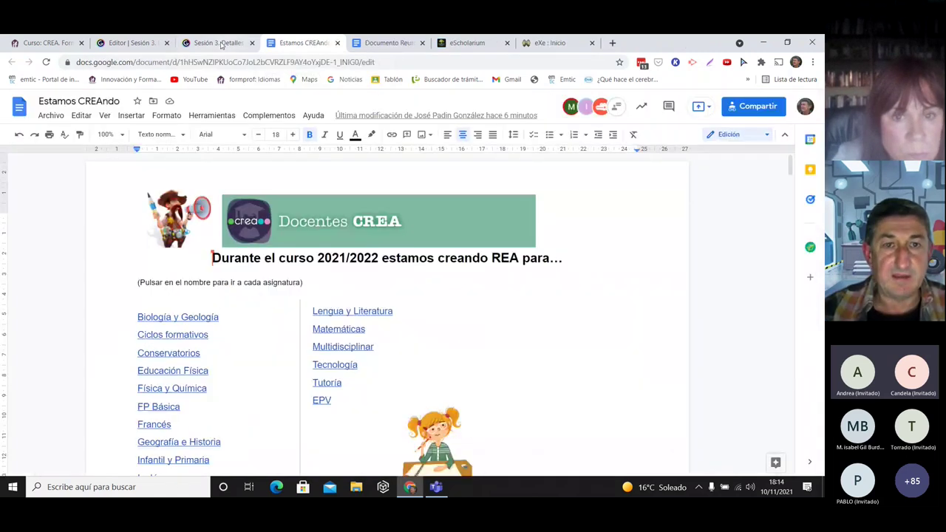
{"action": "left_click", "coordinate": [220, 44]}
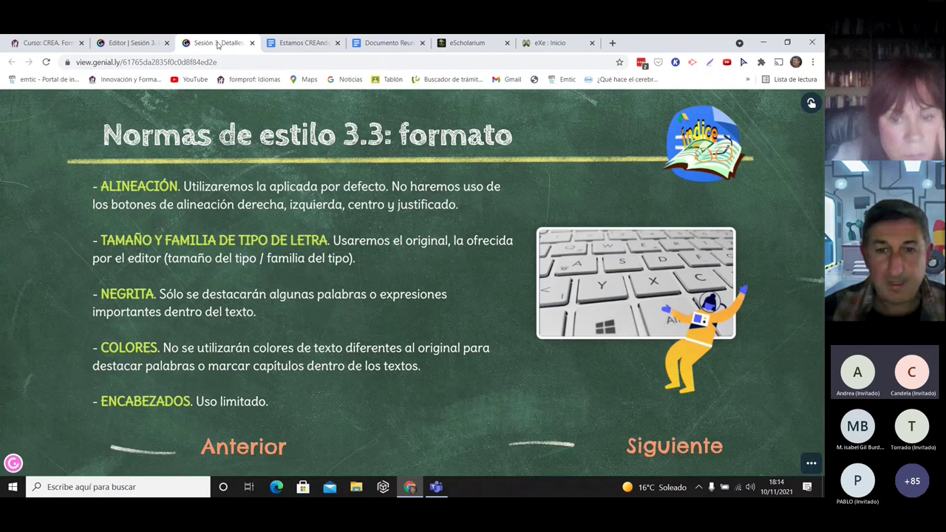
Advance to the Normas de estilo 3.4 format slide and show its Título de obra rules on work titles.
{"action": "left_click", "coordinate": [654, 454]}
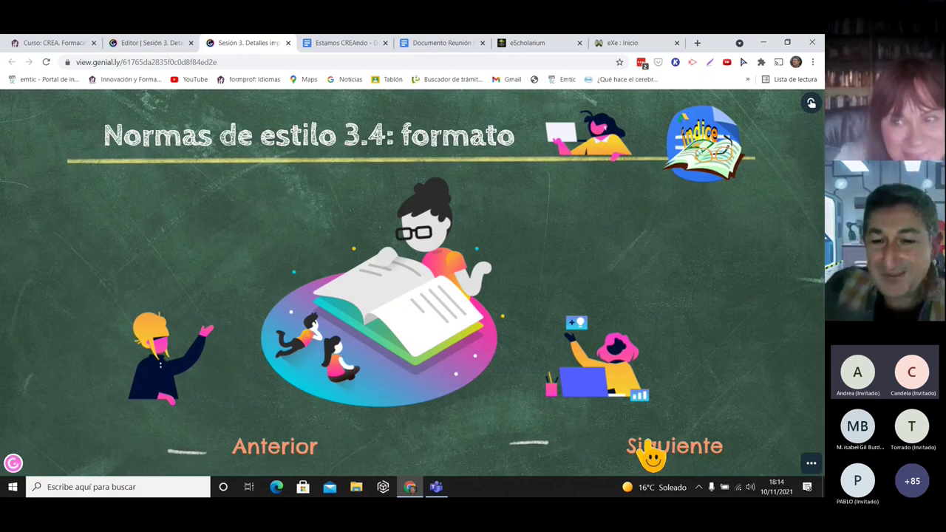
{"action": "left_click", "coordinate": [425, 303]}
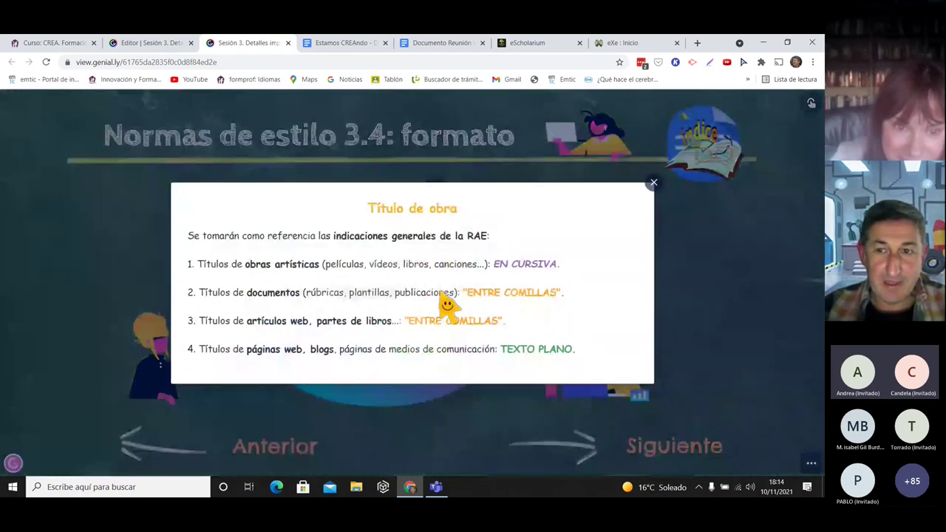
{"action": "left_click", "coordinate": [653, 182]}
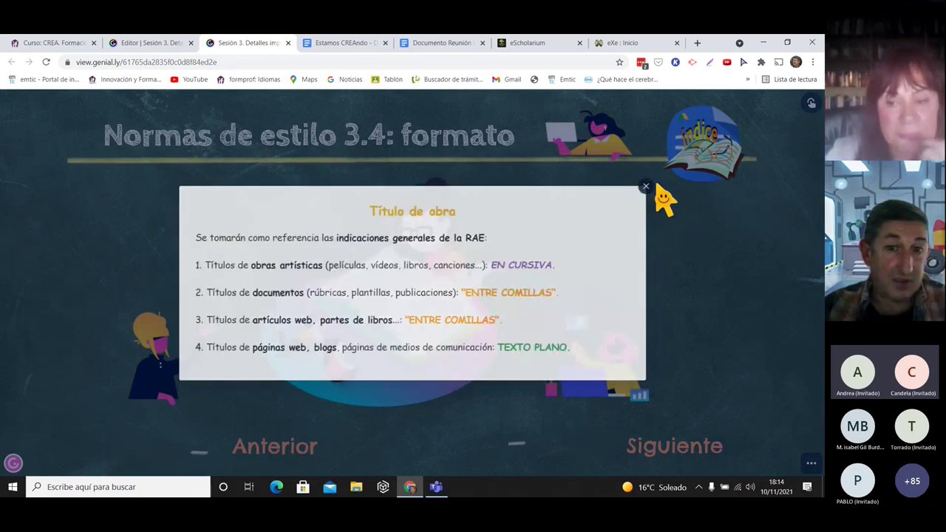
{"action": "left_click", "coordinate": [417, 292]}
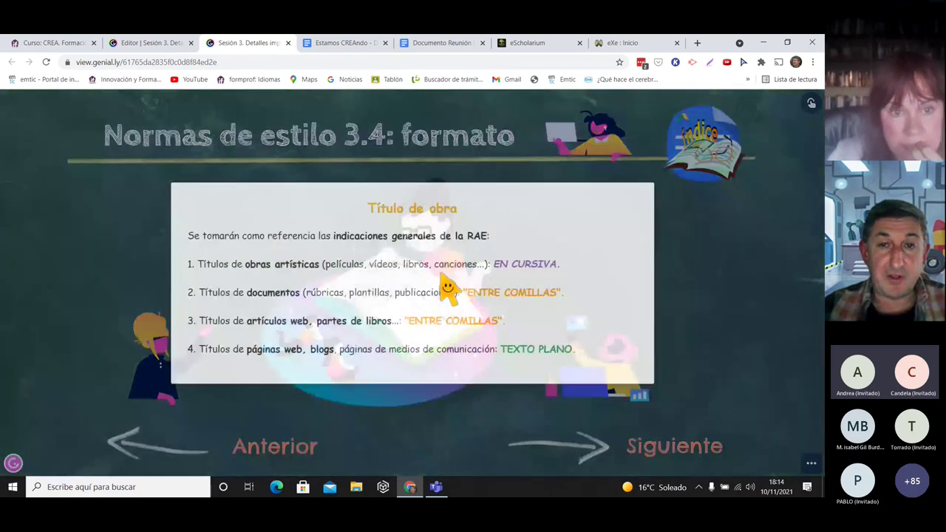
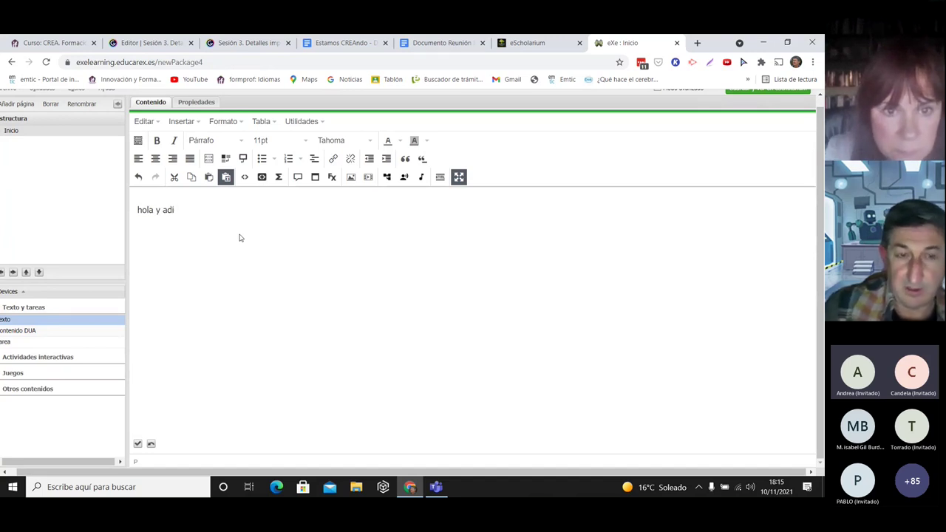
Complete the sample text as "hola y hasta luego" and format the line as a block quote.
{"action": "type", "text": "hasta luego"}
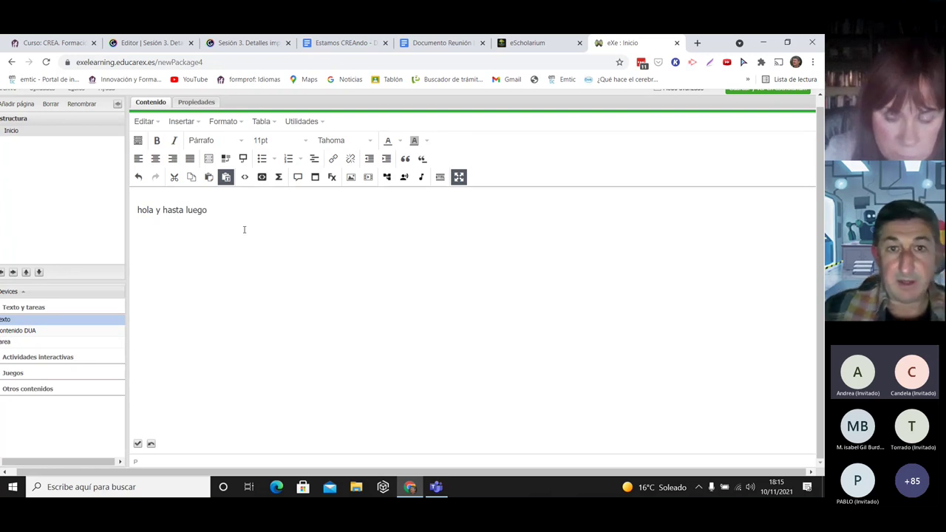
{"action": "left_click_drag", "start_coordinate": [226, 213], "coordinate": [122, 215]}
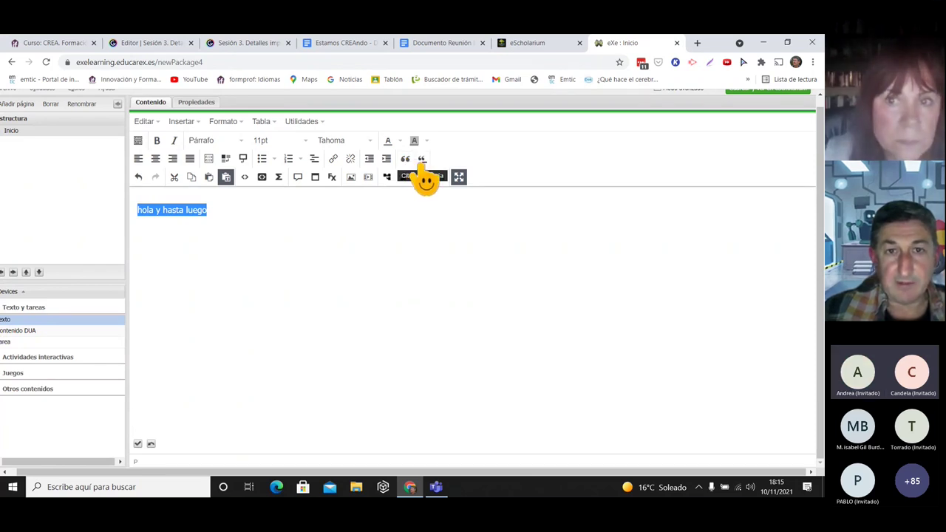
{"action": "left_click", "coordinate": [405, 158]}
{"action": "left_click", "coordinate": [234, 210]}
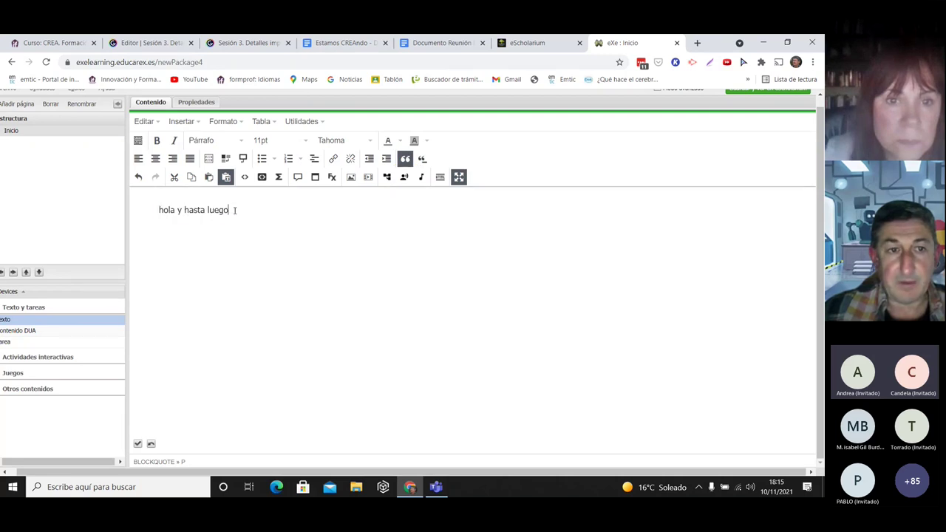
Delete the quoted sample line and remove the block quote formatting from the empty paragraph.
{"action": "triple_click", "coordinate": [234, 210]}
{"action": "key", "text": "BackSpace"}
{"action": "left_click", "coordinate": [405, 160]}
{"action": "left_click", "coordinate": [404, 159]}
{"action": "left_click", "coordinate": [405, 159]}
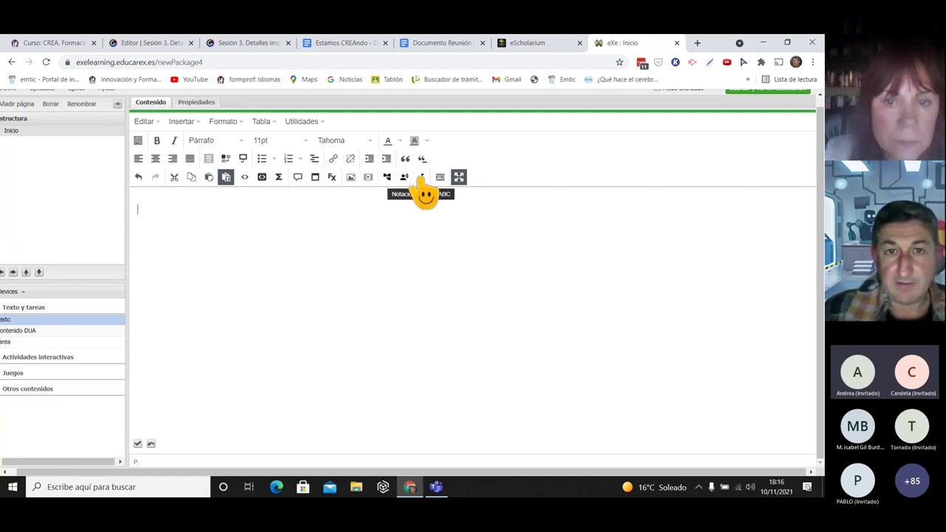
Start a Cita con autoría with the quote text "hola y hasta luego" and dismiss the save reminder.
{"action": "left_click", "coordinate": [422, 159]}
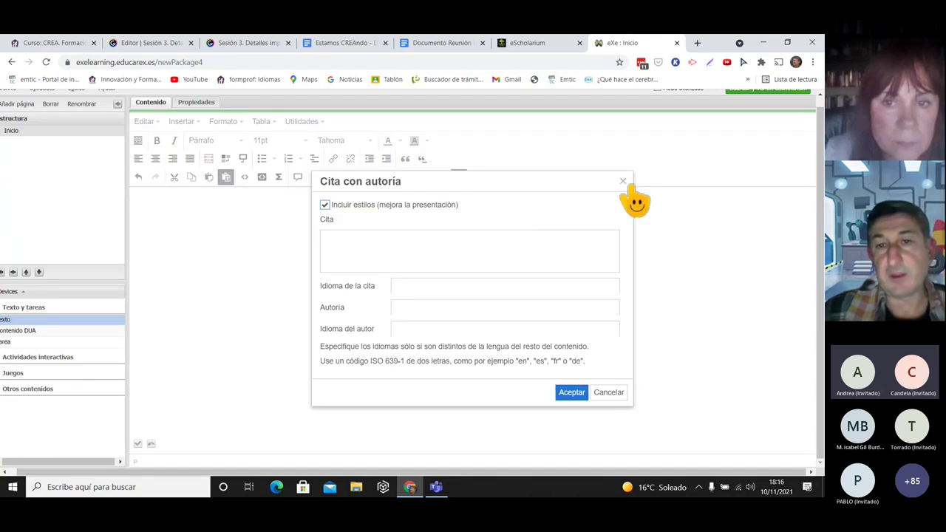
{"action": "left_click", "coordinate": [362, 254]}
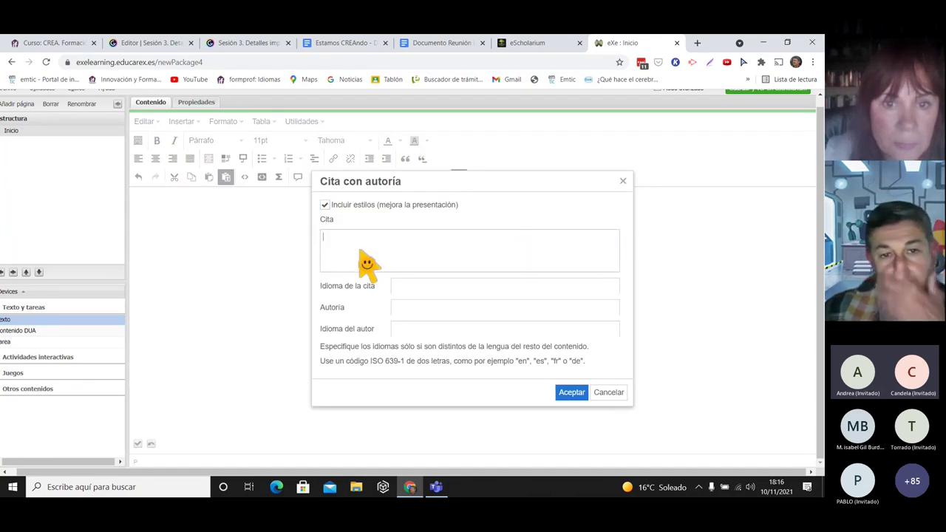
{"action": "type", "text": "holay"}
{"action": "key", "text": "BackSpace"}
{"action": "type", "text": "y hasta"}
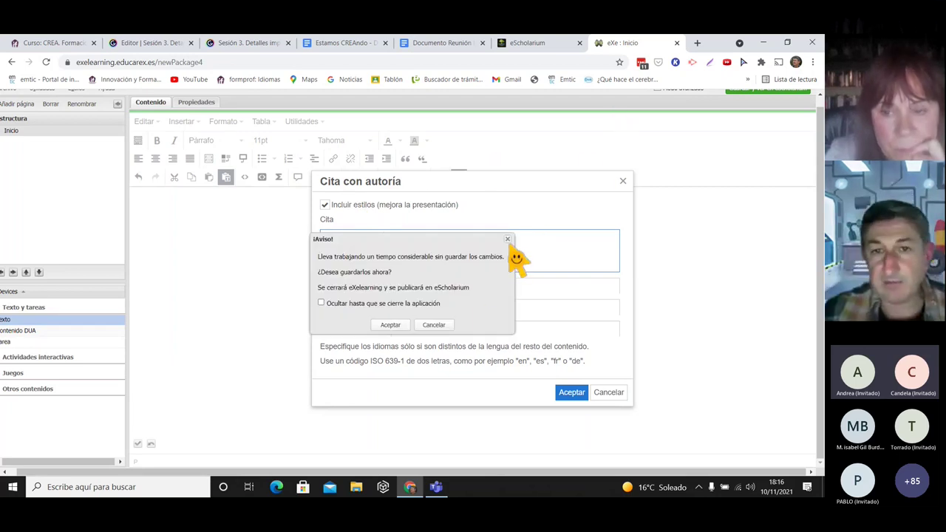
{"action": "left_click", "coordinate": [507, 240]}
Set the quote language to "in" and author language to "en", enter the author's name, and save the quote in the text block.
{"action": "left_click", "coordinate": [423, 290]}
{"action": "type", "text": "en"}
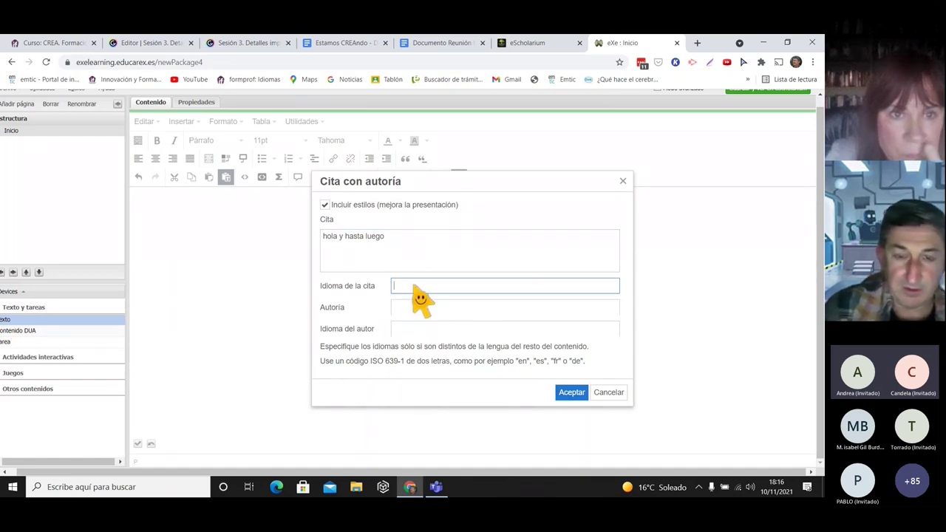
{"action": "left_click", "coordinate": [432, 312]}
{"action": "type", "text": "K"}
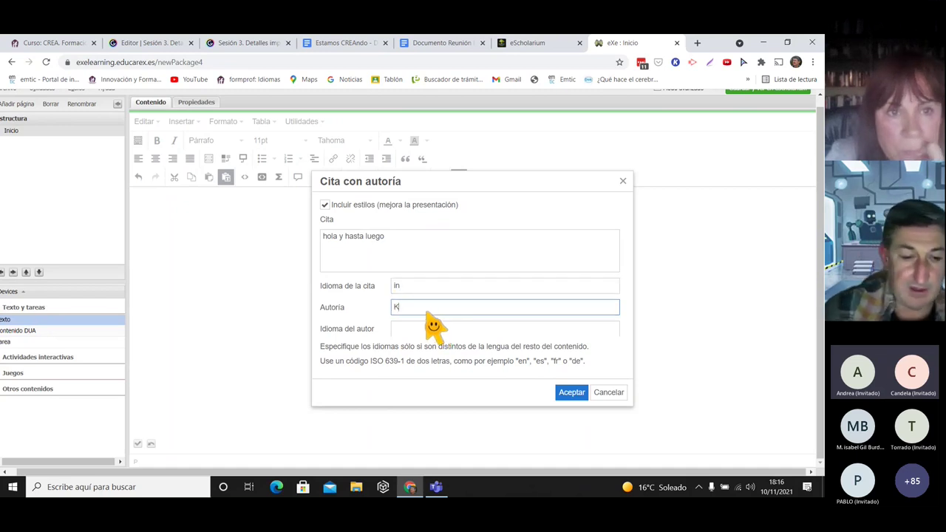
{"action": "type", "text": "K"}
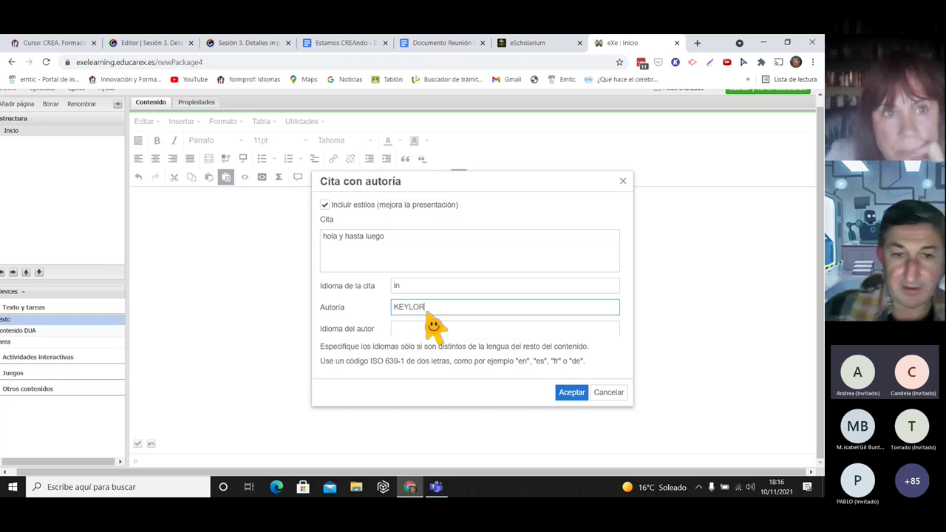
{"action": "left_click", "coordinate": [430, 333]}
{"action": "type", "text": "en"}
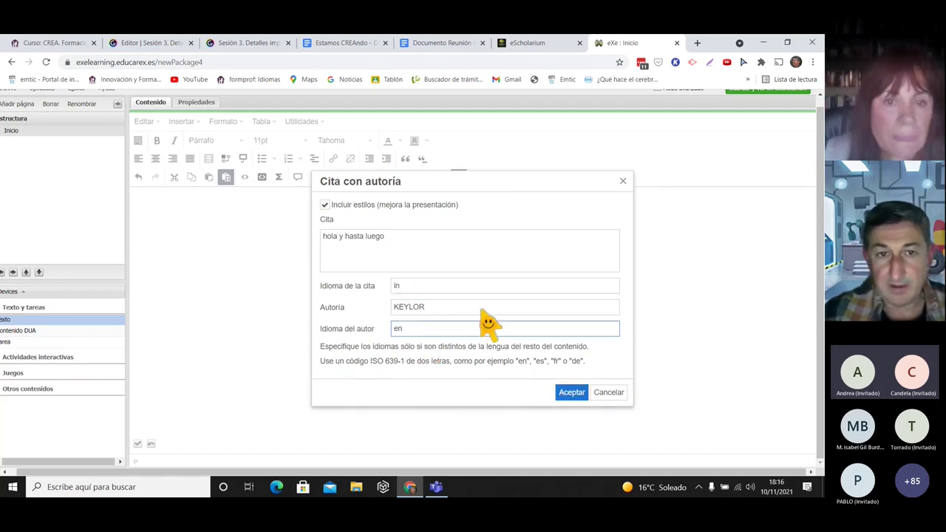
{"action": "left_click", "coordinate": [571, 392]}
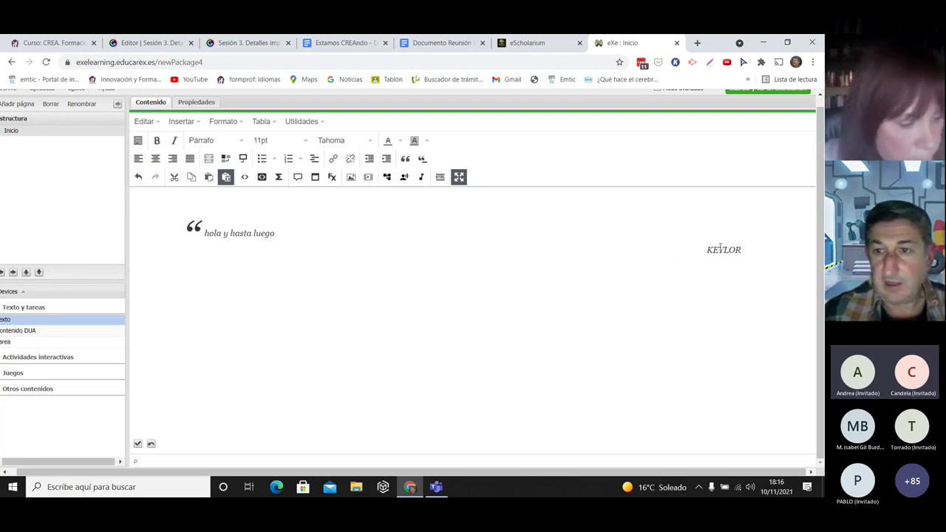
{"action": "left_click", "coordinate": [137, 444]}
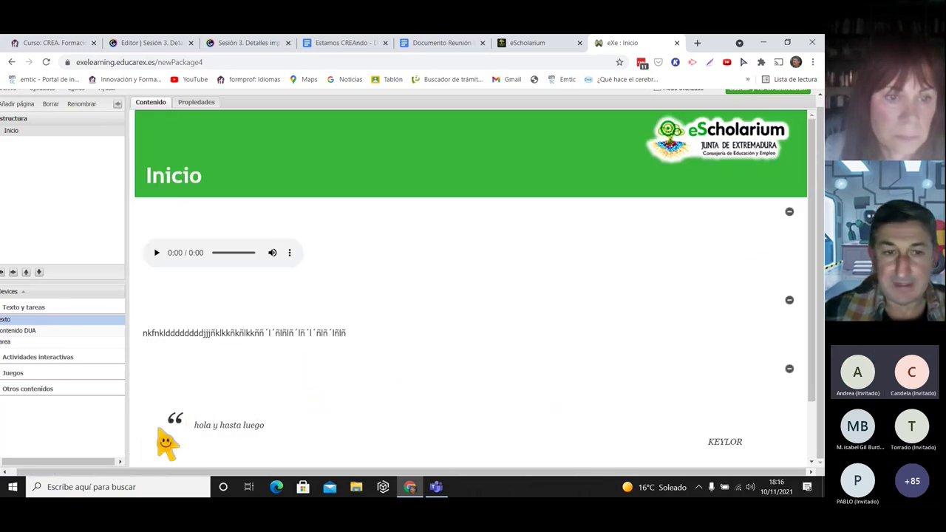
Show the Bocadillo (tooltip) options for the word "hello" in the new text block and close them without applying.
{"action": "scroll", "coordinate": [248, 355], "scroll_direction": "down", "scroll_amount": 1}
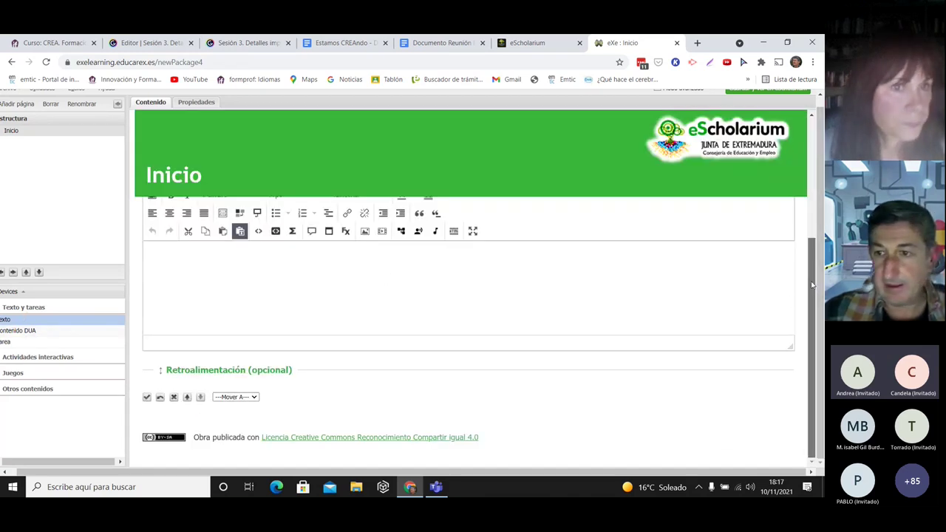
{"action": "scroll", "coordinate": [815, 246], "scroll_direction": "up", "scroll_amount": 1}
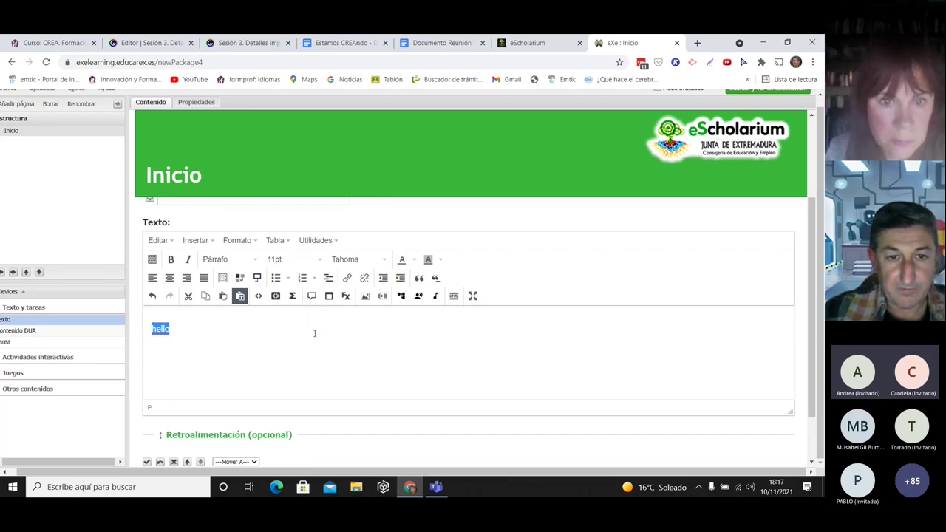
{"action": "left_click", "coordinate": [311, 298]}
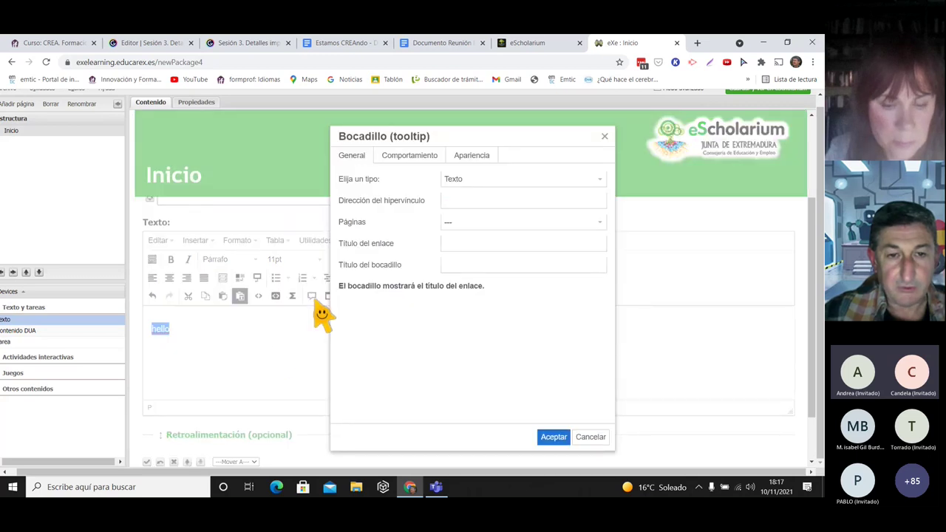
{"action": "left_click", "coordinate": [591, 438]}
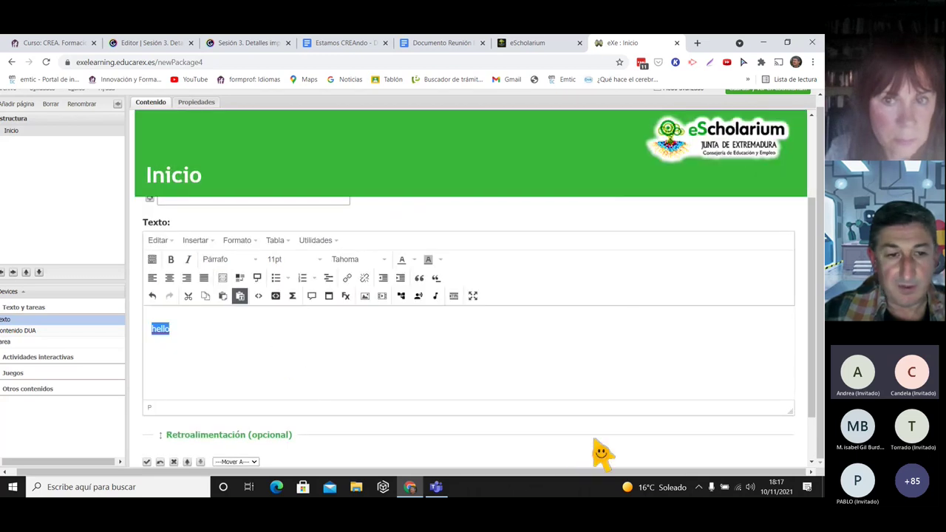
Start a Definición tooltip on the word "hello" with the term "Hello" and the definition "Hola".
{"action": "left_click", "coordinate": [173, 331]}
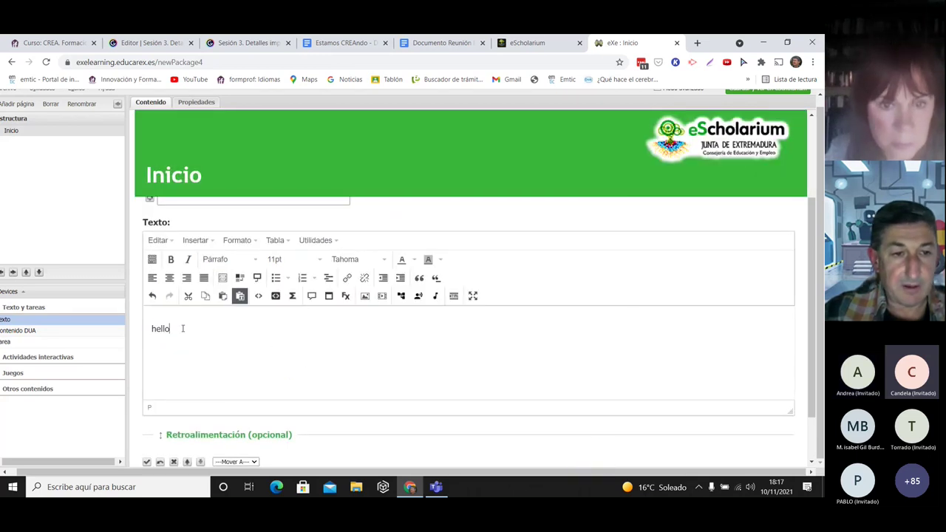
{"action": "double_click", "coordinate": [182, 328]}
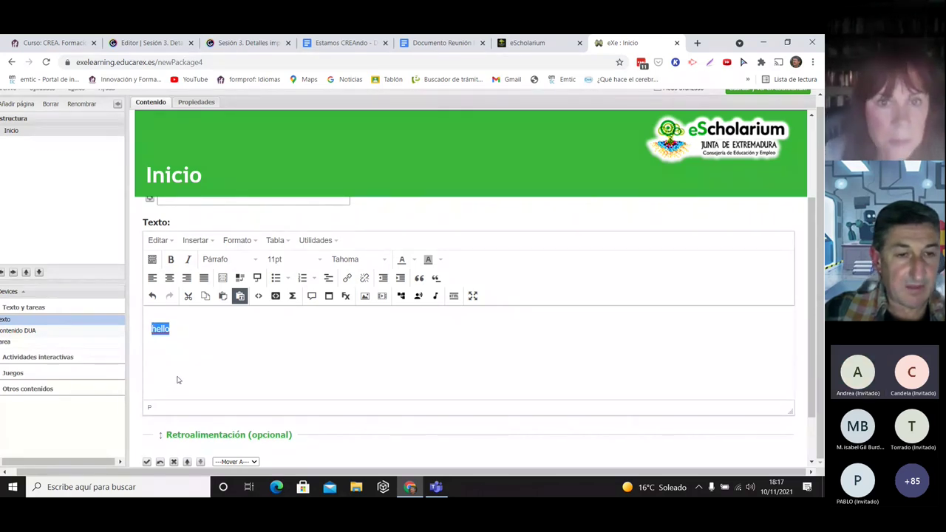
{"action": "left_click", "coordinate": [311, 297]}
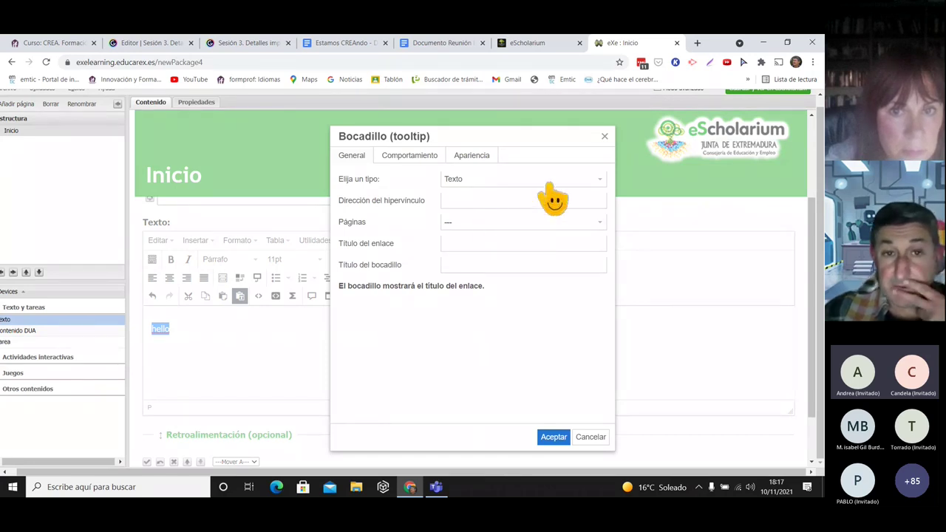
{"action": "left_click", "coordinate": [600, 185]}
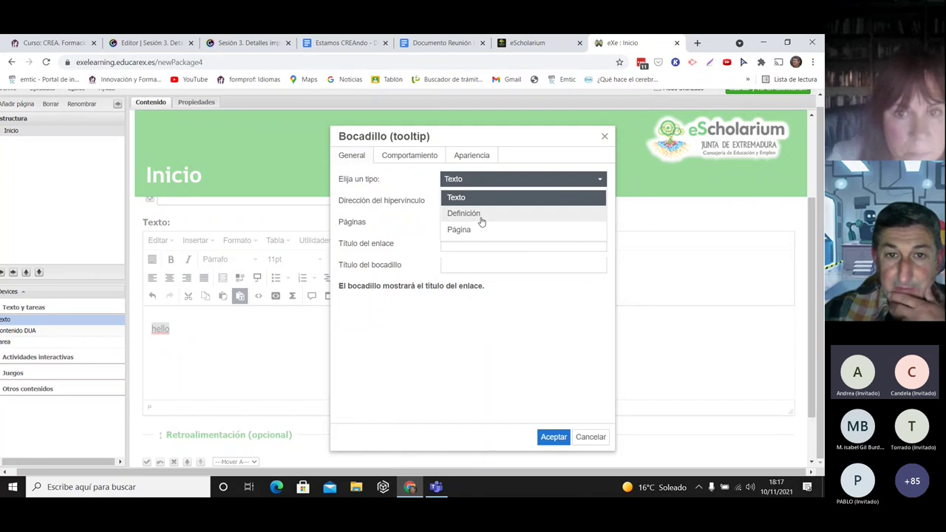
{"action": "left_click", "coordinate": [481, 218]}
{"action": "left_click", "coordinate": [458, 268]}
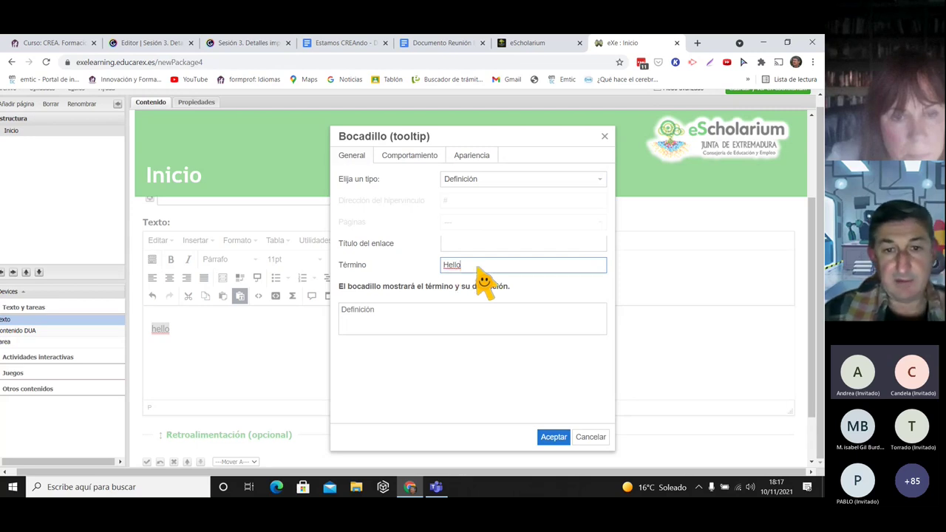
{"action": "left_click", "coordinate": [376, 303]}
{"action": "type", "text": "Hola"}
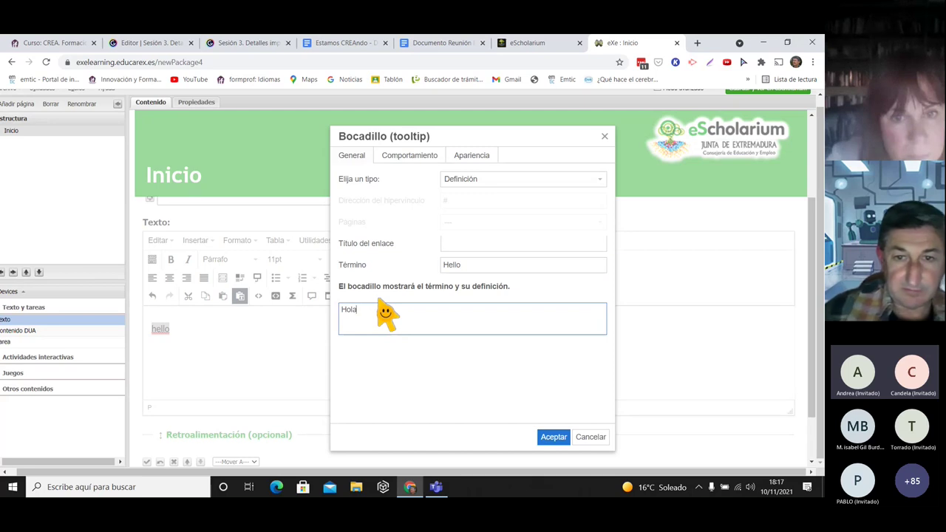
{"action": "left_click", "coordinate": [483, 184]}
{"action": "left_click", "coordinate": [473, 212]}
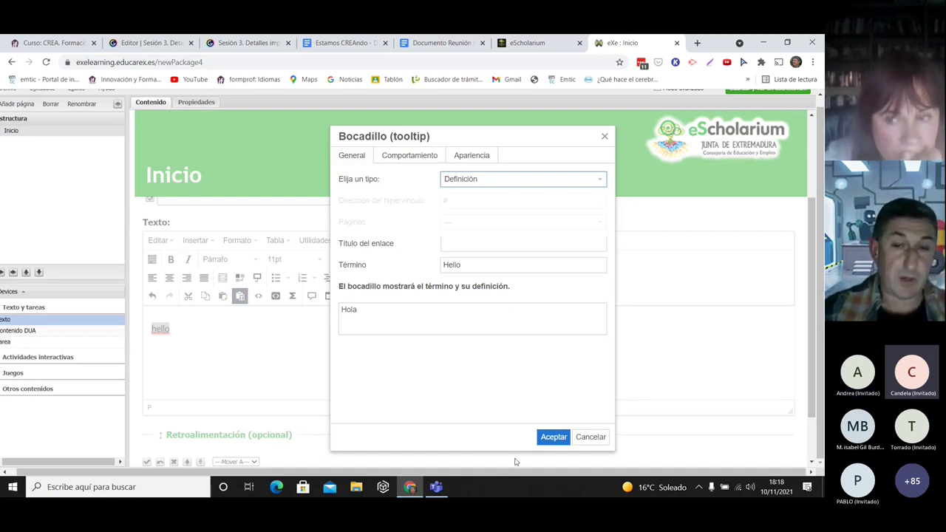
Set the tooltip's appearance to Verde with Redondeado and Sombra enabled, and apply it to the word.
{"action": "left_click", "coordinate": [472, 156]}
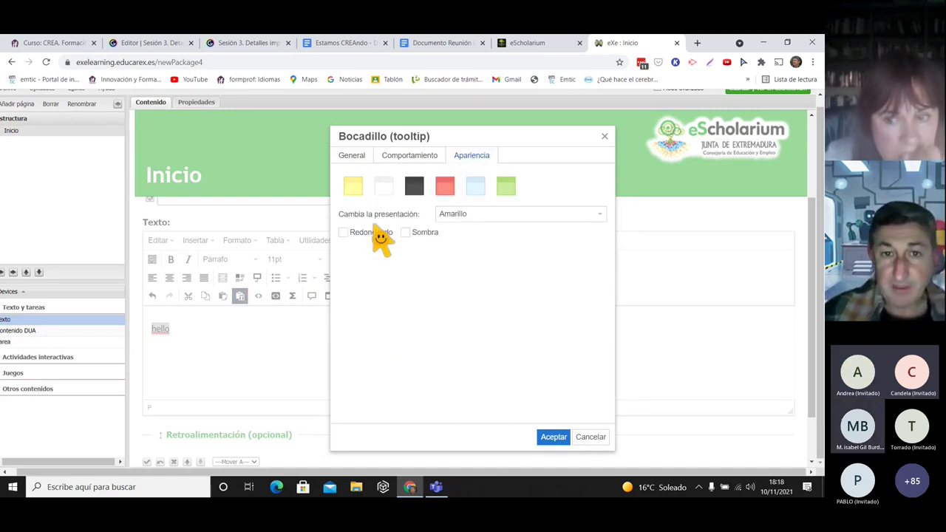
{"action": "left_click", "coordinate": [596, 215]}
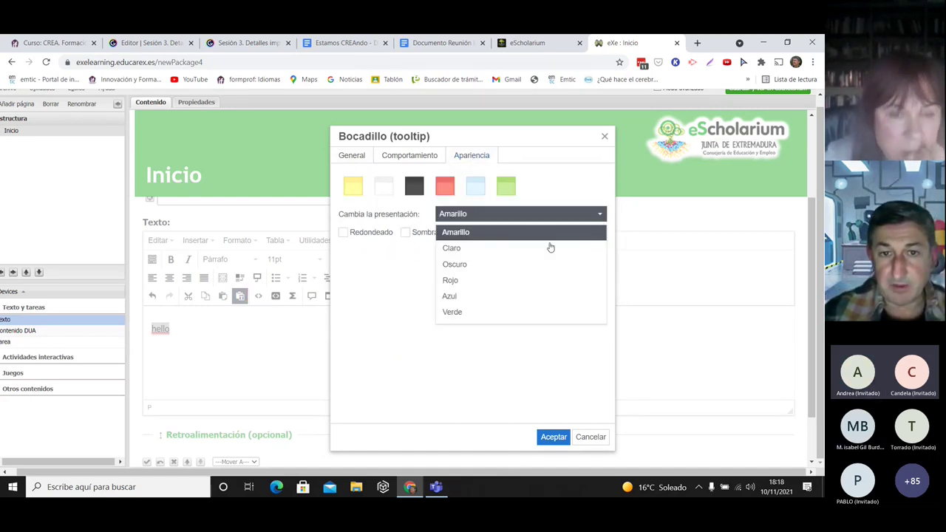
{"action": "left_click", "coordinate": [453, 312]}
{"action": "left_click", "coordinate": [344, 233]}
{"action": "left_click", "coordinate": [405, 233]}
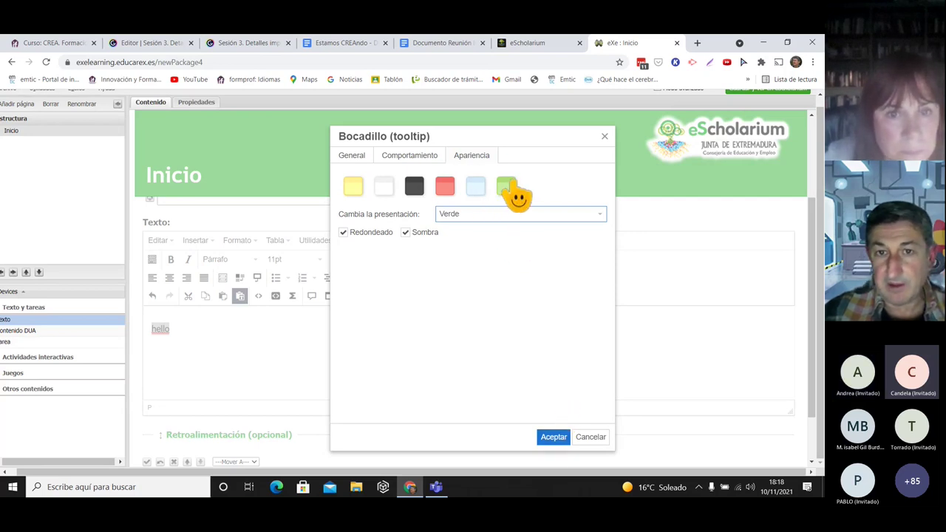
{"action": "left_click", "coordinate": [553, 437]}
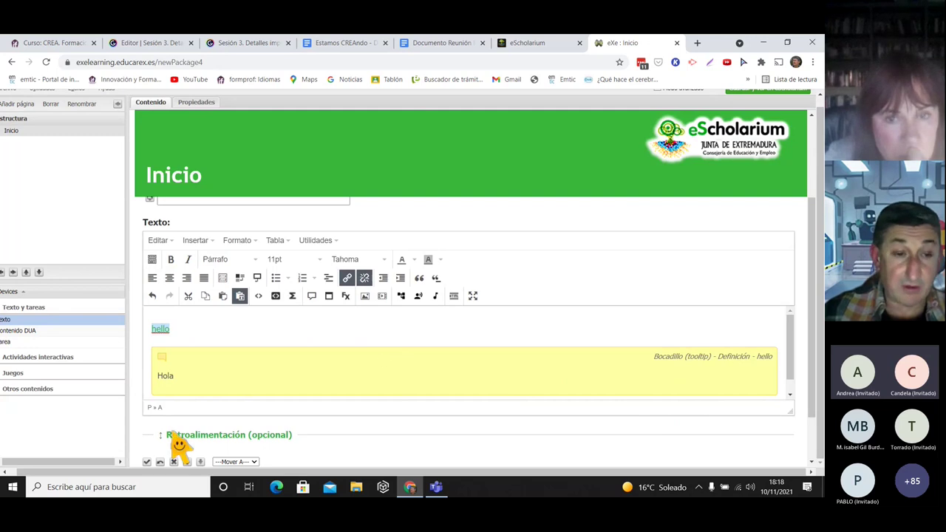
Save the text block and preview the tooltip on "hello" at the end of the page.
{"action": "scroll", "coordinate": [798, 288], "scroll_direction": "down", "scroll_amount": 1}
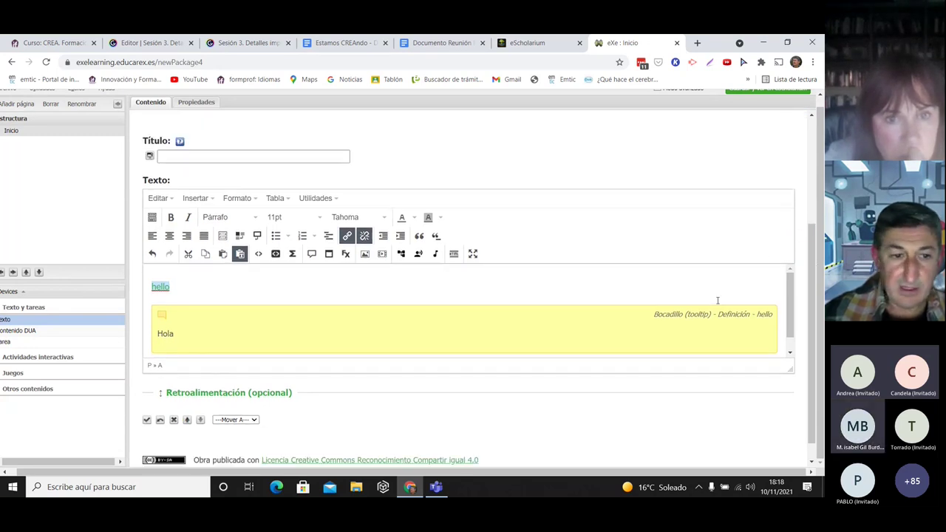
{"action": "left_click", "coordinate": [147, 420]}
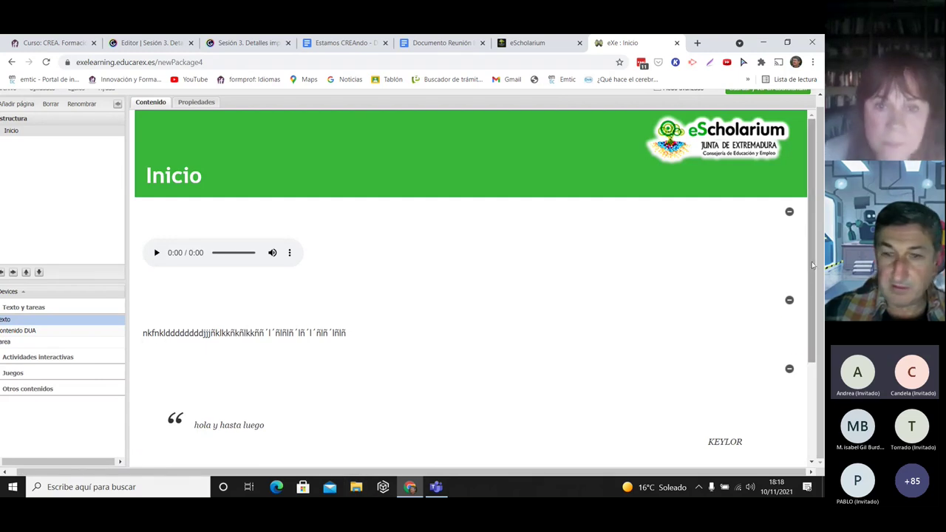
{"action": "scroll", "coordinate": [811, 265], "scroll_direction": "down", "scroll_amount": 2}
{"action": "mouse_move", "coordinate": [152, 414]}
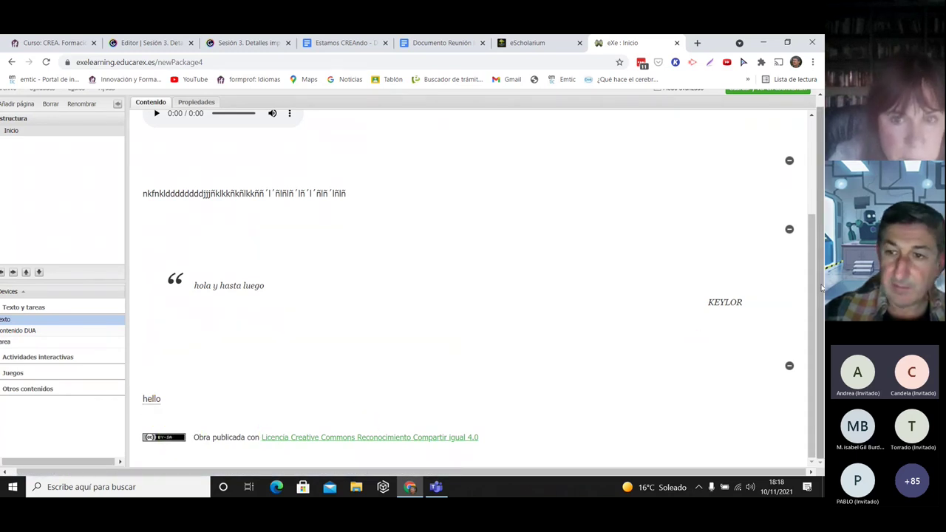
Reopen the "hello" text block, colour the word green, save the block and check its tooltip on the page.
{"action": "left_click", "coordinate": [147, 410]}
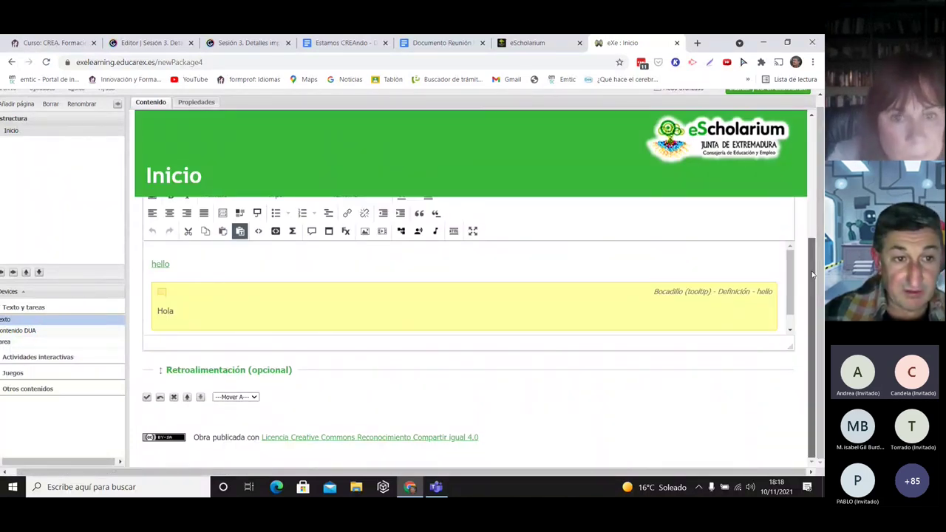
{"action": "double_click", "coordinate": [161, 268]}
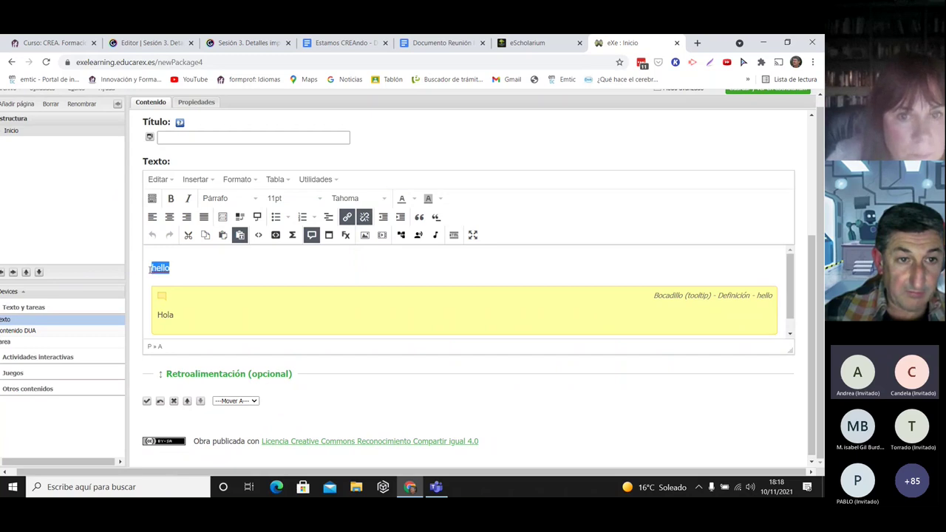
{"action": "left_click", "coordinate": [411, 199]}
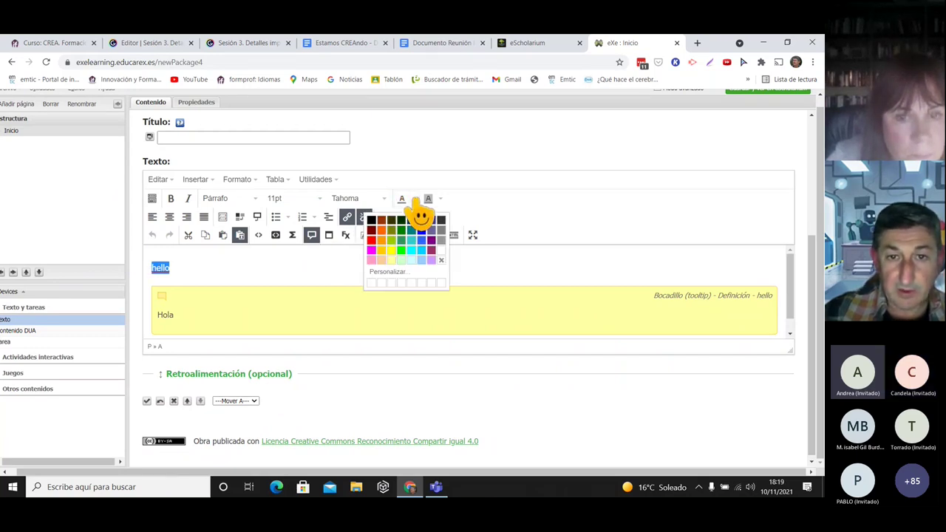
{"action": "left_click", "coordinate": [411, 250]}
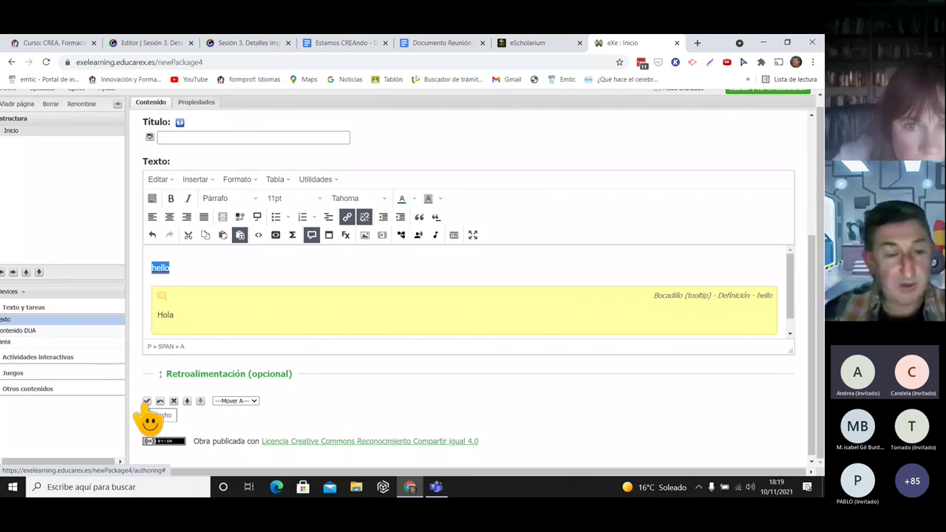
{"action": "left_click", "coordinate": [147, 403]}
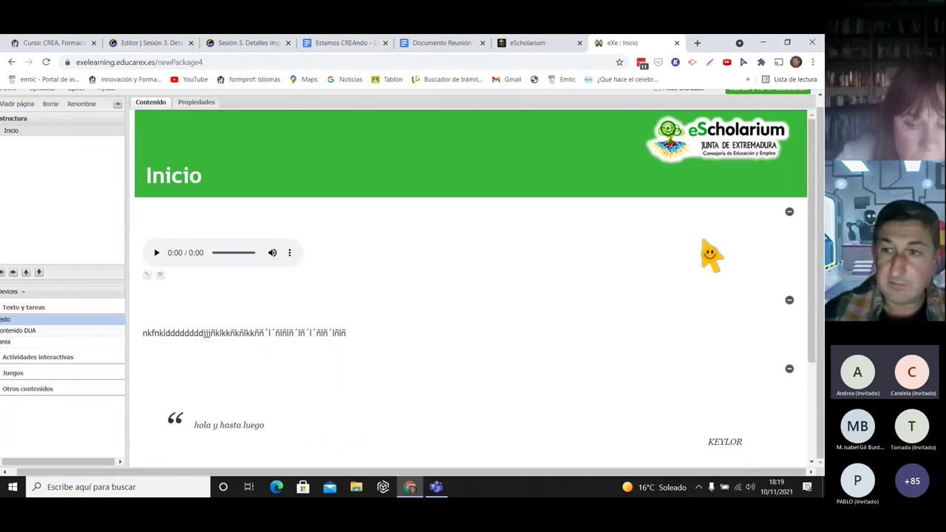
{"action": "scroll", "coordinate": [813, 207], "scroll_direction": "down", "scroll_amount": 1}
{"action": "scroll", "coordinate": [813, 207], "scroll_direction": "down", "scroll_amount": 3}
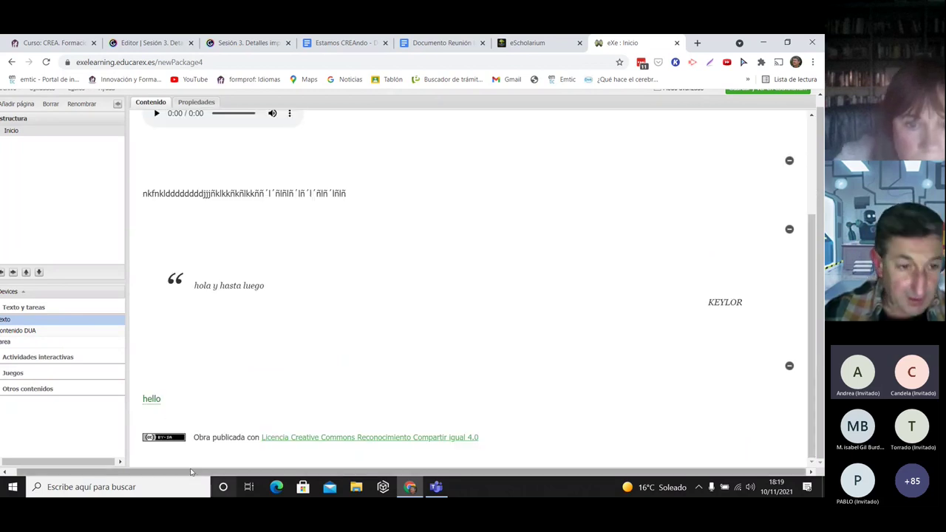
{"action": "mouse_move", "coordinate": [147, 408]}
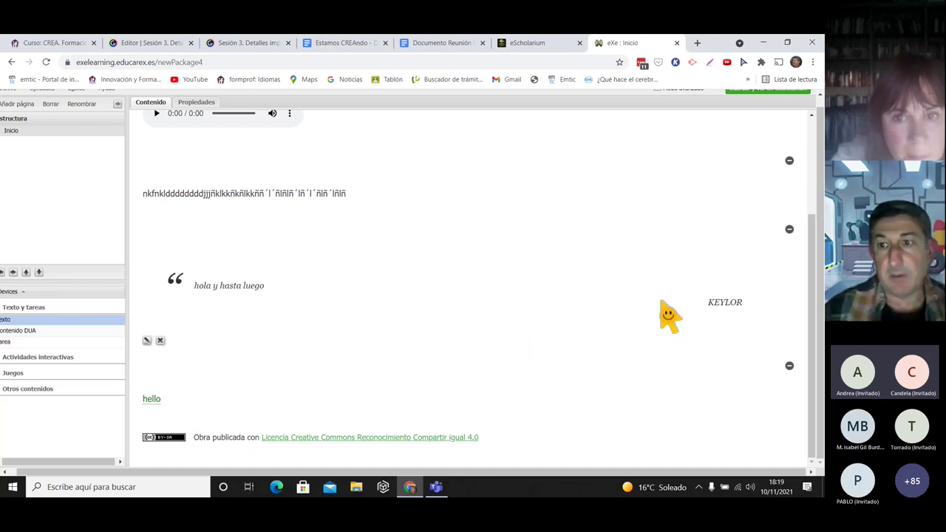
Switch to the Genially presentation and show the rules for lists on the "Normas de estilo 3.6: listas" slide.
{"action": "left_click_drag", "start_coordinate": [815, 216], "coordinate": [811, 128]}
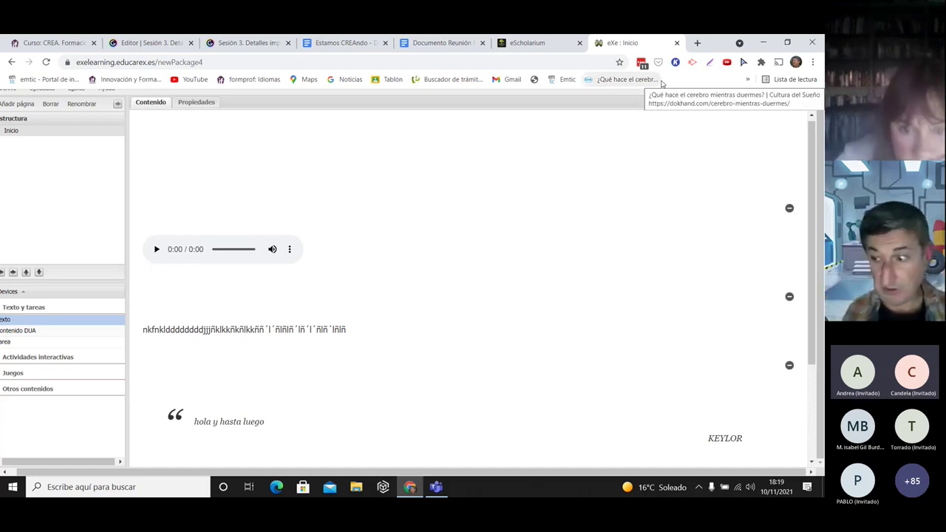
{"action": "left_click", "coordinate": [258, 43]}
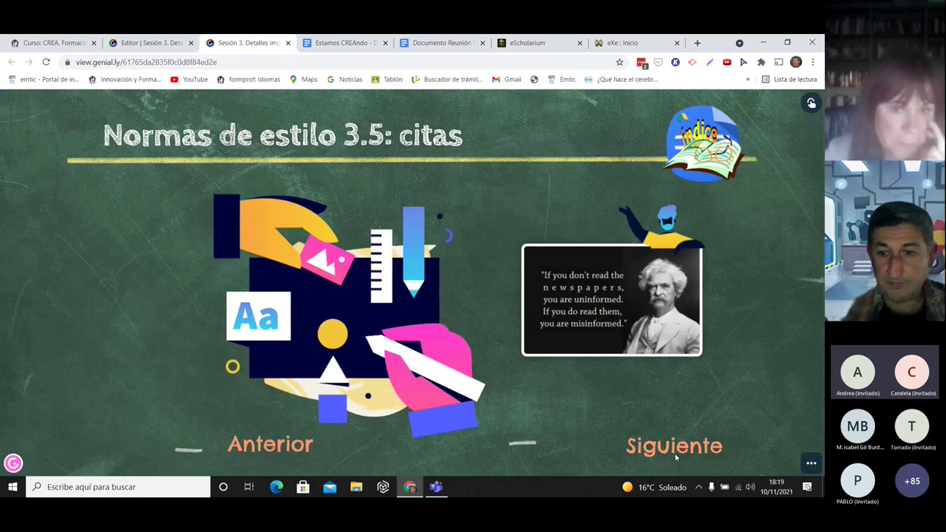
{"action": "left_click", "coordinate": [645, 450]}
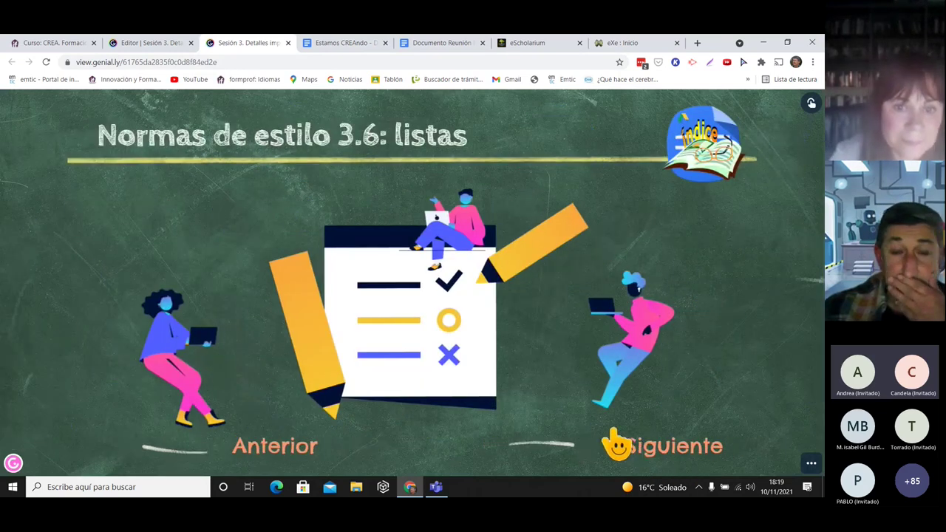
{"action": "left_click", "coordinate": [414, 299]}
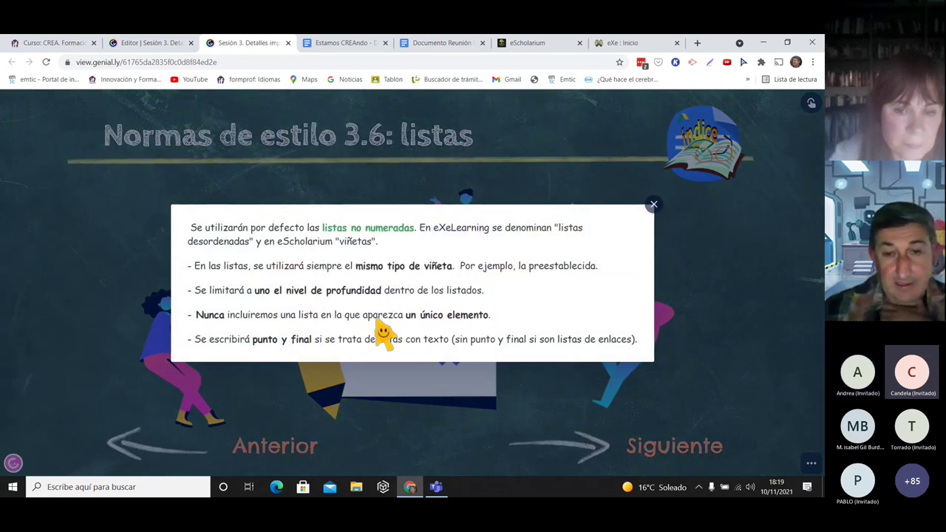
Return to eXeLearning, reopen the "hello" text block and add the line "Lista" below the word, followed by an empty line.
{"action": "left_click", "coordinate": [634, 43]}
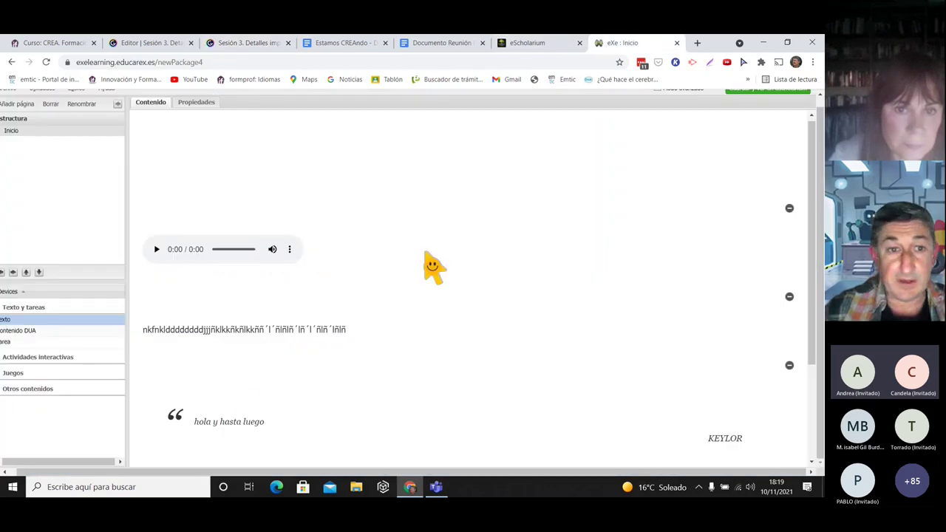
{"action": "scroll", "coordinate": [518, 332], "scroll_direction": "down", "scroll_amount": 3}
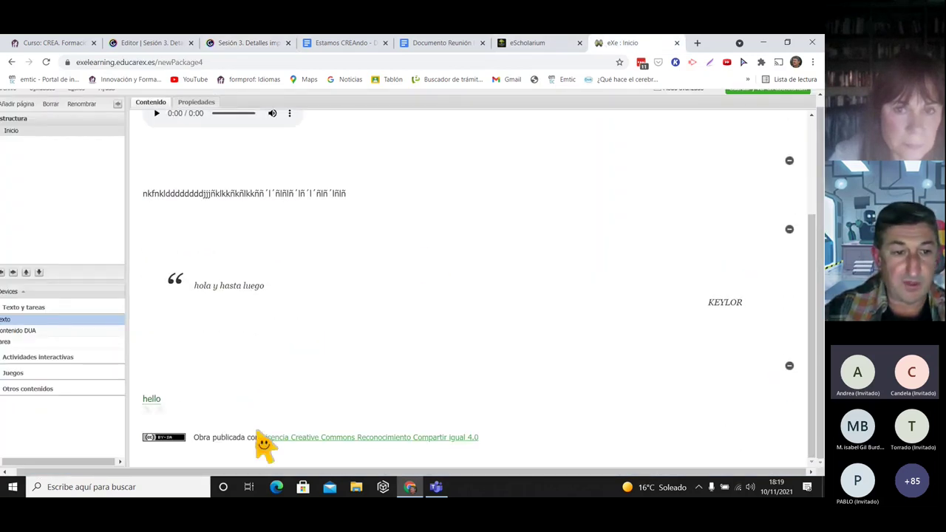
{"action": "left_click", "coordinate": [148, 409]}
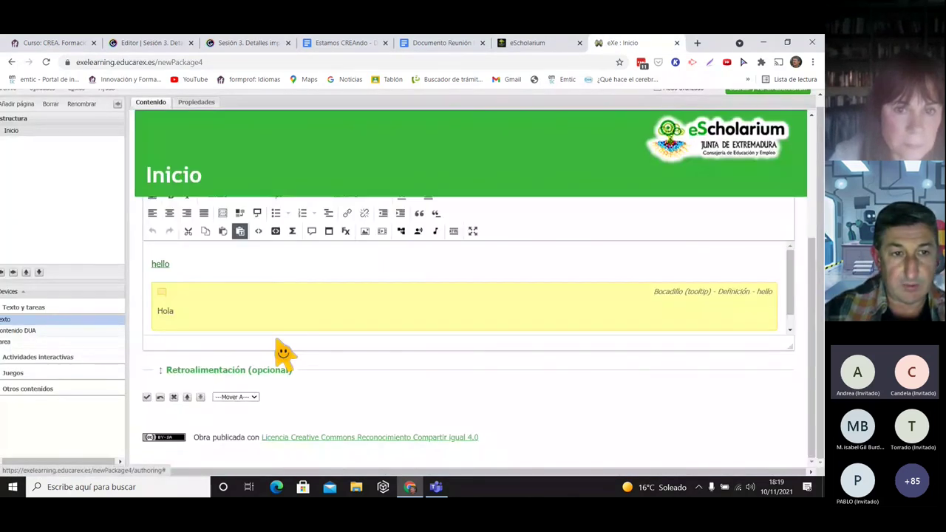
{"action": "double_click", "coordinate": [208, 262]}
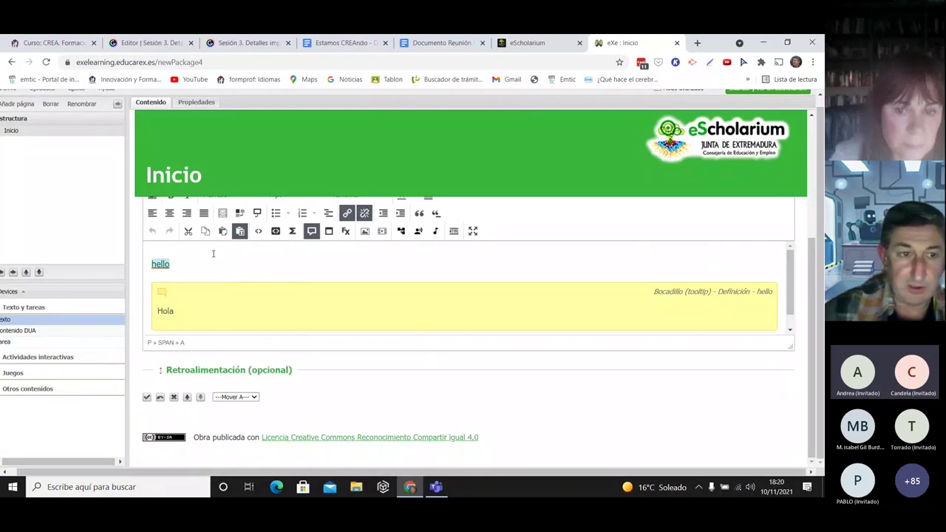
{"action": "left_click", "coordinate": [213, 254]}
{"action": "key", "text": "Return"}
{"action": "type", "text": "Lista"}
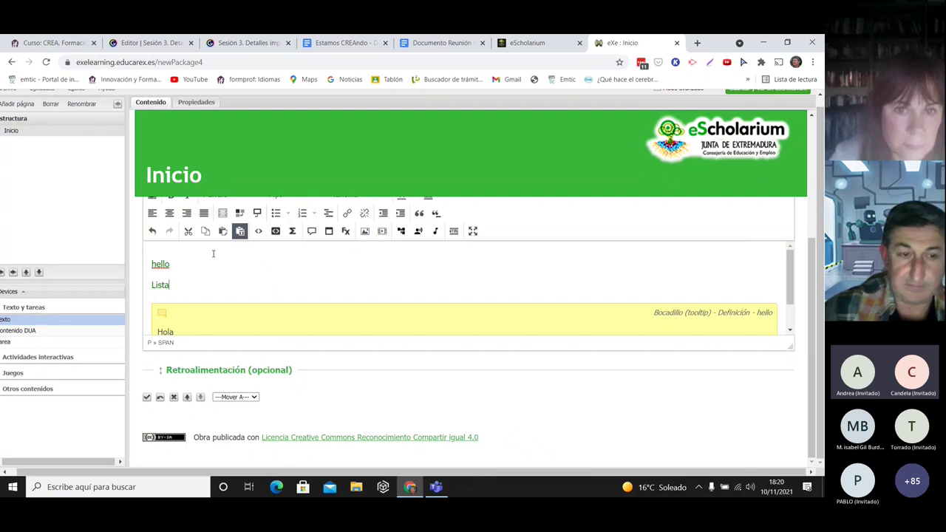
{"action": "key", "text": "Return"}
{"action": "scroll", "coordinate": [213, 253], "scroll_direction": "up", "scroll_amount": 1}
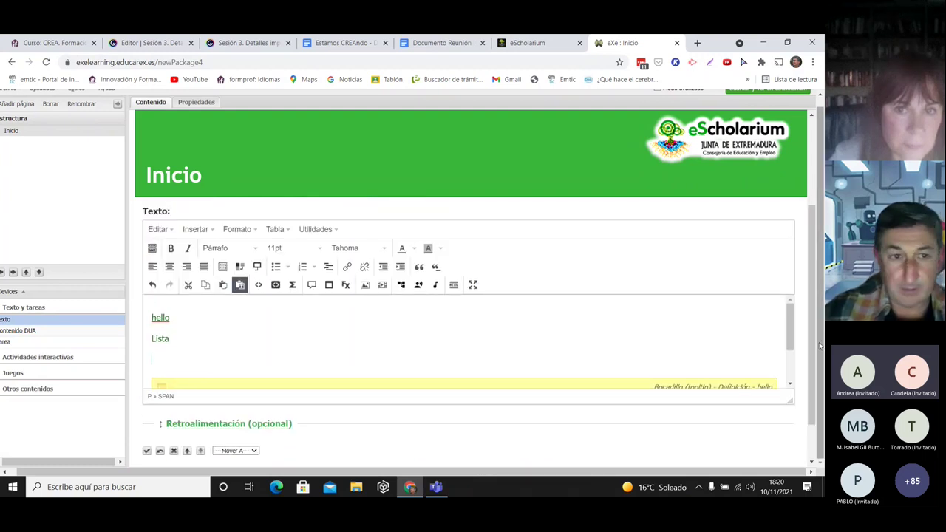
Create a bulleted list under "Lista" with the items "ola", "campo" and "casa".
{"action": "left_click", "coordinate": [277, 267]}
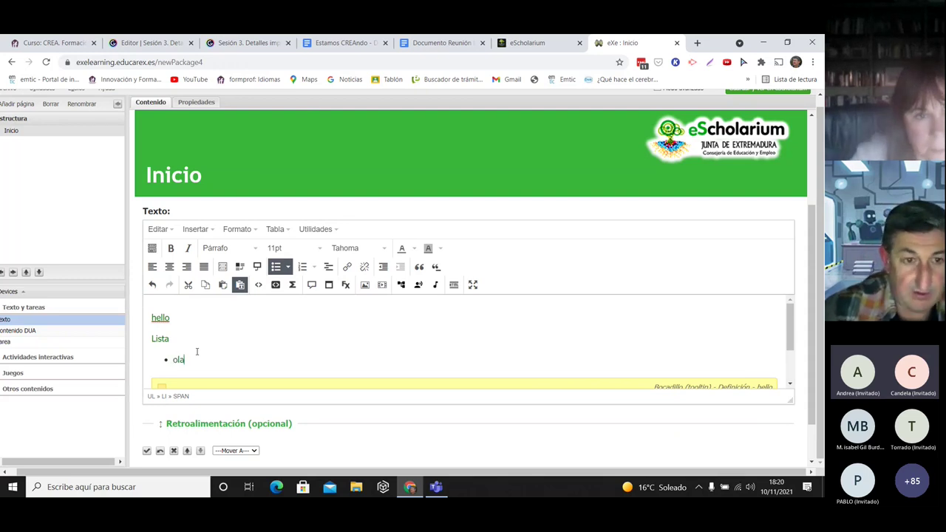
{"action": "key", "text": "Return"}
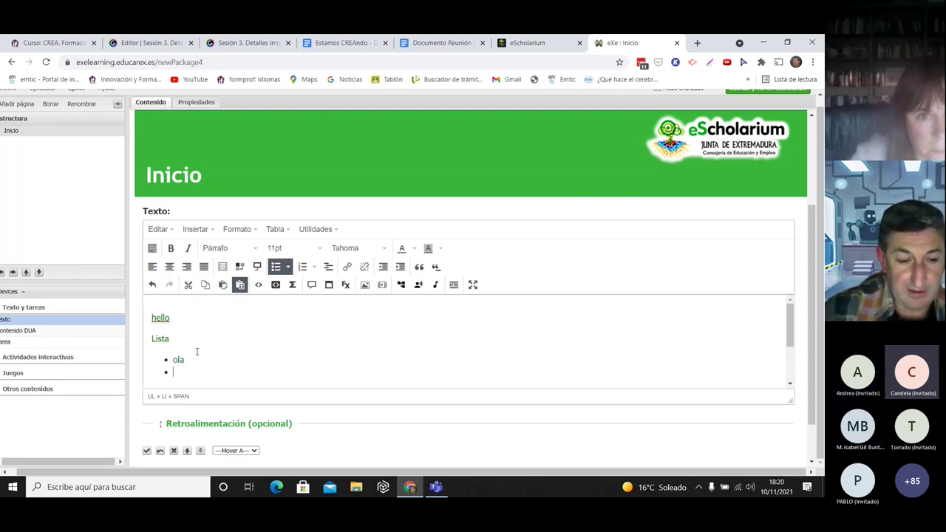
{"action": "type", "text": "campo"}
{"action": "key", "text": "Return"}
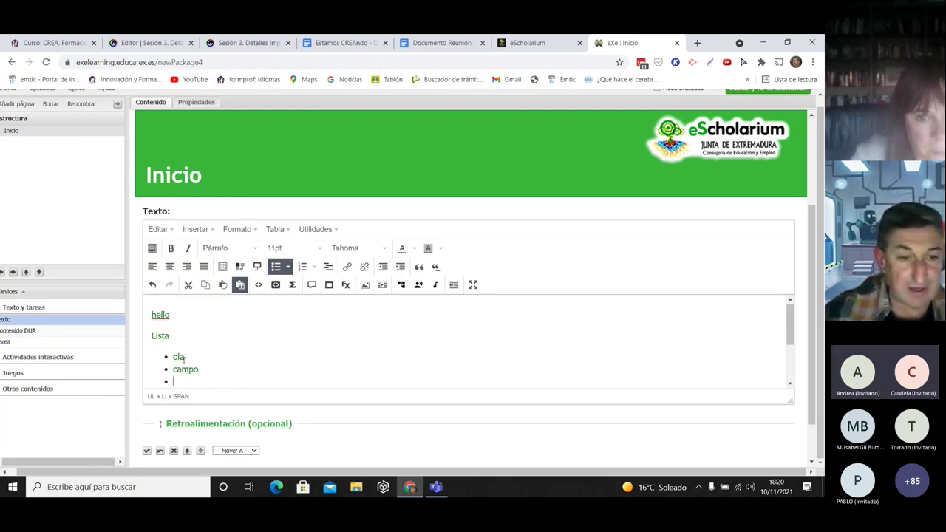
{"action": "type", "text": "casas"}
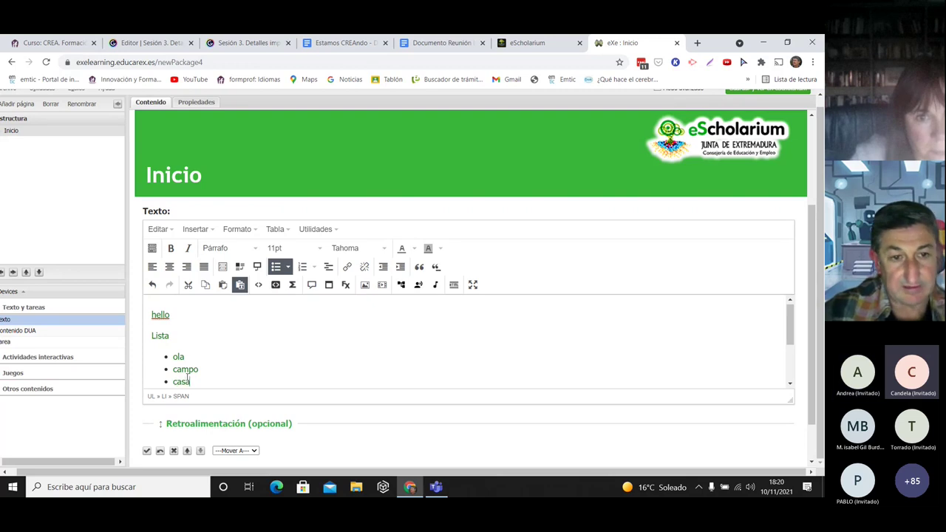
Save the text block containing the bulleted list, then switch to the Genially presentation and close the list rules pop-up.
{"action": "left_click", "coordinate": [144, 450]}
{"action": "scroll", "coordinate": [180, 399], "scroll_direction": "down", "scroll_amount": 3}
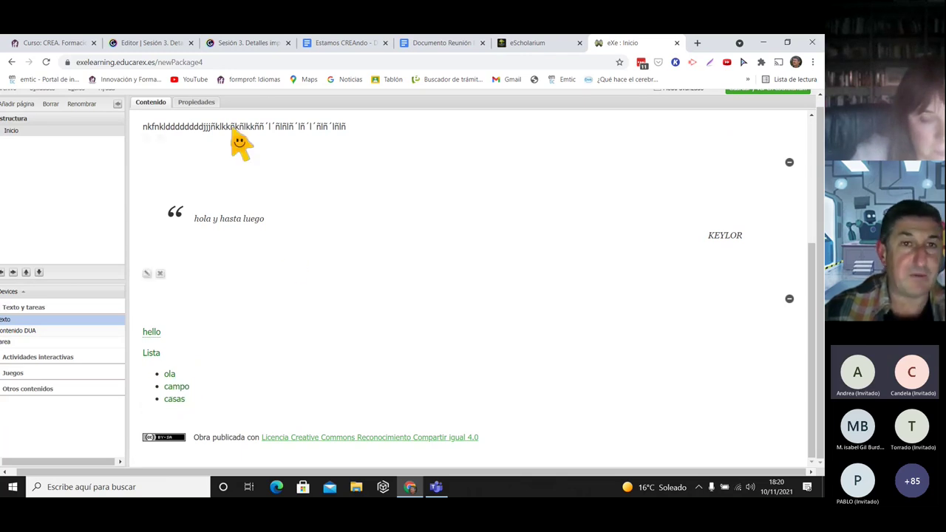
{"action": "left_click", "coordinate": [244, 49]}
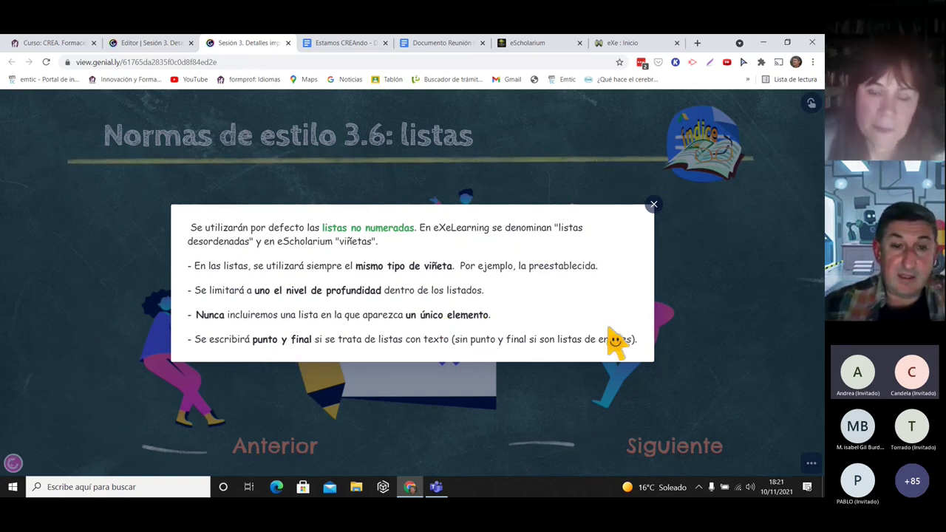
{"action": "left_click", "coordinate": [653, 205]}
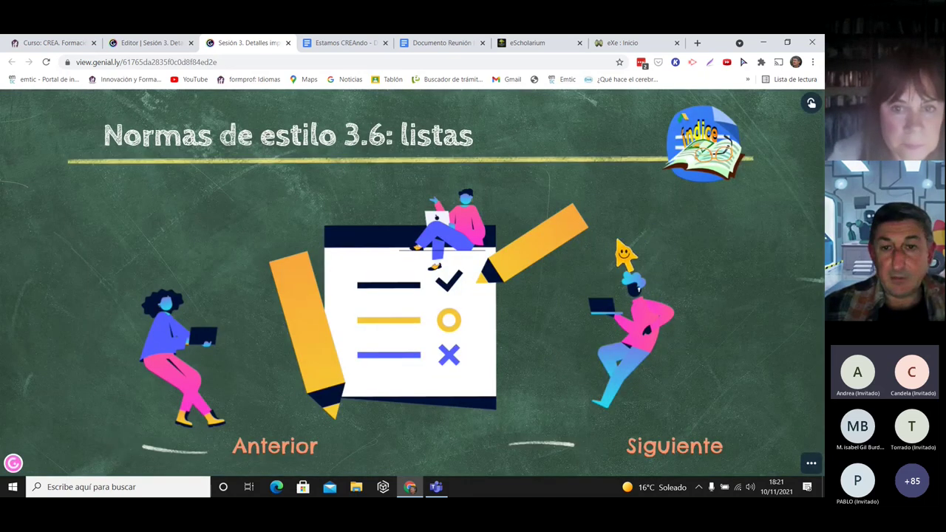
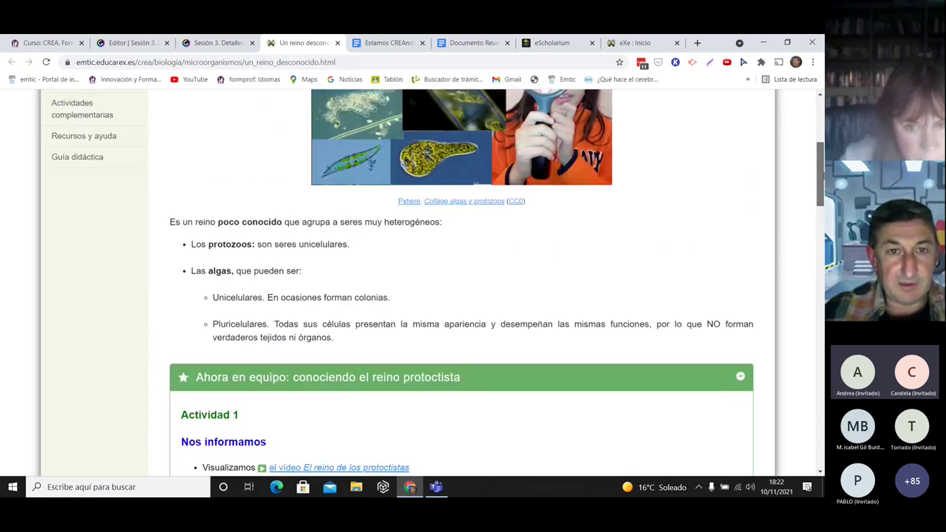
Examine the nested lists and linked activities on the "Un reino desconocido" example page.
{"action": "scroll", "coordinate": [822, 137], "scroll_direction": "down", "scroll_amount": 1}
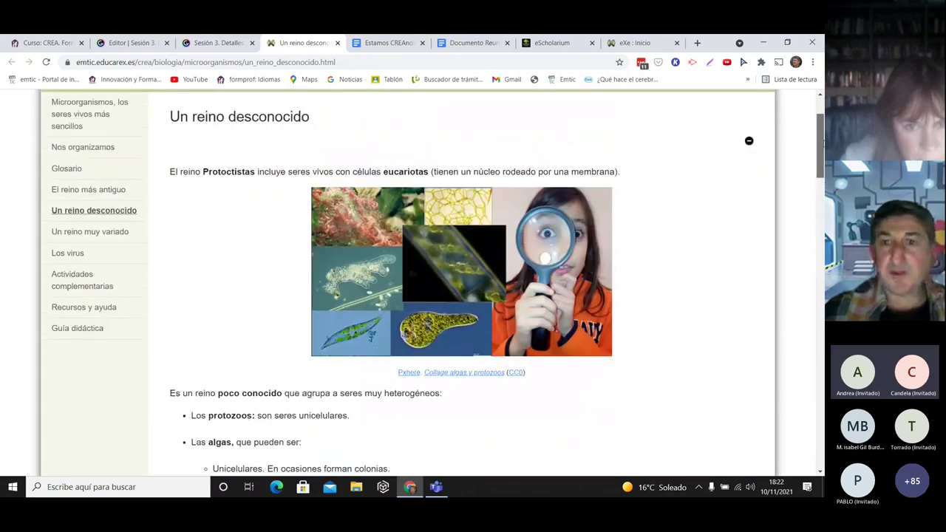
{"action": "scroll", "coordinate": [822, 126], "scroll_direction": "up", "scroll_amount": 2}
{"action": "left_click_drag", "start_coordinate": [822, 124], "coordinate": [818, 267]}
{"action": "scroll", "coordinate": [819, 267], "scroll_direction": "down", "scroll_amount": 1}
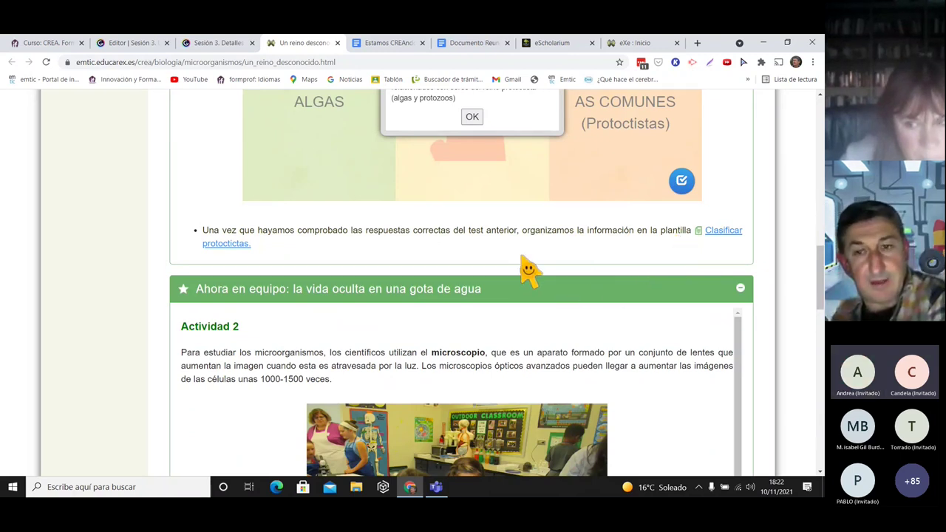
{"action": "left_click_drag", "start_coordinate": [819, 260], "coordinate": [822, 107]}
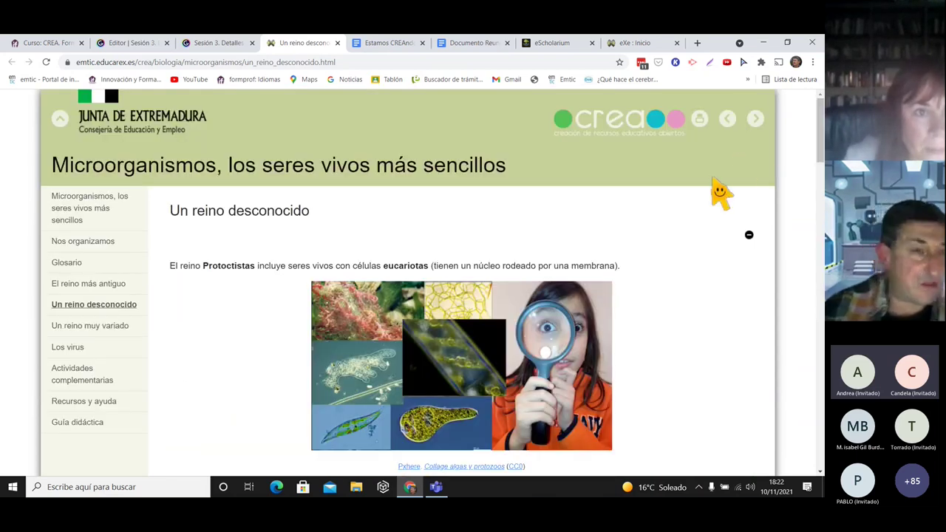
Return to the "Normas de estilo 3.7: enlaces" slide and open its example page to view the links in "Actividad 1".
{"action": "left_click", "coordinate": [233, 43]}
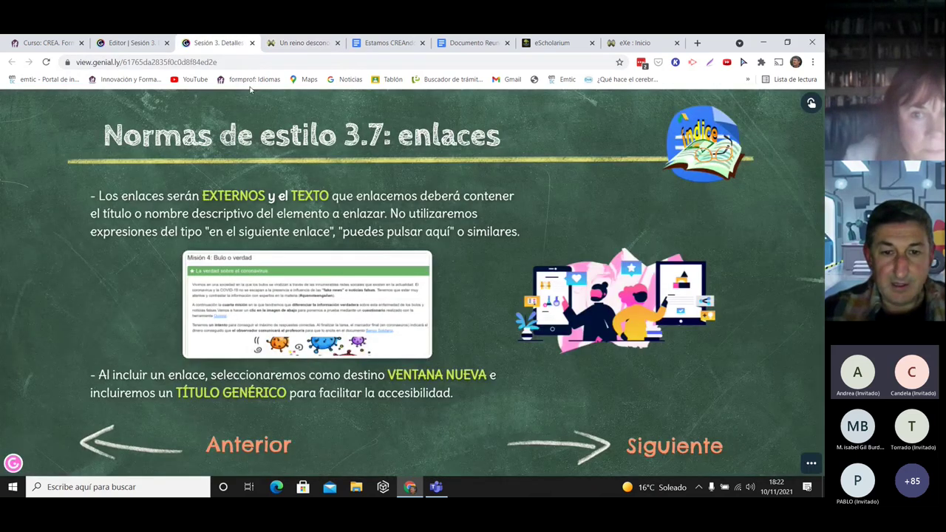
{"action": "left_click", "coordinate": [385, 361]}
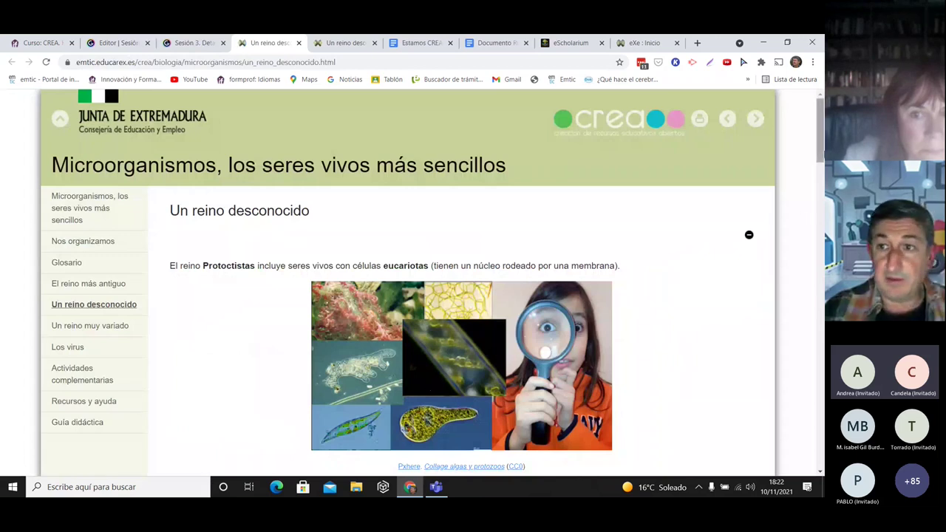
{"action": "scroll", "coordinate": [820, 149], "scroll_direction": "down", "scroll_amount": 6}
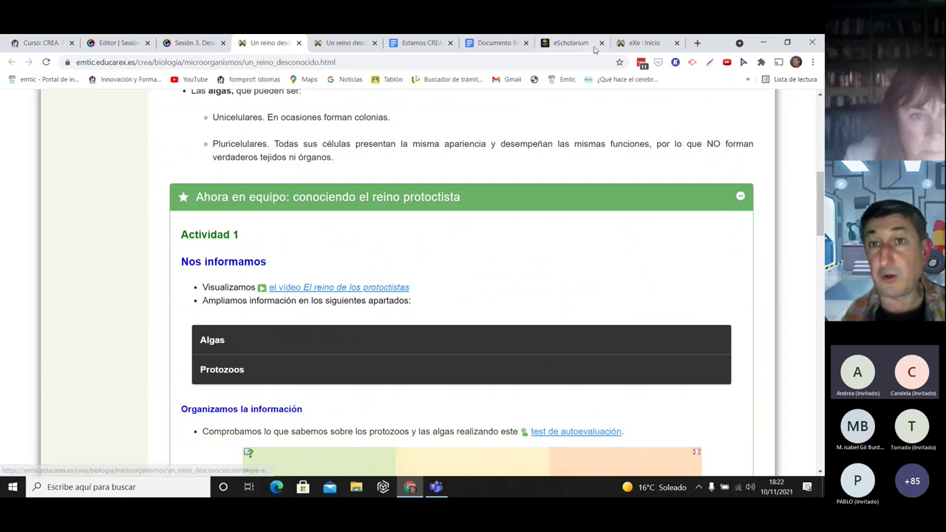
Switch to eXeLearning and add a new text block reading "Vamos a ver la página de emtic.".
{"action": "left_click", "coordinate": [643, 42]}
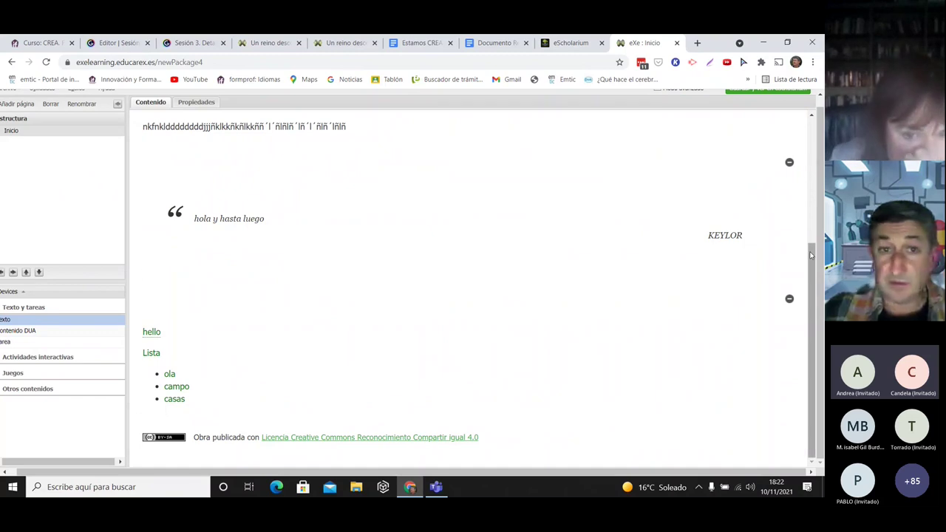
{"action": "scroll", "coordinate": [810, 255], "scroll_direction": "up", "scroll_amount": 3}
{"action": "scroll", "coordinate": [805, 296], "scroll_direction": "down", "scroll_amount": 3}
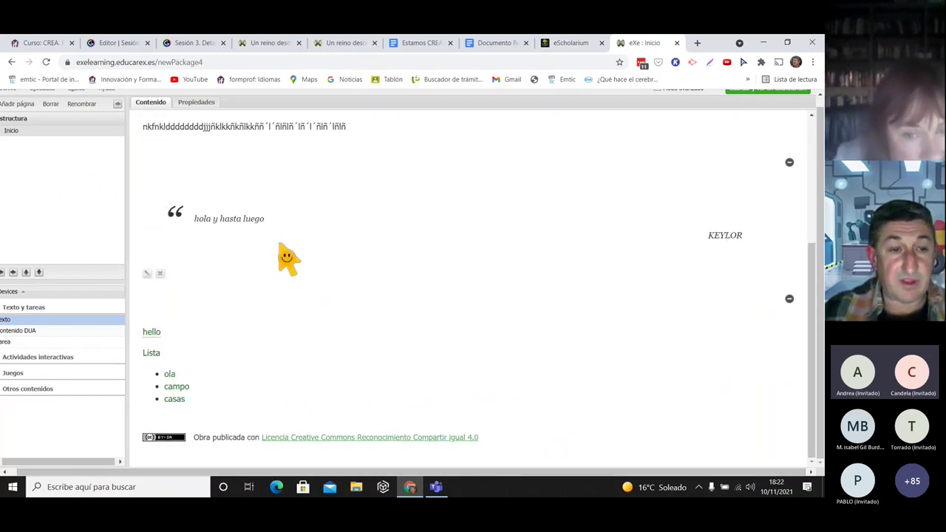
{"action": "left_click", "coordinate": [15, 322]}
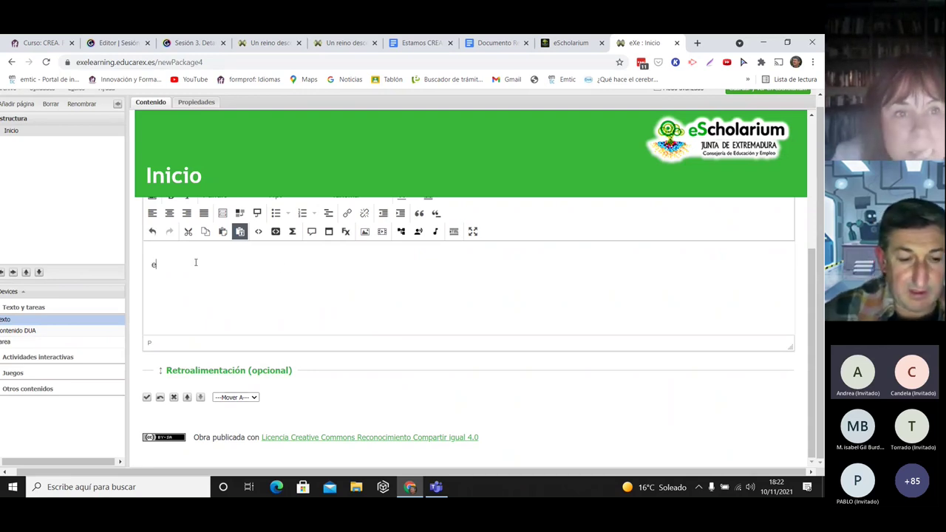
{"action": "type", "text": "o"}
{"action": "key", "text": "BackSpace"}
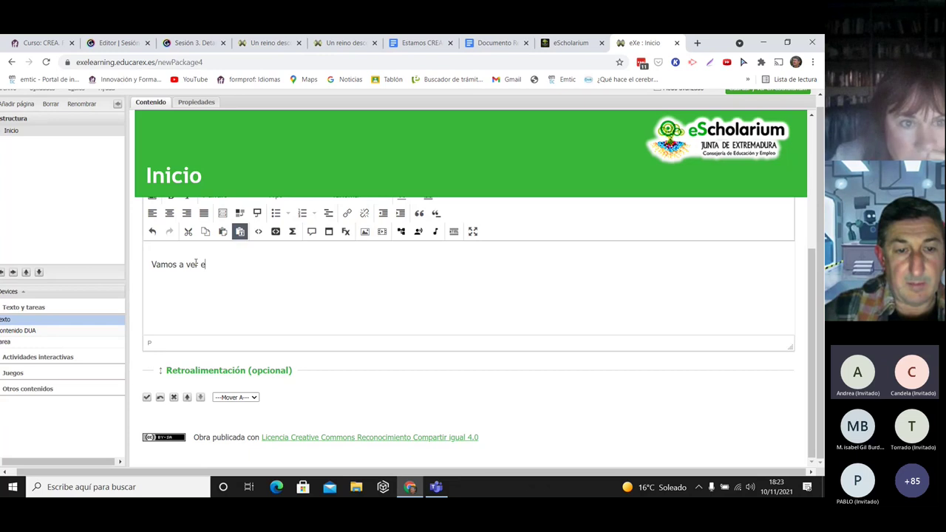
{"action": "type", "text": "gina"}
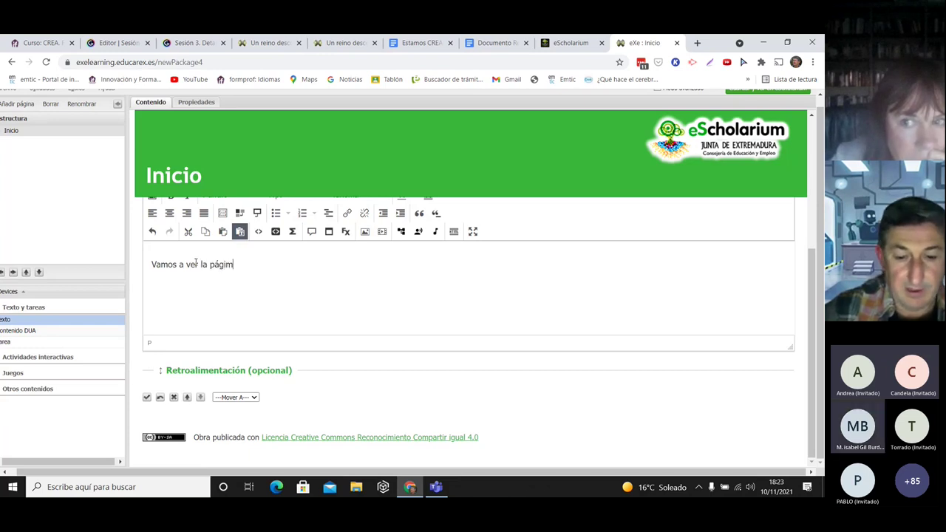
{"action": "key", "text": "BackSpace"}
{"action": "type", "text": "de emtic."}
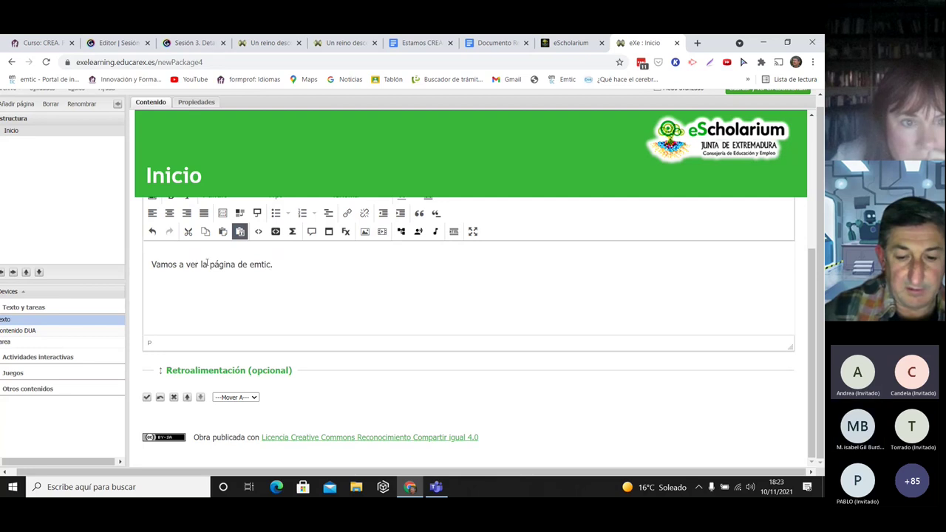
Select "página de emtic" in the sentence, then open emtic.educarex.es in a new browser tab and copy its address.
{"action": "left_click_drag", "start_coordinate": [210, 263], "coordinate": [269, 267]}
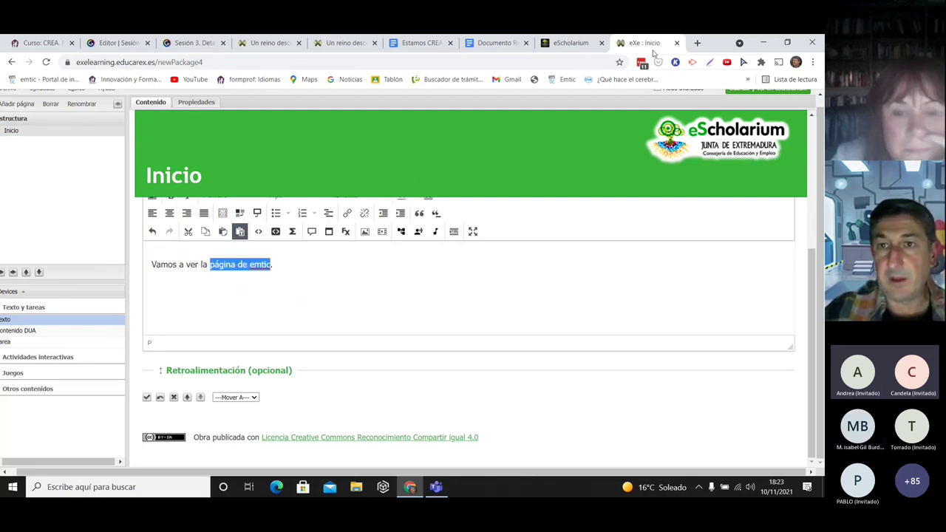
{"action": "left_click", "coordinate": [694, 44]}
{"action": "type", "text": "emtic"}
{"action": "key", "text": "Return"}
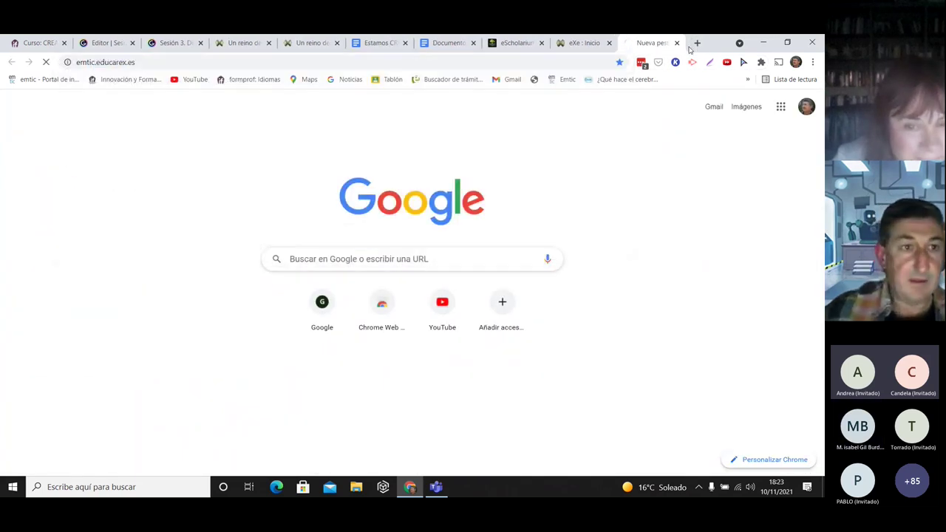
{"action": "left_click", "coordinate": [180, 63]}
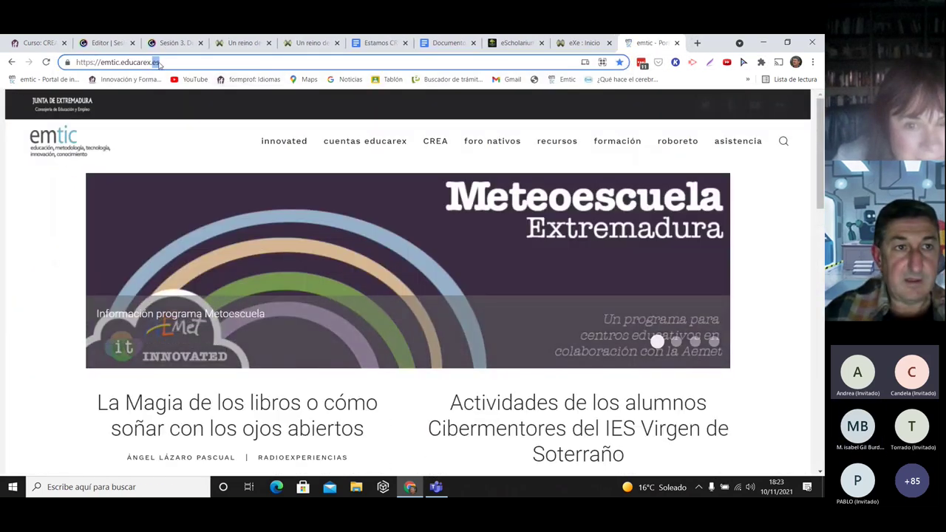
{"action": "right_click", "coordinate": [179, 63]}
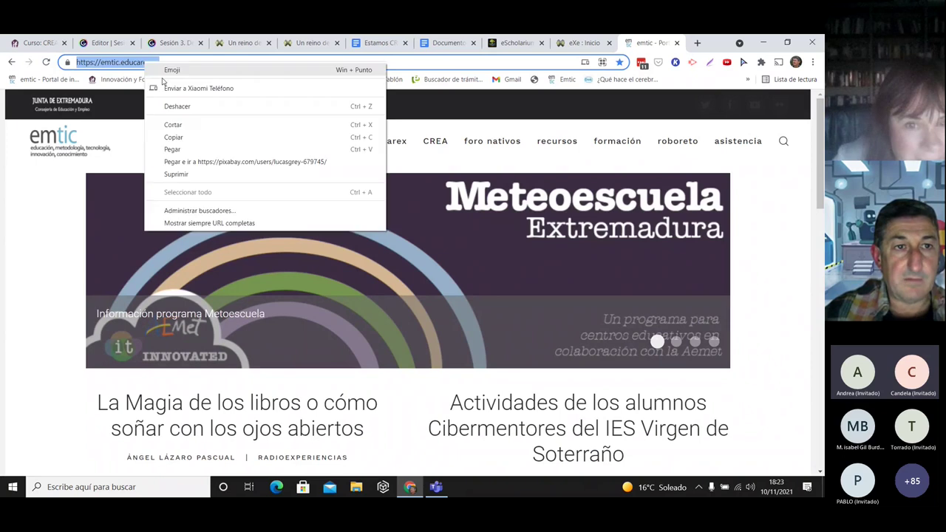
{"action": "left_click", "coordinate": [195, 137]}
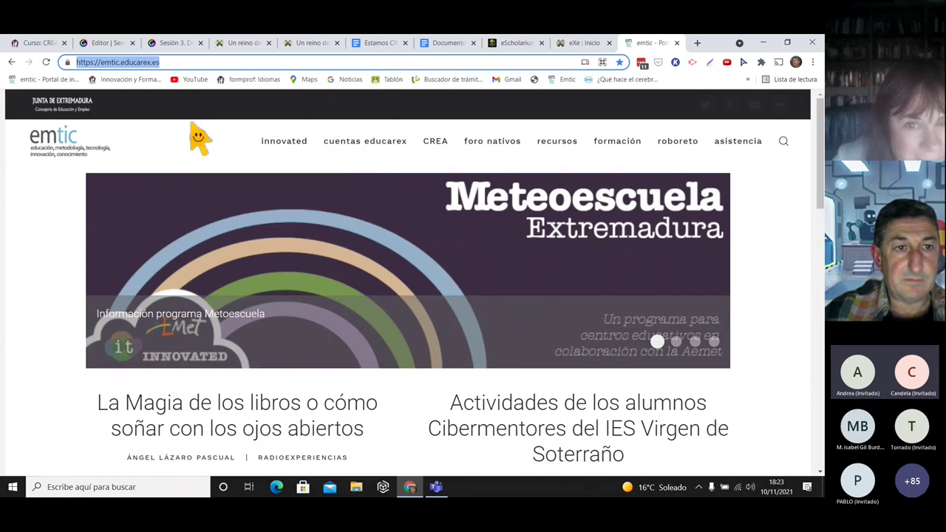
Close both "Un reino desconocido" browser tabs and return to the eXeLearning text block.
{"action": "left_click", "coordinate": [186, 43]}
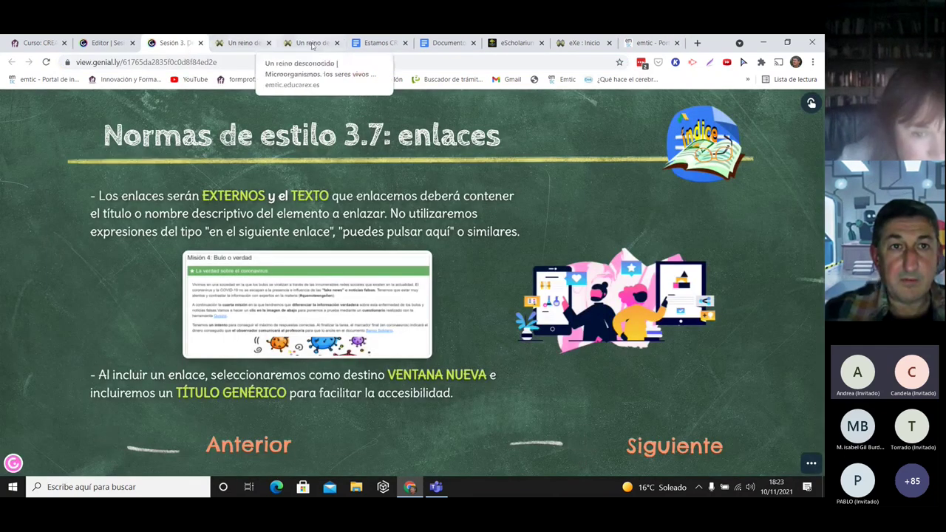
{"action": "left_click", "coordinate": [336, 43]}
{"action": "left_click", "coordinate": [268, 43]}
{"action": "left_click", "coordinate": [448, 43]}
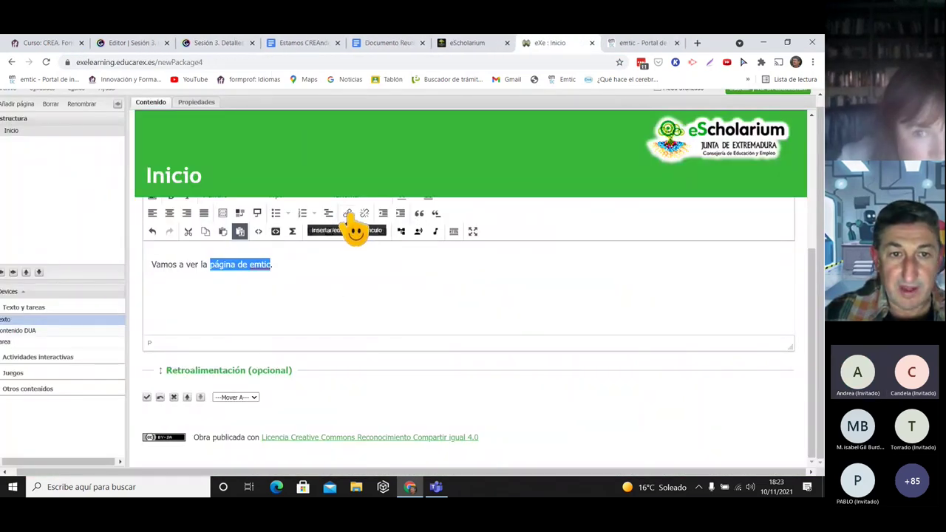
{"action": "left_click", "coordinate": [348, 214]}
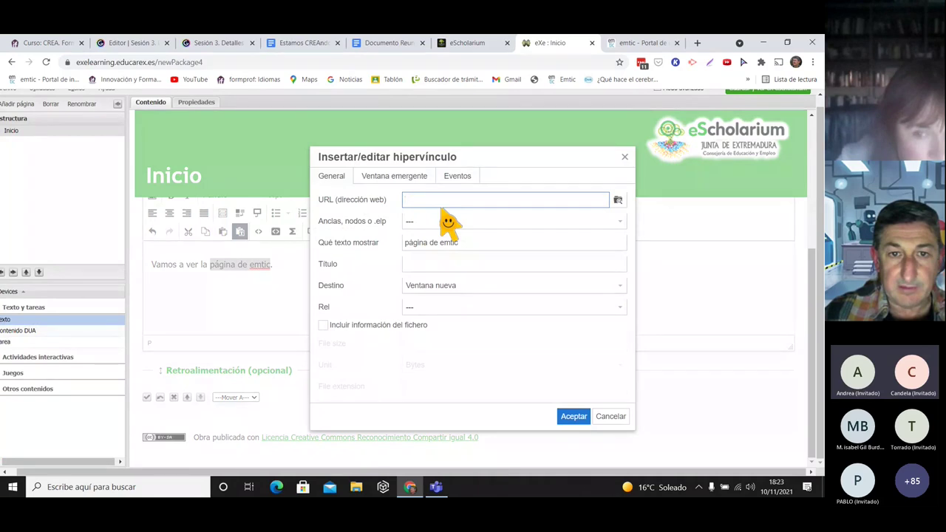
{"action": "left_click", "coordinate": [445, 266]}
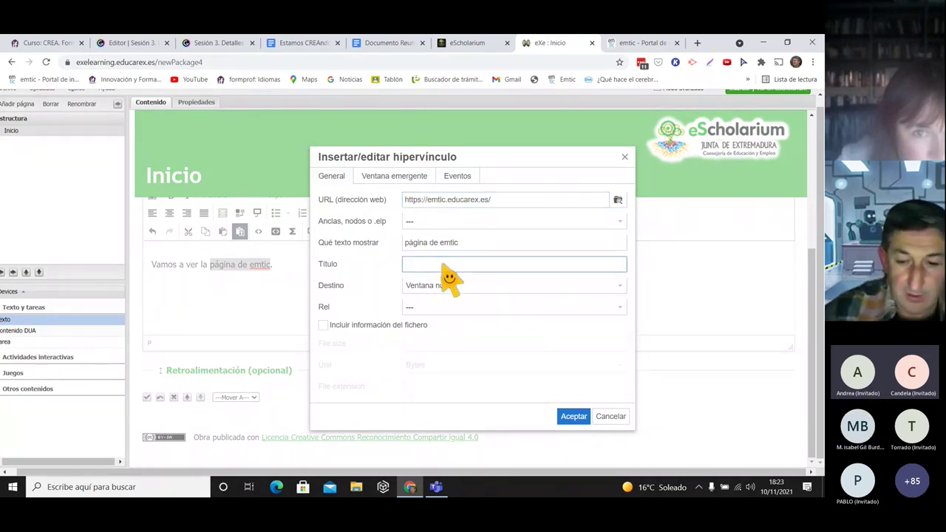
{"action": "type", "text": "página de emtic. Abrir en ven"}
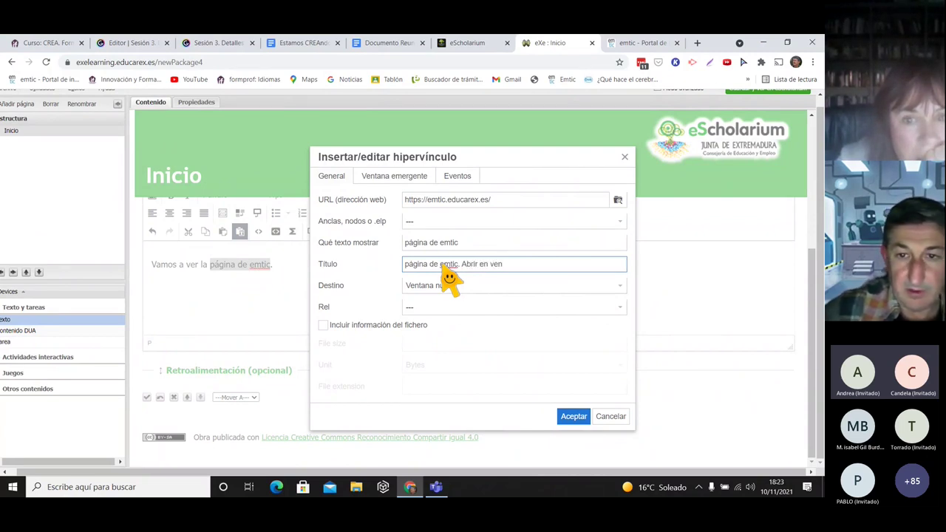
{"action": "type", "text": "tana nueva"}
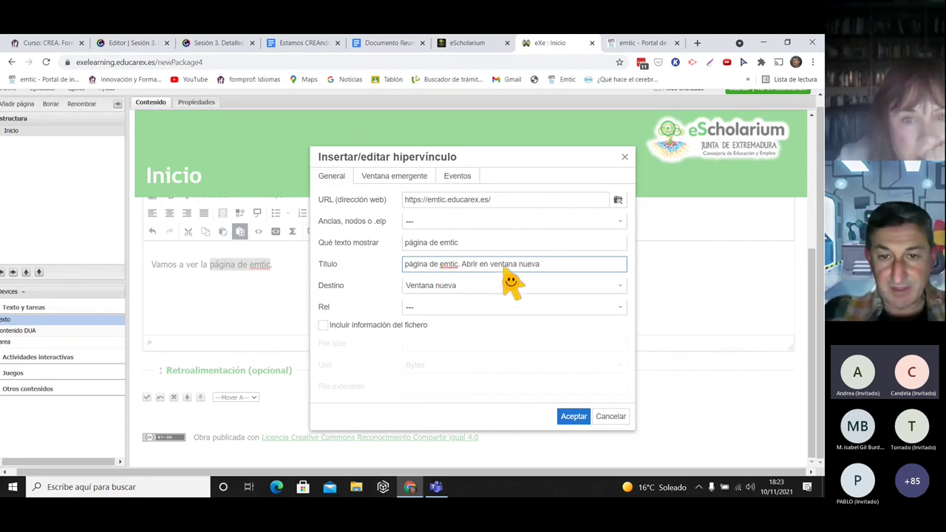
Insert the link with destination "Ventana nueva" and no Rel value, and save the text block.
{"action": "left_click", "coordinate": [449, 288]}
{"action": "left_click", "coordinate": [451, 301]}
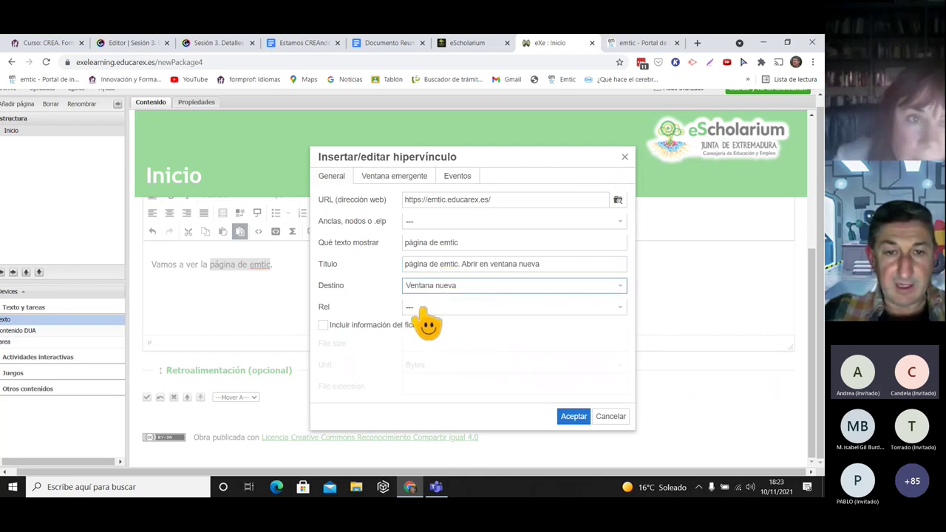
{"action": "left_click", "coordinate": [531, 307]}
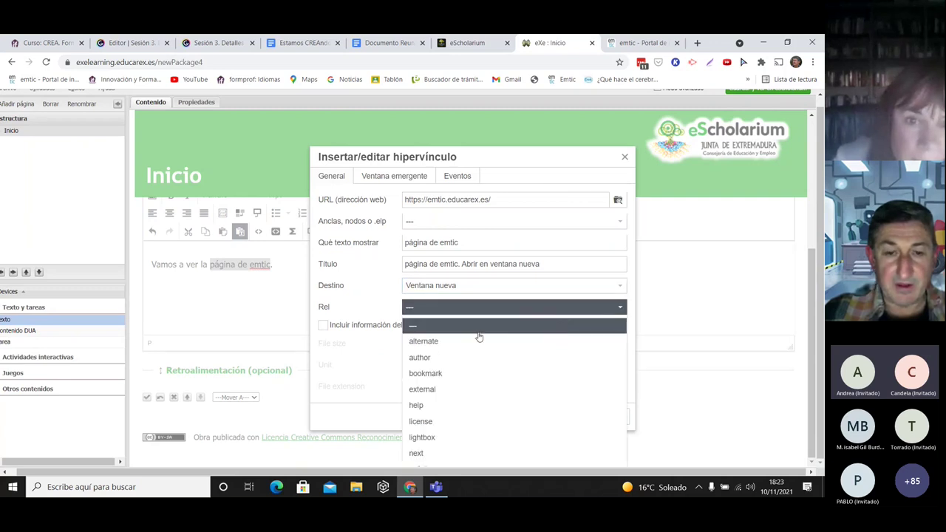
{"action": "left_click", "coordinate": [570, 325]}
{"action": "left_click", "coordinate": [573, 417]}
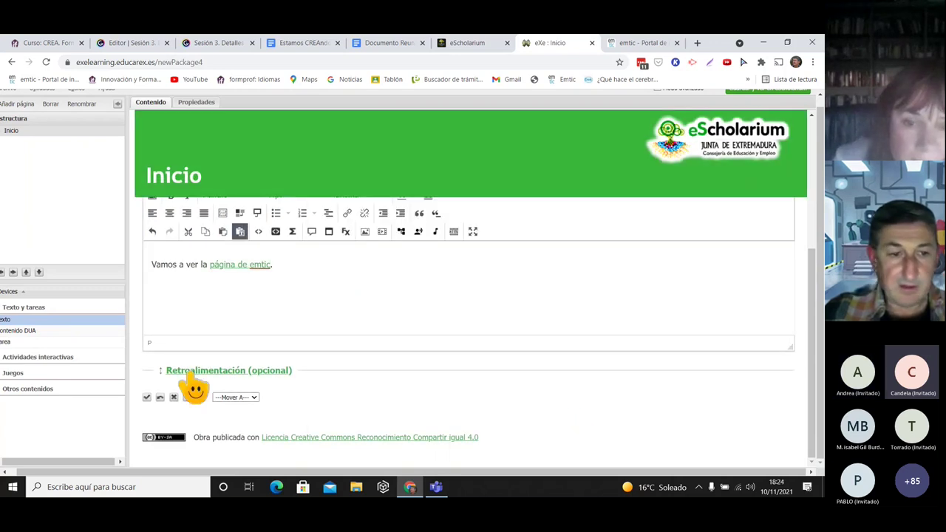
{"action": "left_click", "coordinate": [146, 397]}
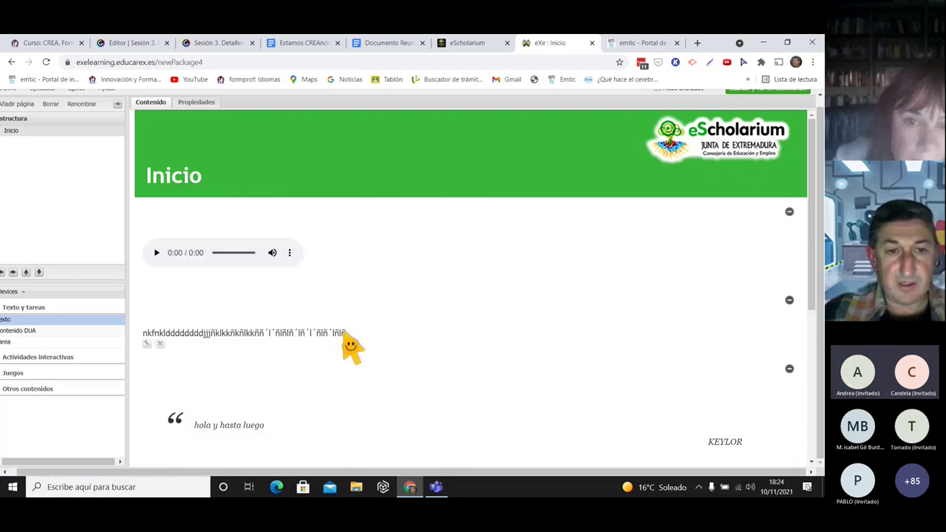
{"action": "scroll", "coordinate": [791, 207], "scroll_direction": "down", "scroll_amount": 4}
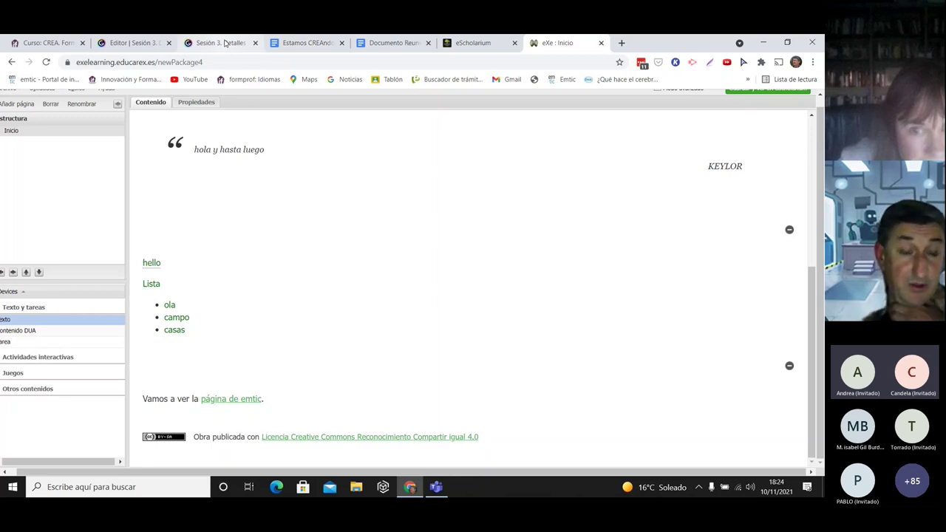
Return to the Genially slide on links and open its "Misión 4: Bulo o verdad" example to view the text links.
{"action": "left_click", "coordinate": [224, 43]}
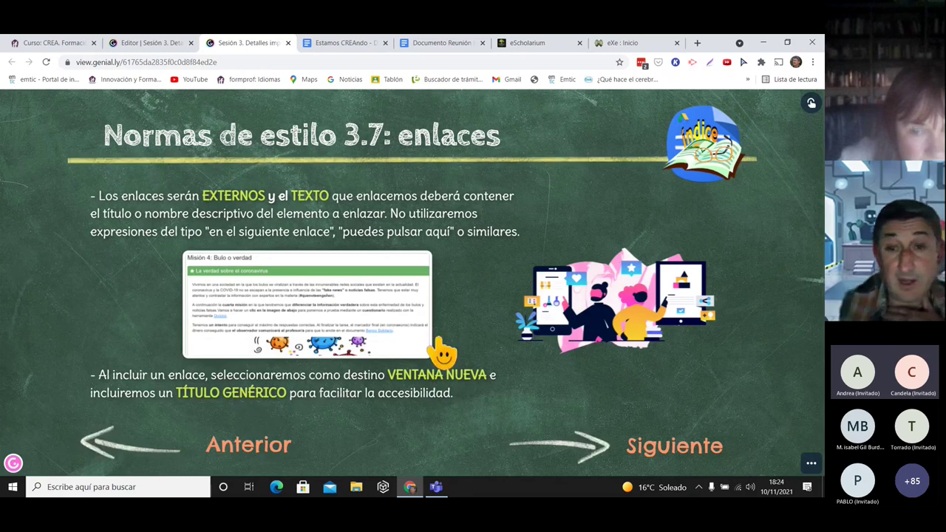
{"action": "left_click", "coordinate": [260, 405]}
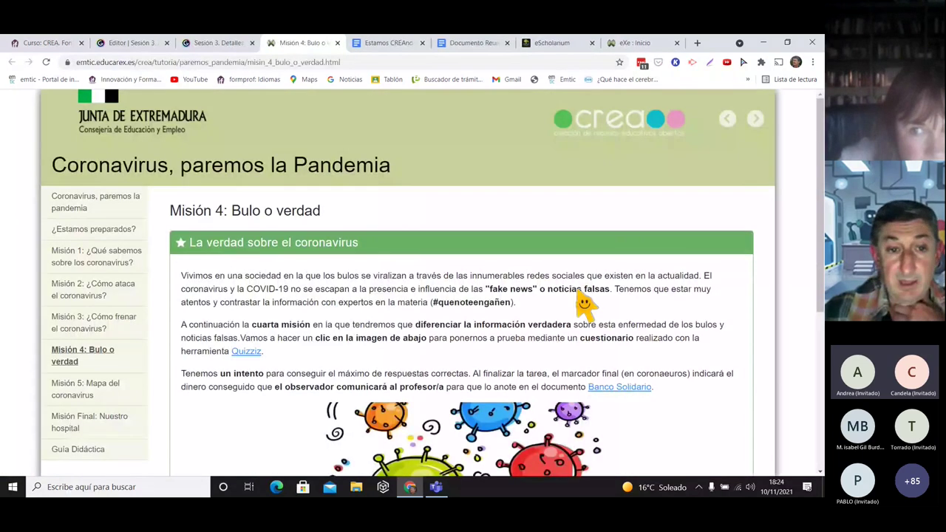
{"action": "scroll", "coordinate": [821, 141], "scroll_direction": "down", "scroll_amount": 1}
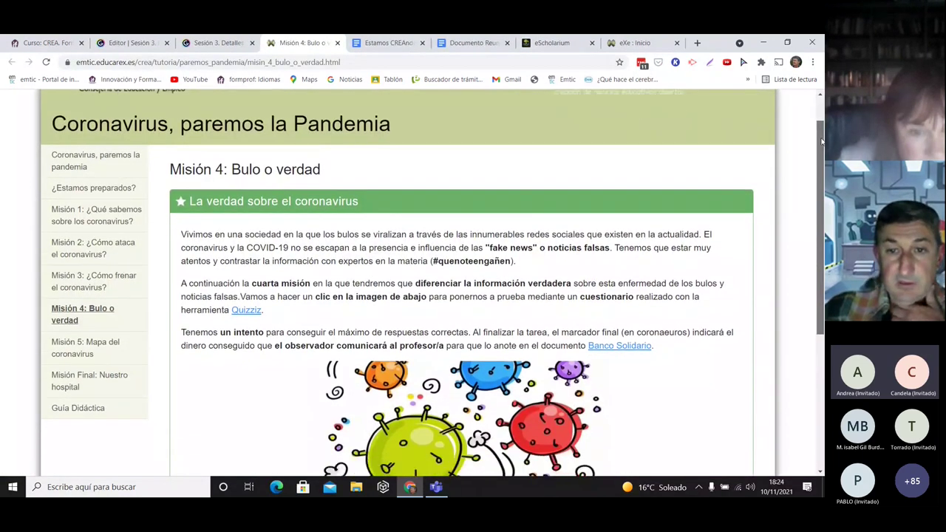
Try the "Banco Solidario" text link to show that it opens in a new window, and close that window.
{"action": "scroll", "coordinate": [820, 141], "scroll_direction": "down", "scroll_amount": 1}
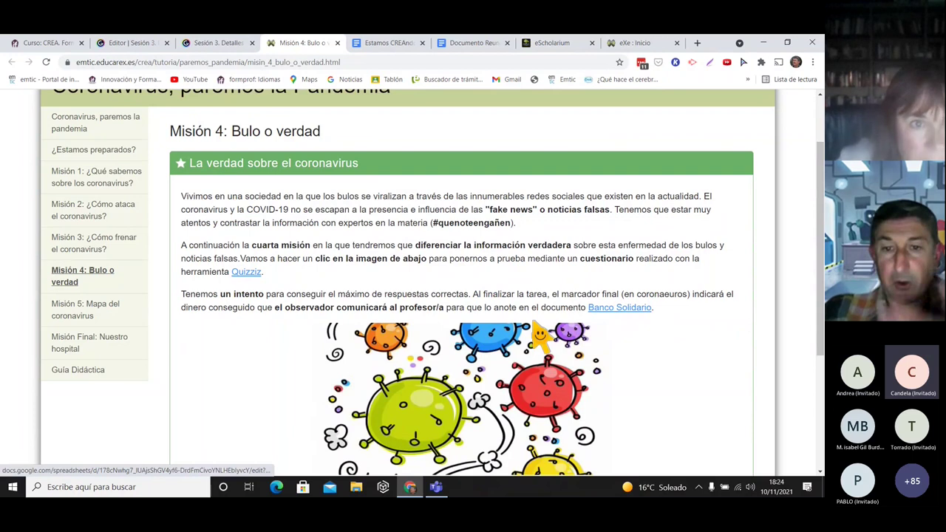
{"action": "left_click", "coordinate": [606, 308]}
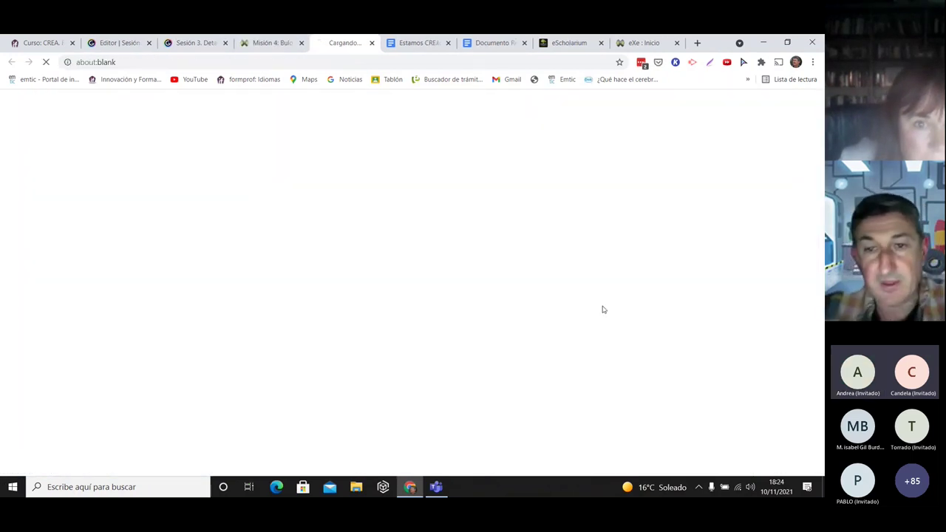
{"action": "left_click", "coordinate": [374, 43]}
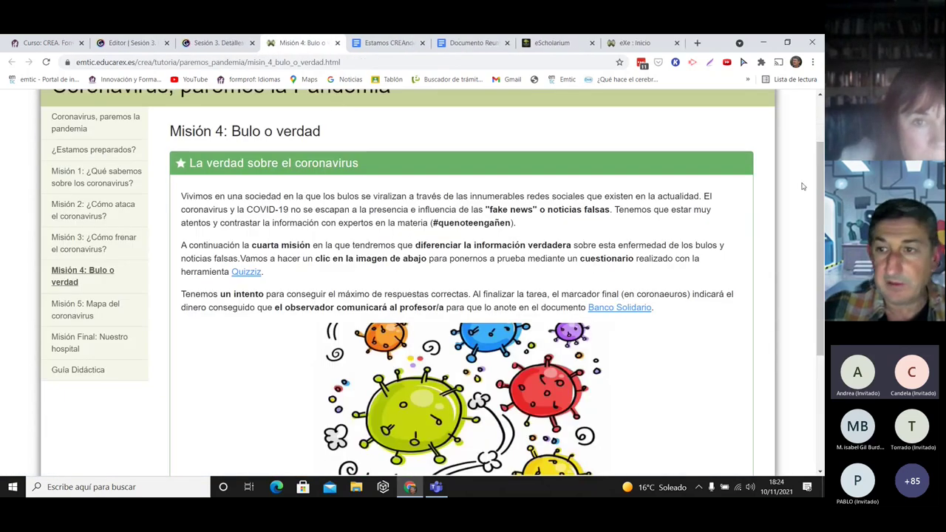
Close the "Misión 4: Bulo o verdad" example and return to the Genially slide on links.
{"action": "left_click_drag", "start_coordinate": [820, 165], "coordinate": [820, 118]}
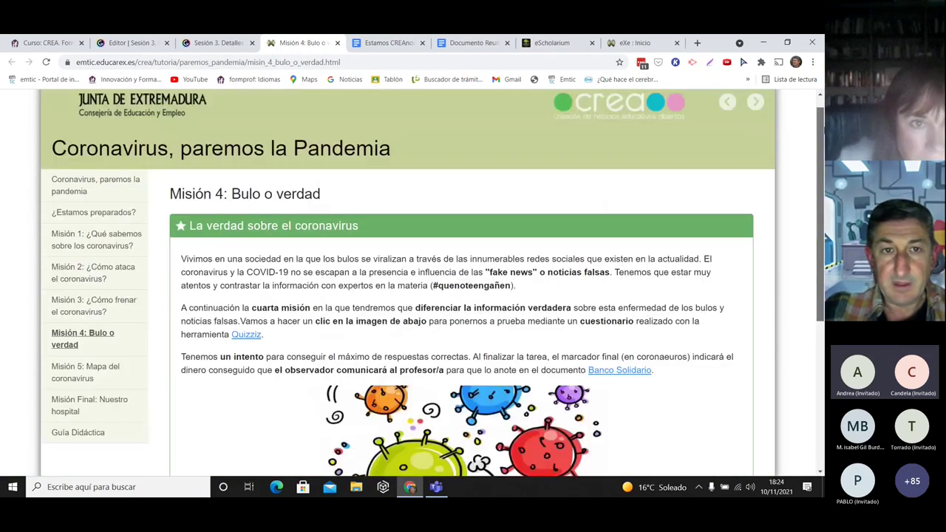
{"action": "left_click", "coordinate": [336, 43]}
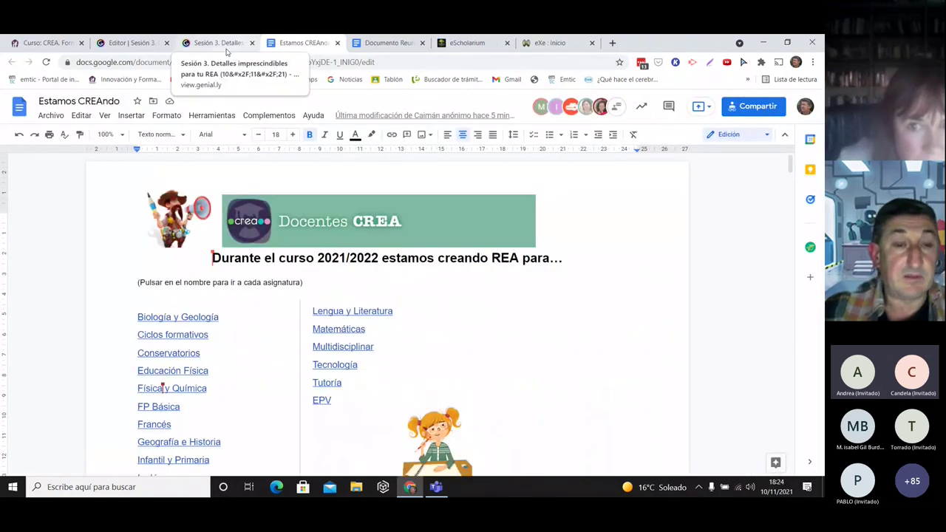
{"action": "left_click", "coordinate": [222, 49]}
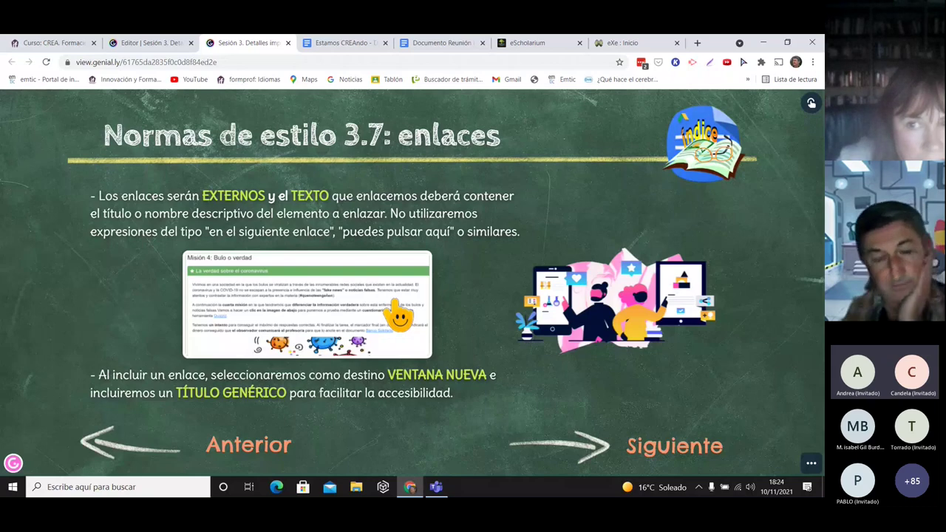
Advance the presentation through the Propiedades section for eScholarium and eXeLearning to the "Etiqueta tu REA" slide.
{"action": "left_click", "coordinate": [670, 452]}
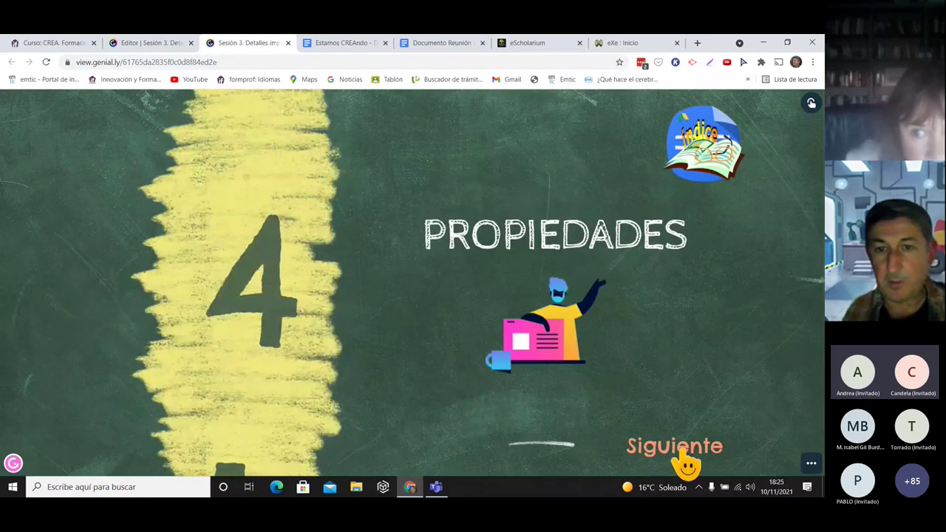
{"action": "left_click", "coordinate": [684, 458]}
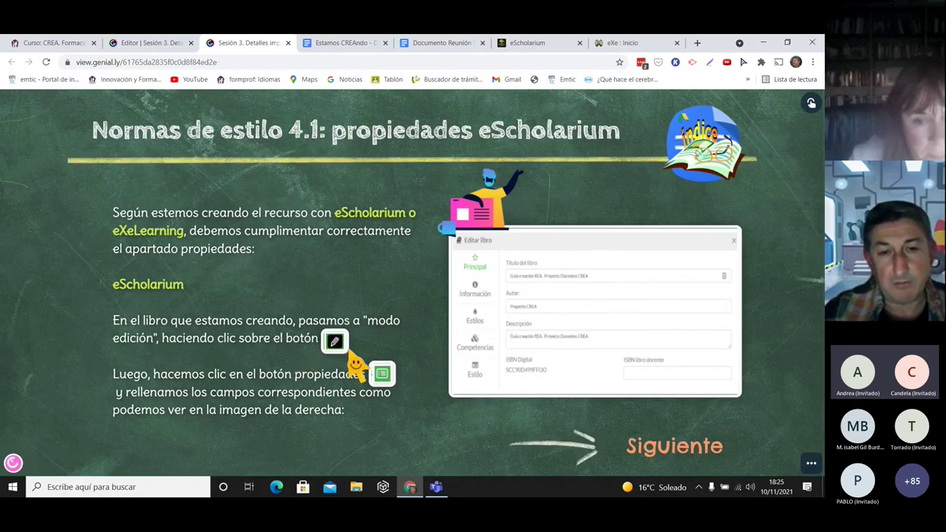
{"action": "left_click", "coordinate": [681, 454]}
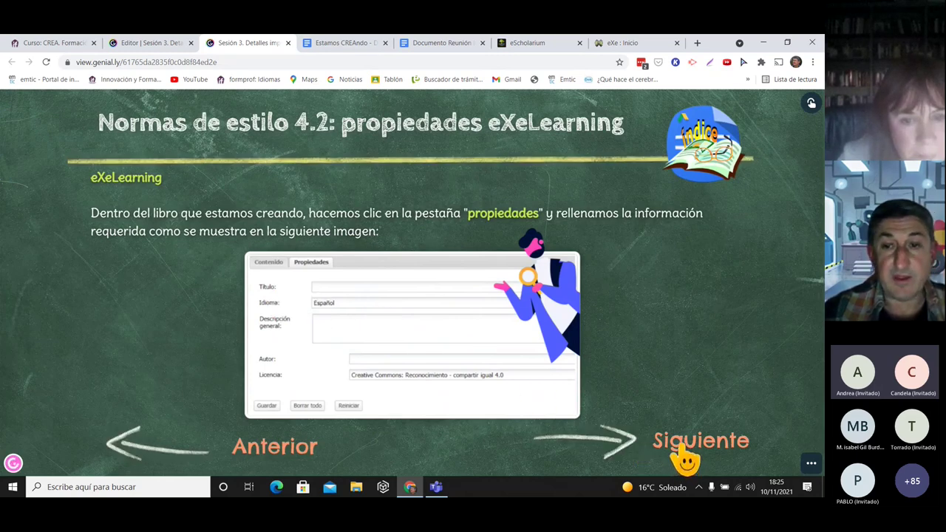
{"action": "left_click", "coordinate": [684, 459]}
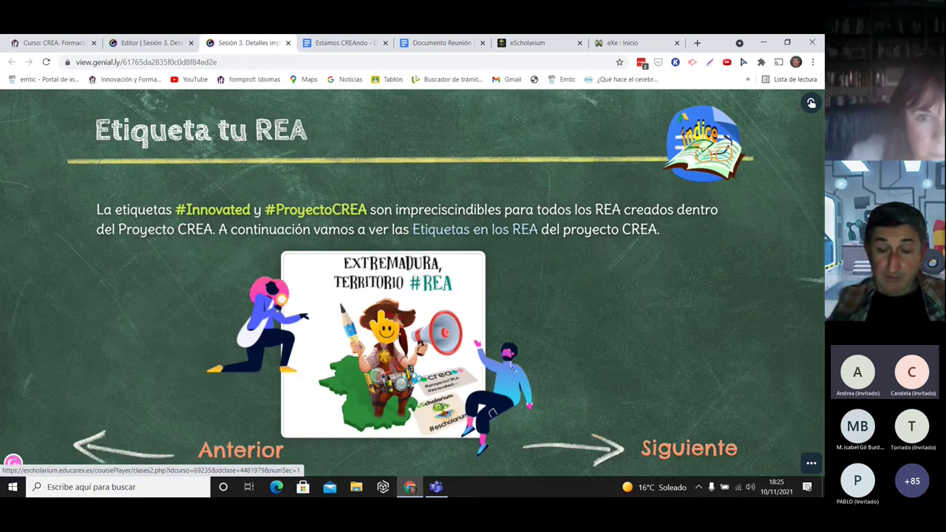
Open the "Etiqueta tu REA" guide from the slide and examine the list of tags required for CREA project resources.
{"action": "left_click", "coordinate": [491, 411]}
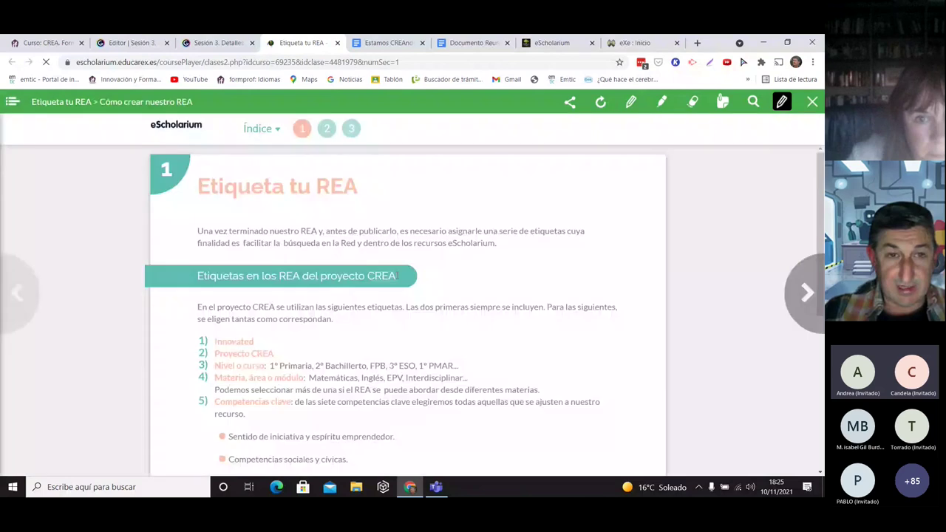
{"action": "scroll", "coordinate": [818, 176], "scroll_direction": "down", "scroll_amount": 1}
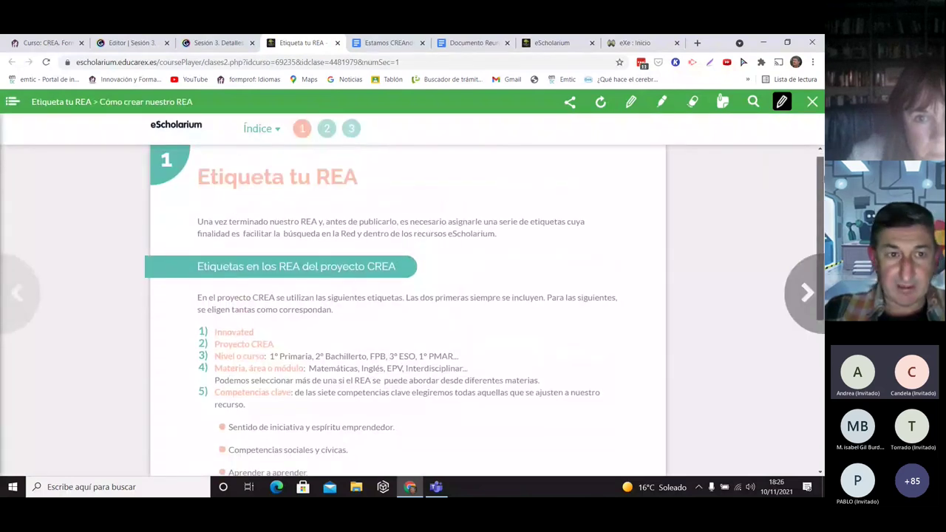
{"action": "scroll", "coordinate": [822, 209], "scroll_direction": "down", "scroll_amount": 1}
{"action": "scroll", "coordinate": [823, 211], "scroll_direction": "up", "scroll_amount": 2}
{"action": "scroll", "coordinate": [822, 215], "scroll_direction": "down", "scroll_amount": 1}
{"action": "scroll", "coordinate": [823, 222], "scroll_direction": "down", "scroll_amount": 3}
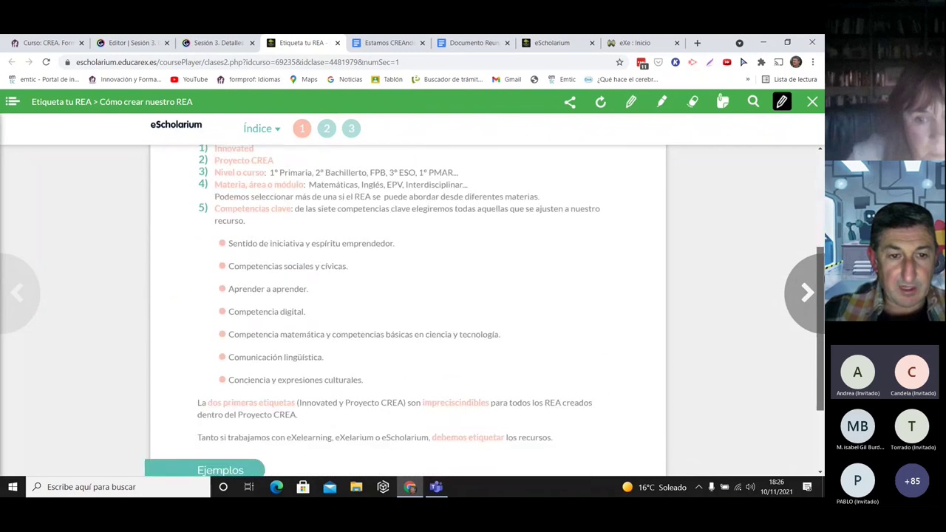
{"action": "scroll", "coordinate": [821, 258], "scroll_direction": "up", "scroll_amount": 1}
{"action": "scroll", "coordinate": [822, 260], "scroll_direction": "up", "scroll_amount": 1}
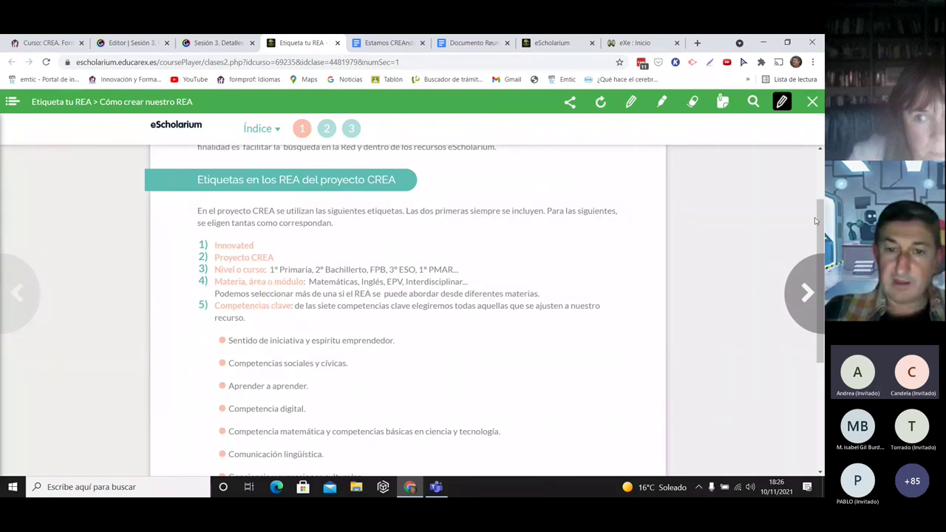
{"action": "left_click_drag", "start_coordinate": [821, 221], "coordinate": [771, 375]}
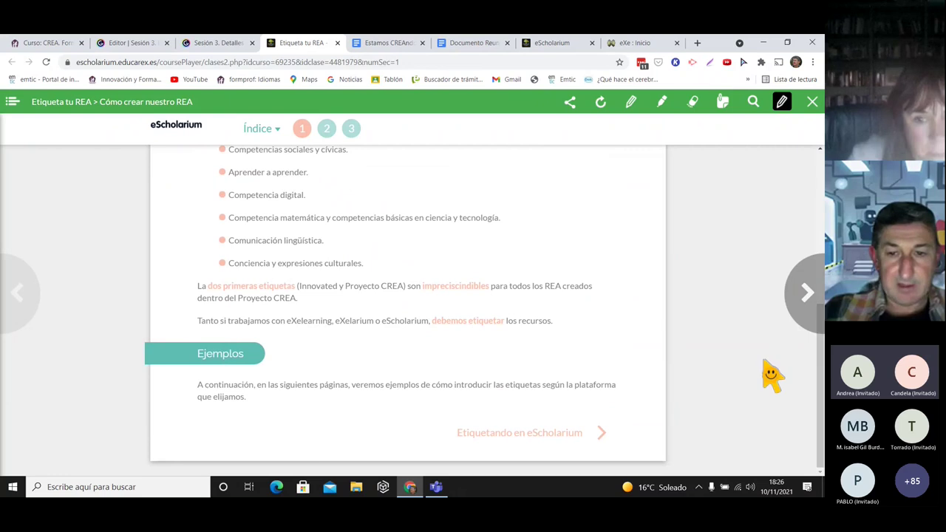
Review the guide's page on tagging in eScholarium and go on to "Etiquetando en eXeLearning y en eXeLarium".
{"action": "left_click", "coordinate": [526, 448]}
{"action": "left_click_drag", "start_coordinate": [821, 188], "coordinate": [822, 345]}
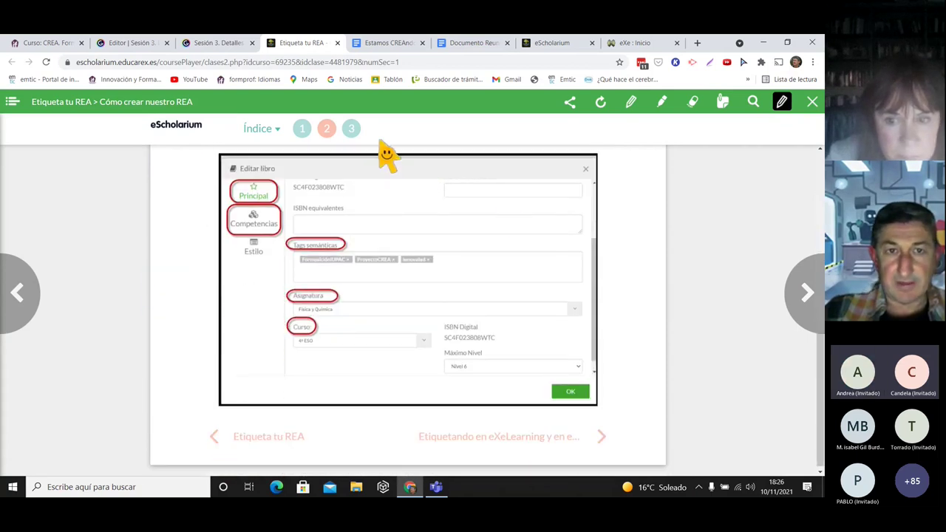
{"action": "left_click", "coordinate": [352, 130]}
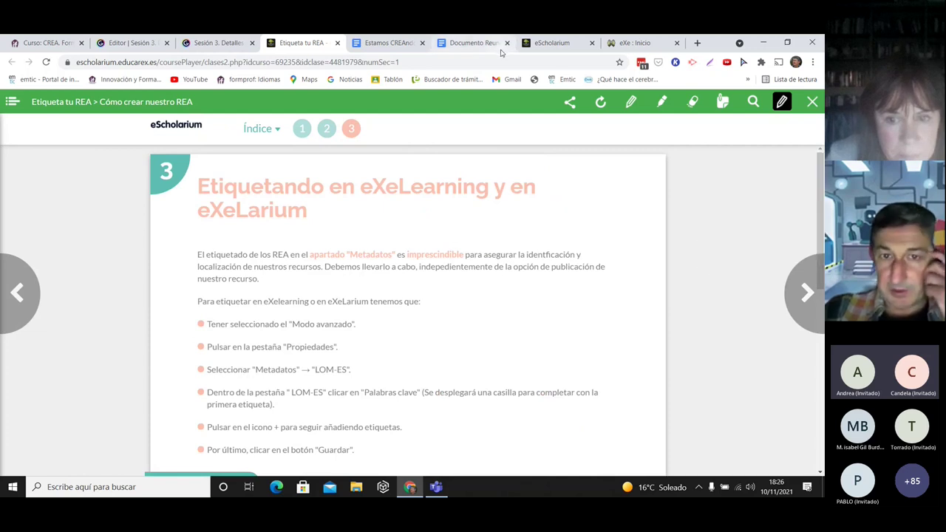
Switch to the eXeLearning project, return to the start of its content and dismiss the save reminder.
{"action": "left_click", "coordinate": [631, 46]}
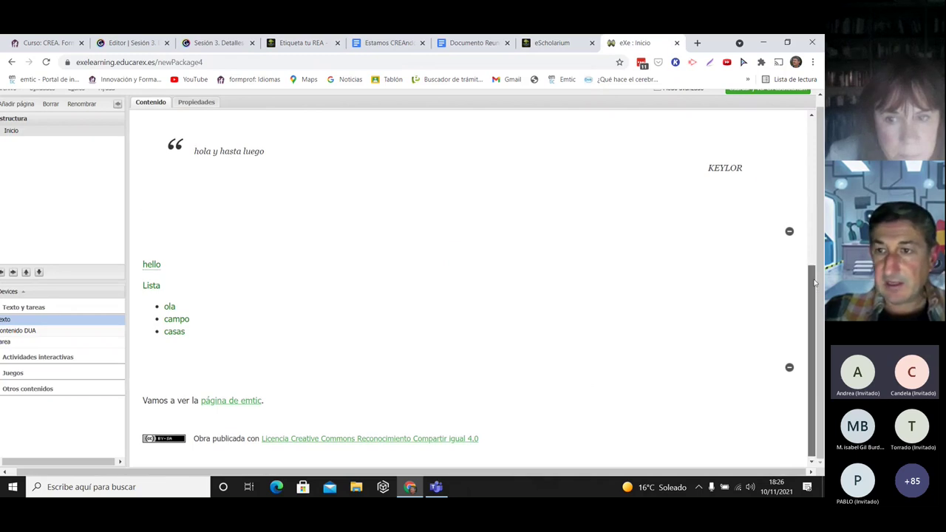
{"action": "left_click_drag", "start_coordinate": [815, 289], "coordinate": [814, 133]}
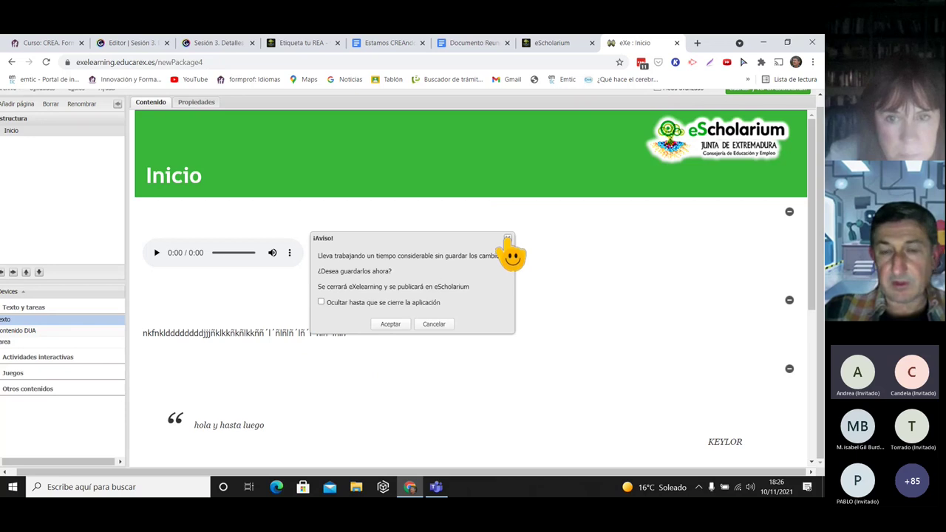
{"action": "left_click", "coordinate": [507, 239]}
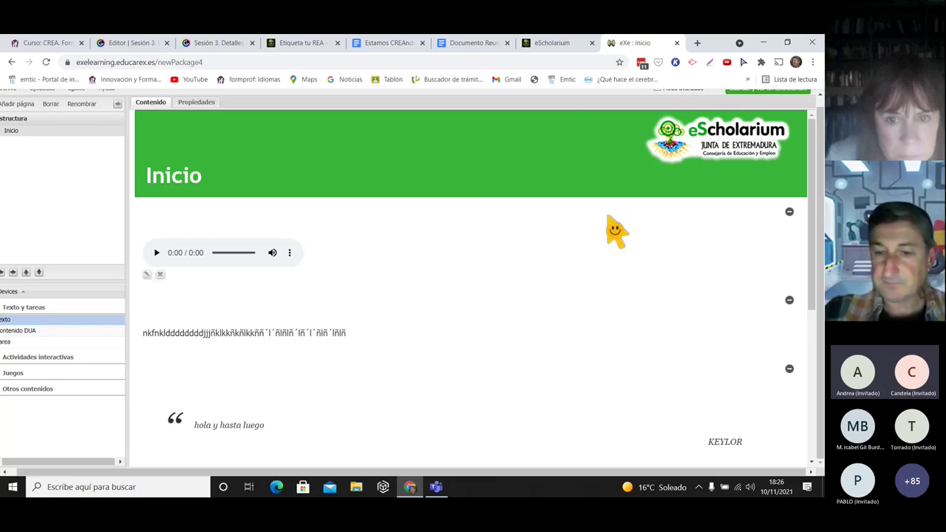
In the project's properties, set the title to "Mi REA" and the general description to "sfsfsfffsf".
{"action": "left_click", "coordinate": [196, 115]}
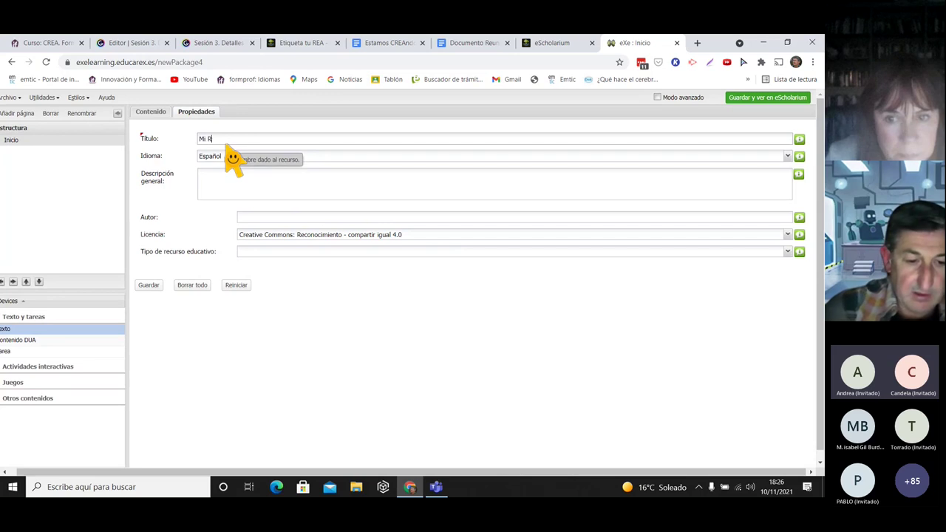
{"action": "left_click", "coordinate": [246, 182]}
{"action": "type", "text": "sfsfsfffsf"}
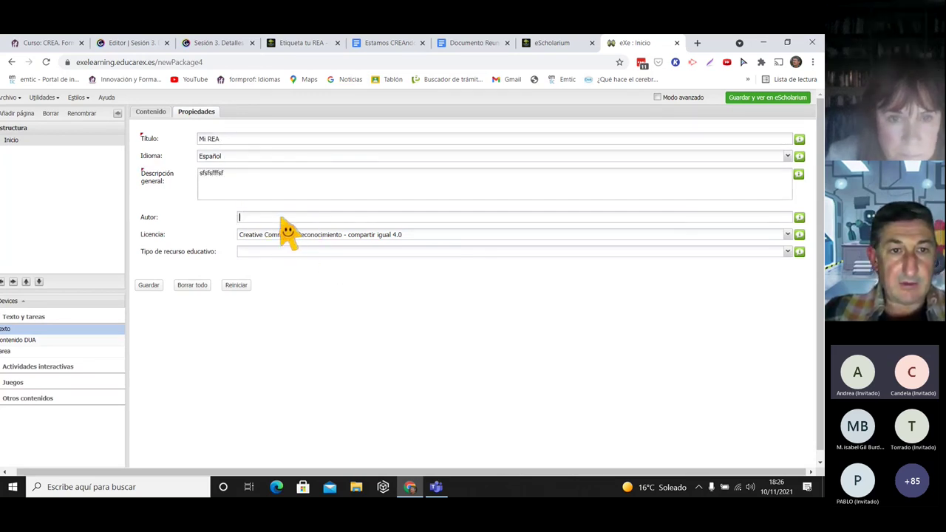
Set the resource type to "proyecto real" and enter the author's full name followed by "para proyecto CREA. Innovated".
{"action": "left_click", "coordinate": [281, 218]}
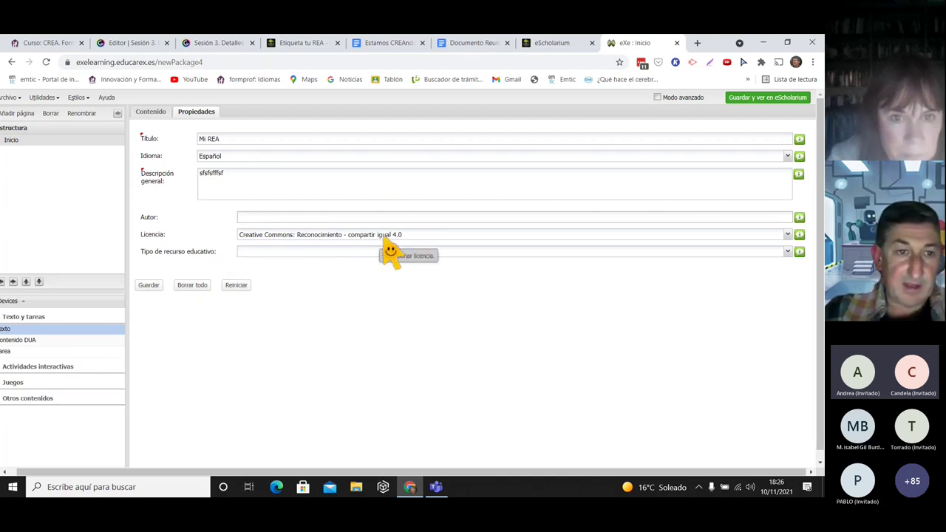
{"action": "left_click", "coordinate": [787, 251]}
{"action": "left_click", "coordinate": [280, 393]}
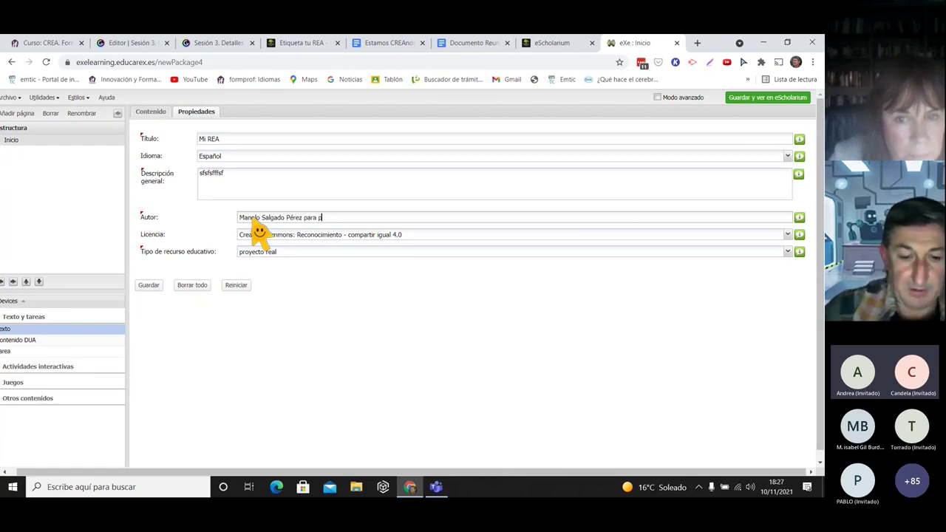
{"action": "type", "text": "EA. Innovatedc"}
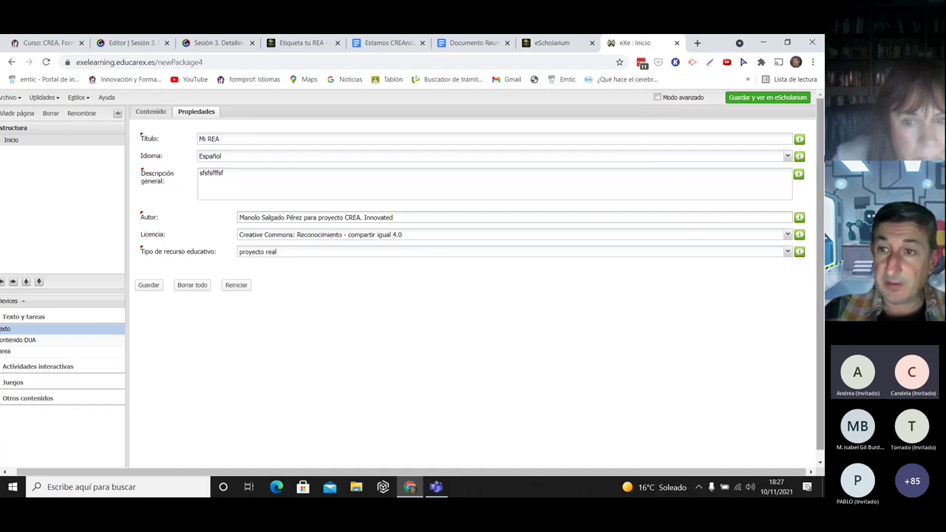
Save the project's properties and accept the confirmation.
{"action": "scroll", "coordinate": [822, 218], "scroll_direction": "down", "scroll_amount": 1}
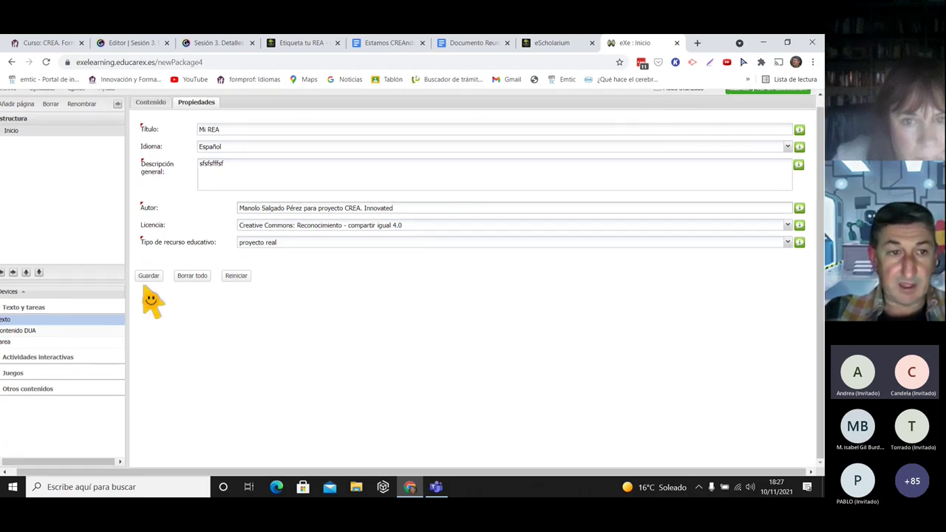
{"action": "left_click", "coordinate": [143, 278]}
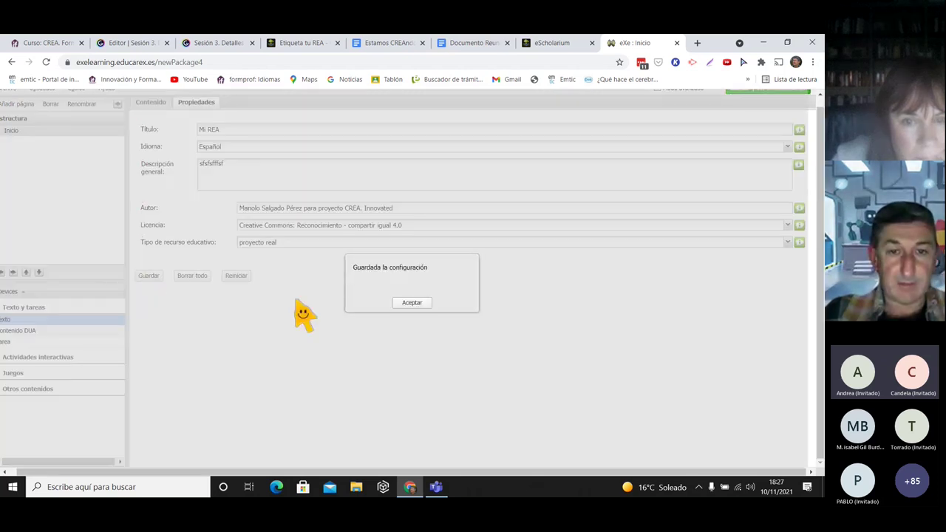
{"action": "left_click", "coordinate": [395, 306]}
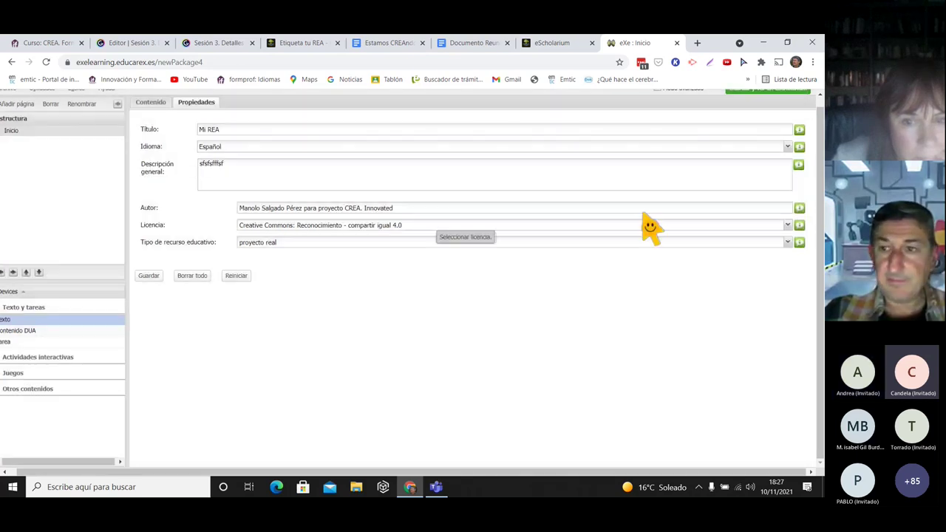
Switch Modo avanzado on and off to compare the basic and advanced versions of the properties.
{"action": "left_click", "coordinate": [664, 111]}
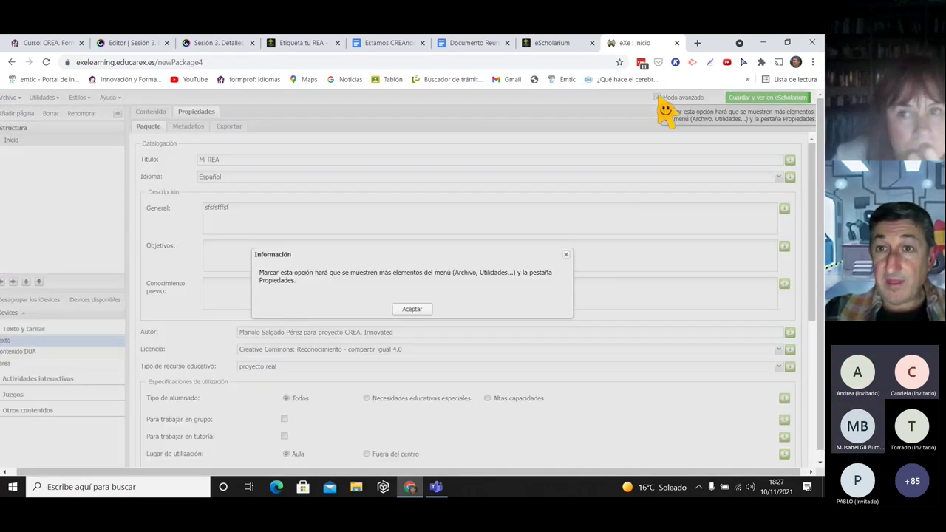
{"action": "left_click", "coordinate": [566, 255]}
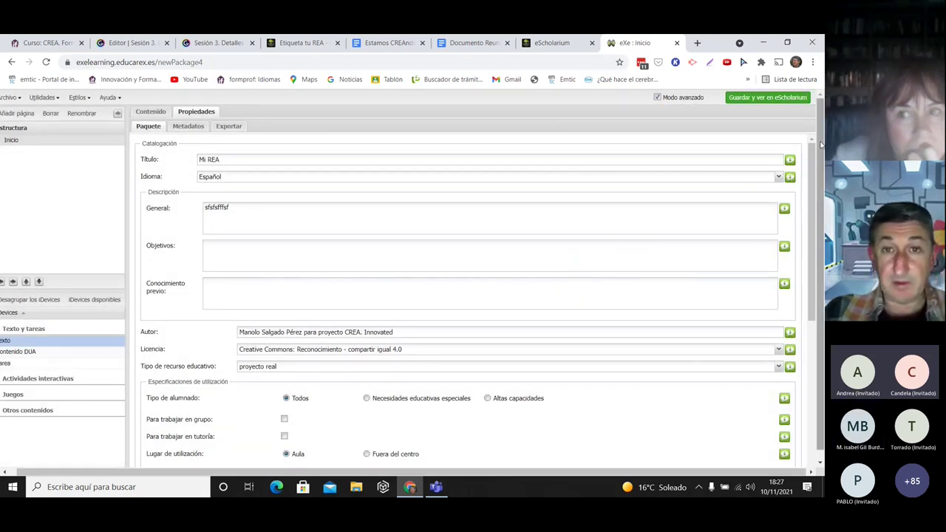
{"action": "left_click", "coordinate": [657, 97]}
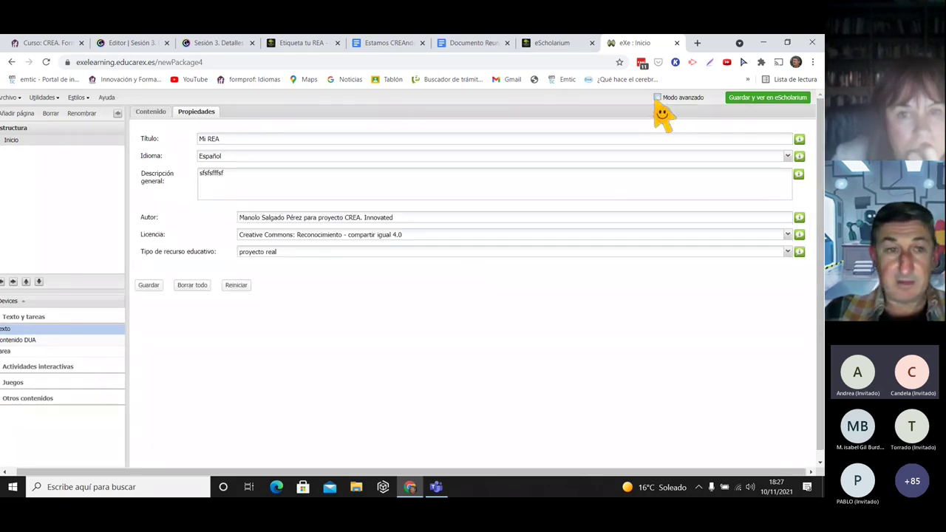
{"action": "left_click", "coordinate": [657, 97]}
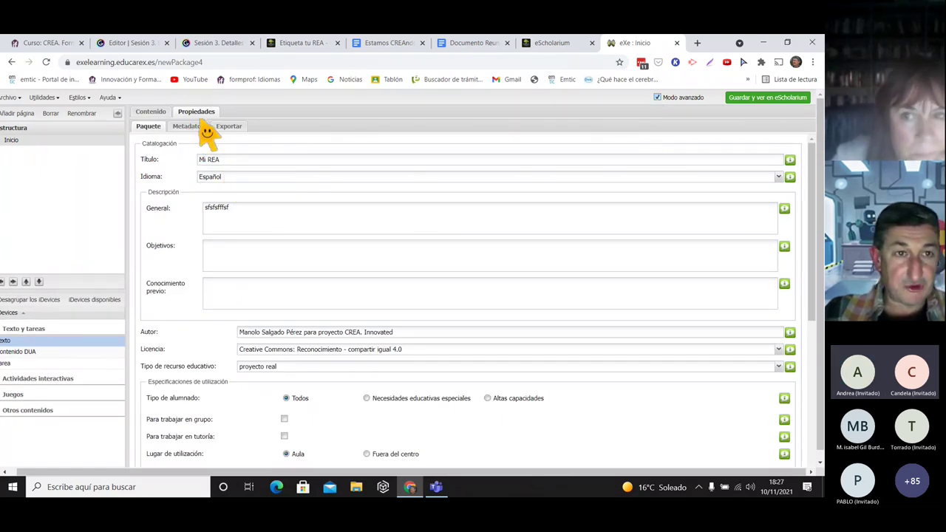
{"action": "left_click", "coordinate": [666, 102]}
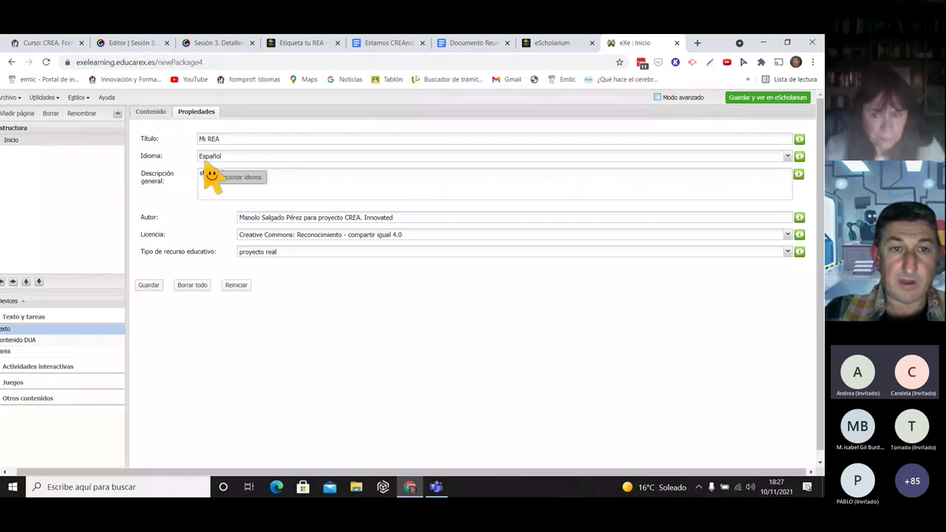
Enable Modo avanzado and open the project's Metadatos properties.
{"action": "left_click", "coordinate": [658, 99]}
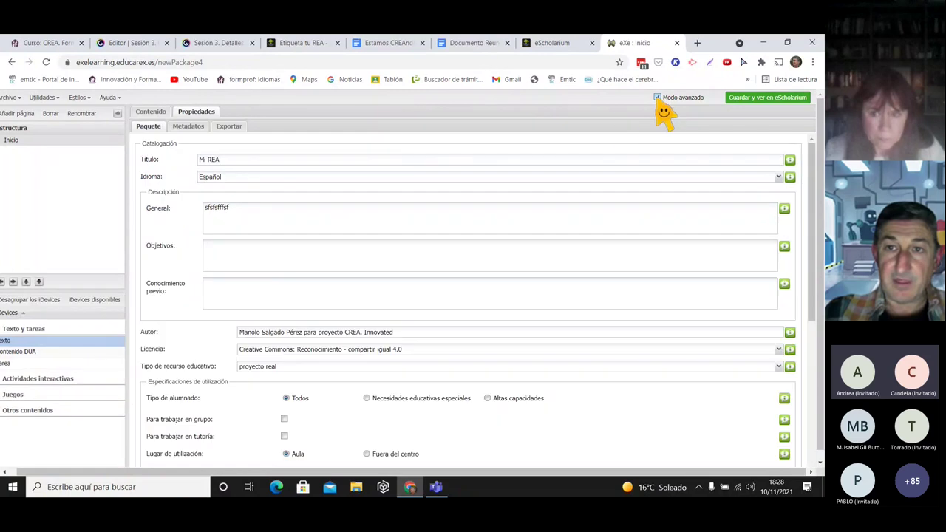
{"action": "left_click", "coordinate": [189, 127]}
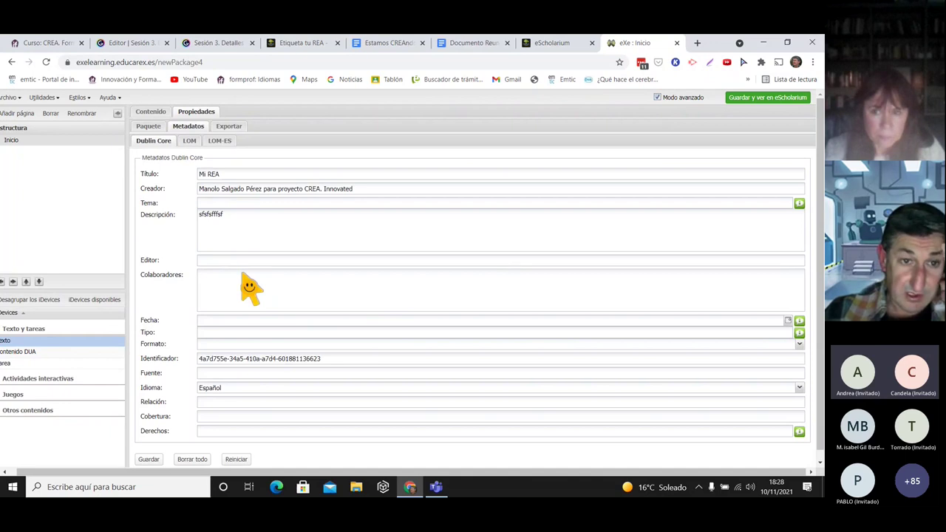
Open the project's LOM-ES metadata form after looking over the Dublin Core fields.
{"action": "scroll", "coordinate": [818, 235], "scroll_direction": "down", "scroll_amount": 1}
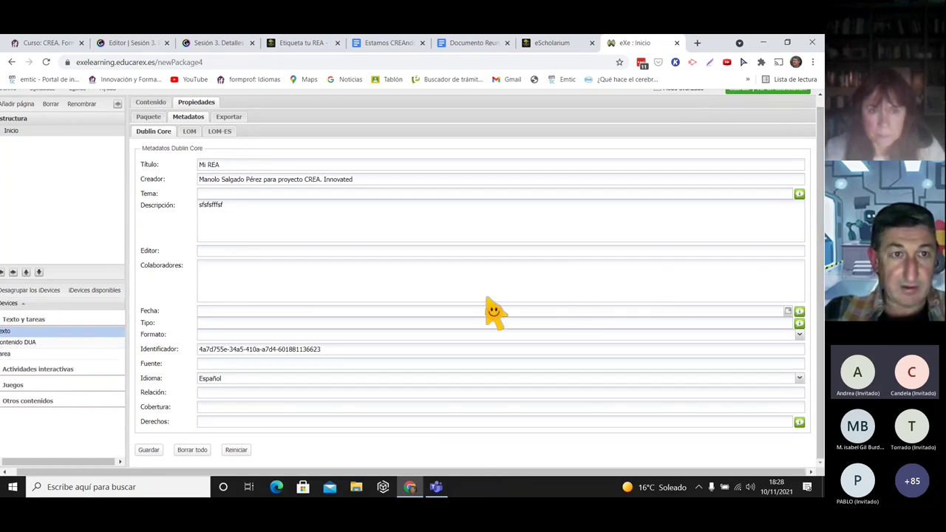
{"action": "left_click", "coordinate": [190, 131]}
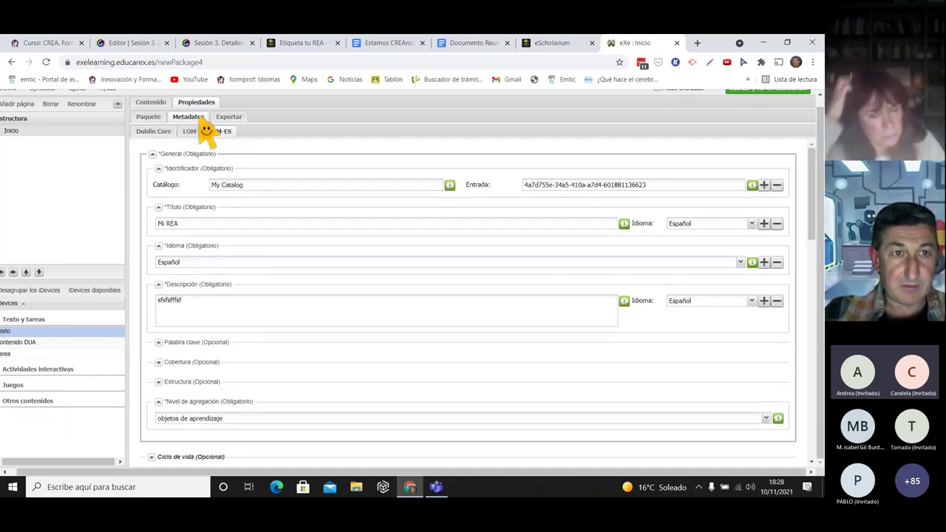
{"action": "left_click", "coordinate": [212, 130]}
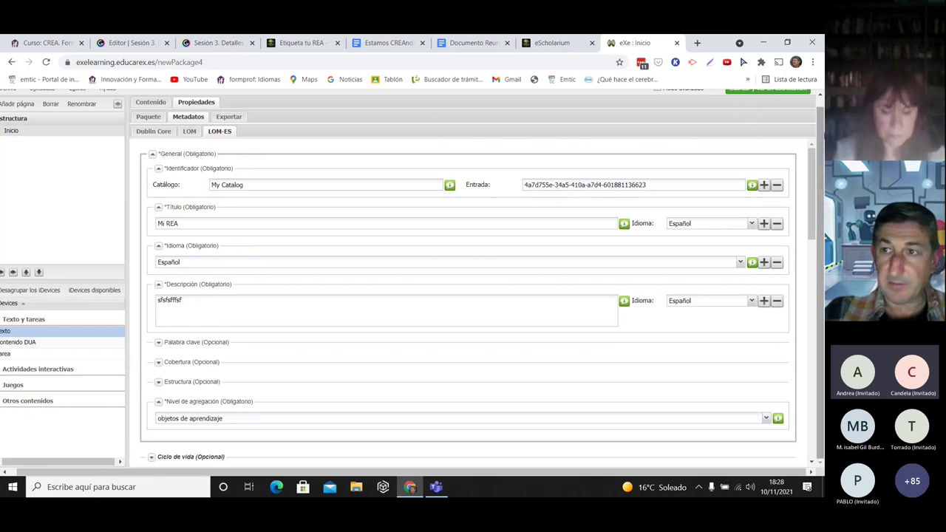
Switch Modo avanzado off and on and return to the project's LOM-ES metadata.
{"action": "scroll", "coordinate": [473, 281], "scroll_direction": "up", "scroll_amount": 1}
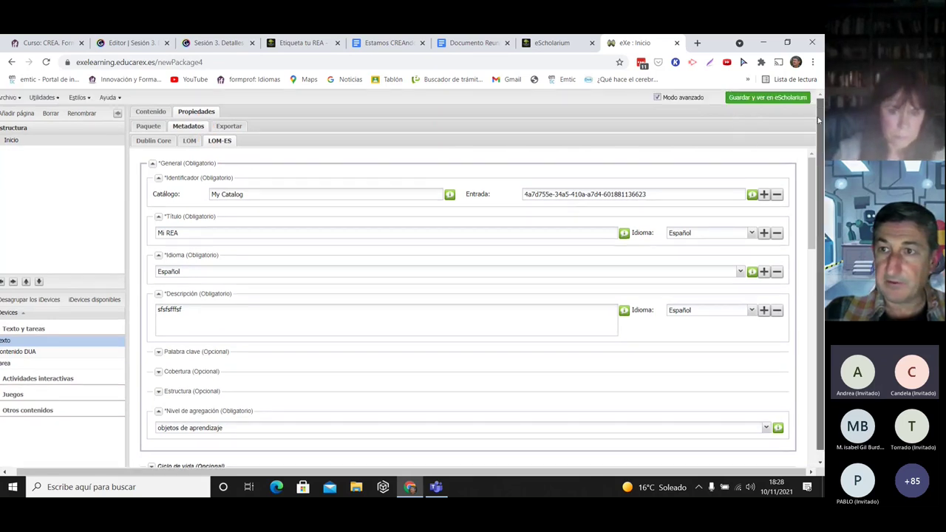
{"action": "left_click", "coordinate": [655, 98]}
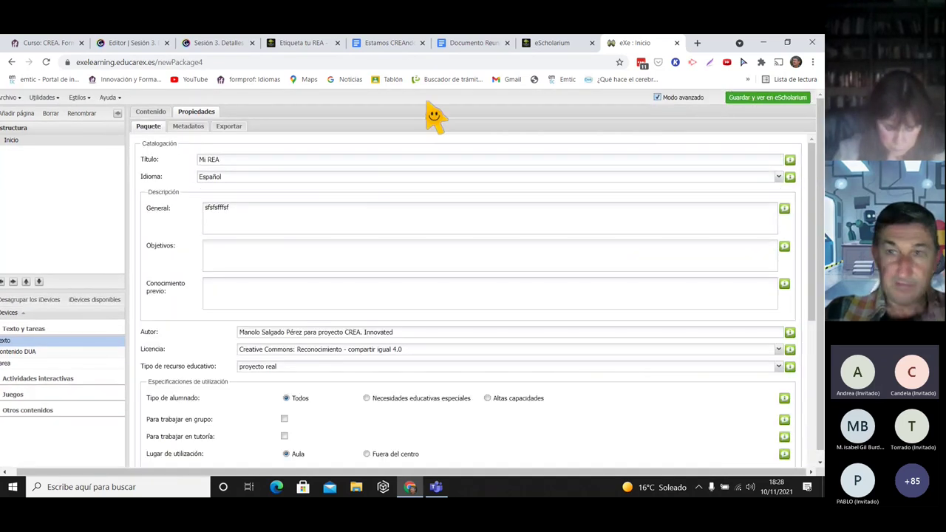
{"action": "left_click", "coordinate": [188, 126]}
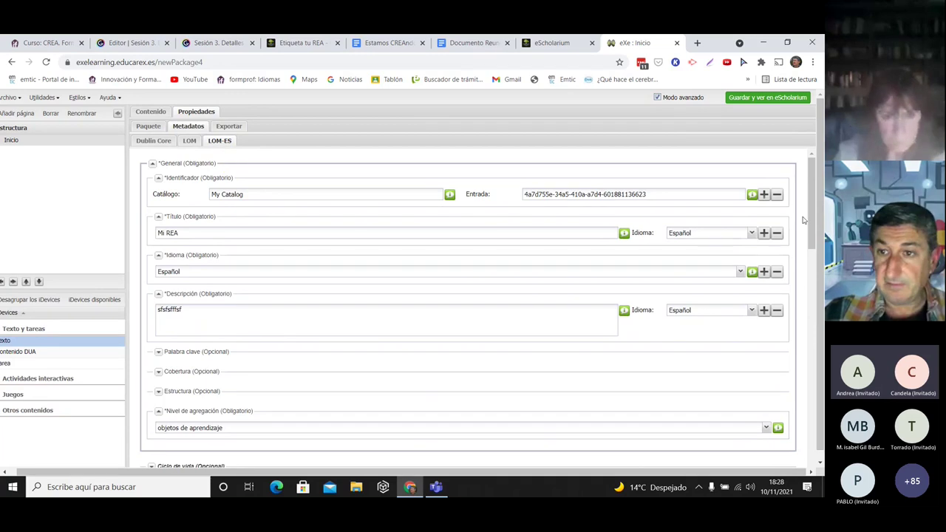
{"action": "mouse_move", "coordinate": [813, 206]}
{"action": "left_mouse_down"}
{"action": "mouse_move", "coordinate": [817, 216]}
{"action": "mouse_move", "coordinate": [813, 206]}
{"action": "left_mouse_up"}
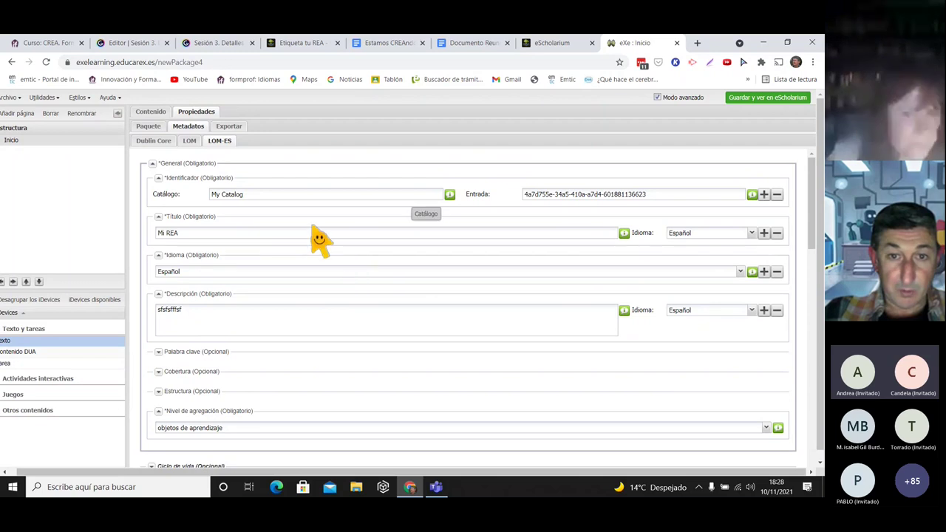
Add "Innovated" and "ProyectoCREA" as Palabra clave entries in the General section, both with Español as language.
{"action": "left_click", "coordinate": [158, 353]}
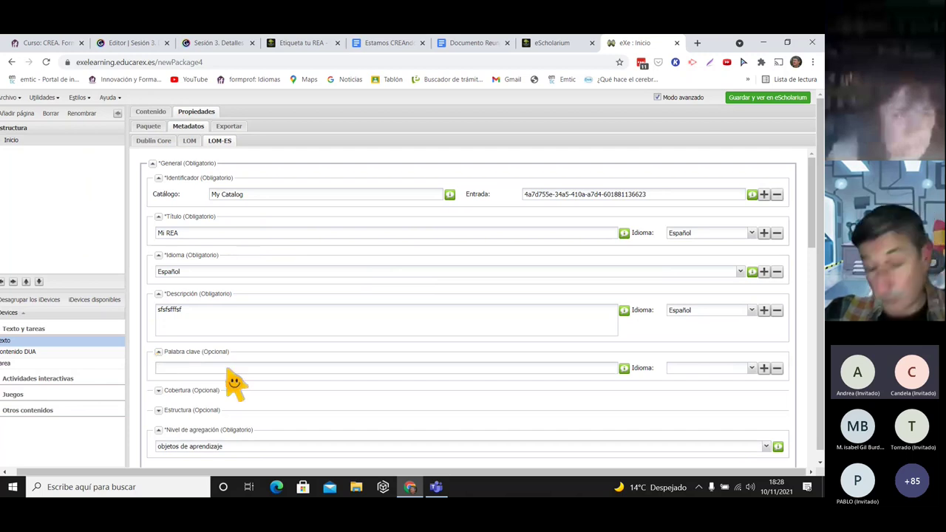
{"action": "type", "text": "nnovated"}
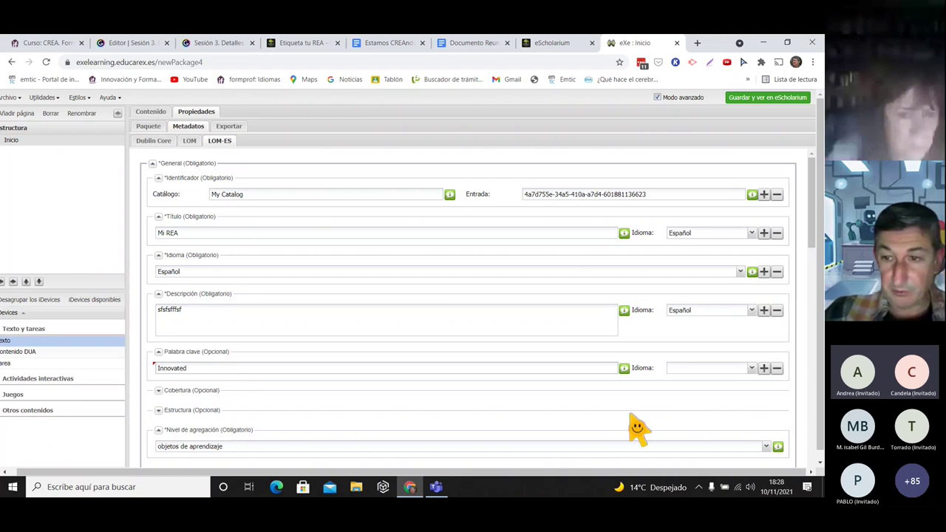
{"action": "left_click", "coordinate": [763, 369]}
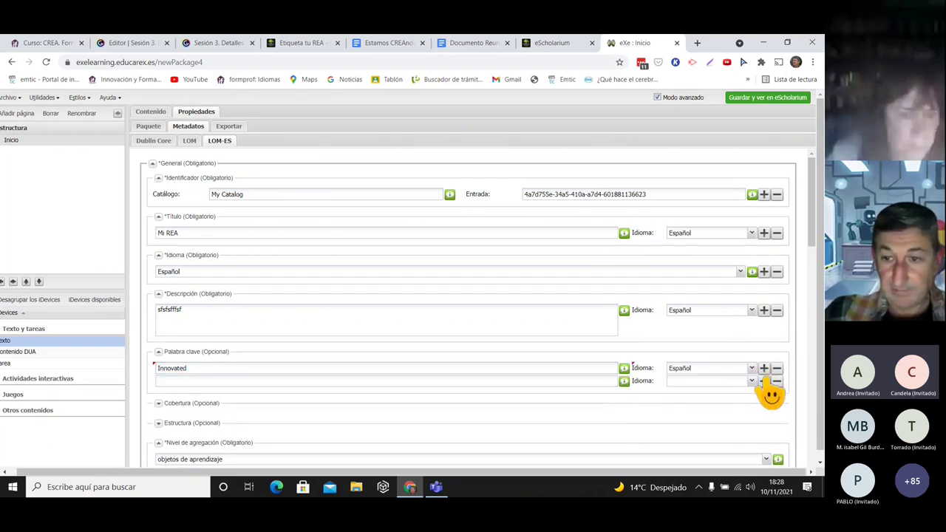
{"action": "left_click", "coordinate": [295, 382]}
{"action": "type", "text": "Proy"}
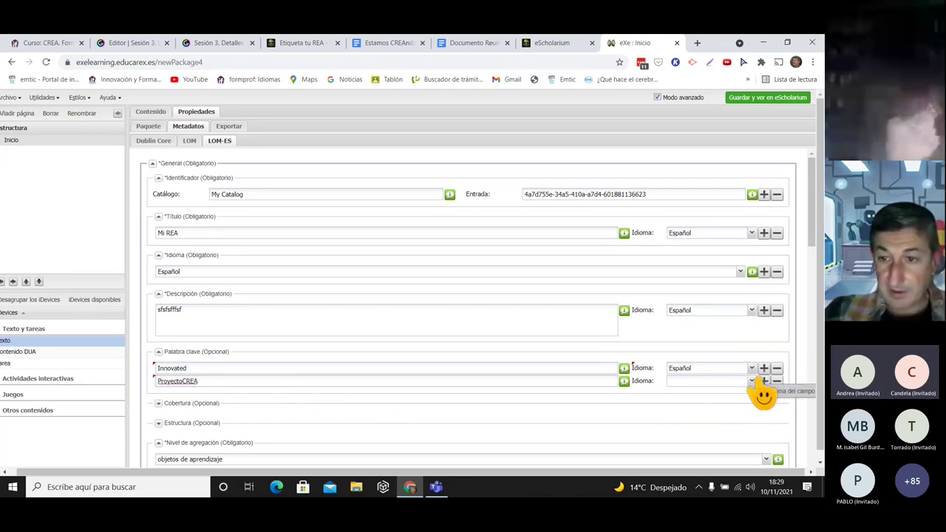
{"action": "type", "text": "ectoCREA"}
{"action": "left_click", "coordinate": [767, 399]}
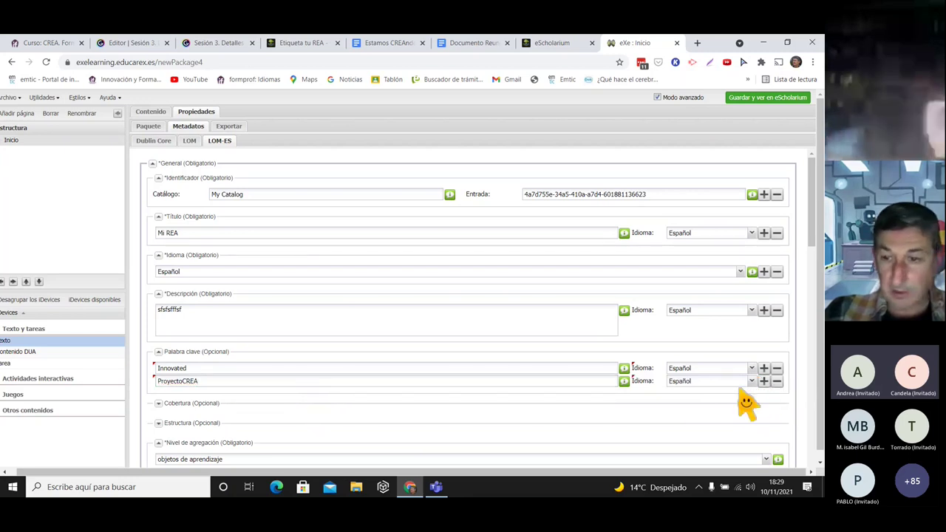
Add two more Palabra clave entries, "ESO" with Español as language and "Matemáticas".
{"action": "left_click", "coordinate": [764, 380]}
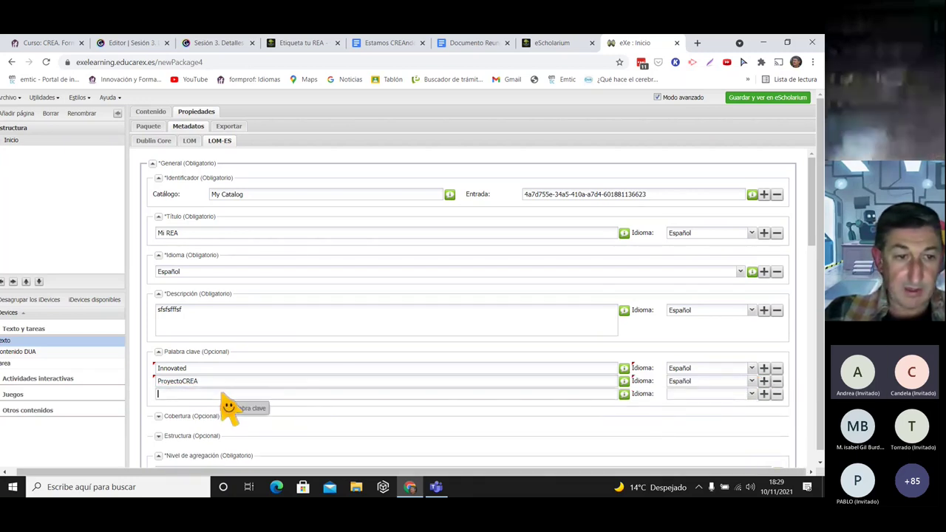
{"action": "left_click", "coordinate": [223, 396]}
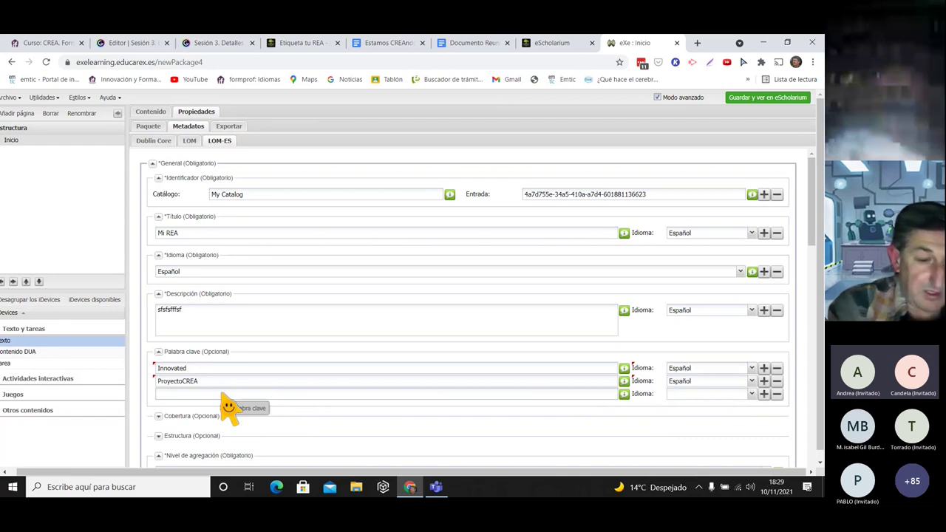
{"action": "type", "text": "ESO"}
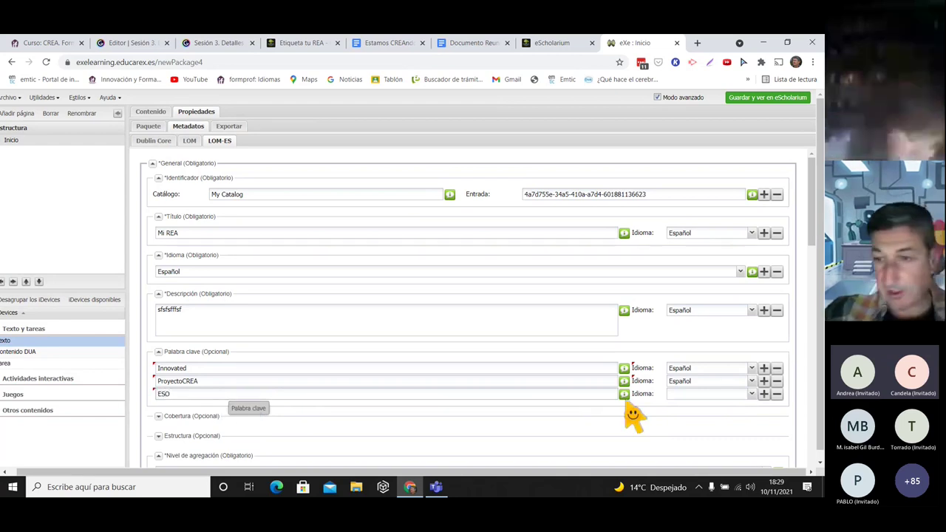
{"action": "left_click", "coordinate": [764, 394]}
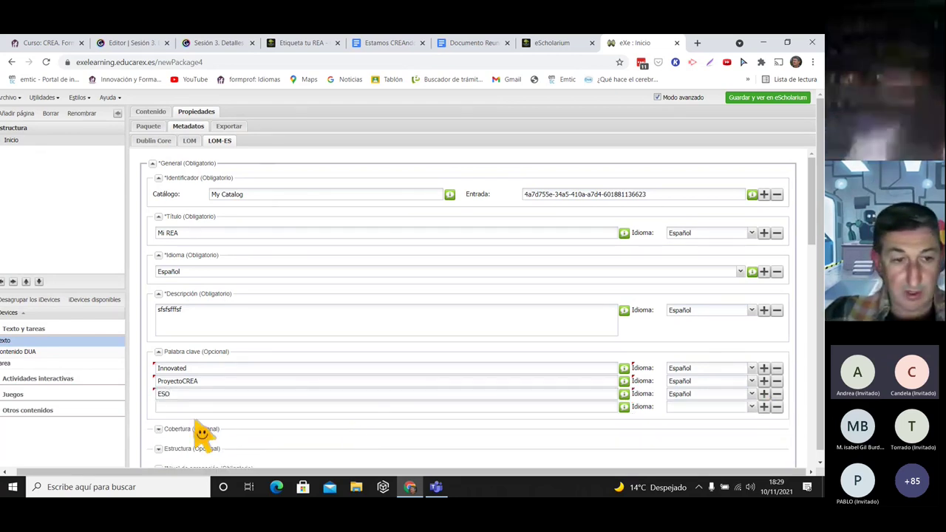
{"action": "type", "text": "Matema"}
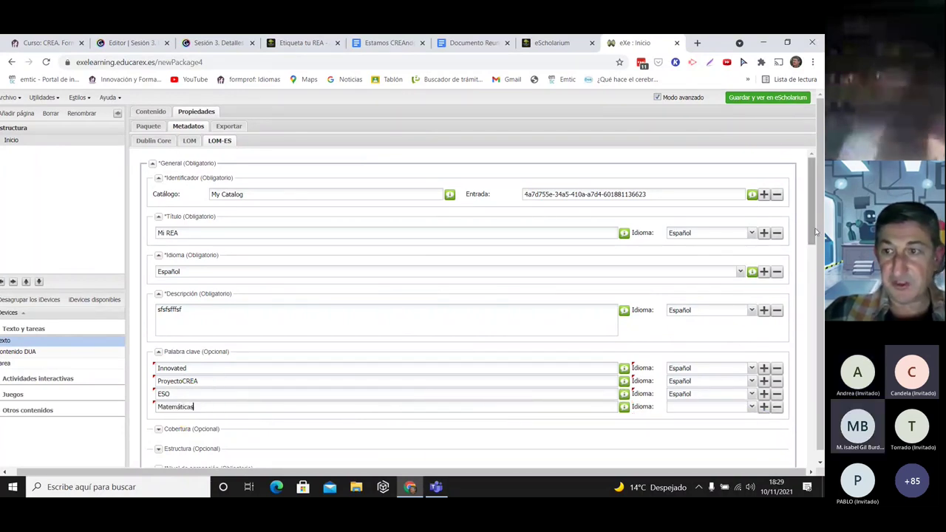
Save the LOM-ES metadata and accept the confirmation.
{"action": "mouse_move", "coordinate": [816, 223]}
{"action": "left_mouse_down"}
{"action": "mouse_move", "coordinate": [817, 278]}
{"action": "mouse_move", "coordinate": [820, 212]}
{"action": "left_mouse_up"}
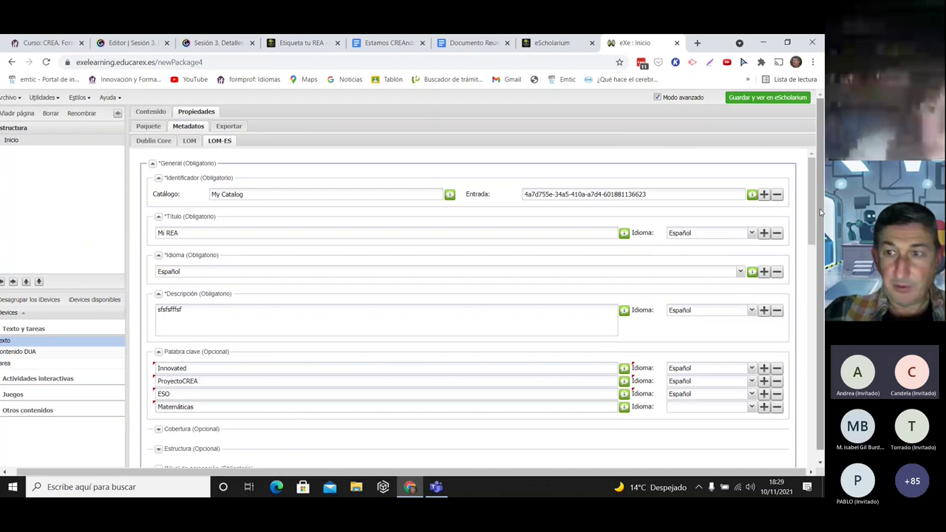
{"action": "scroll", "coordinate": [473, 333], "scroll_direction": "down", "scroll_amount": 10}
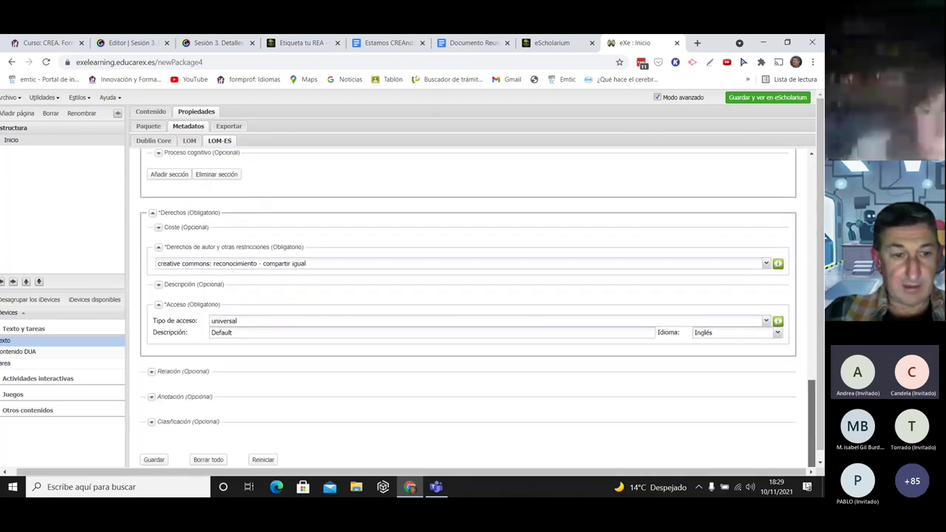
{"action": "left_click", "coordinate": [153, 461]}
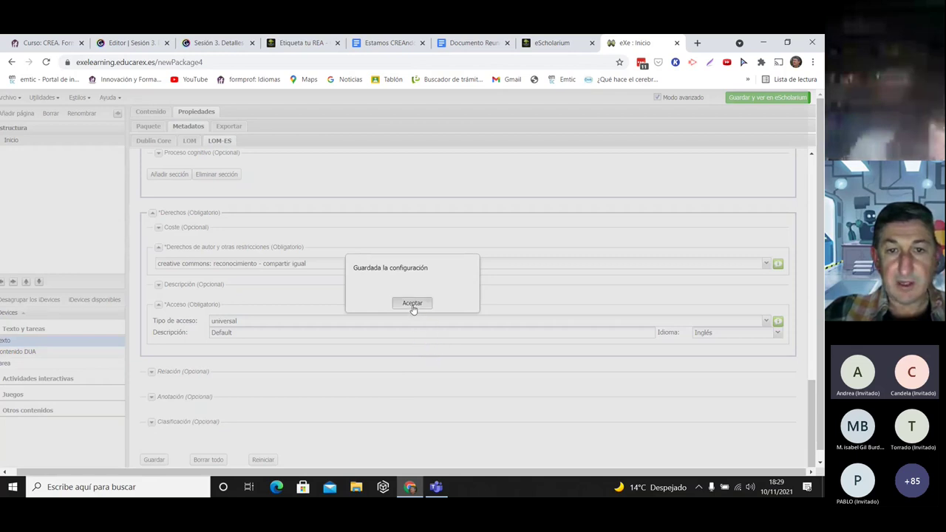
{"action": "left_click", "coordinate": [413, 304]}
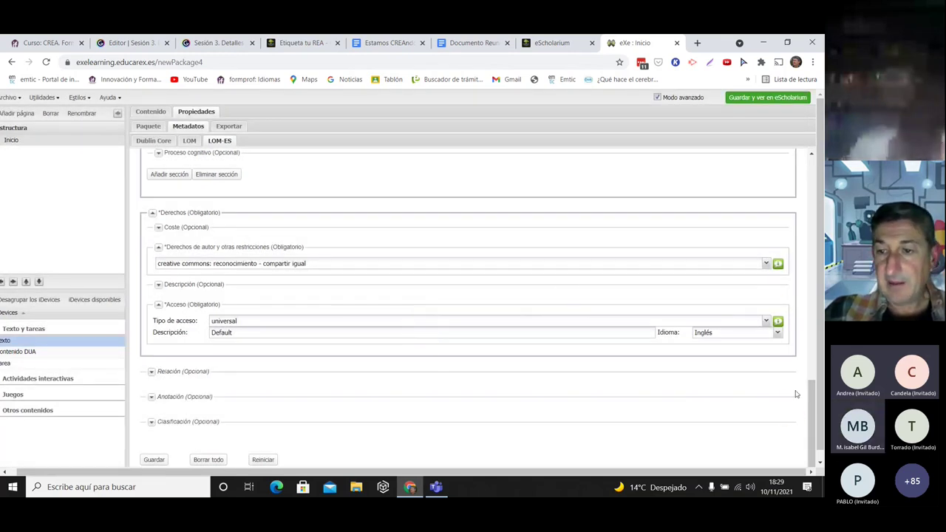
Check the saved keywords, compare the basic and advanced properties through Modo avanzado, and reopen the metadata.
{"action": "left_click_drag", "start_coordinate": [812, 396], "coordinate": [820, 138]}
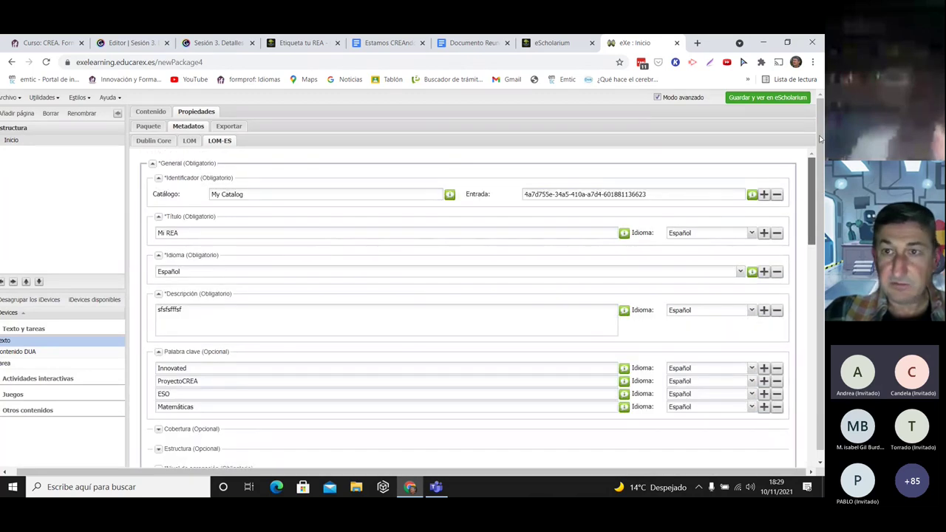
{"action": "left_click", "coordinate": [657, 97]}
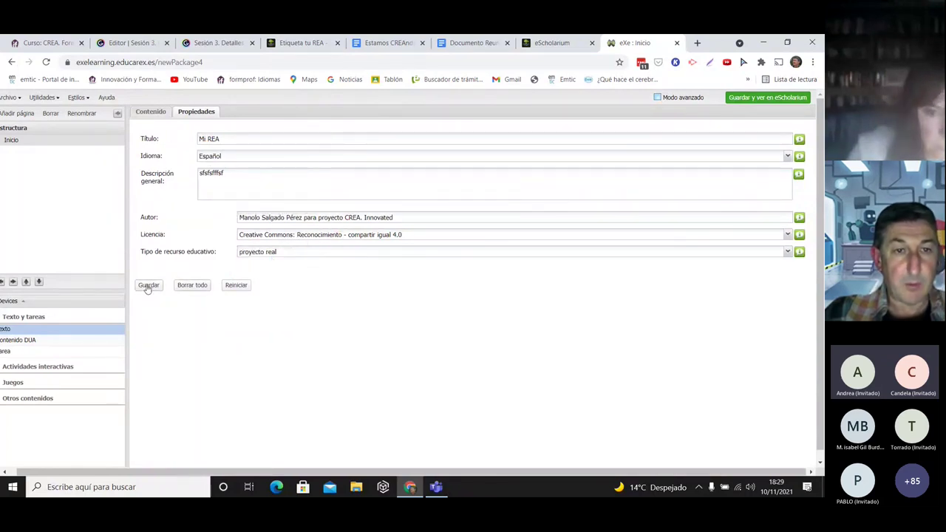
{"action": "left_click", "coordinate": [657, 97]}
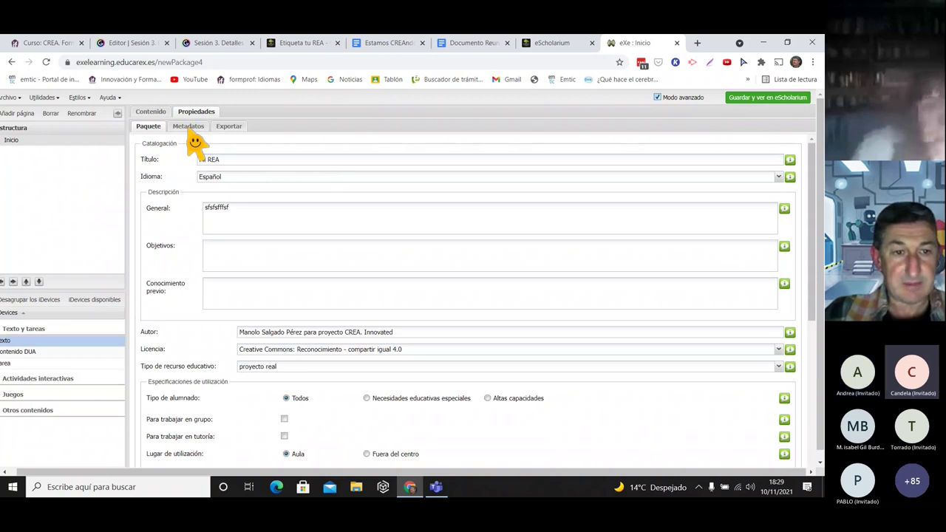
{"action": "left_click", "coordinate": [189, 128]}
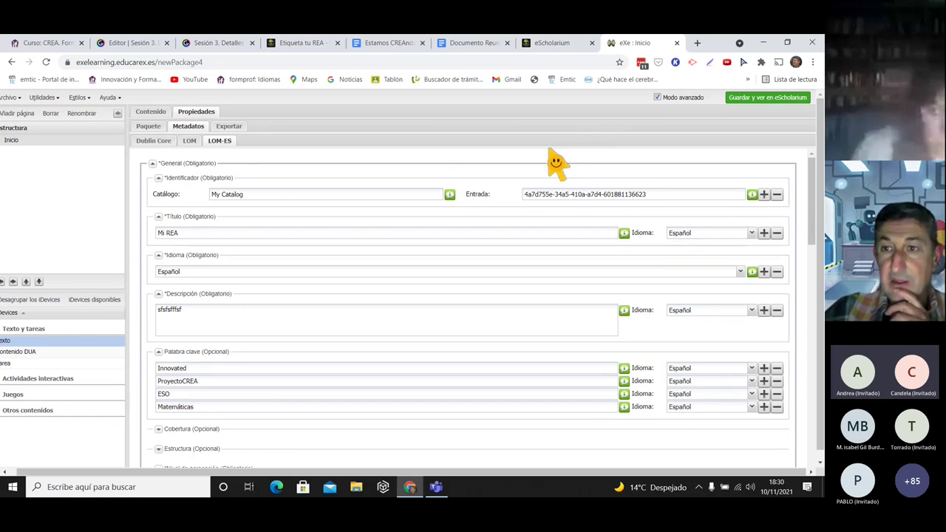
Save and view the package in eScholarium with its current metadata, and open the book's details in edit mode.
{"action": "left_click", "coordinate": [759, 99]}
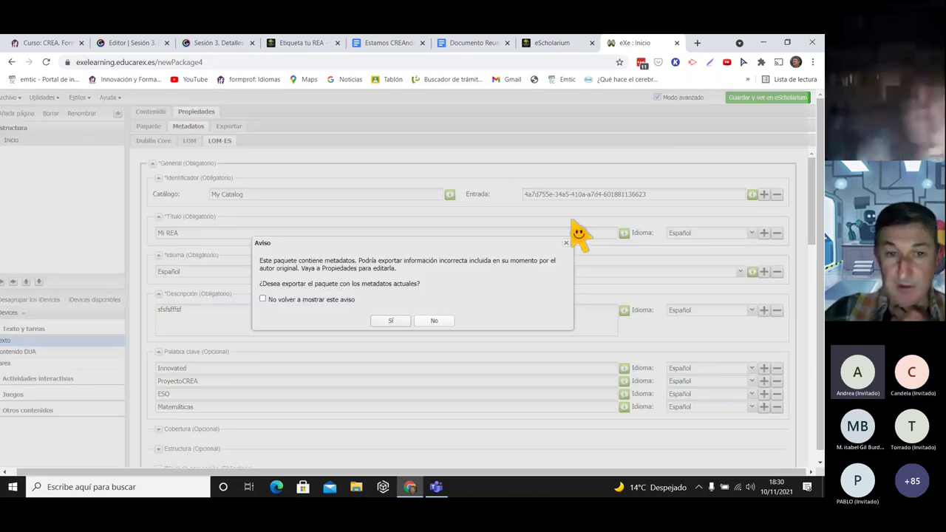
{"action": "left_click", "coordinate": [391, 320]}
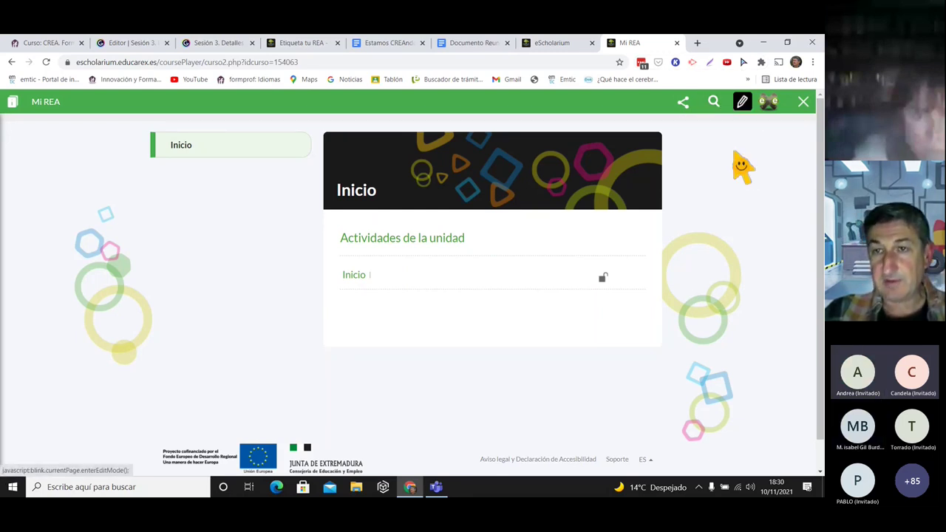
{"action": "left_click", "coordinate": [742, 101]}
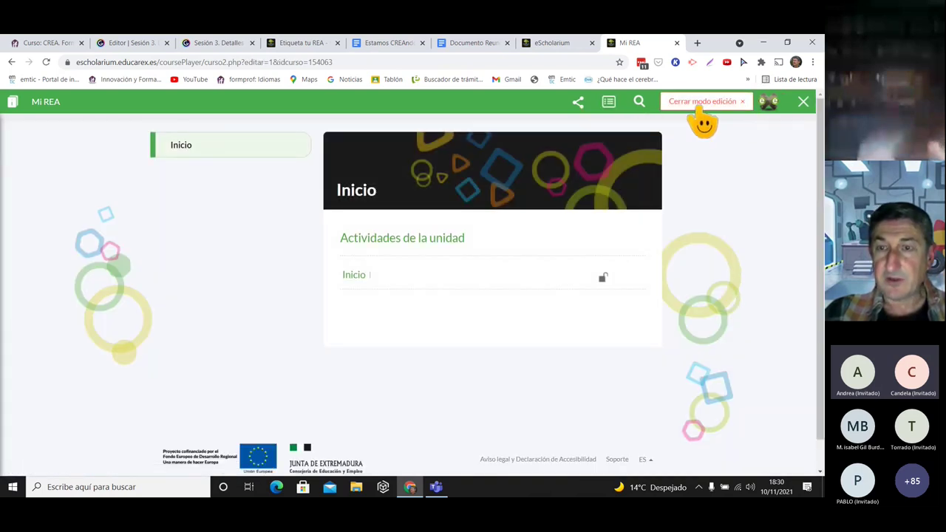
{"action": "left_click", "coordinate": [609, 105]}
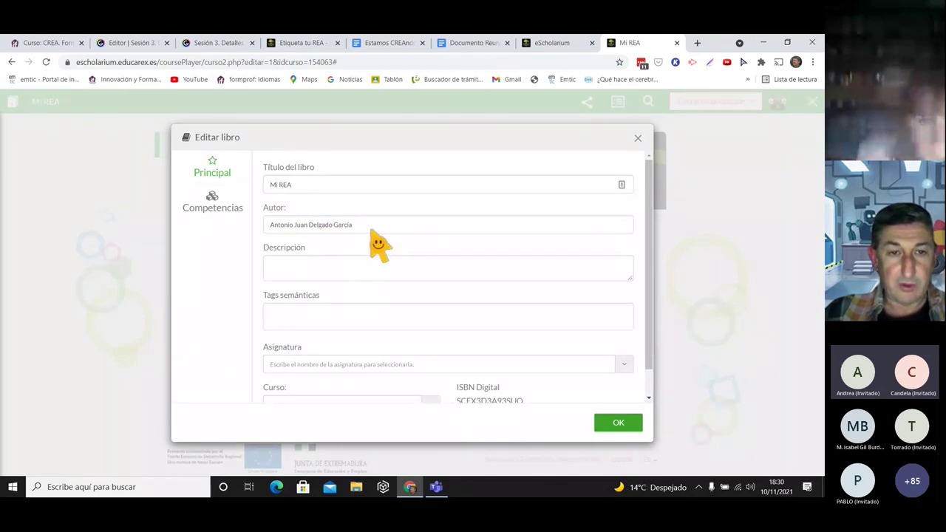
Fill the book's description with "vxvvxv" and set Autor to the author's full name followed by "para proyecto CREA INNOVATED.".
{"action": "left_click", "coordinate": [375, 272]}
{"action": "type", "text": "vxvxxv"}
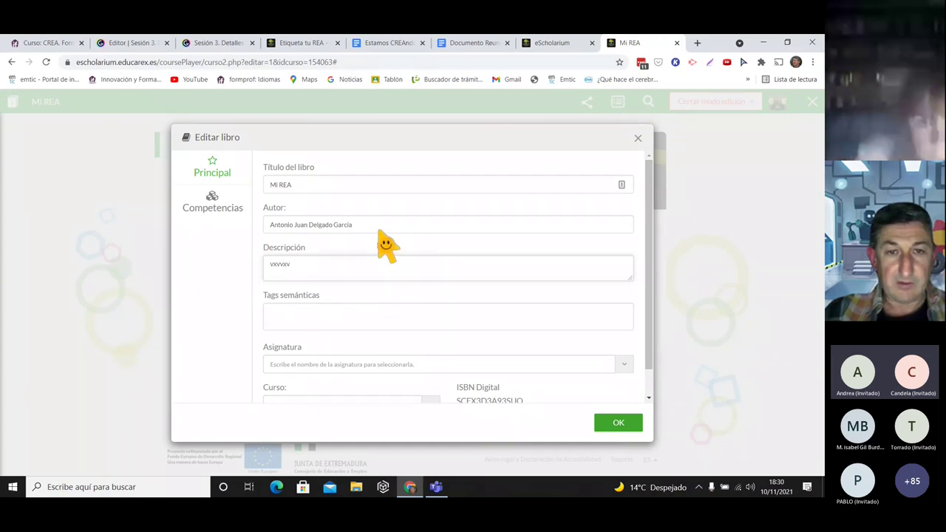
{"action": "left_click", "coordinate": [374, 226]}
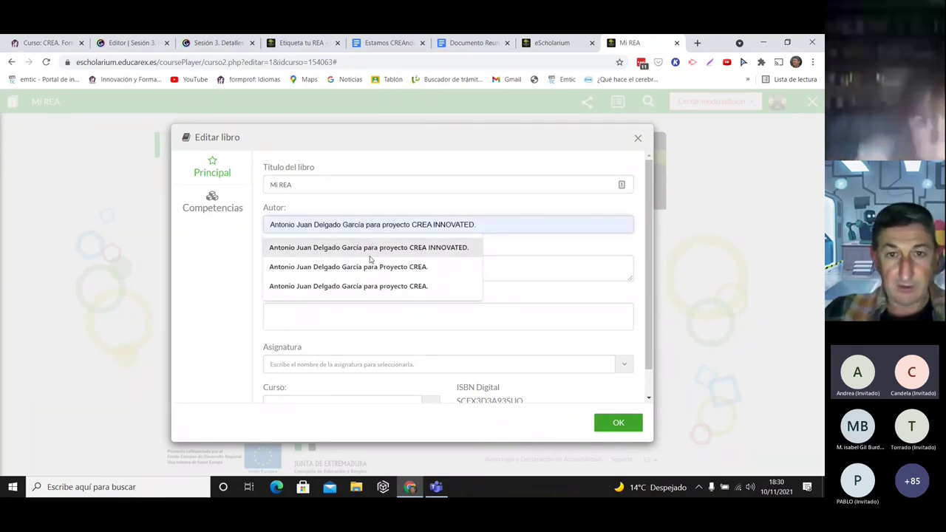
{"action": "left_click", "coordinate": [374, 247]}
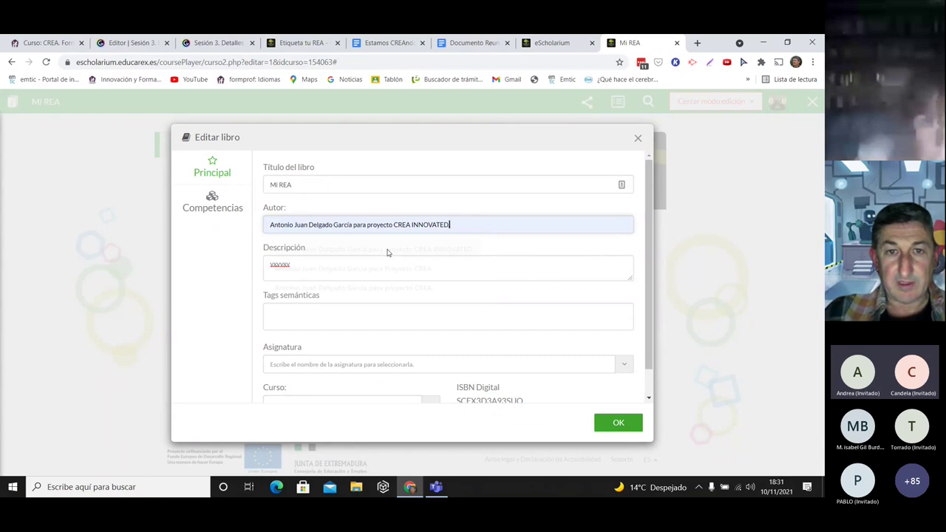
{"action": "left_click_drag", "start_coordinate": [454, 226], "coordinate": [240, 229]}
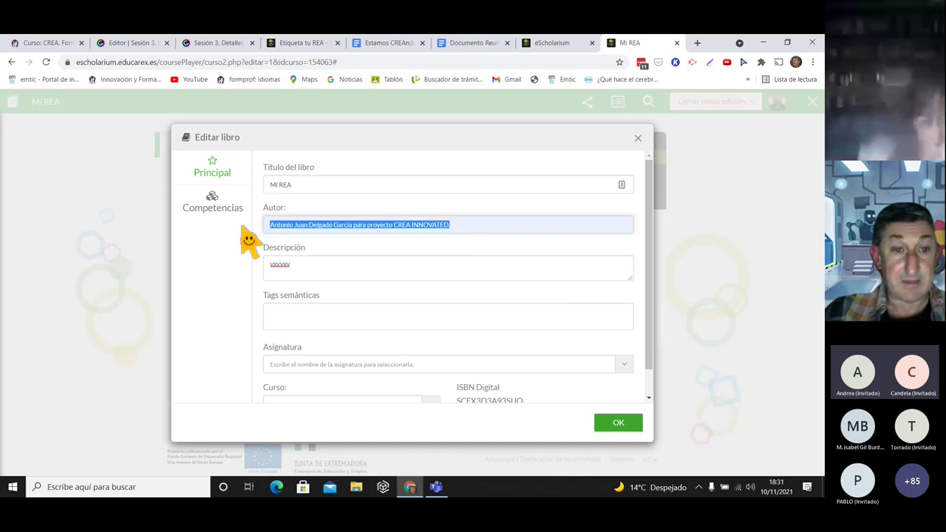
Add the semantic tags Innovated, ProyectoCREA, 1ºeso, matemáticas and ecuaciones to the book.
{"action": "left_click", "coordinate": [389, 323]}
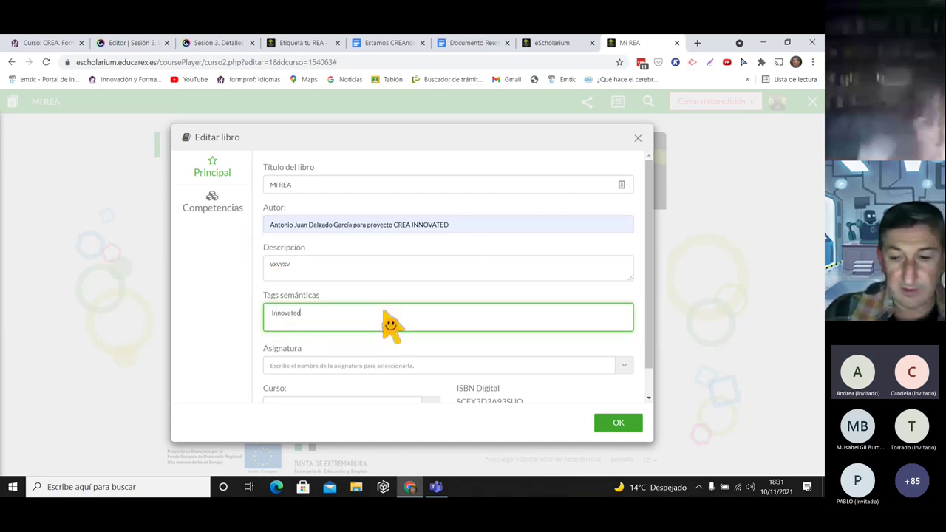
{"action": "key", "text": "Return"}
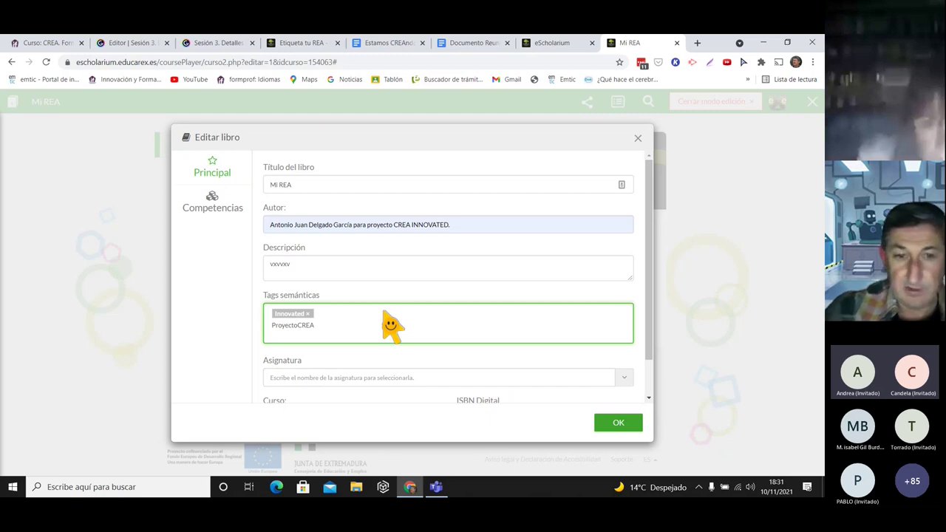
{"action": "key", "text": "Return"}
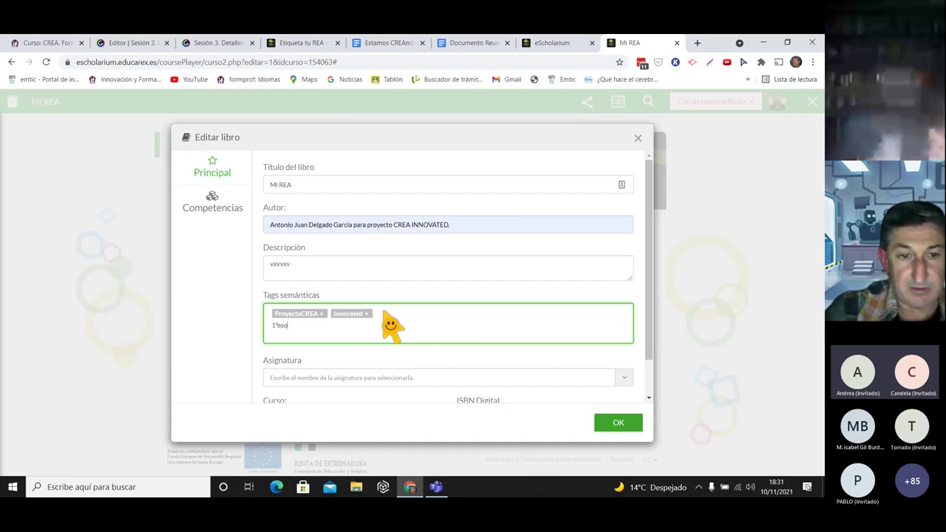
{"action": "type", "text": "o"}
{"action": "key", "text": "Return"}
{"action": "type", "text": "matemáticas"}
{"action": "key", "text": "Return"}
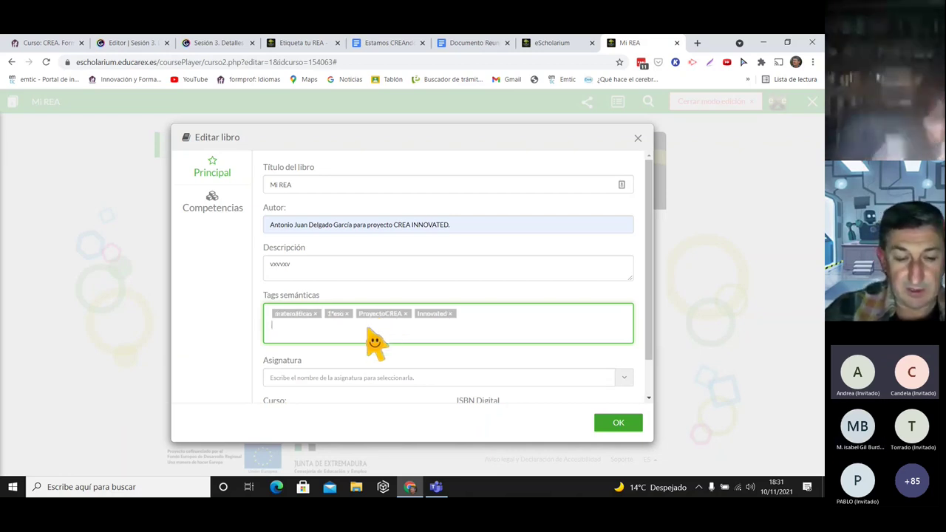
{"action": "type", "text": "ecuaciones"}
{"action": "key", "text": "Return"}
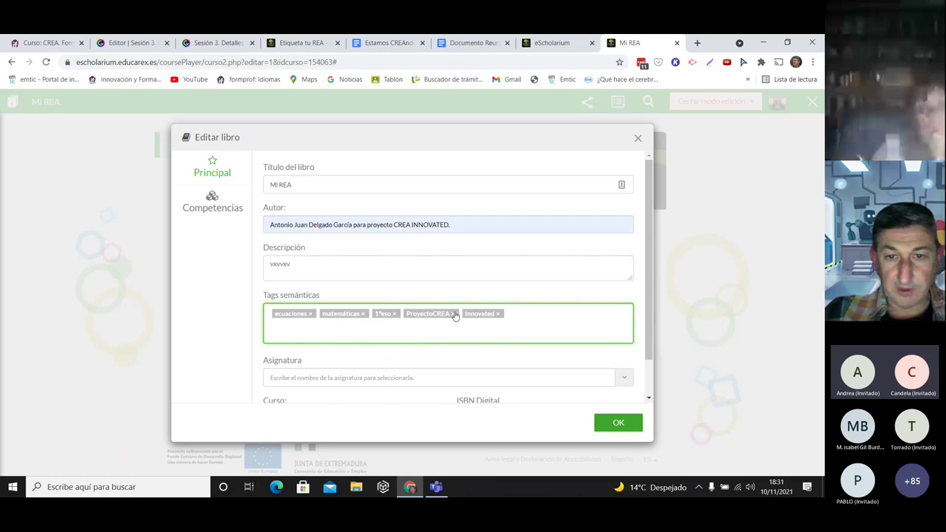
Set the book's Asignatura to Matemáticas and its Curso to 1º ESO.
{"action": "scroll", "coordinate": [650, 362], "scroll_direction": "down", "scroll_amount": 1}
{"action": "left_click", "coordinate": [625, 337]}
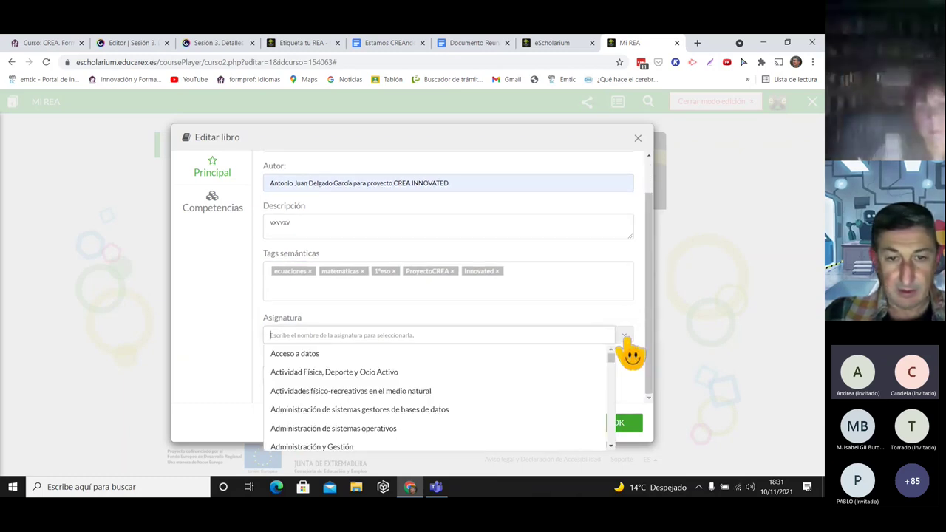
{"action": "type", "text": "mate"}
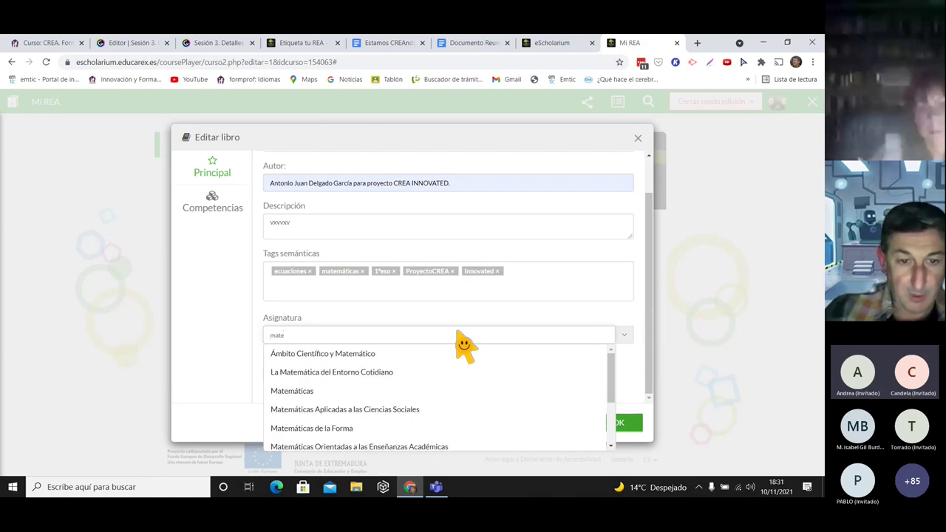
{"action": "left_click", "coordinate": [294, 391]}
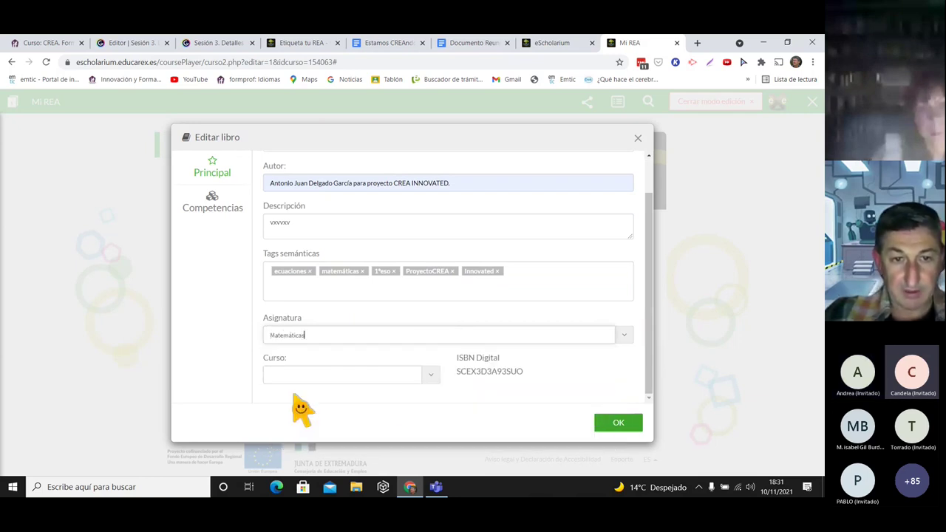
{"action": "left_click", "coordinate": [430, 377]}
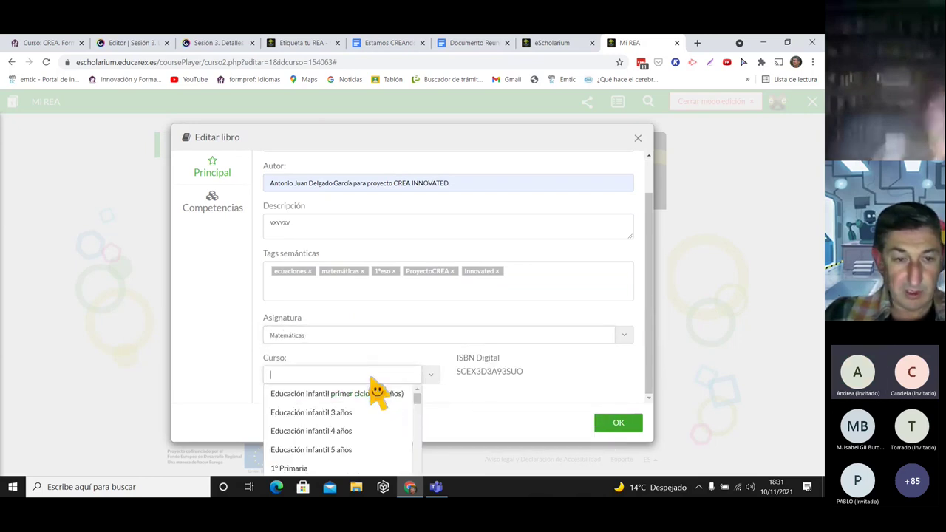
{"action": "type", "text": "es"}
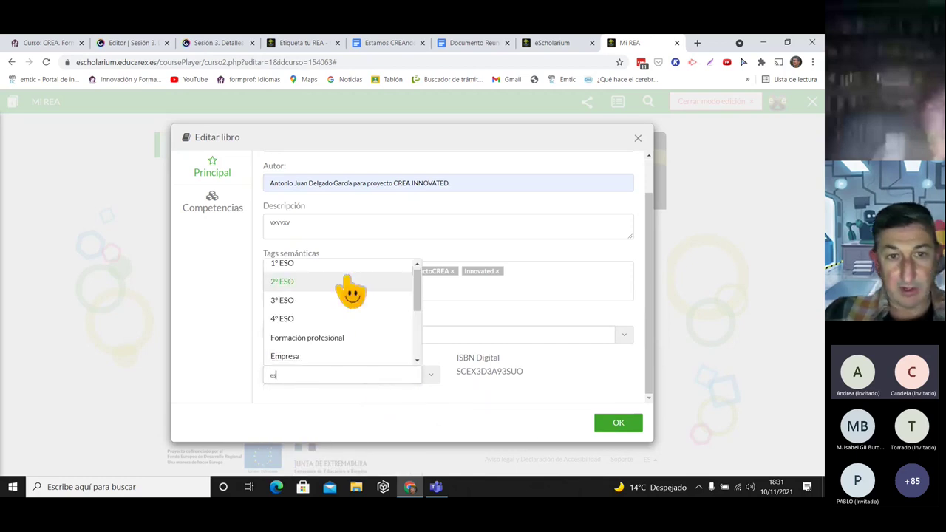
{"action": "left_click", "coordinate": [308, 267]}
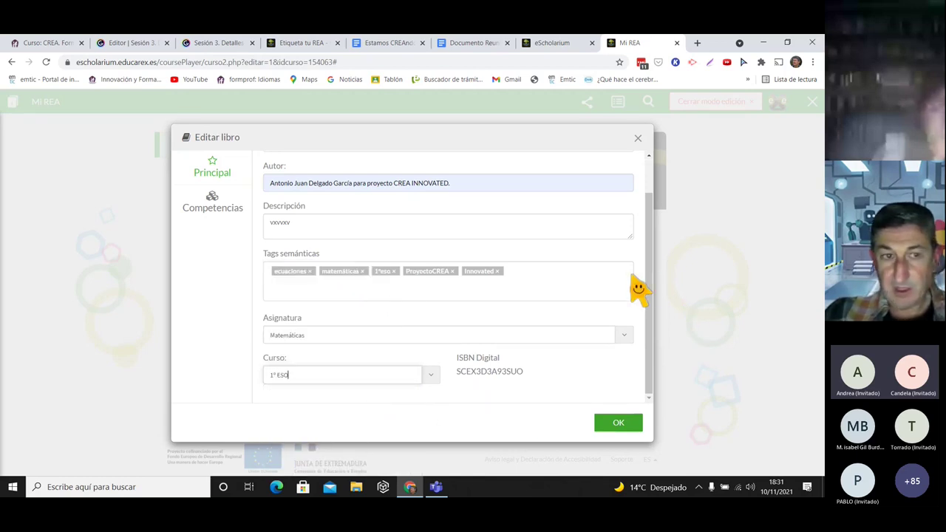
Review the book's completed main details and save them.
{"action": "left_click_drag", "start_coordinate": [652, 345], "coordinate": [643, 238]}
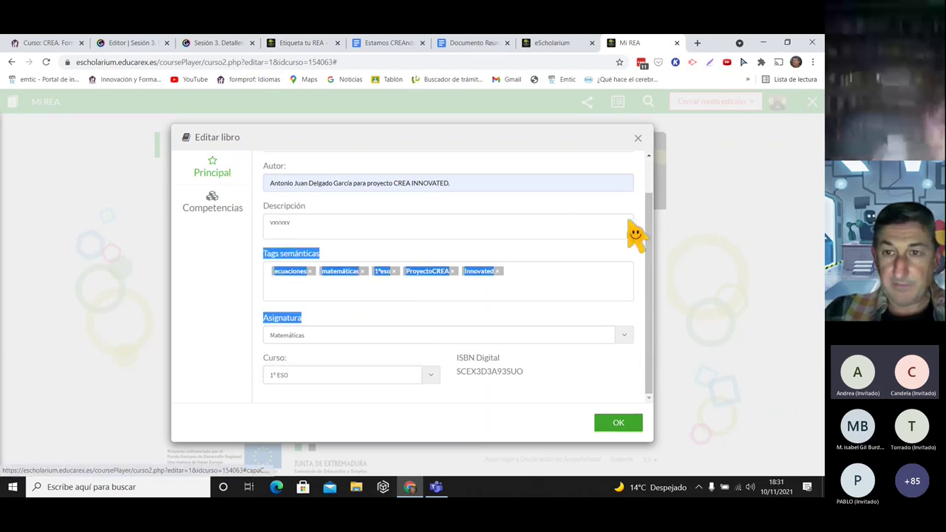
{"action": "scroll", "coordinate": [635, 234], "scroll_direction": "up", "scroll_amount": 1}
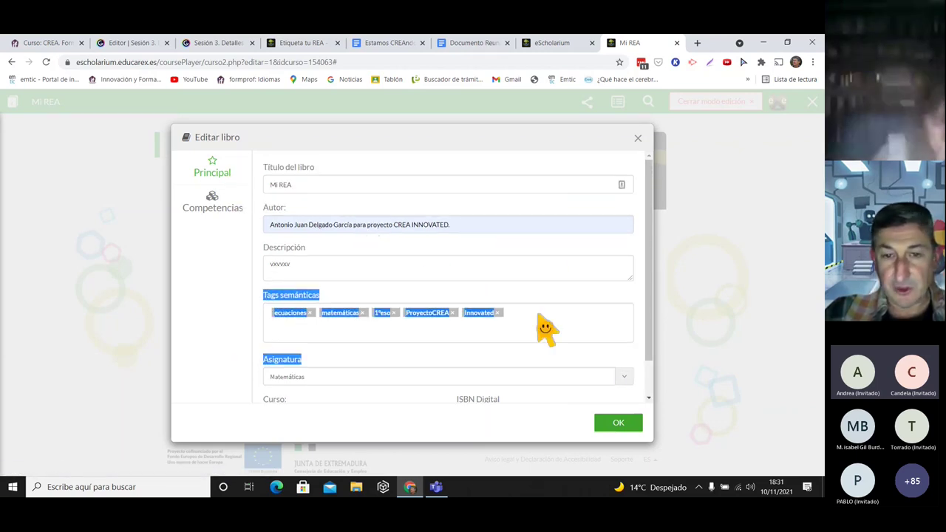
{"action": "left_click_drag", "start_coordinate": [650, 249], "coordinate": [661, 371]}
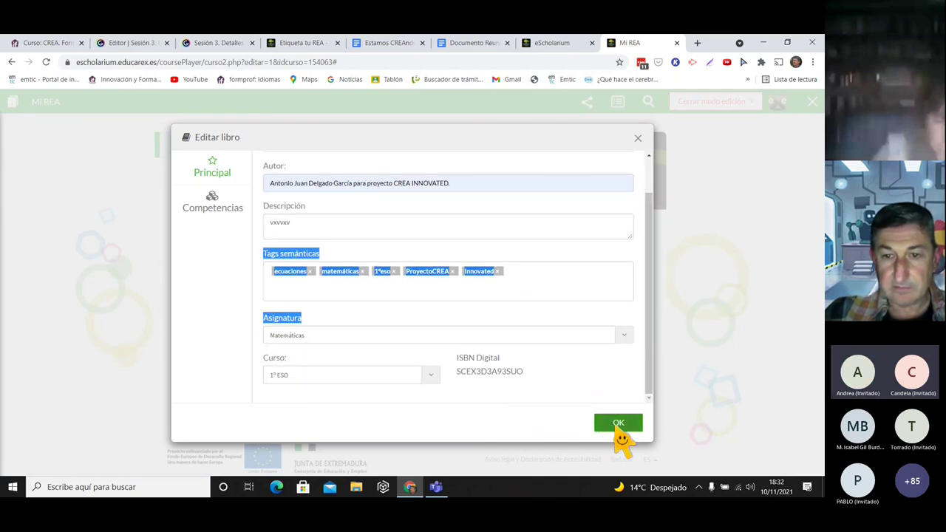
{"action": "left_click", "coordinate": [619, 428]}
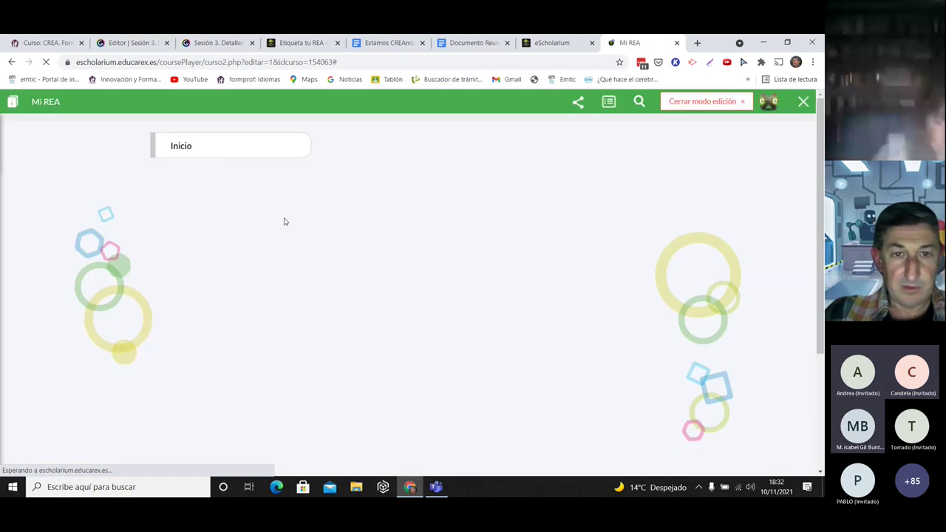
Reopen the book's details, assign the competencies CD, CMCT and CPAA, and save the changes.
{"action": "left_click", "coordinate": [610, 105]}
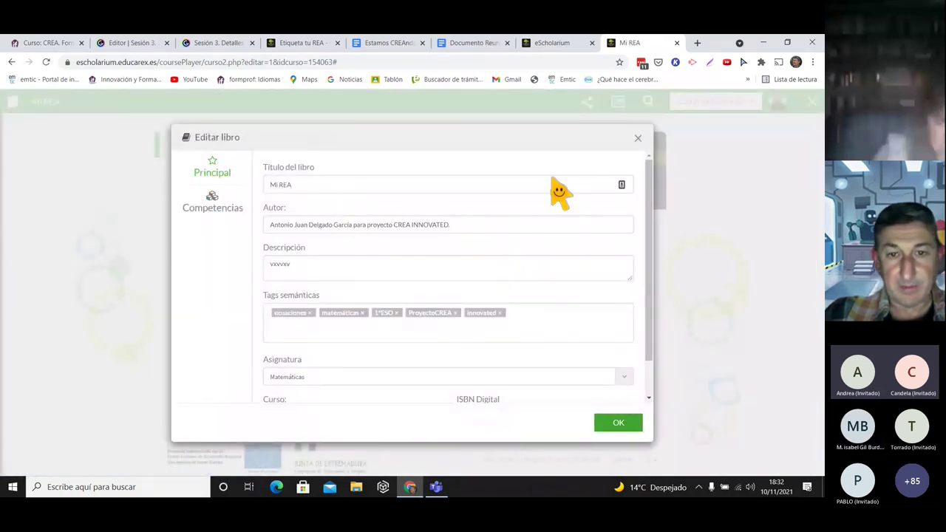
{"action": "left_click", "coordinate": [209, 214]}
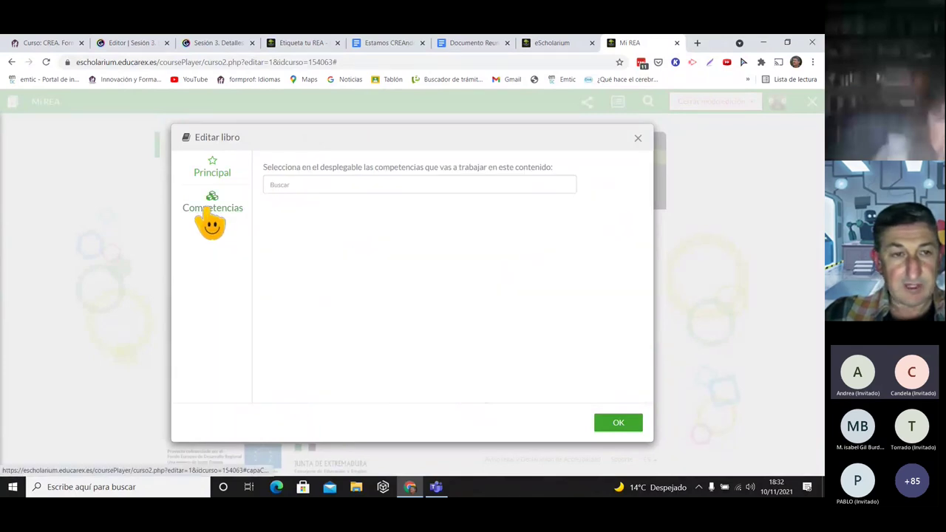
{"action": "left_click", "coordinate": [471, 186]}
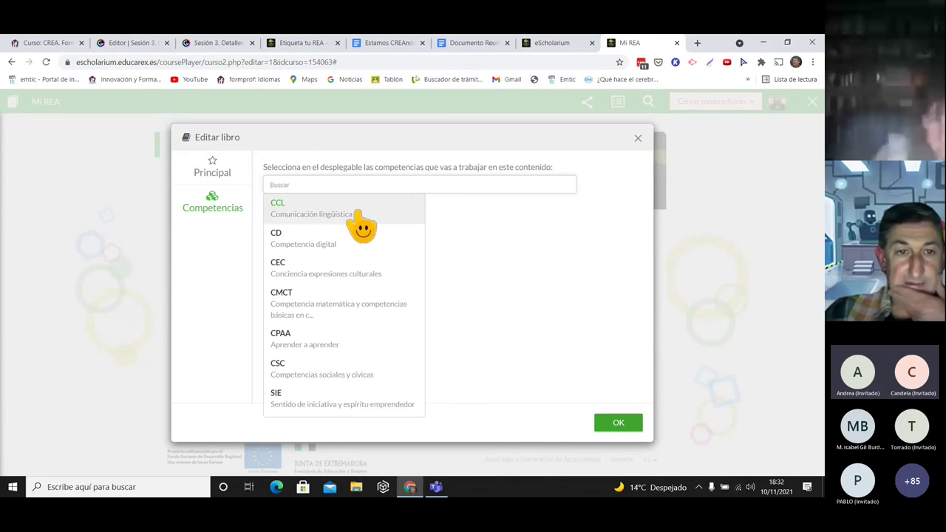
{"action": "left_click", "coordinate": [336, 243]}
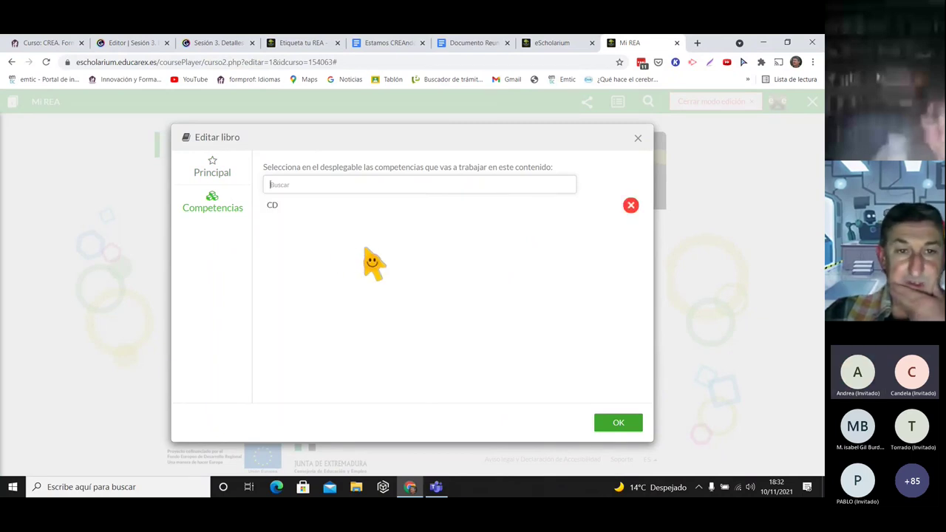
{"action": "left_click", "coordinate": [337, 189]}
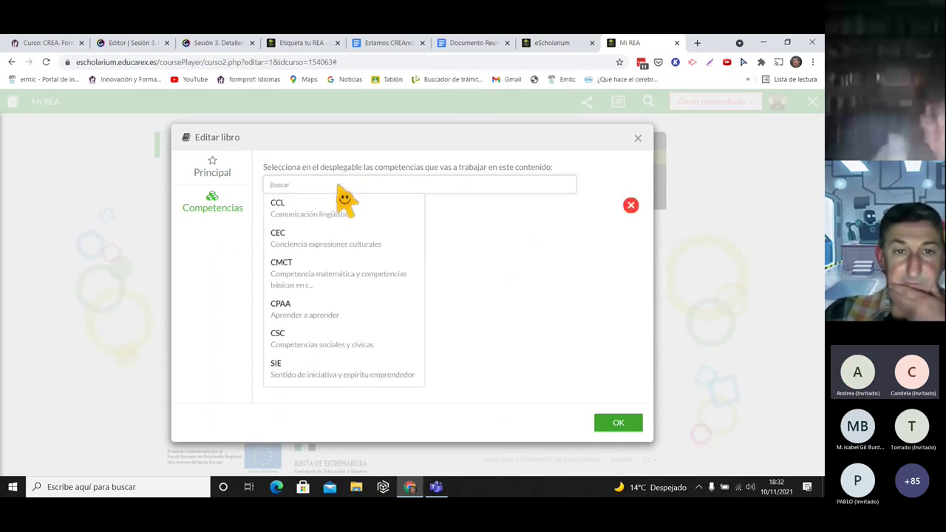
{"action": "left_click", "coordinate": [314, 279]}
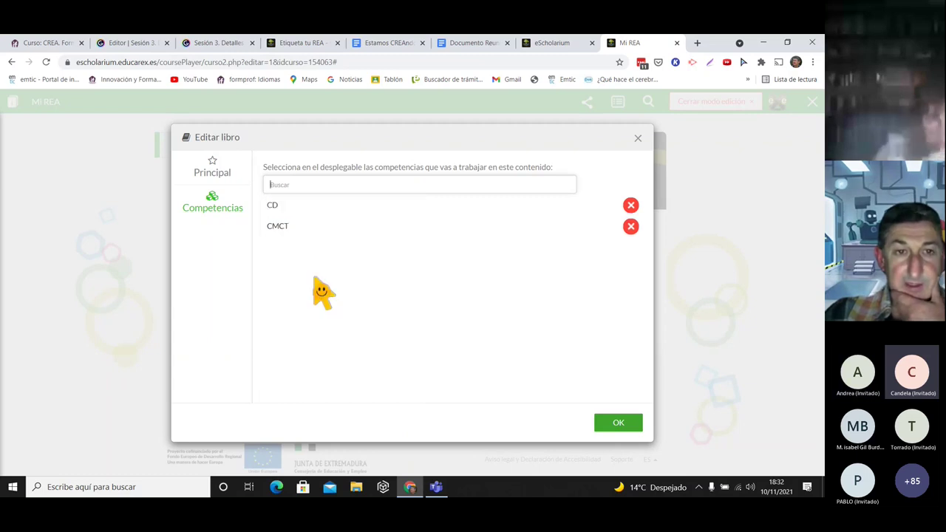
{"action": "left_click", "coordinate": [329, 220]}
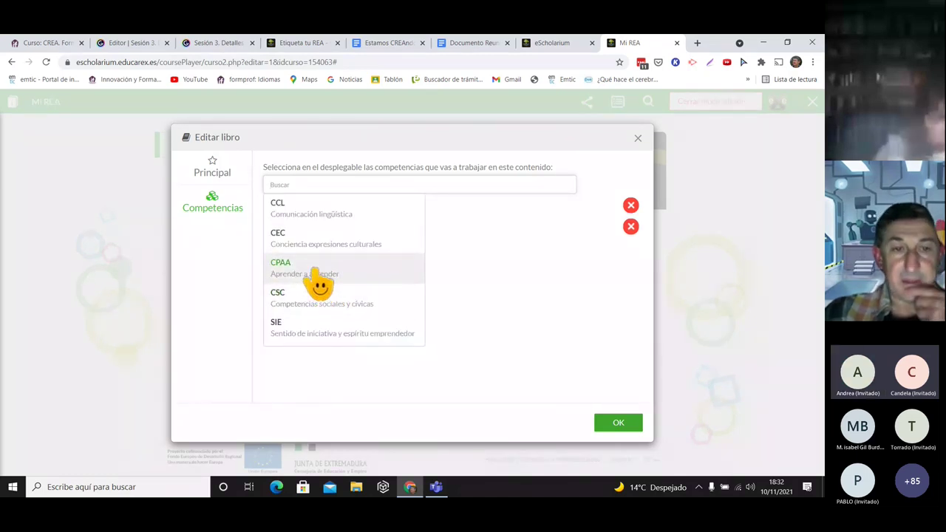
{"action": "left_click", "coordinate": [318, 278]}
{"action": "left_click", "coordinate": [338, 206]}
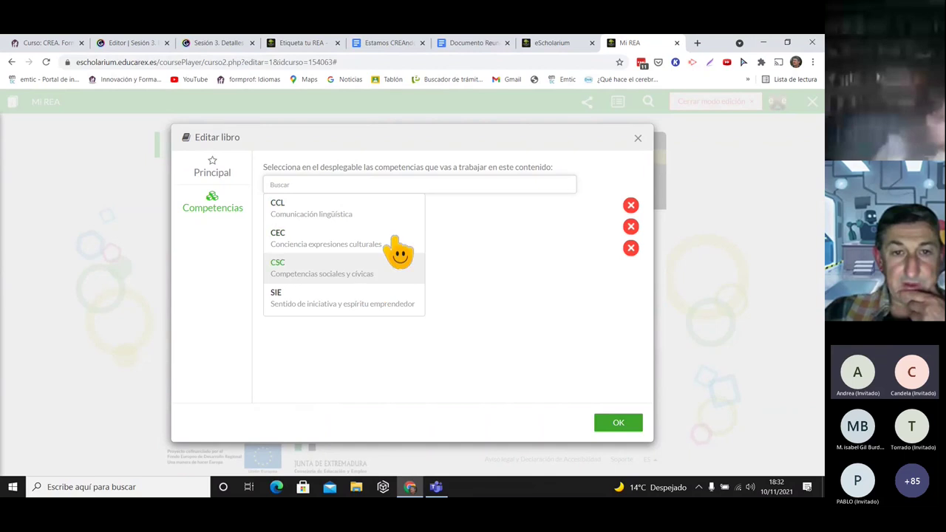
{"action": "left_click", "coordinate": [620, 433]}
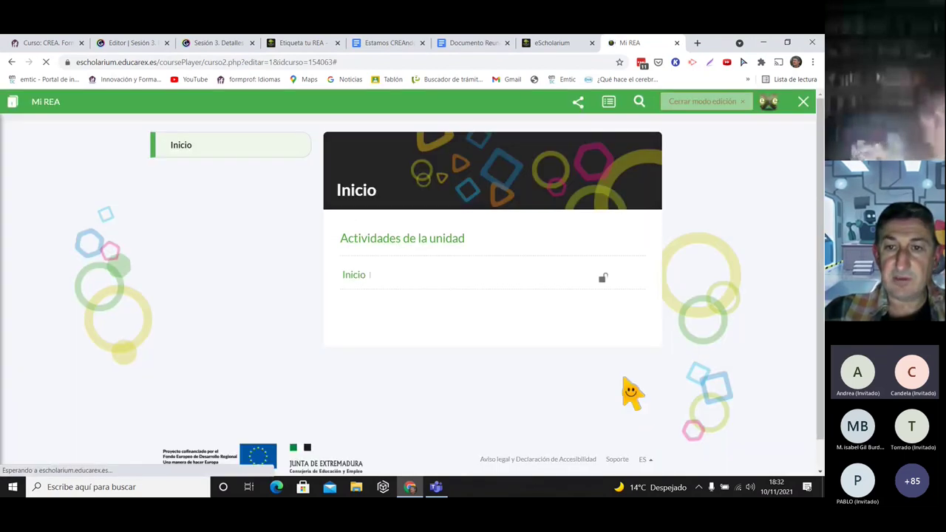
Close the book's edit mode and return to the "Etiqueta tu REA" slide of the Genially presentation.
{"action": "left_click", "coordinate": [698, 103]}
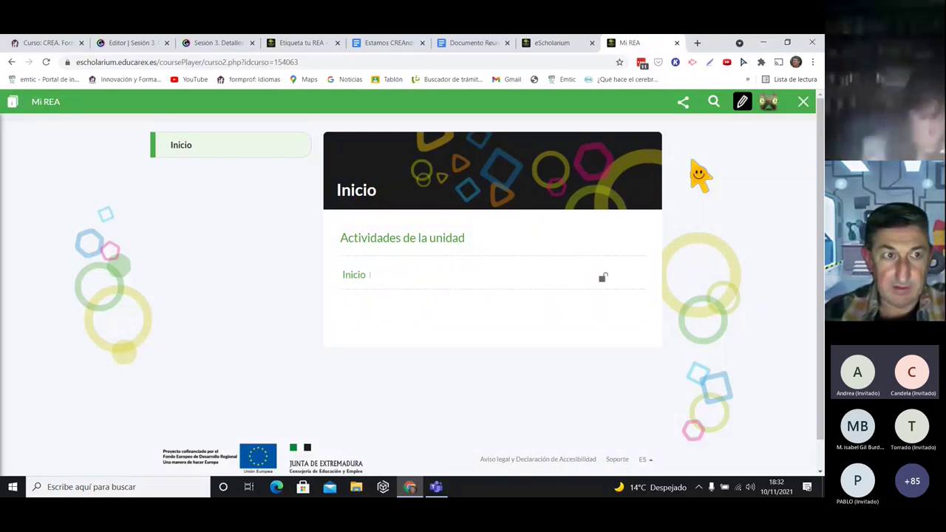
{"action": "left_click", "coordinate": [311, 43]}
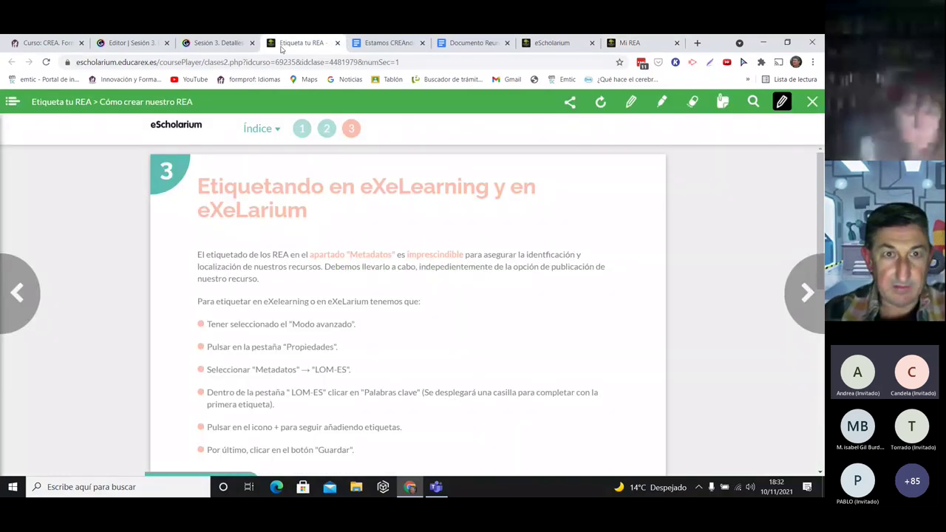
{"action": "left_click", "coordinate": [225, 44]}
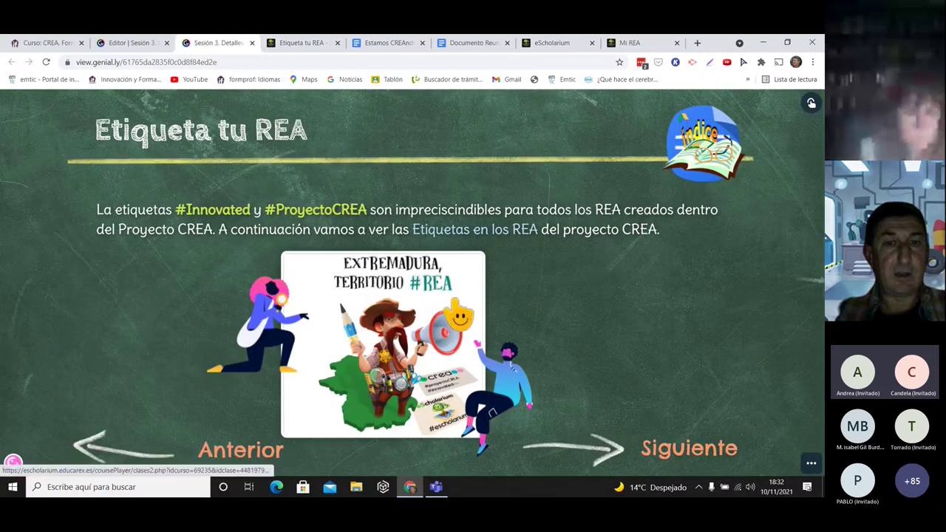